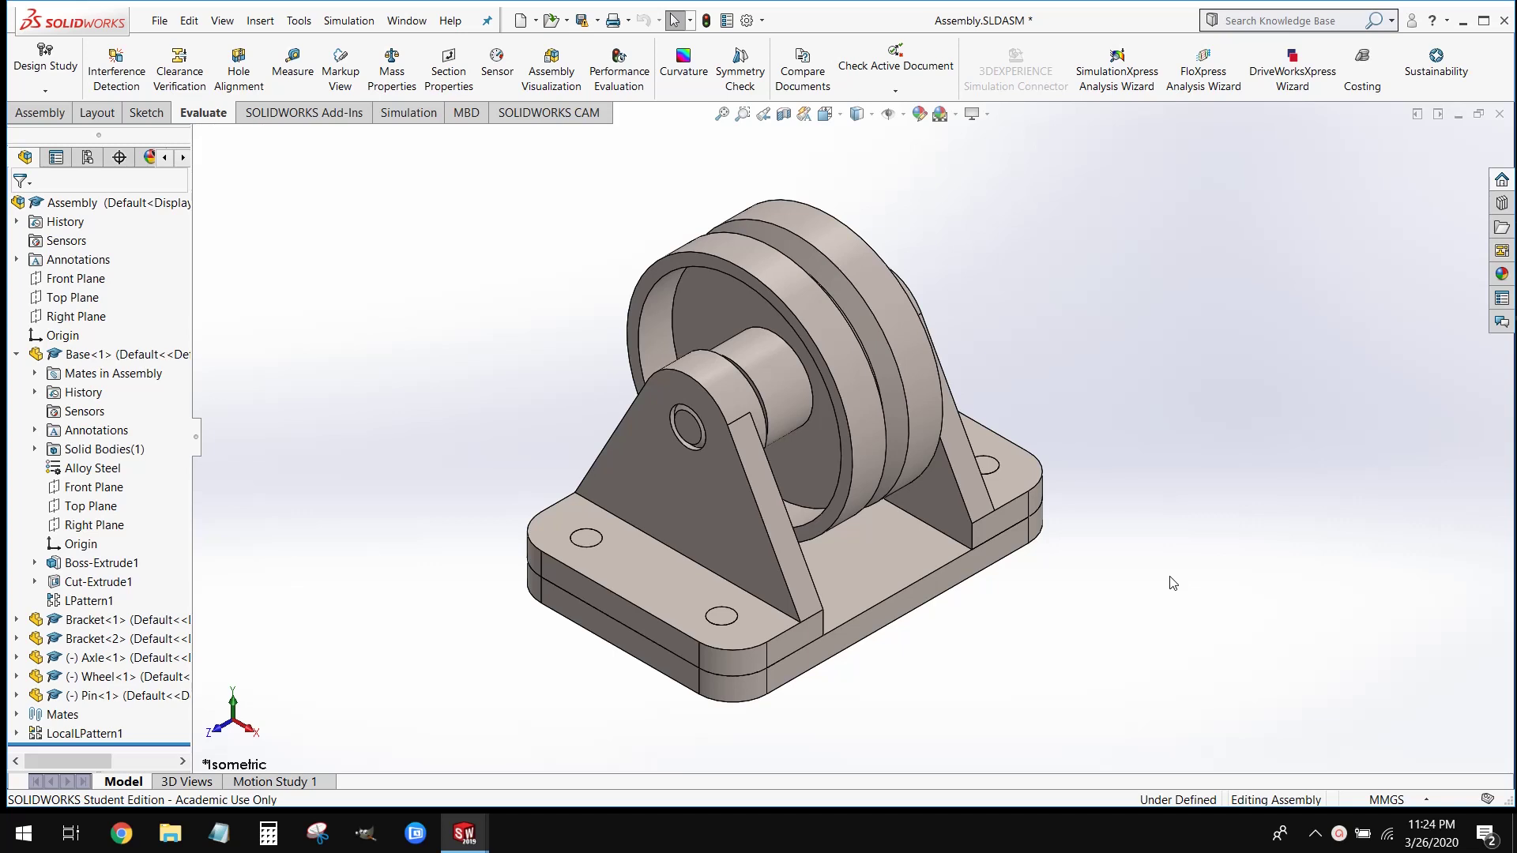
Open the near Bracket component from the assembly in its own window and view it from both sides.
{"action": "left_click", "coordinate": [864, 393]}
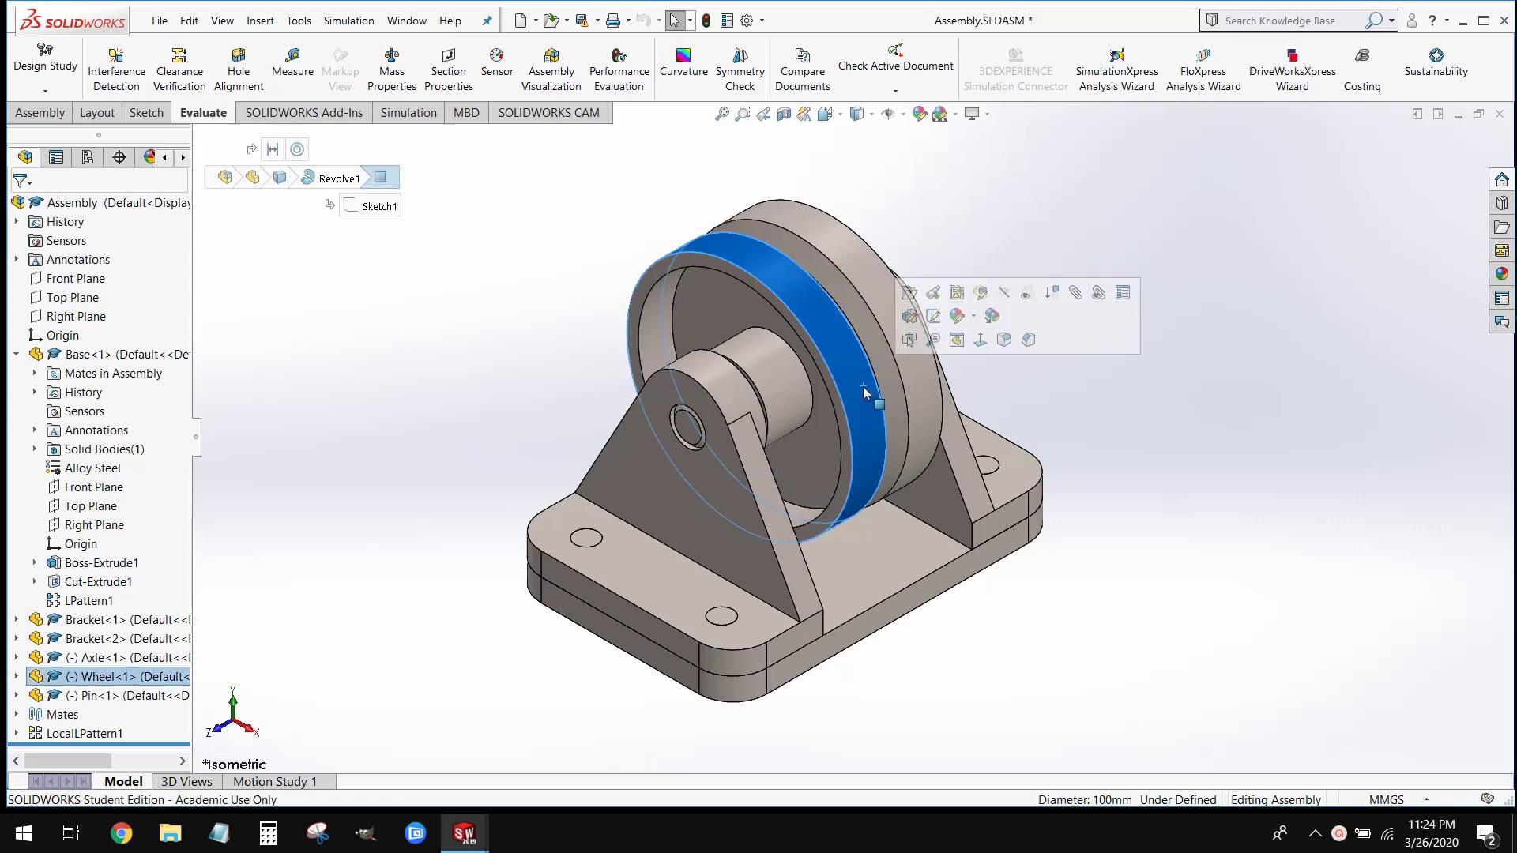
{"action": "left_click", "coordinate": [1290, 356]}
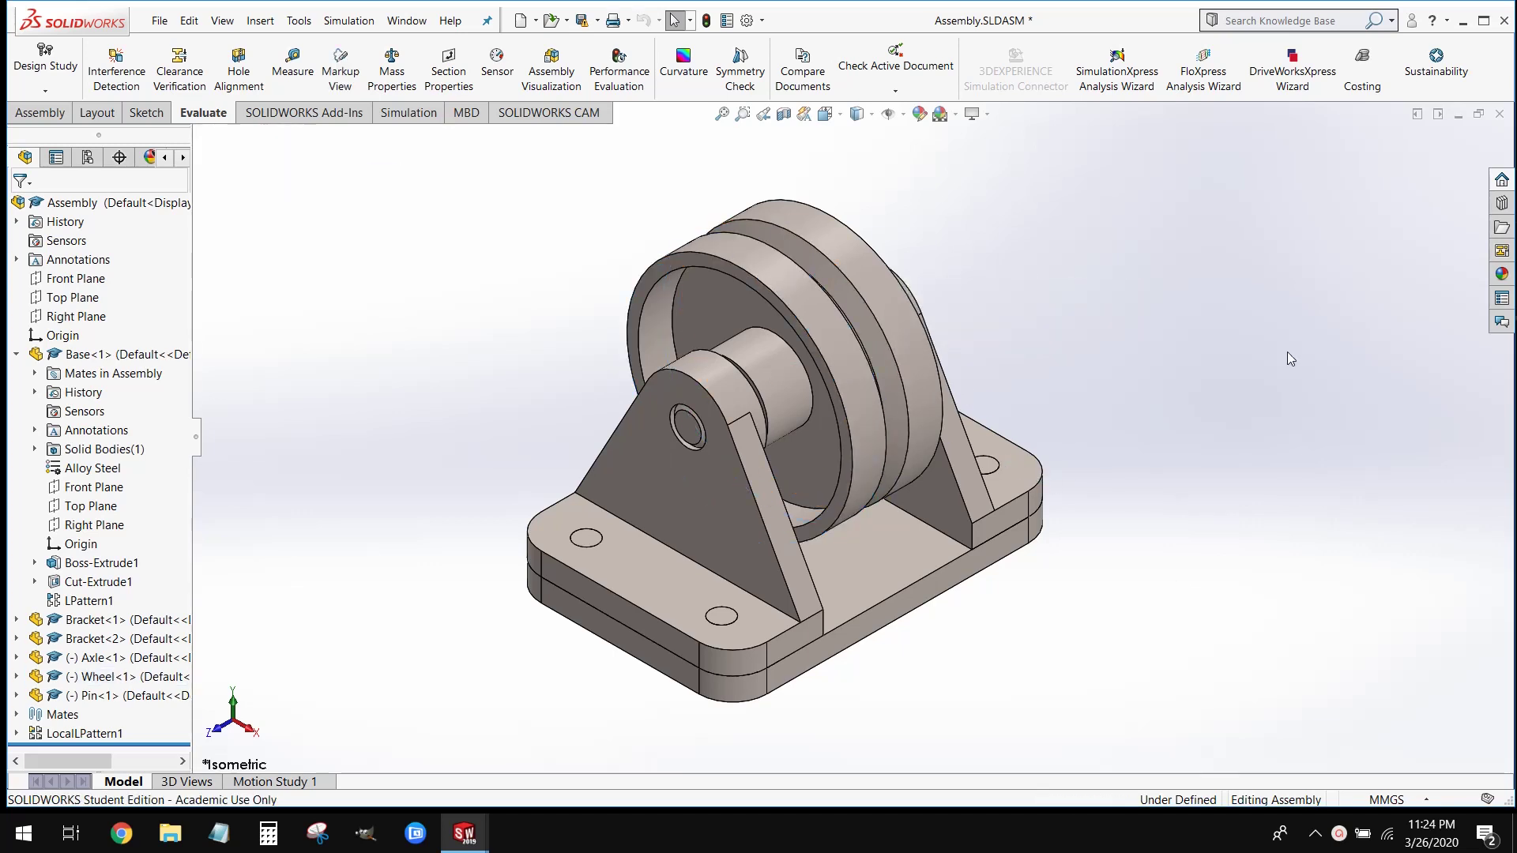
{"action": "right_click", "coordinate": [710, 536]}
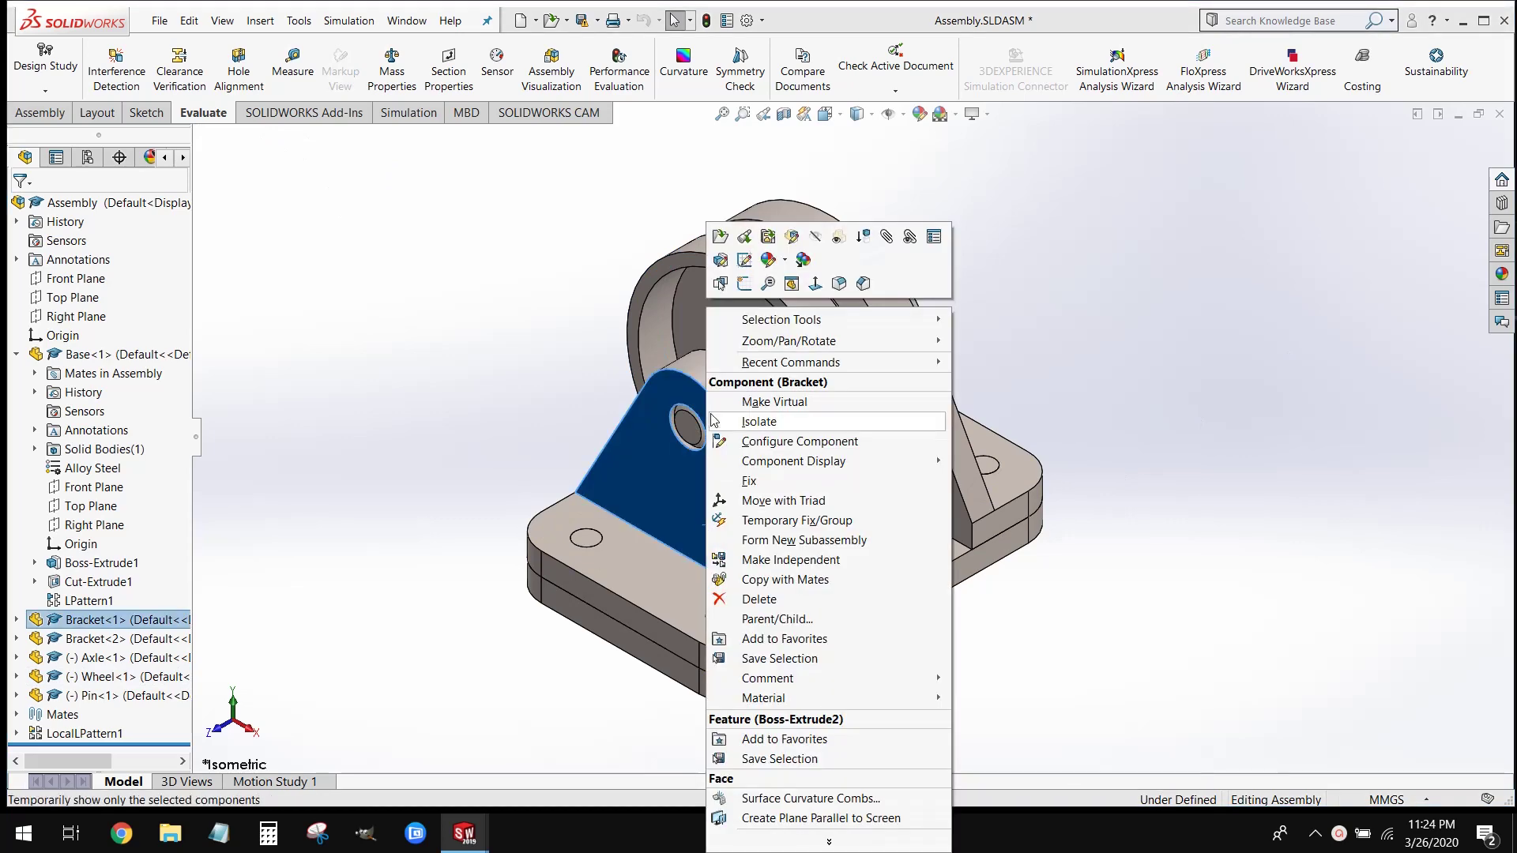
{"action": "left_click", "coordinate": [716, 242]}
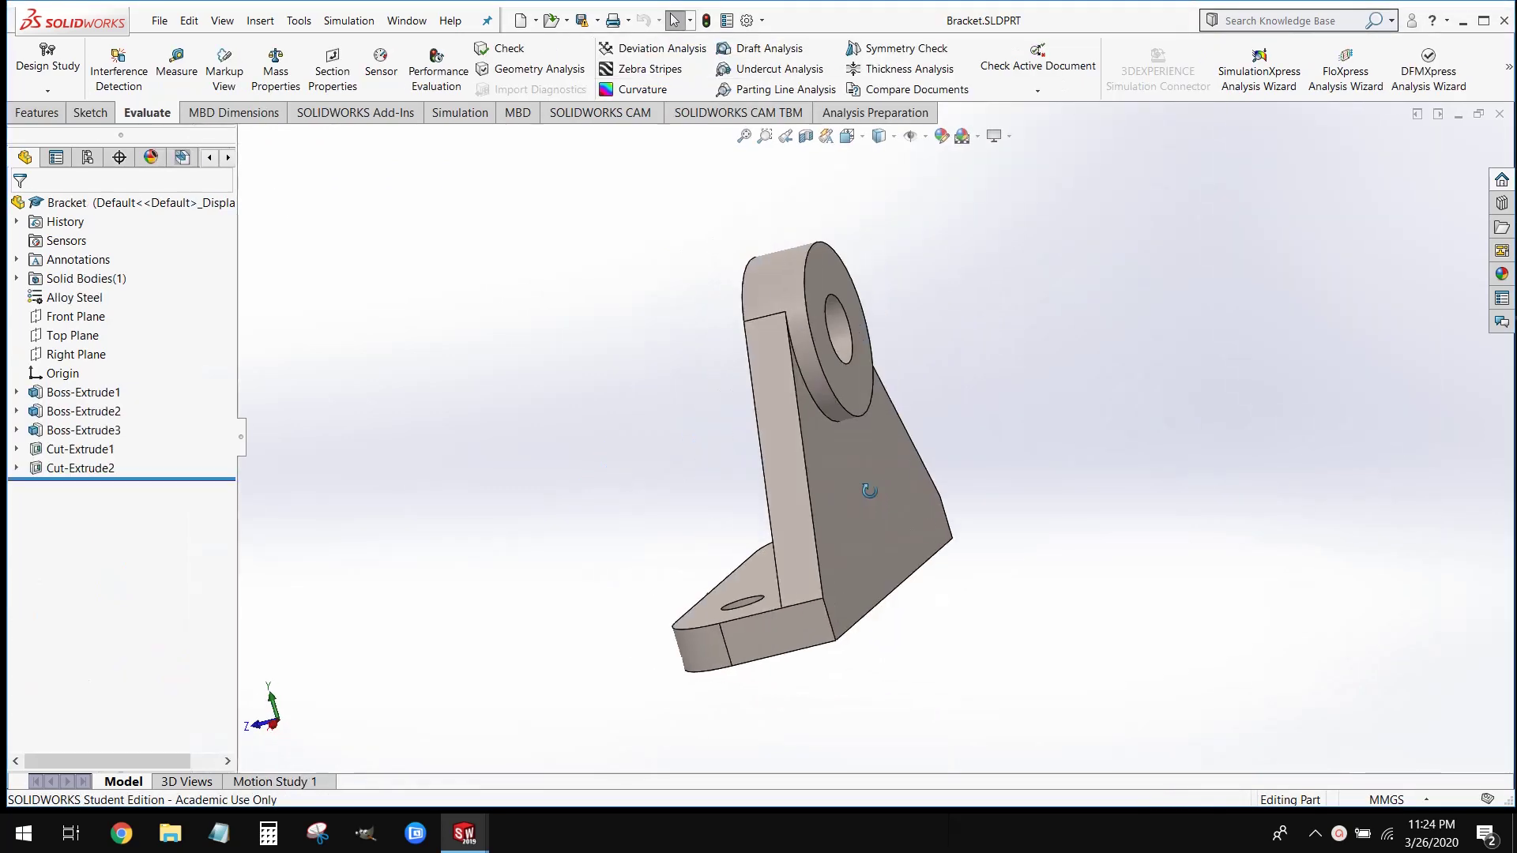
{"action": "middle_click_drag", "start_coordinate": [891, 524], "coordinate": [667, 704]}
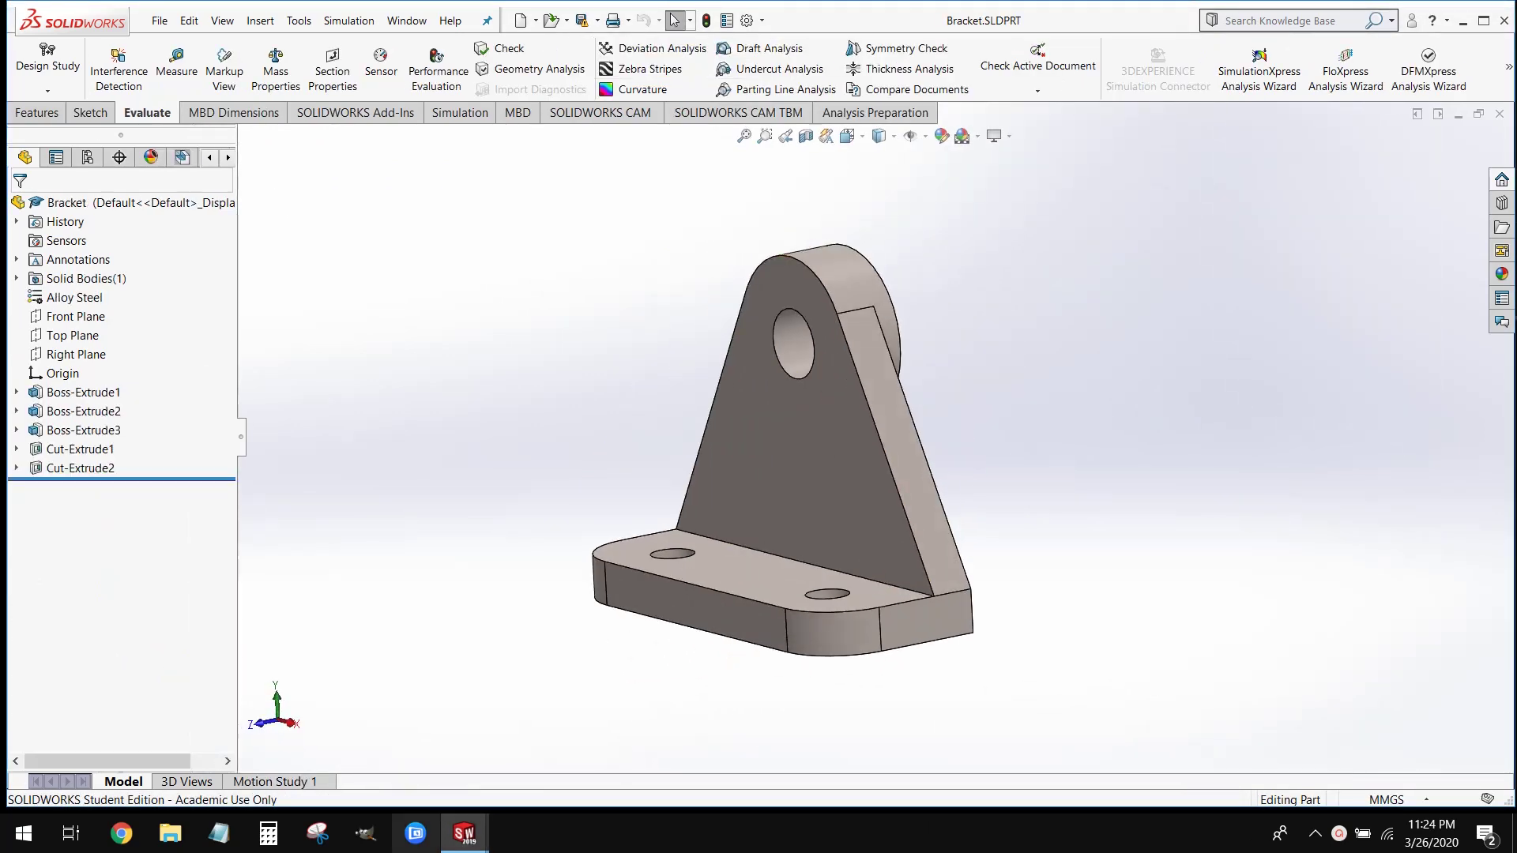
Return to the assembly and open the Base component in its own window.
{"action": "mouse_move", "coordinate": [465, 833]}
{"action": "left_click", "coordinate": [276, 753]}
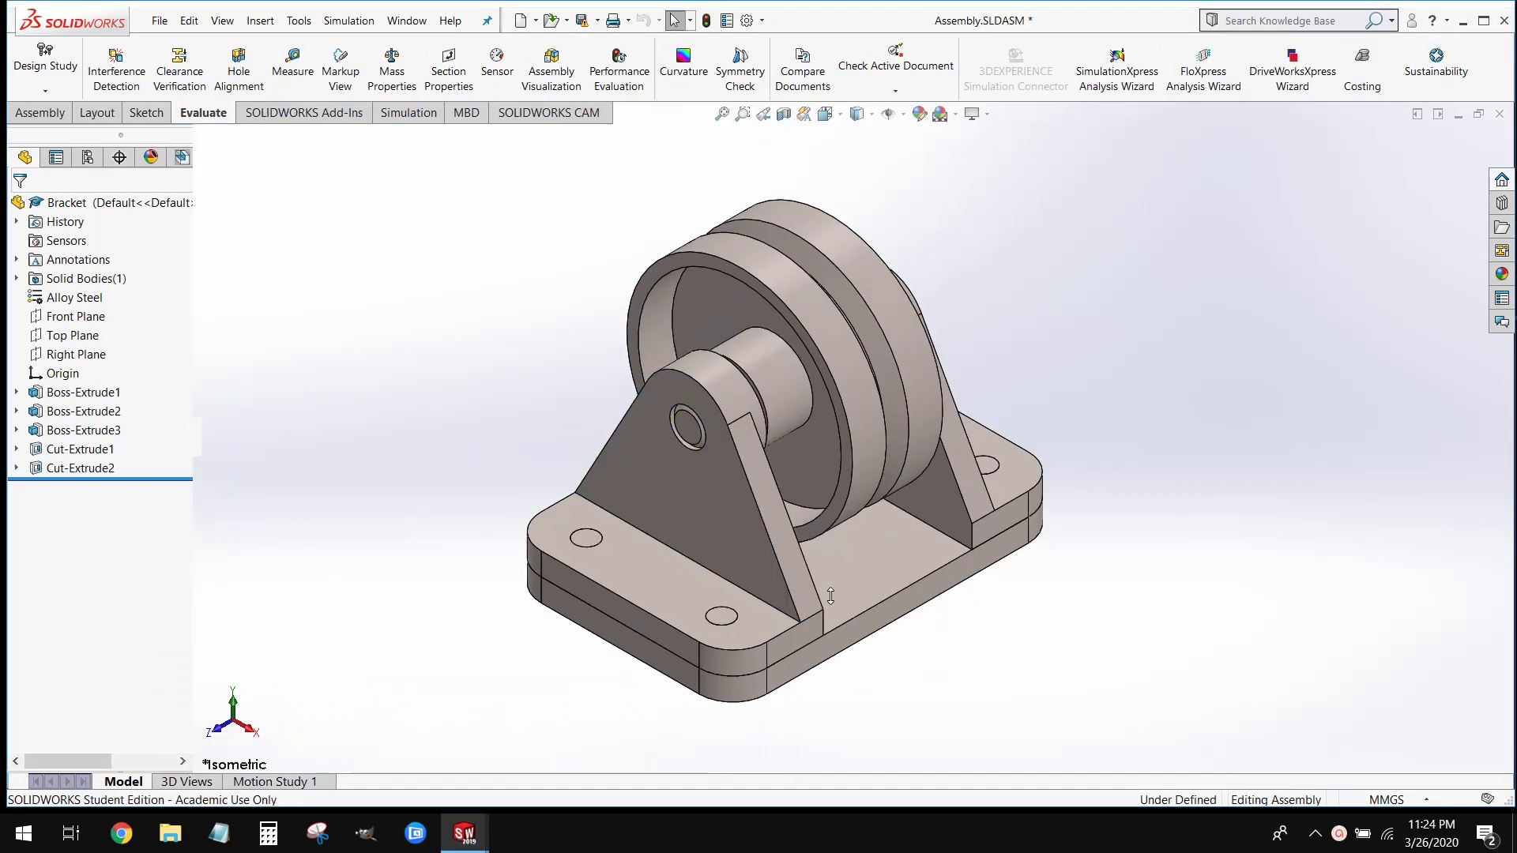
{"action": "left_click", "coordinate": [841, 589]}
{"action": "left_click", "coordinate": [879, 550]}
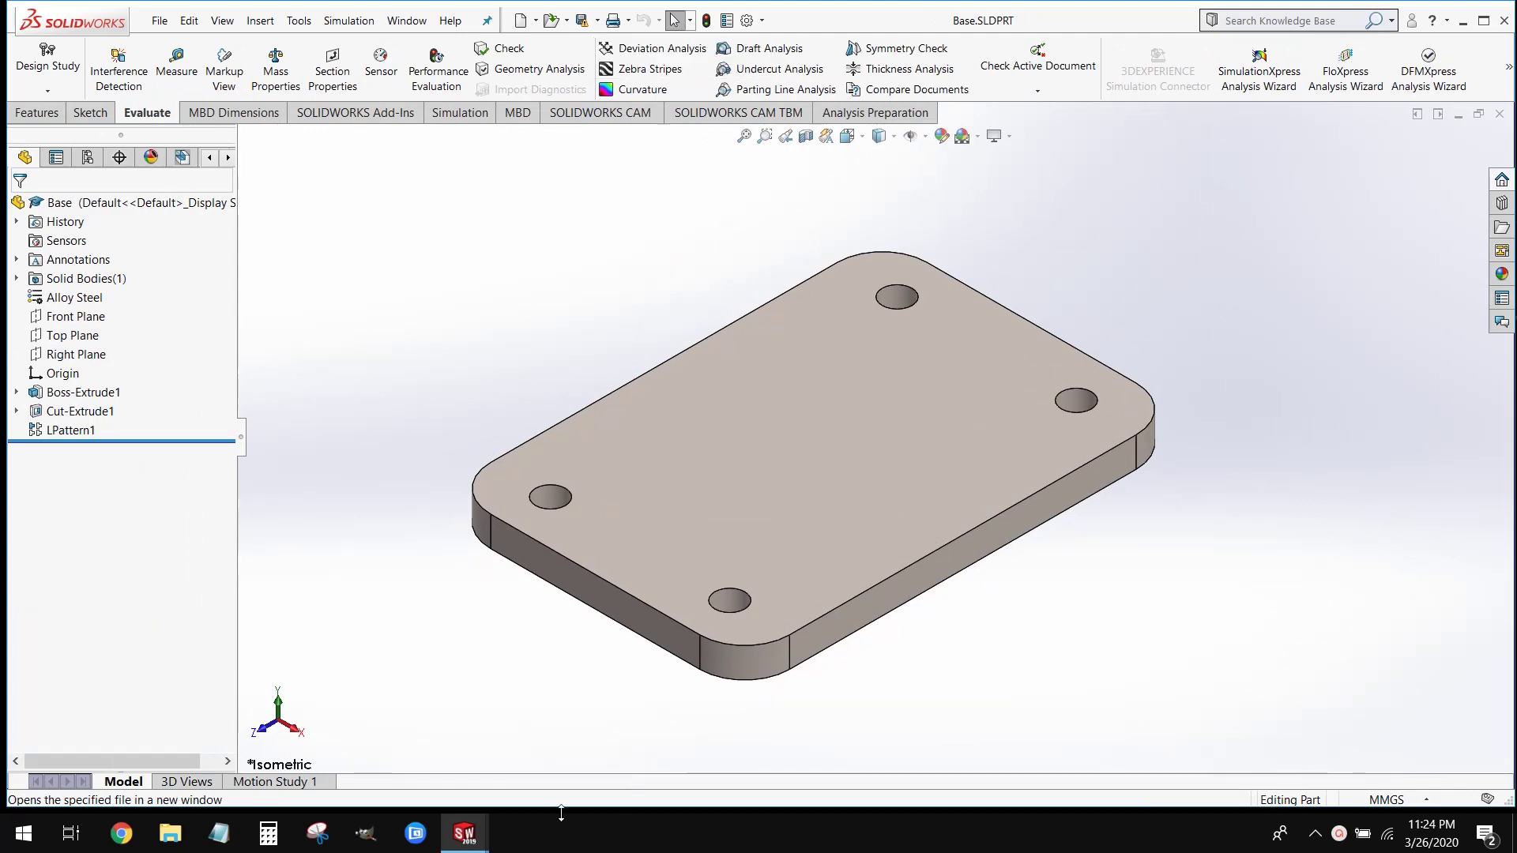
Switch back to the assembly and inspect how the brackets sit on the base.
{"action": "mouse_move", "coordinate": [462, 836]}
{"action": "left_click", "coordinate": [249, 750]}
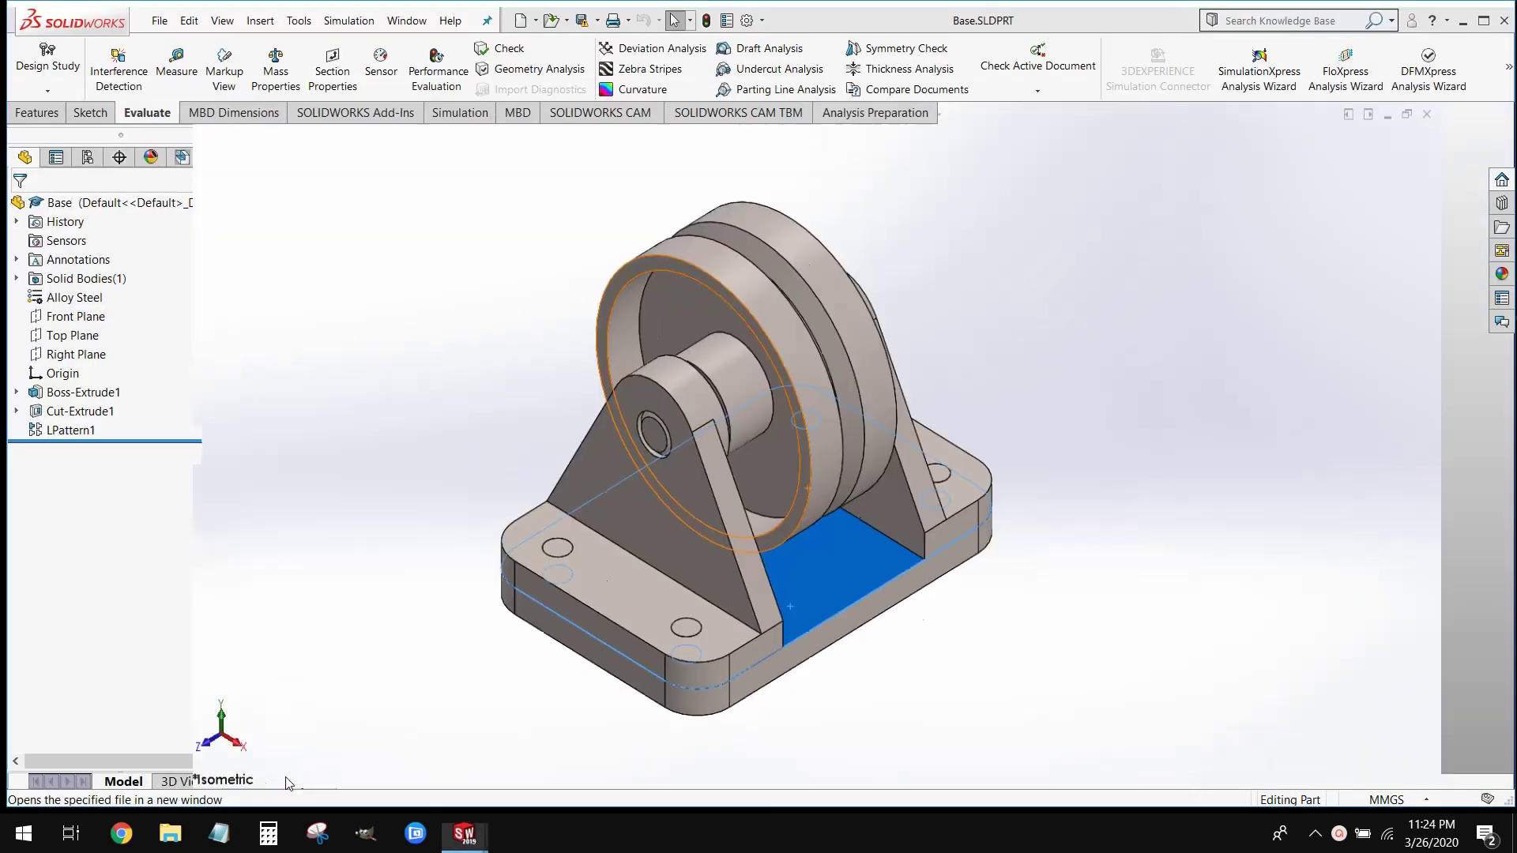
{"action": "middle_click_drag", "start_coordinate": [455, 495], "coordinate": [880, 654]}
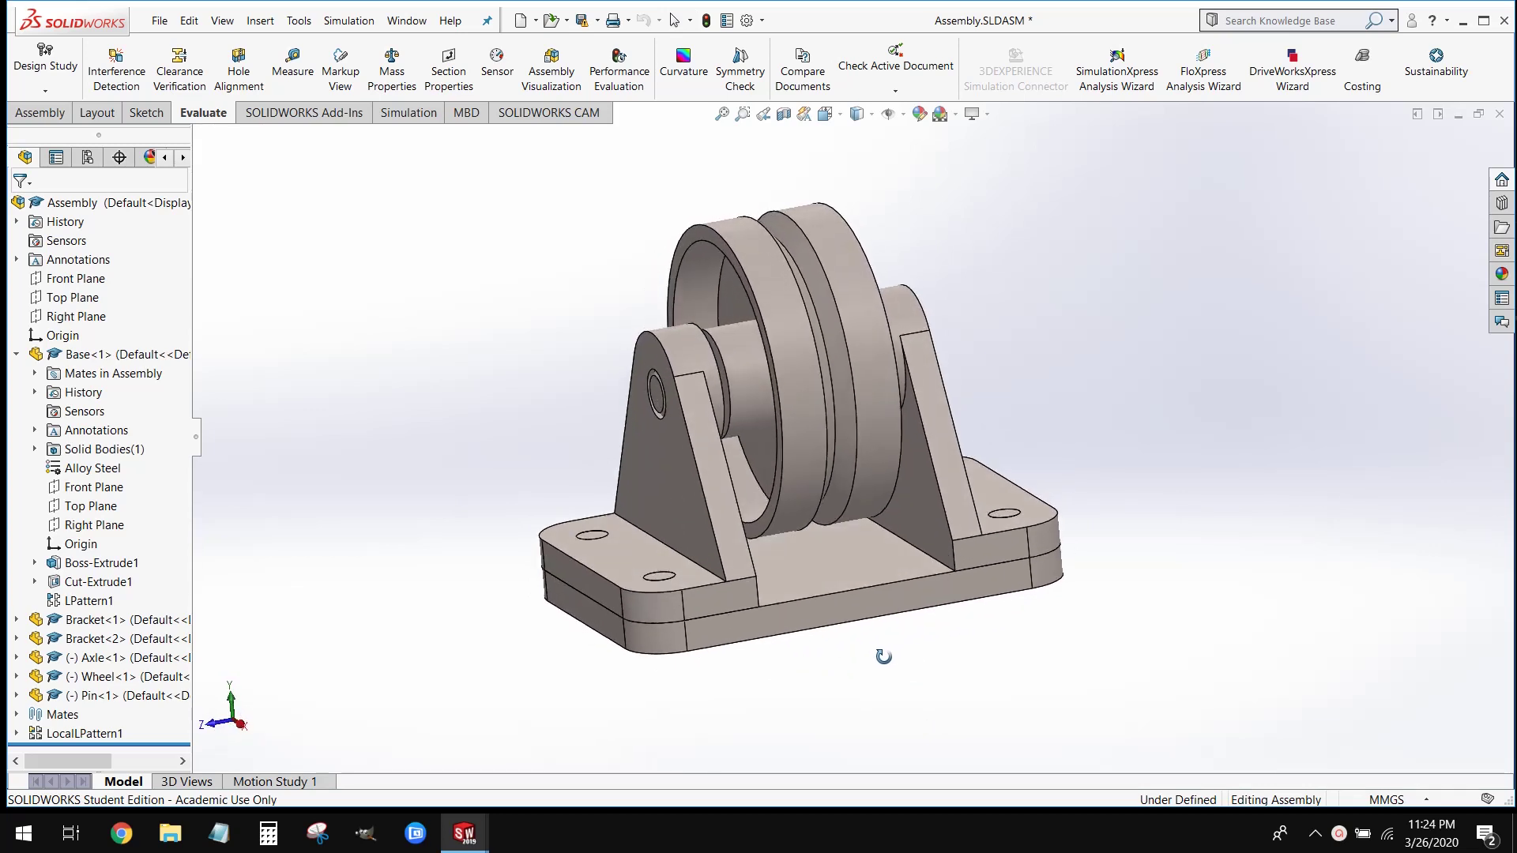
Switch to the Bracket part and examine its flange, upright plate and round boss from several angles.
{"action": "mouse_move", "coordinate": [474, 831]}
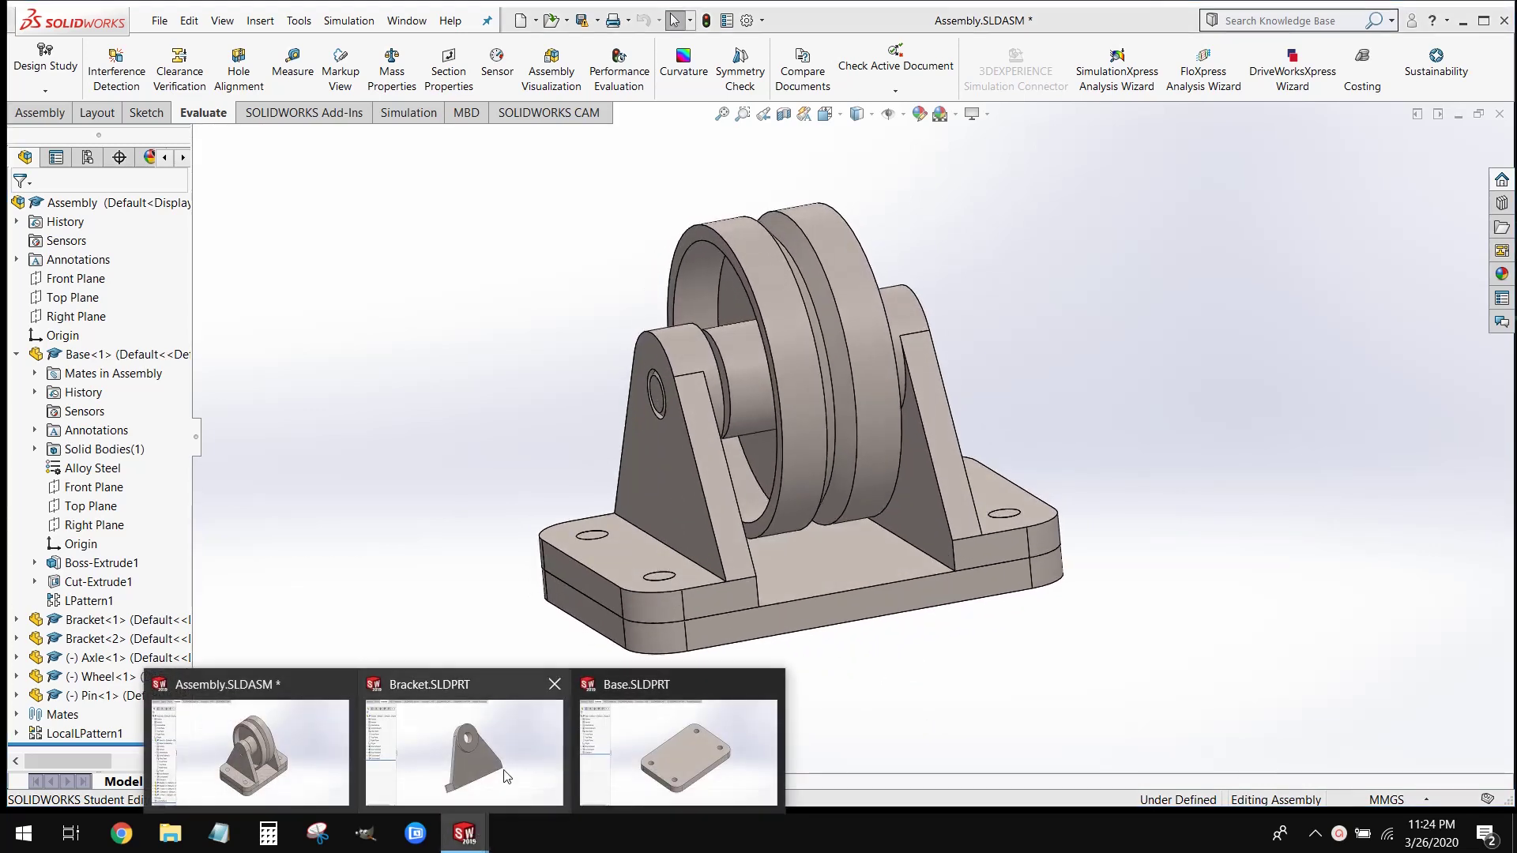
{"action": "left_click", "coordinate": [506, 770]}
{"action": "middle_click_drag", "start_coordinate": [875, 598], "coordinate": [771, 657]}
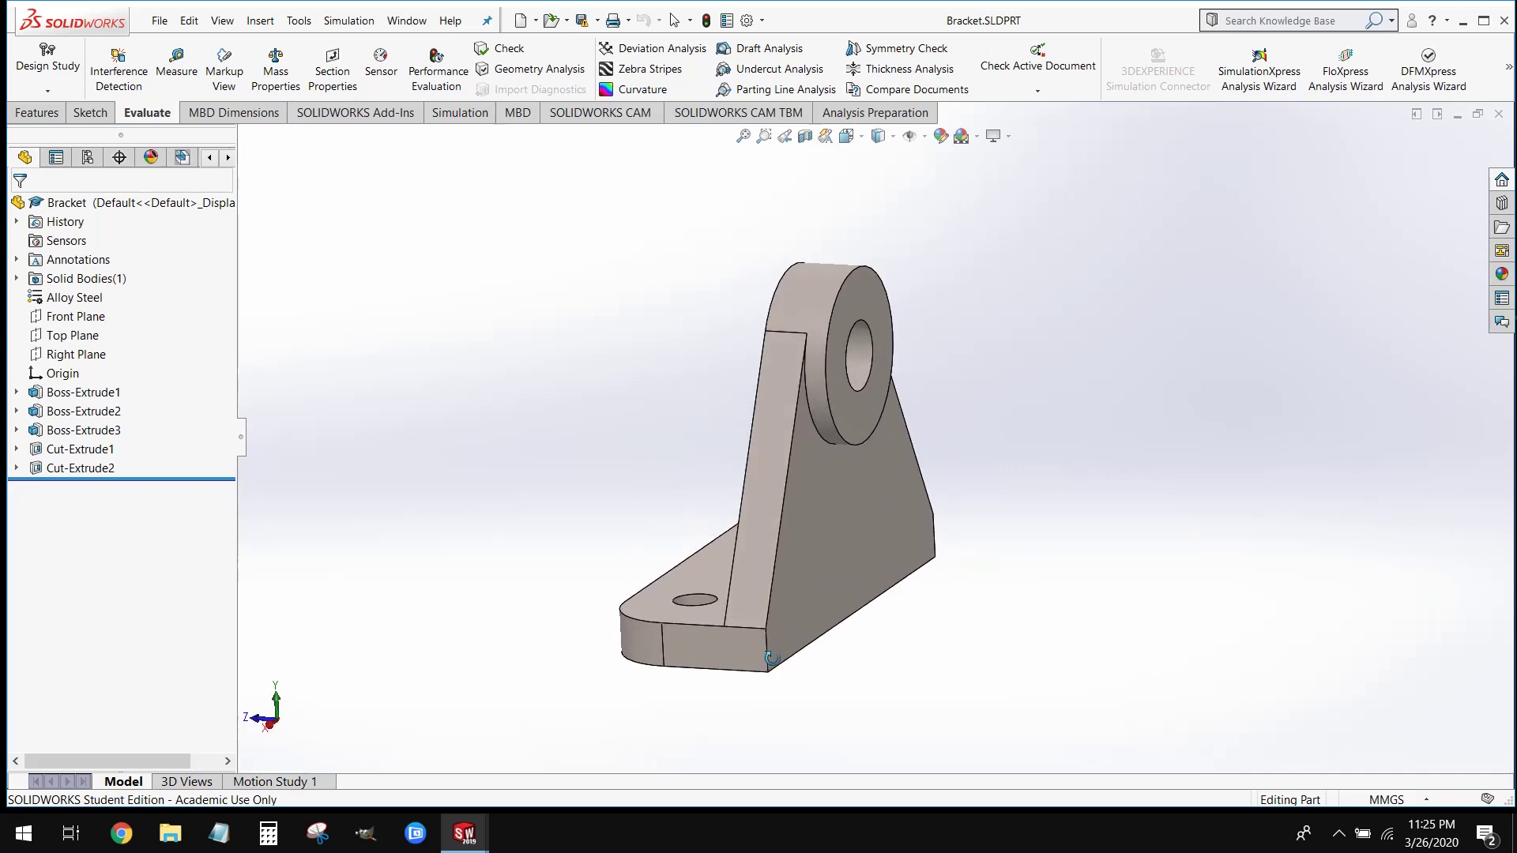
{"action": "middle_click_drag", "start_coordinate": [771, 658], "coordinate": [769, 655]}
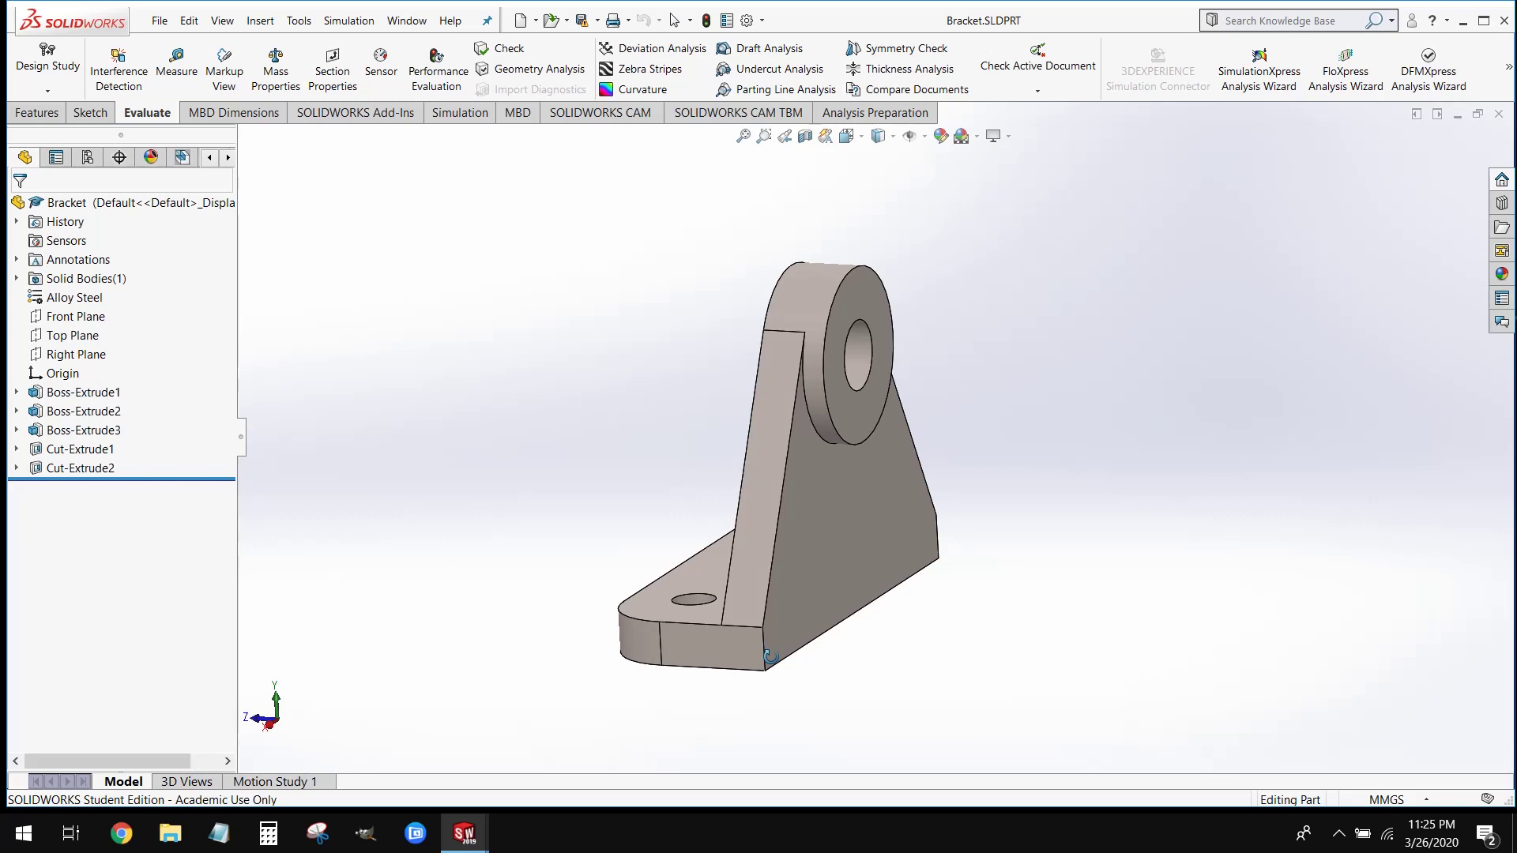
{"action": "mouse_move", "coordinate": [770, 656]}
{"action": "middle_mouse_down"}
{"action": "mouse_move", "coordinate": [853, 682]}
{"action": "mouse_move", "coordinate": [762, 664]}
{"action": "middle_mouse_up"}
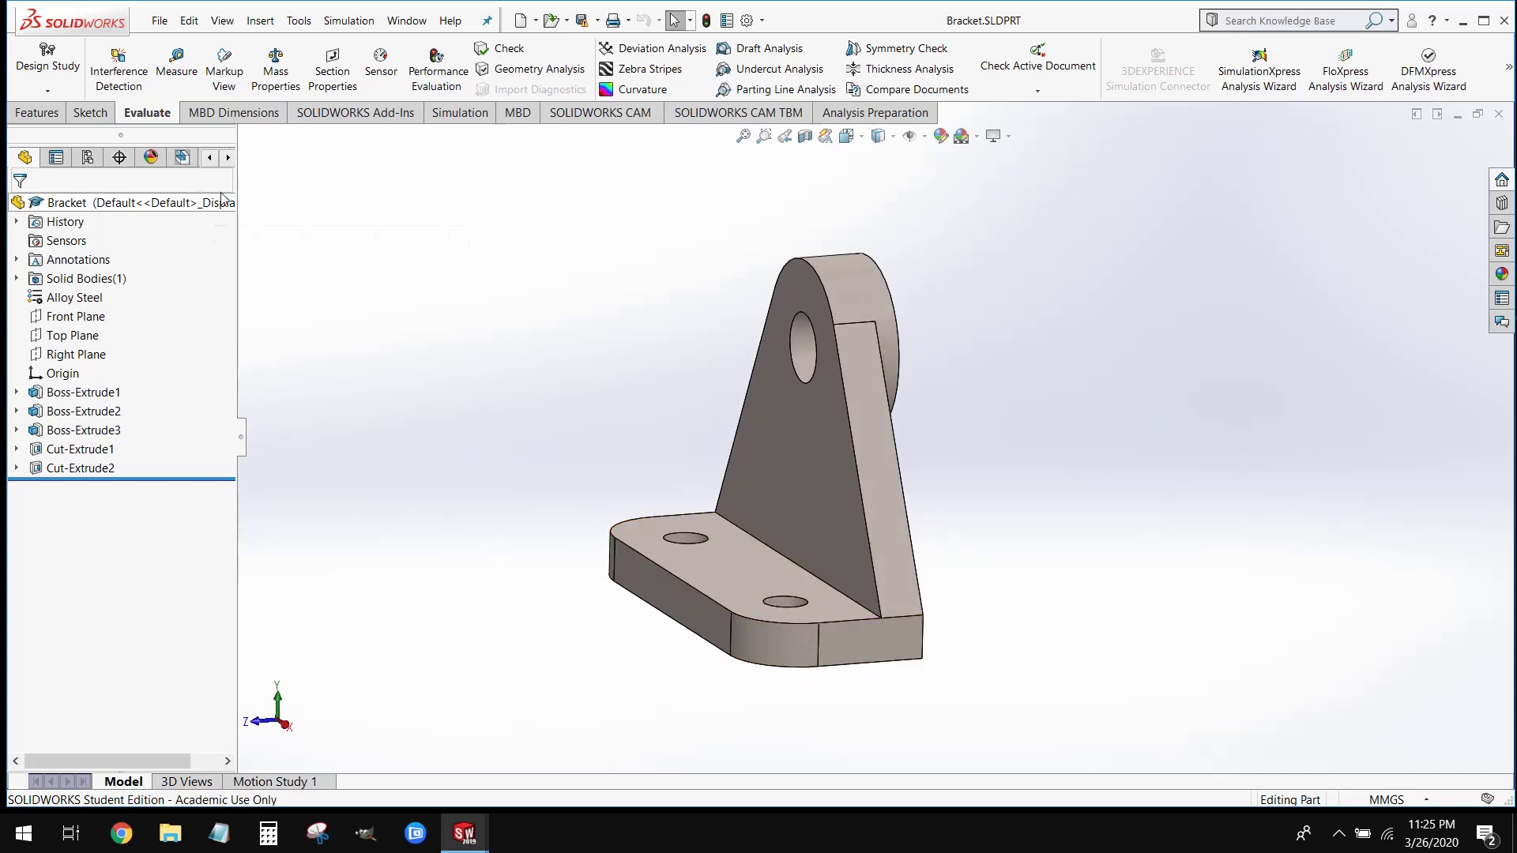
Create a new part document and set its units to MMGS (millimeter, gram, second).
{"action": "left_click", "coordinate": [165, 22]}
{"action": "left_click", "coordinate": [189, 47]}
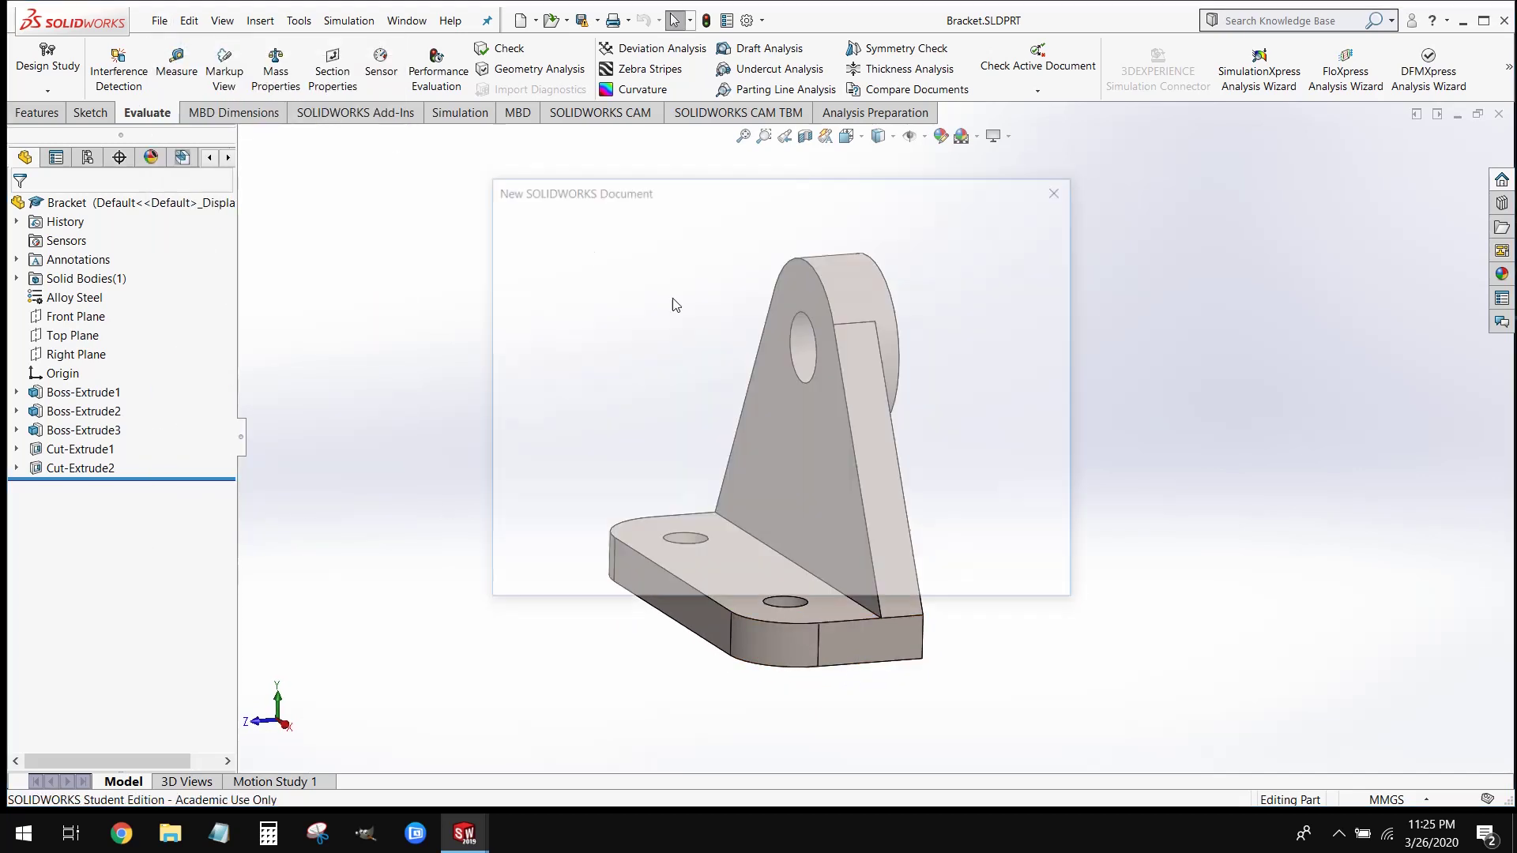
{"action": "left_click", "coordinate": [861, 570]}
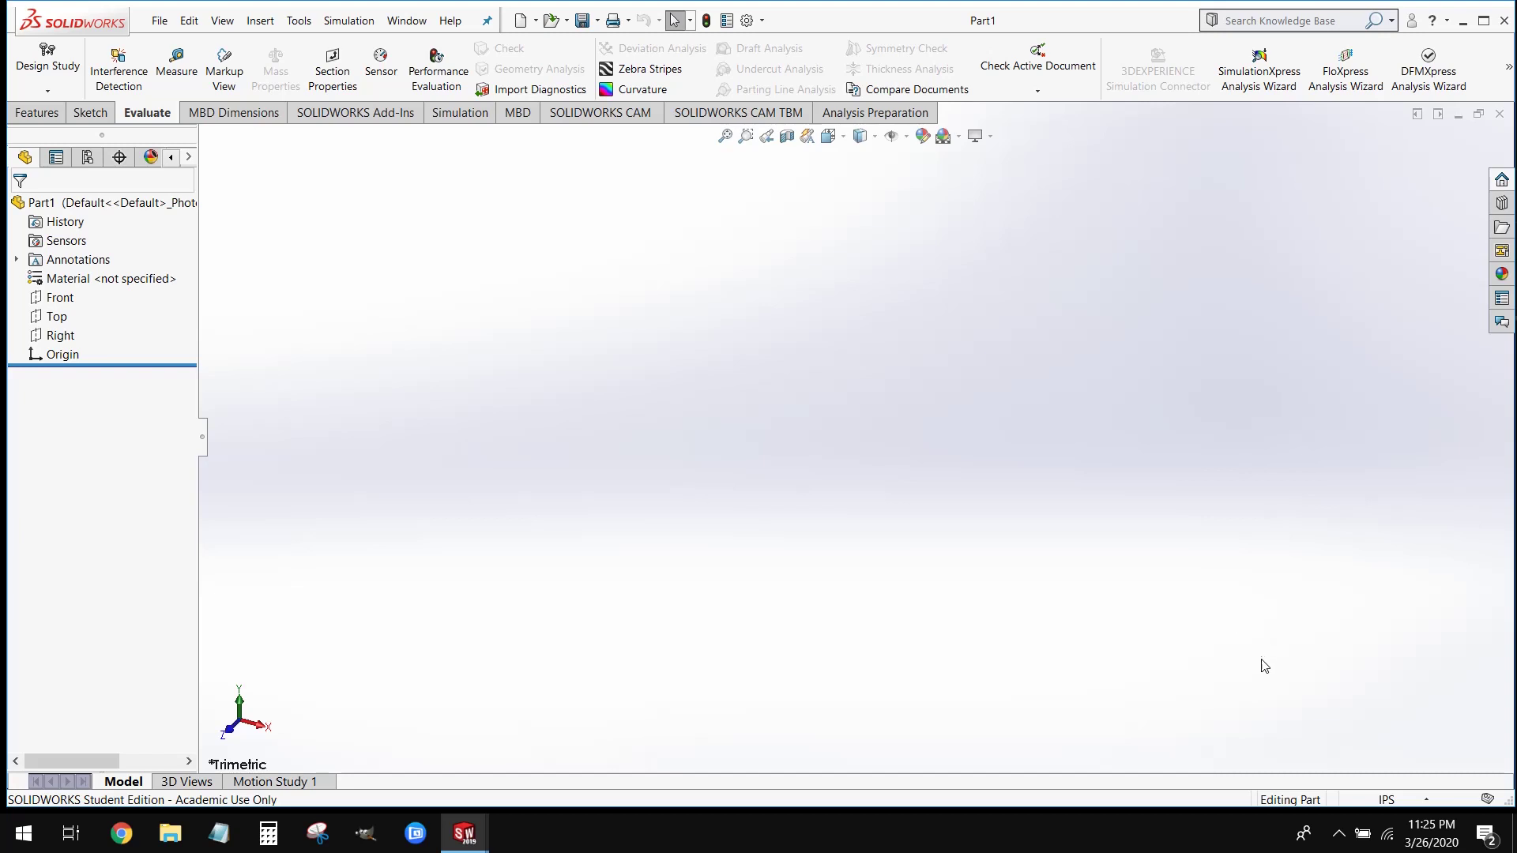
{"action": "left_click", "coordinate": [1387, 798]}
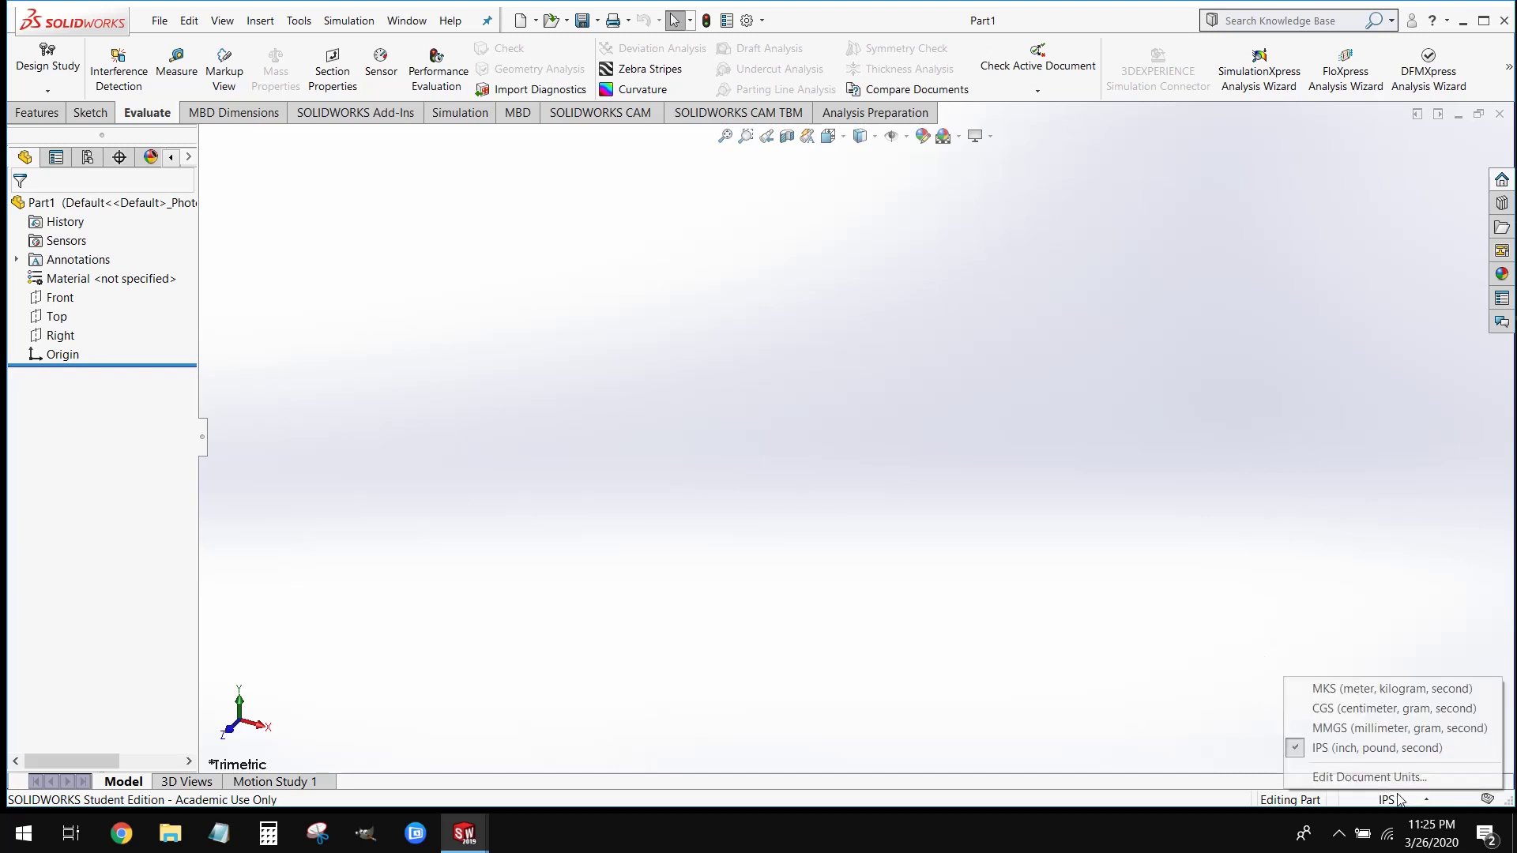
{"action": "left_click", "coordinate": [1391, 727]}
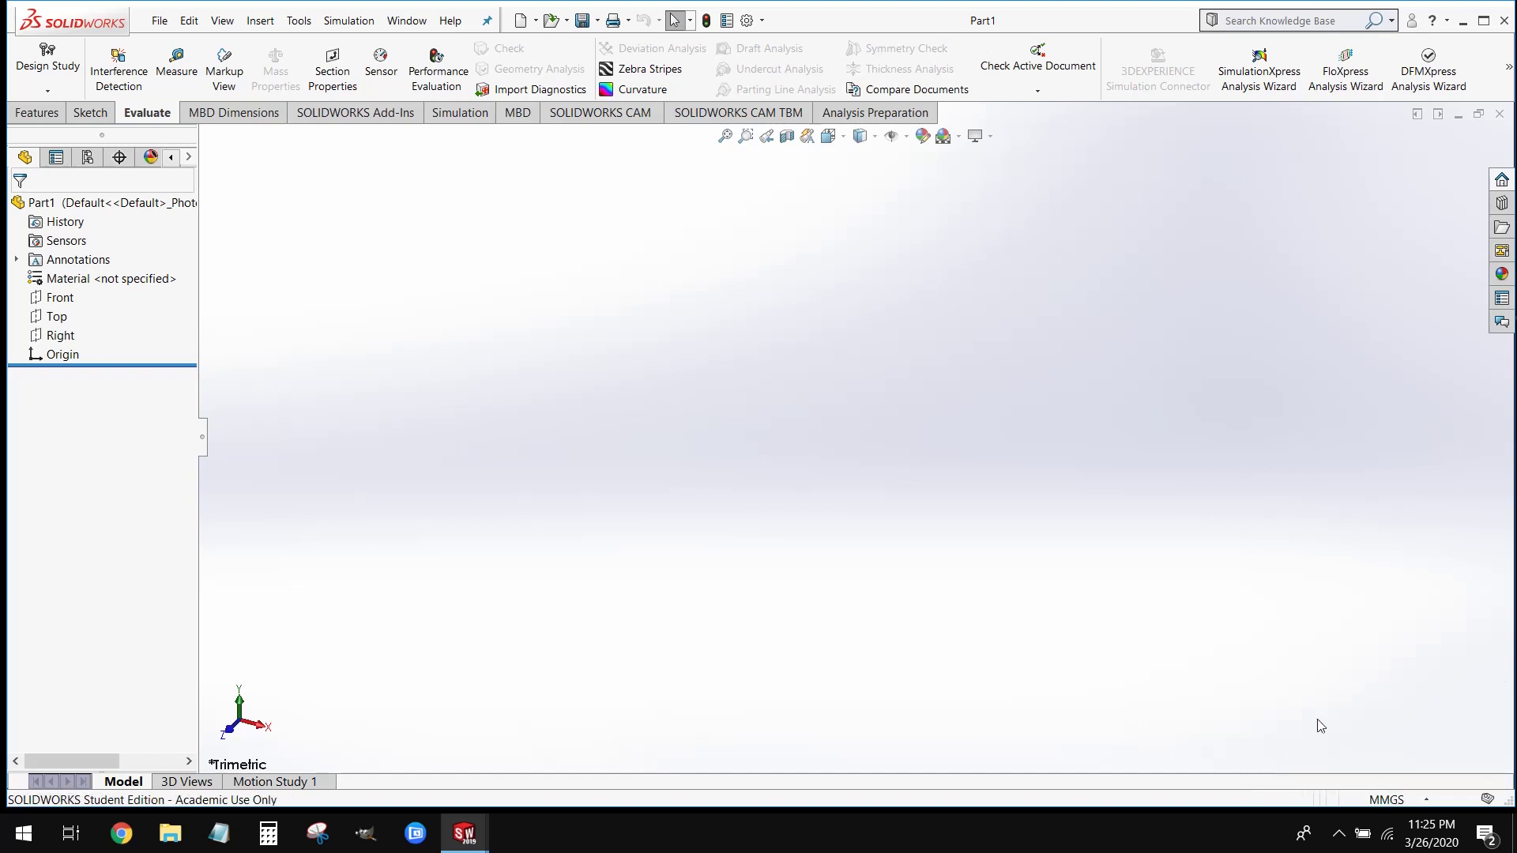
Examine the top face of the flange in the Bracket part, and return to the new empty part.
{"action": "mouse_move", "coordinate": [464, 834]}
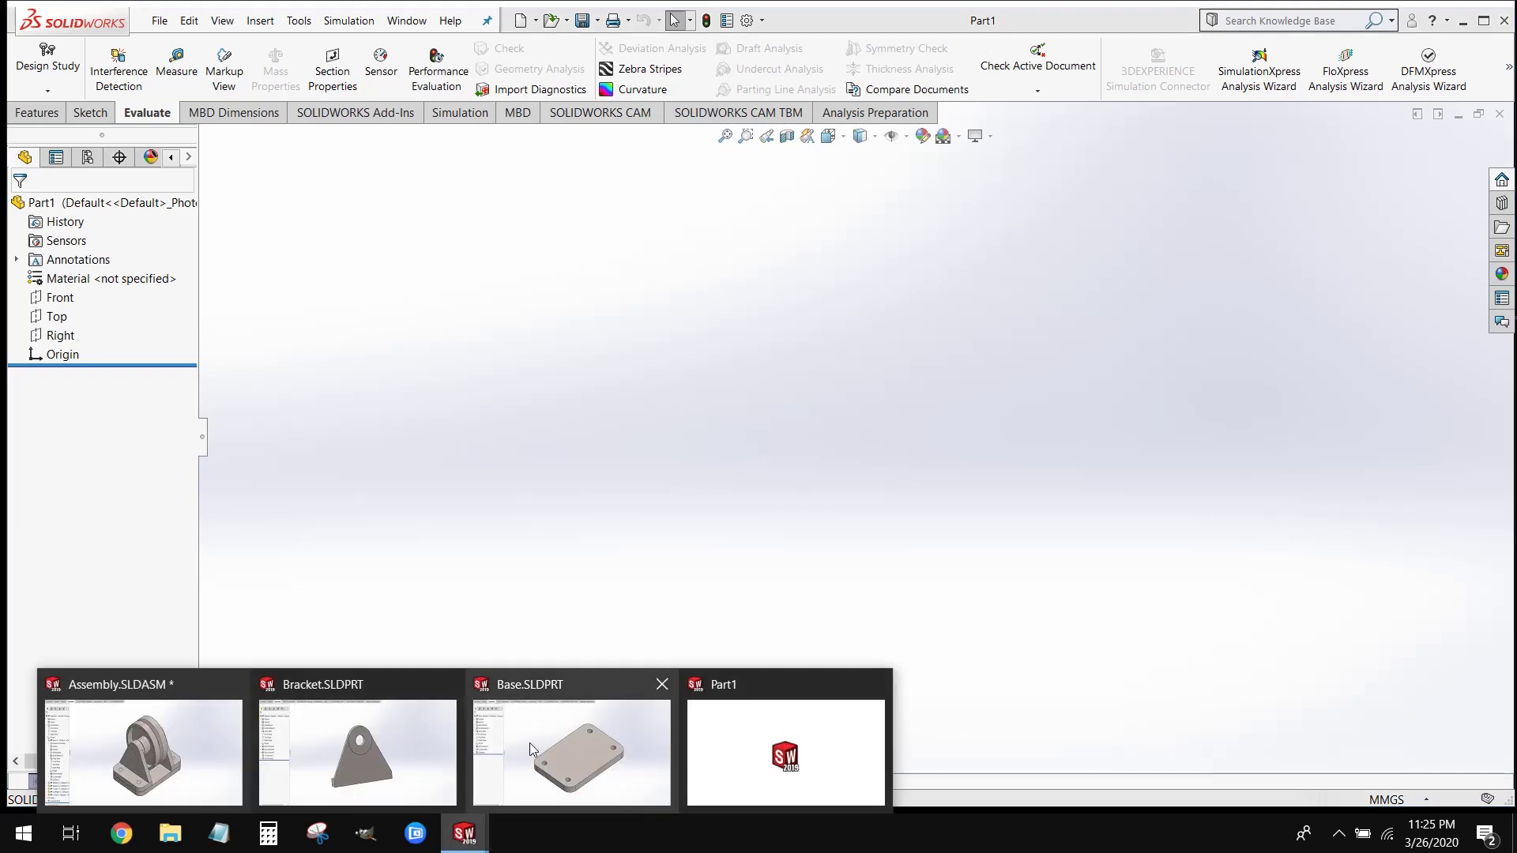
{"action": "left_click", "coordinate": [438, 752]}
{"action": "left_click", "coordinate": [695, 552]}
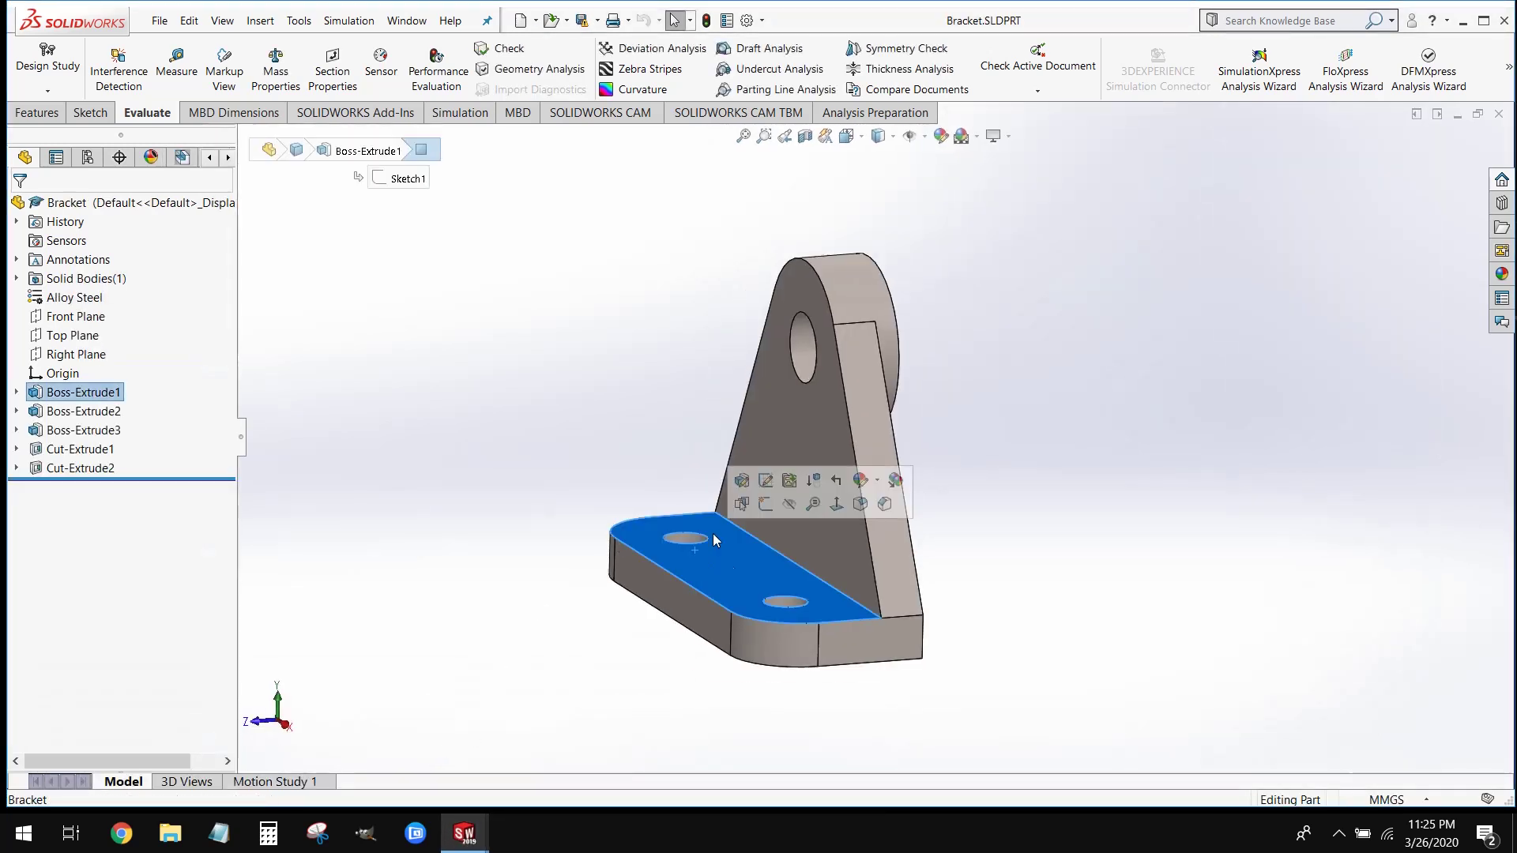
{"action": "middle_click_drag", "start_coordinate": [689, 553], "coordinate": [741, 642]}
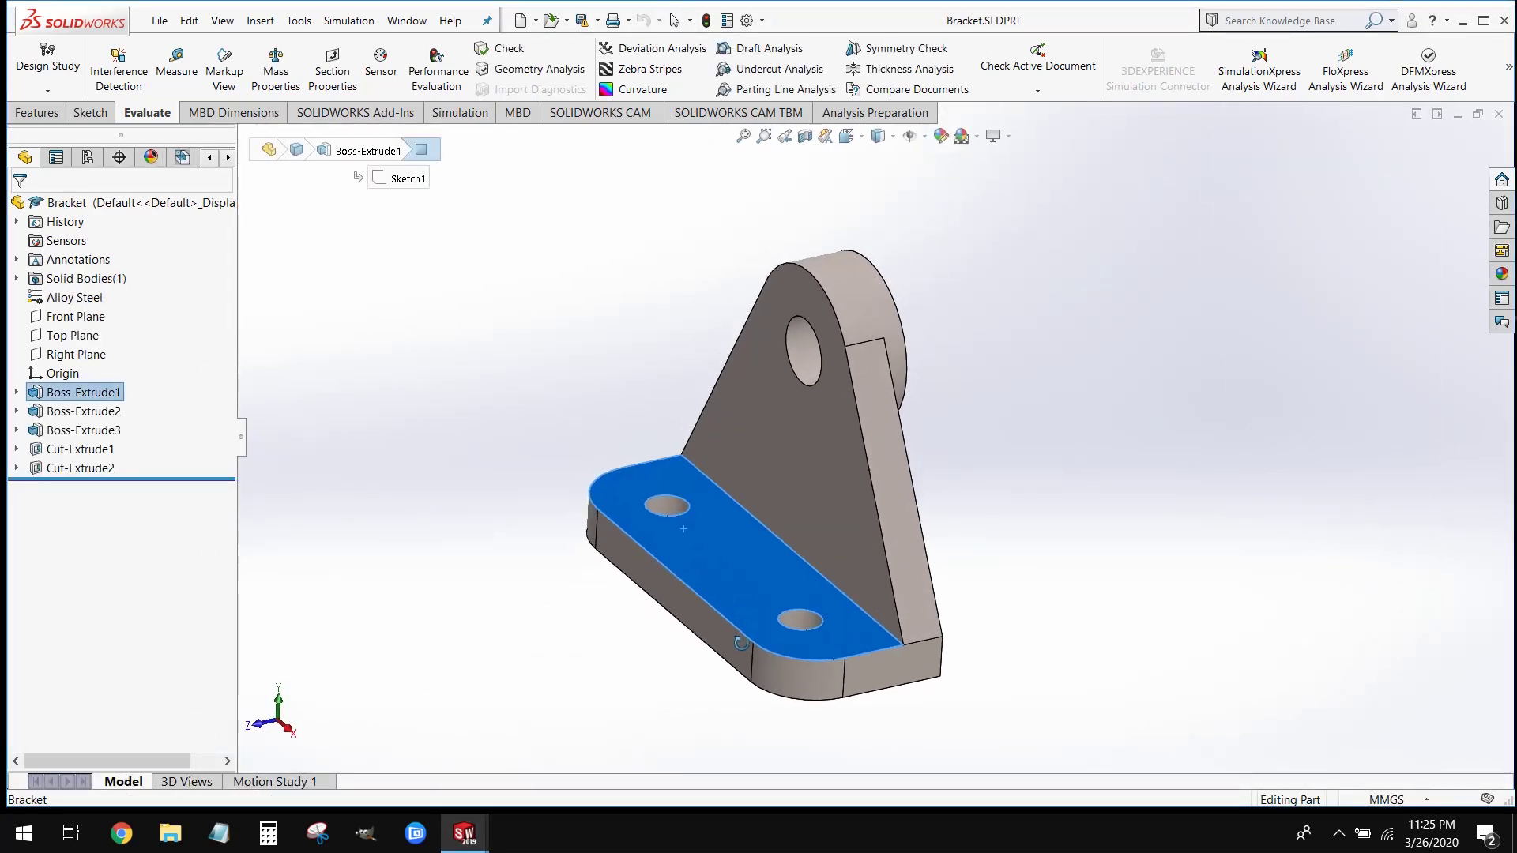
{"action": "left_click", "coordinate": [1460, 117]}
{"action": "left_click", "coordinate": [1393, 141]}
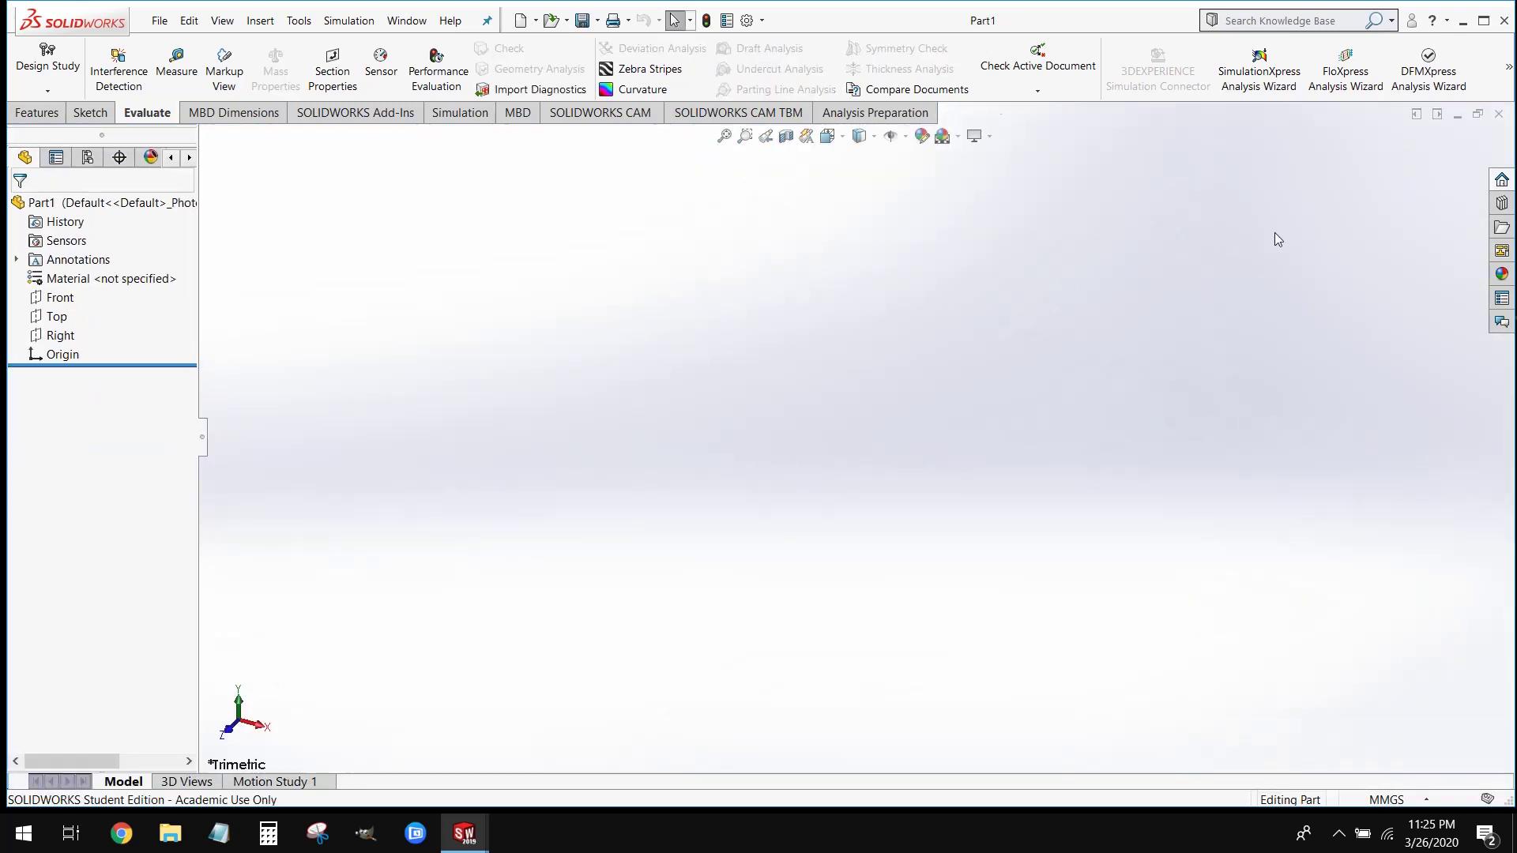
Start a sketch on the Top plane and draw a center rectangle about 207 by 81 mm centred on the origin.
{"action": "left_click", "coordinate": [56, 317]}
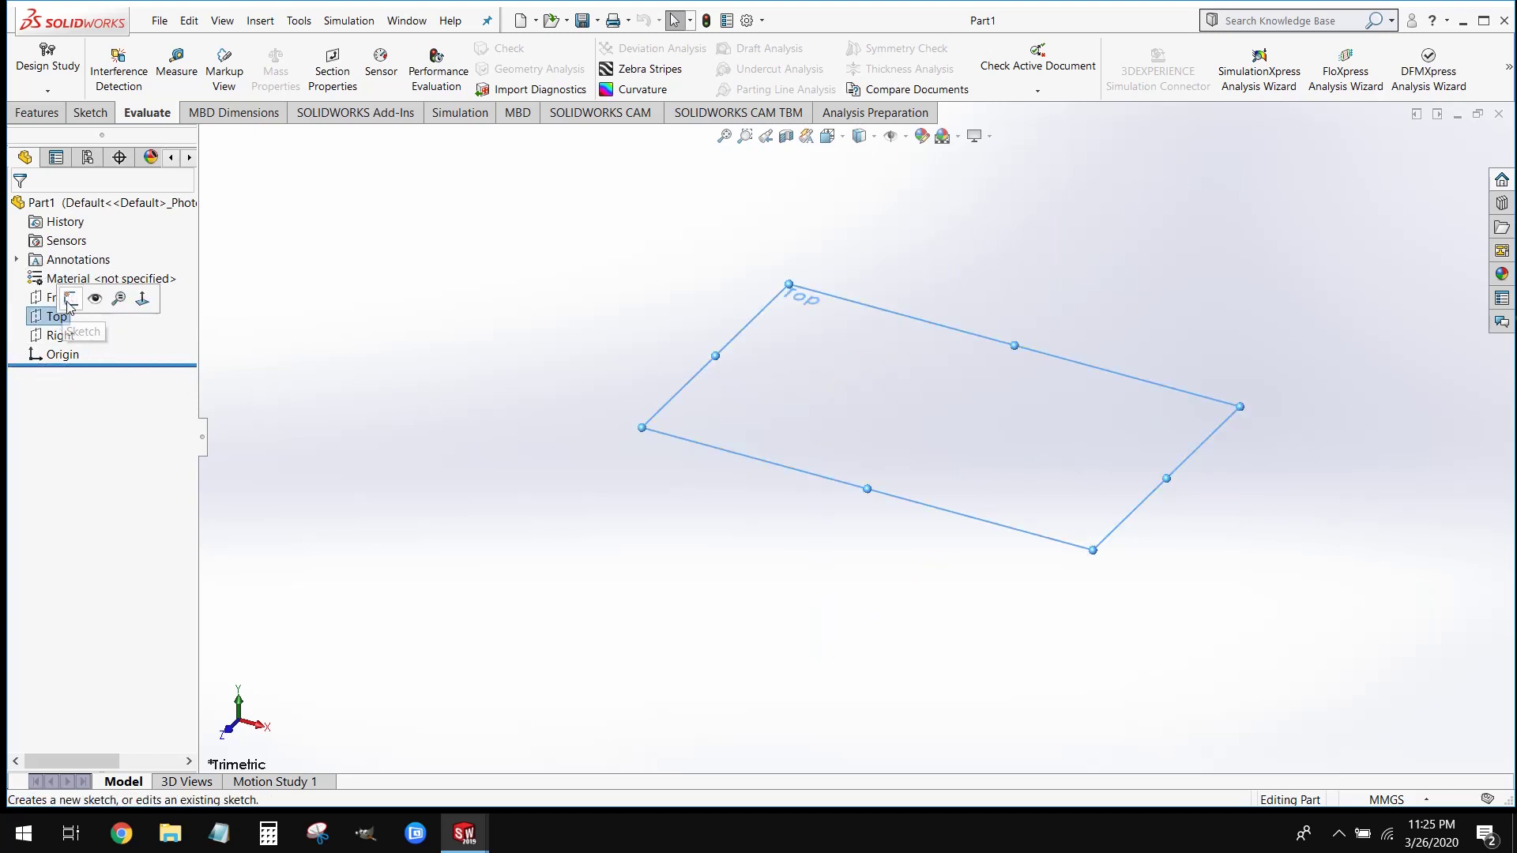
{"action": "left_click", "coordinate": [79, 297]}
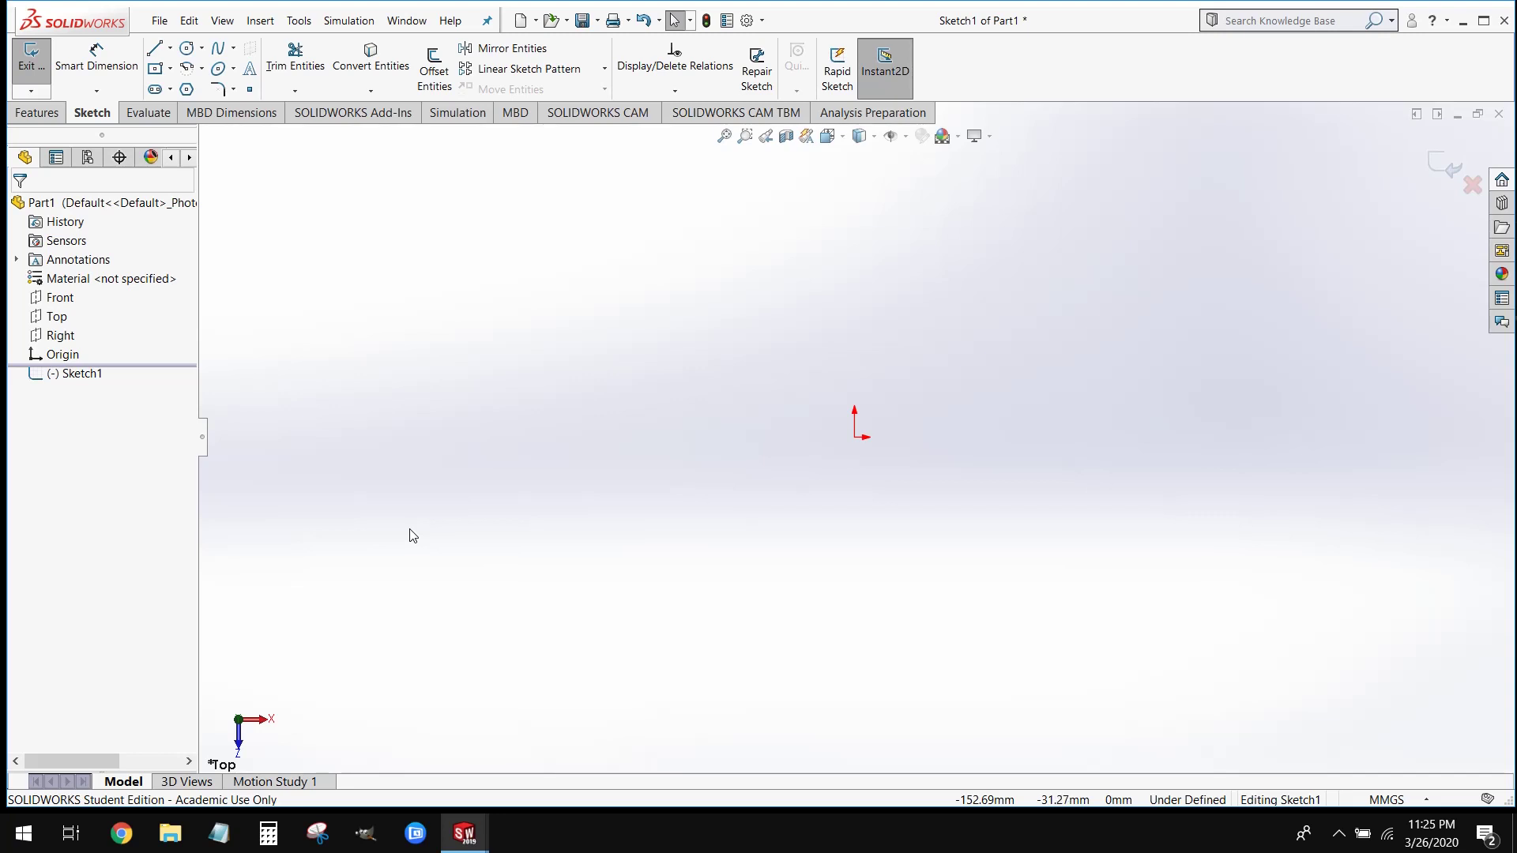
{"action": "left_click", "coordinate": [172, 69]}
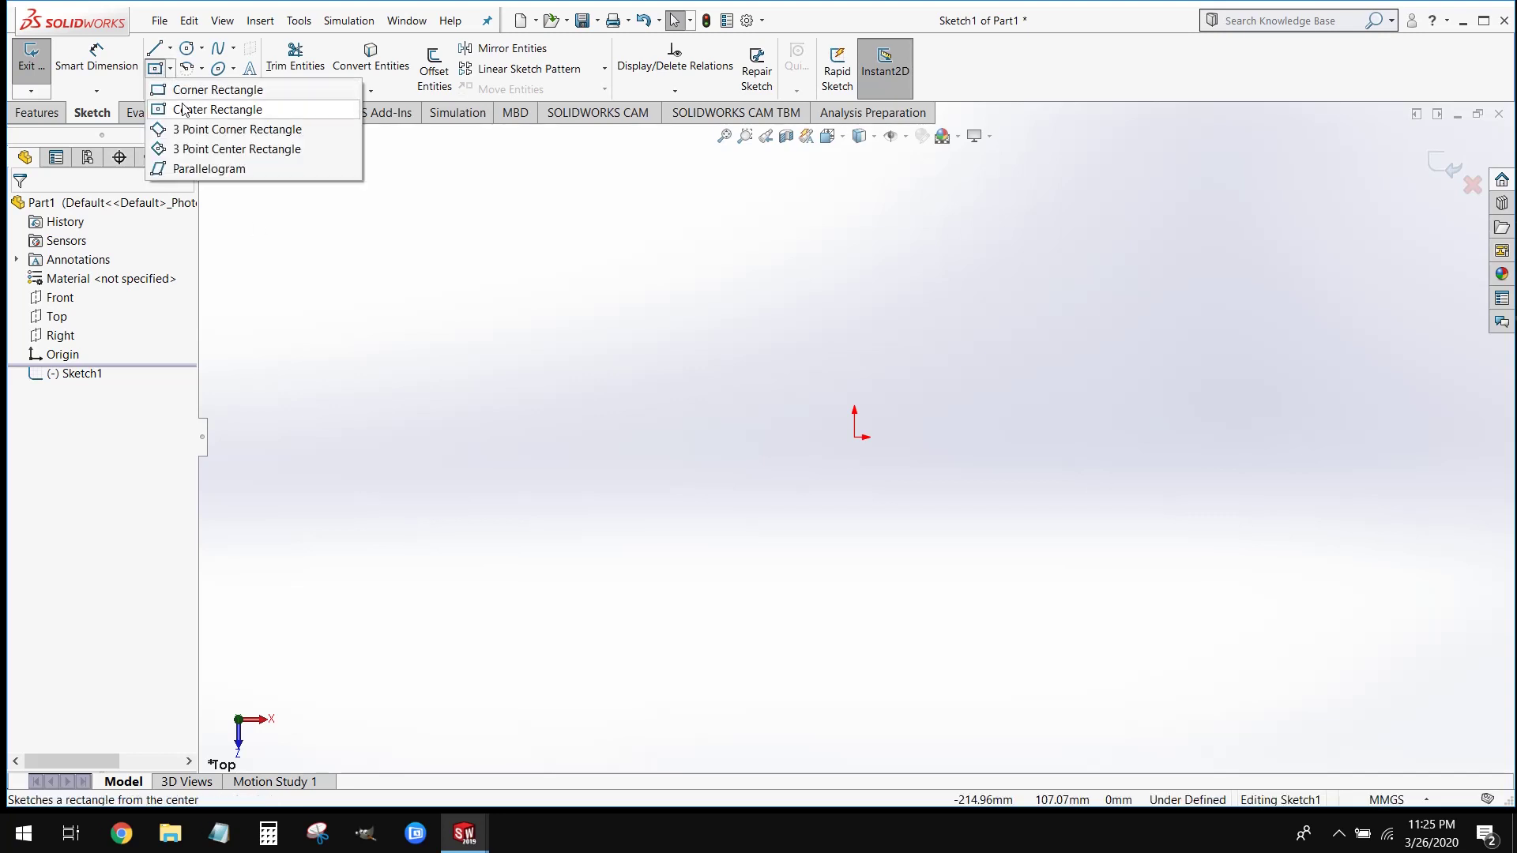
{"action": "left_click", "coordinate": [184, 112]}
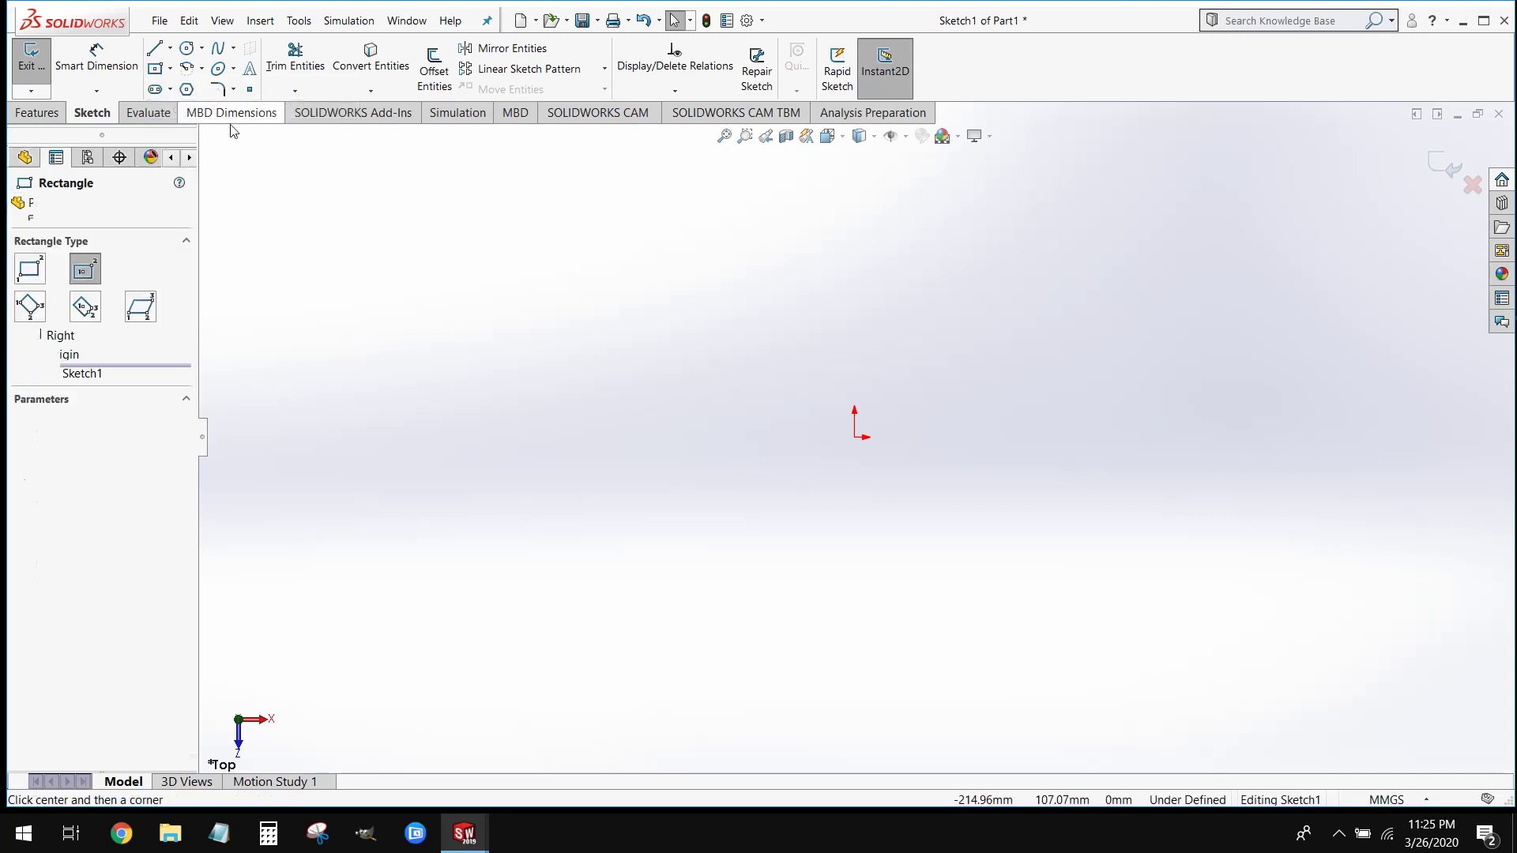
{"action": "left_click", "coordinate": [855, 437]}
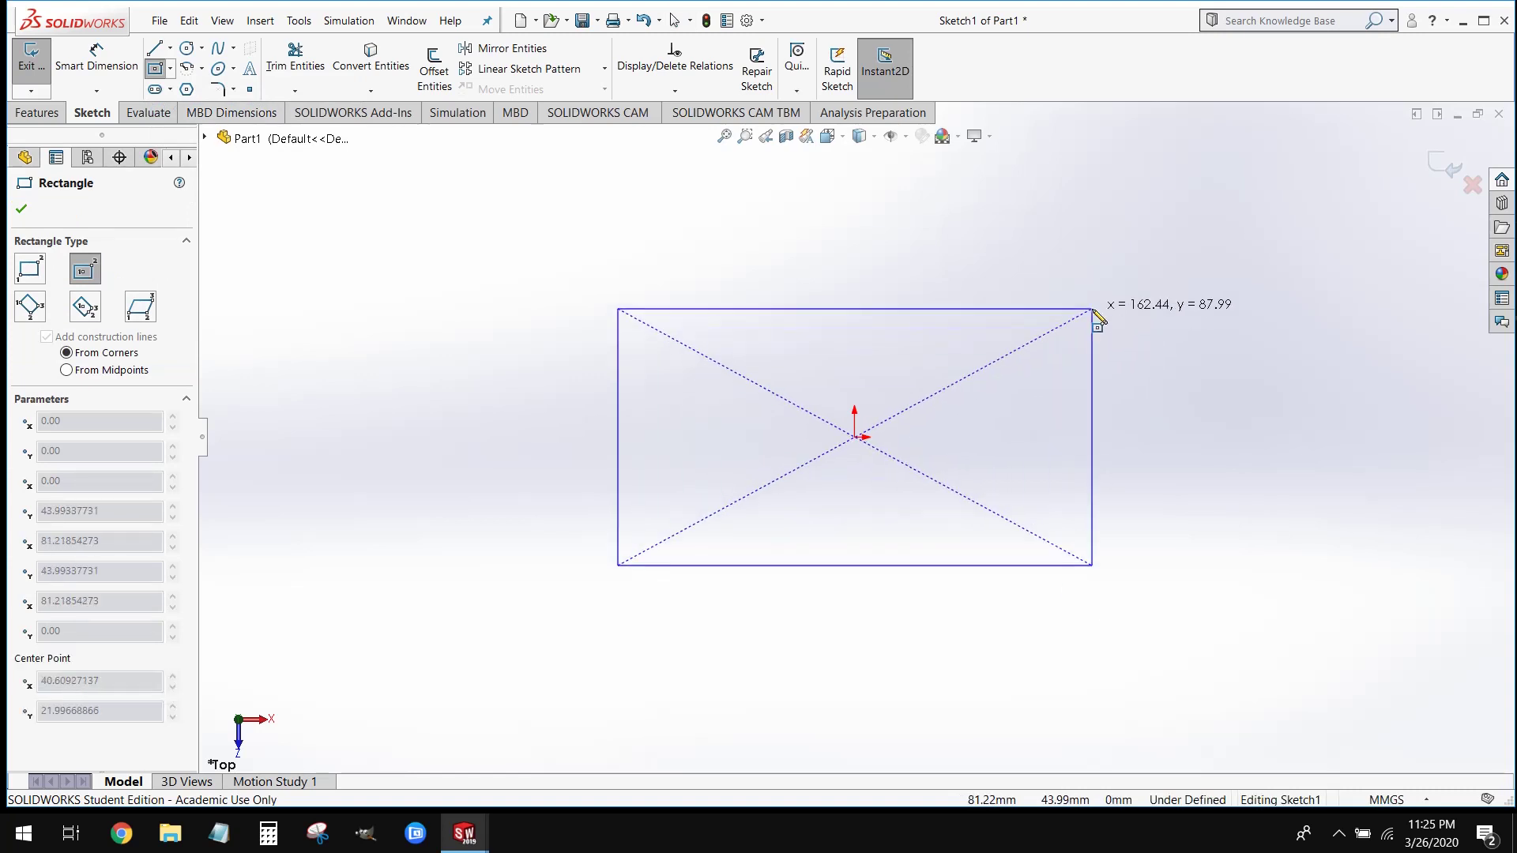
{"action": "left_click", "coordinate": [1157, 319]}
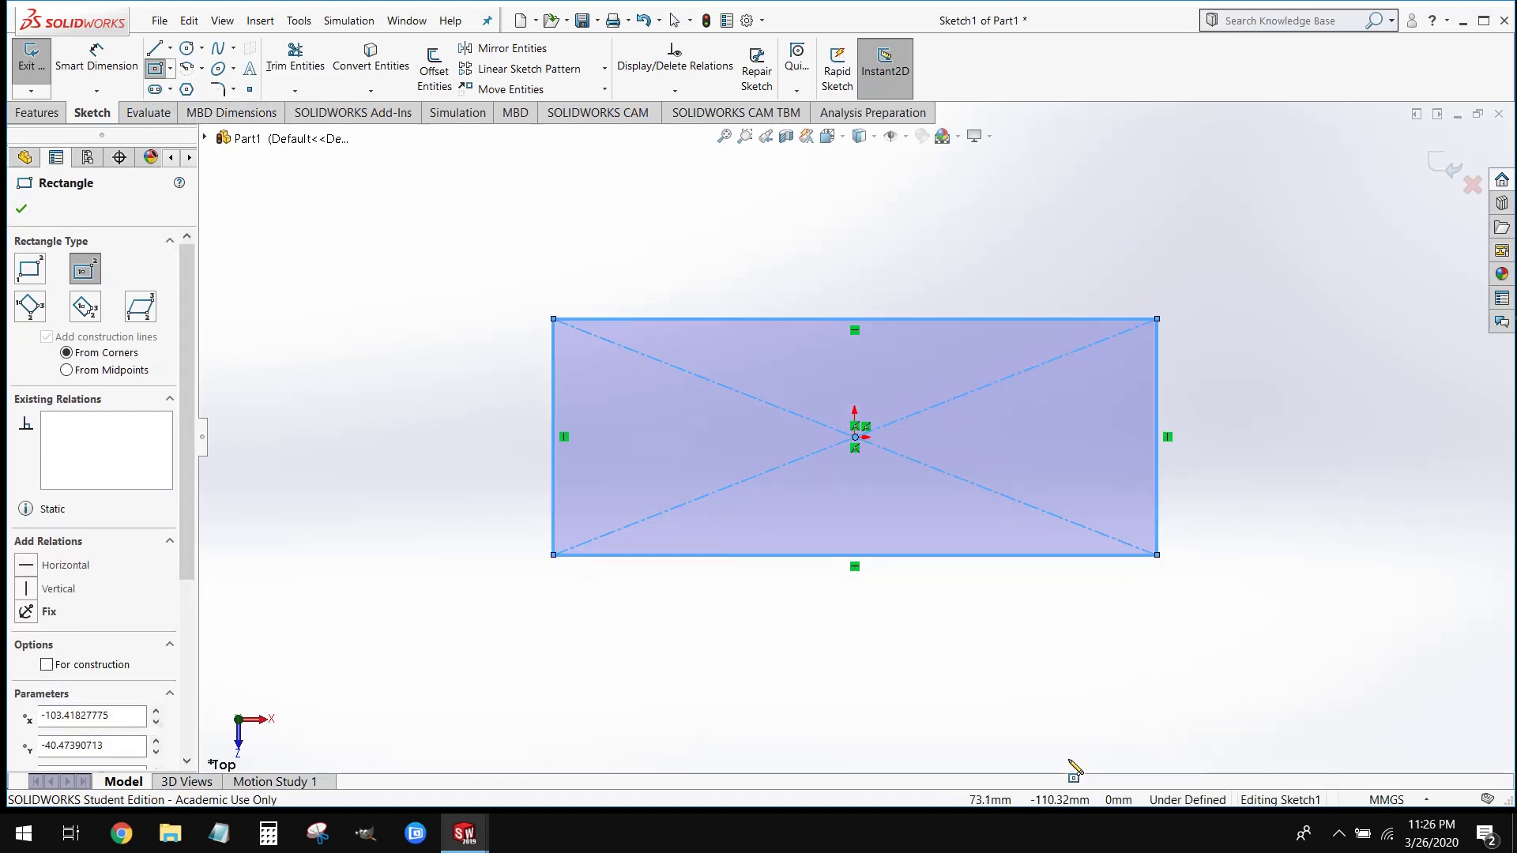
{"action": "key", "text": "Escape"}
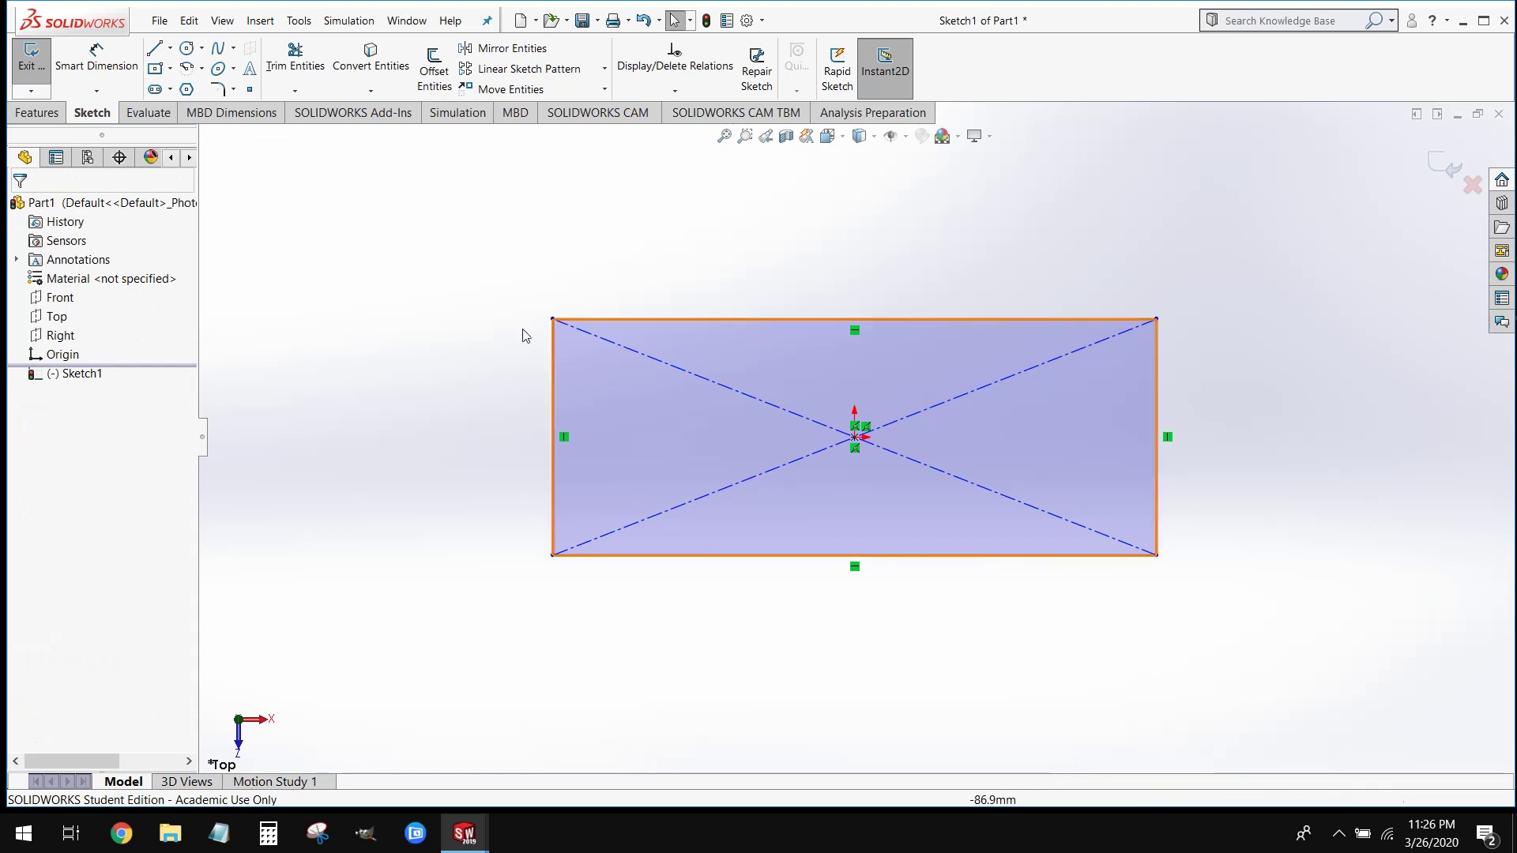
Dimension the rectangle's vertical side to 40 mm and its horizontal side to 100 mm.
{"action": "left_click", "coordinate": [96, 56]}
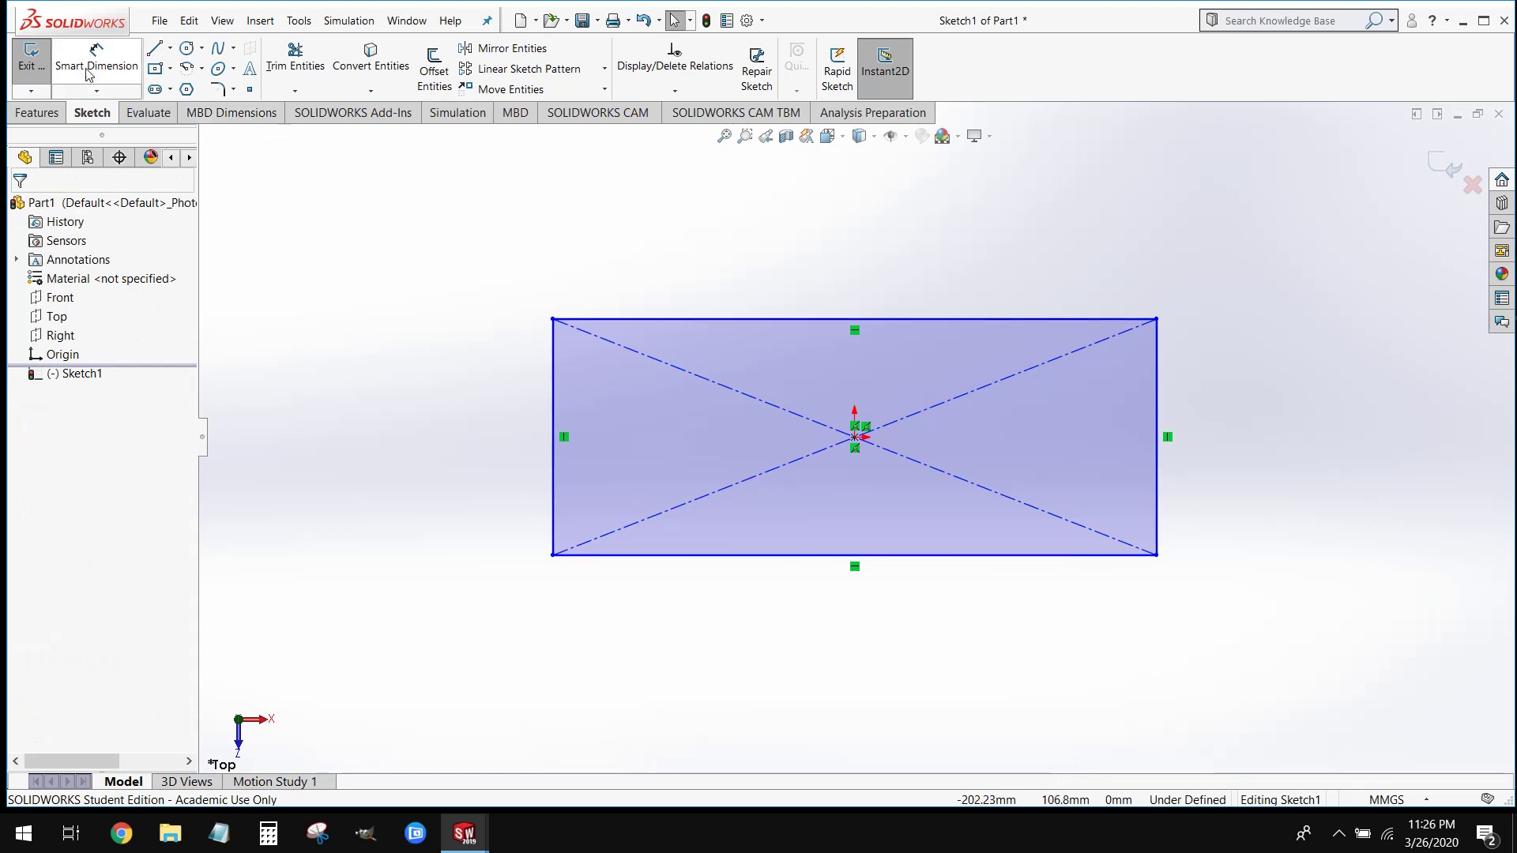
{"action": "left_click", "coordinate": [554, 407]}
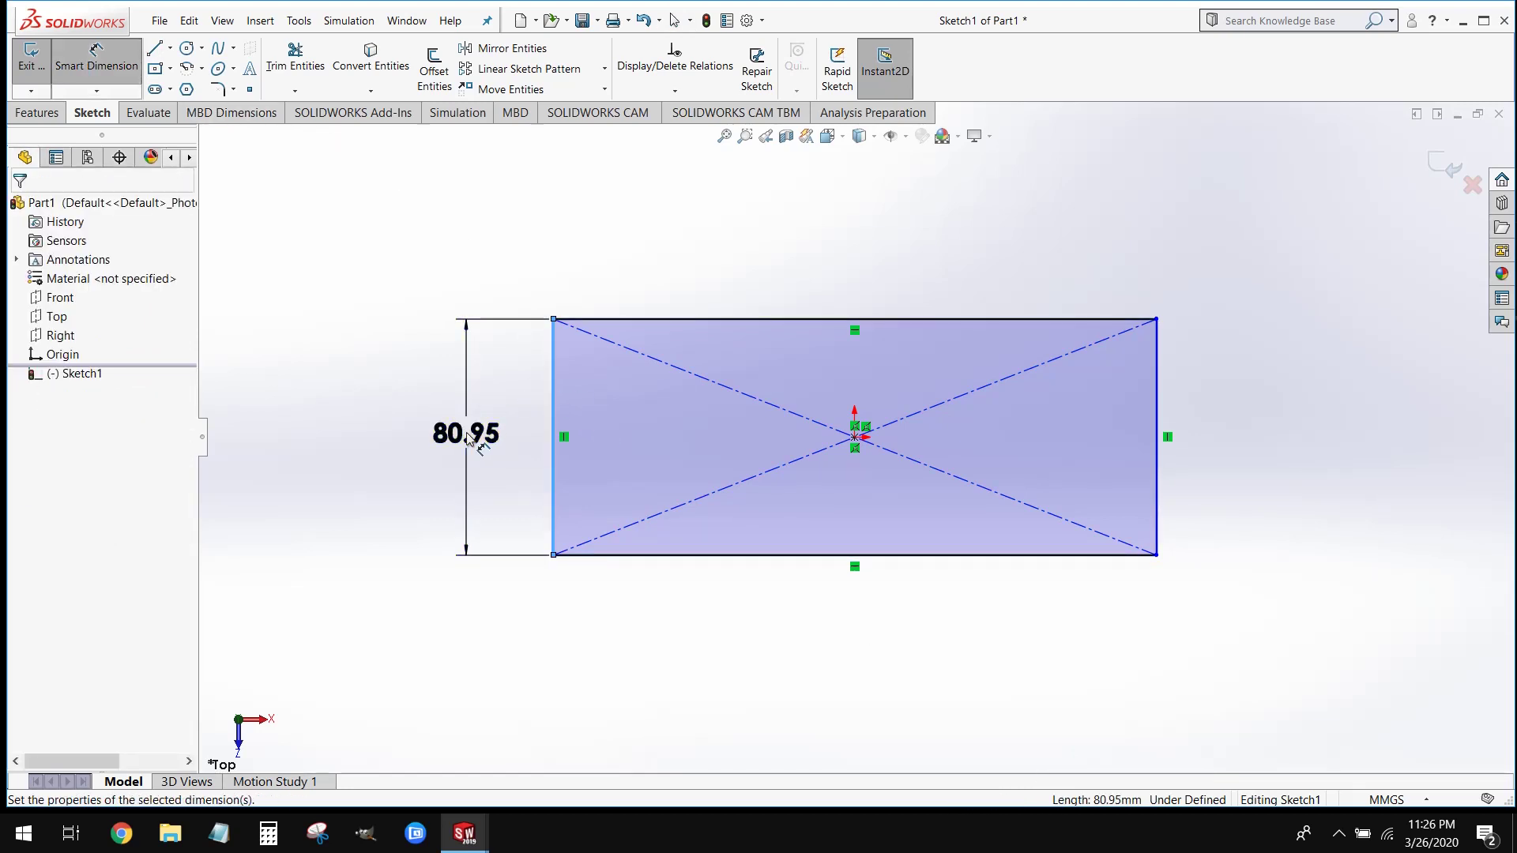
{"action": "left_click", "coordinate": [462, 446]}
{"action": "type", "text": "40"}
{"action": "key", "text": "Return"}
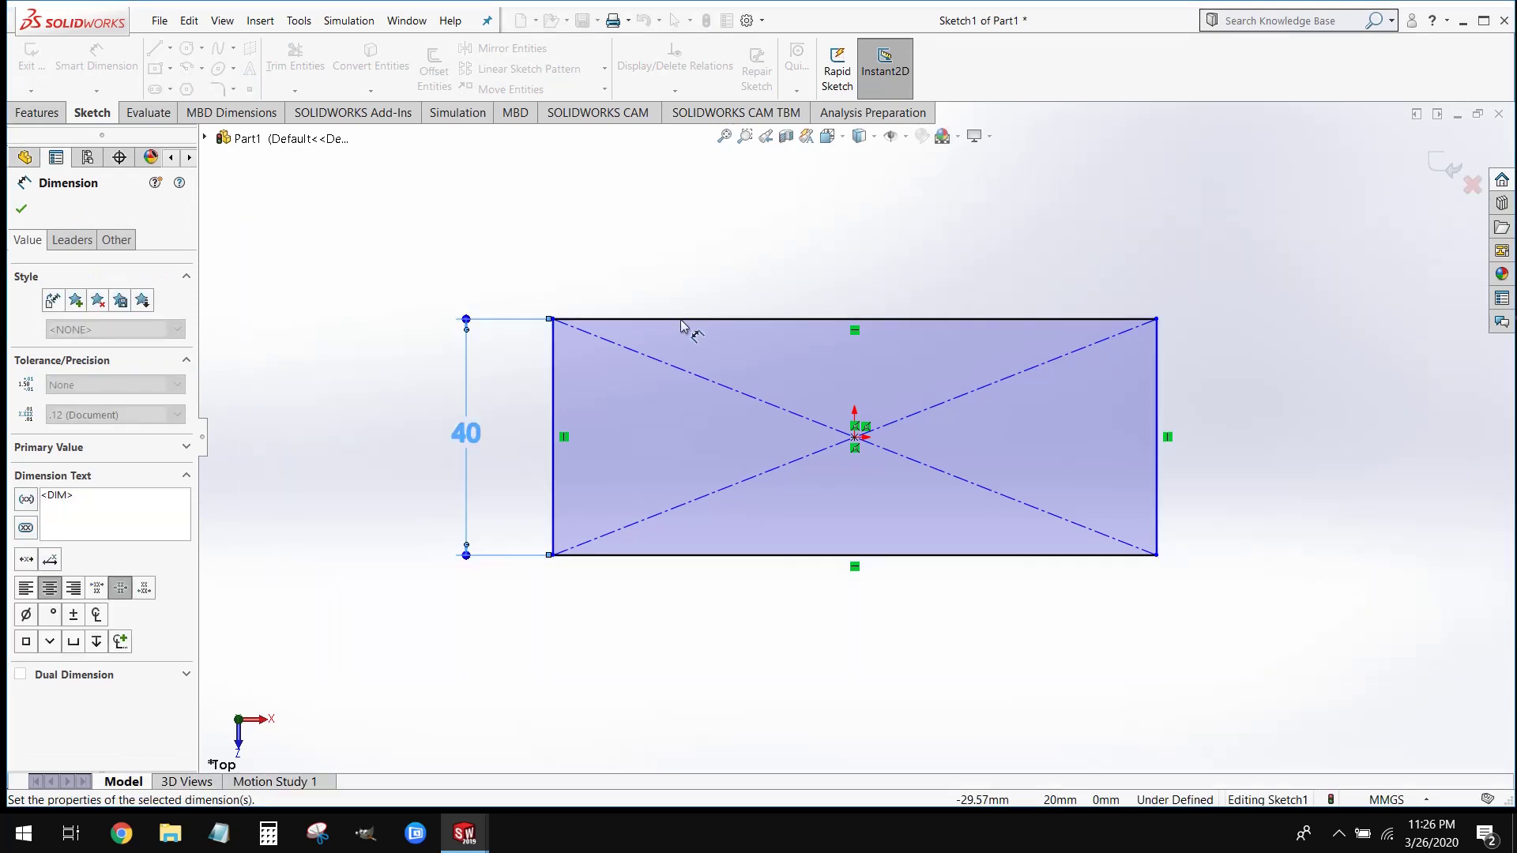
{"action": "left_click", "coordinate": [695, 318]}
{"action": "left_click", "coordinate": [723, 273]}
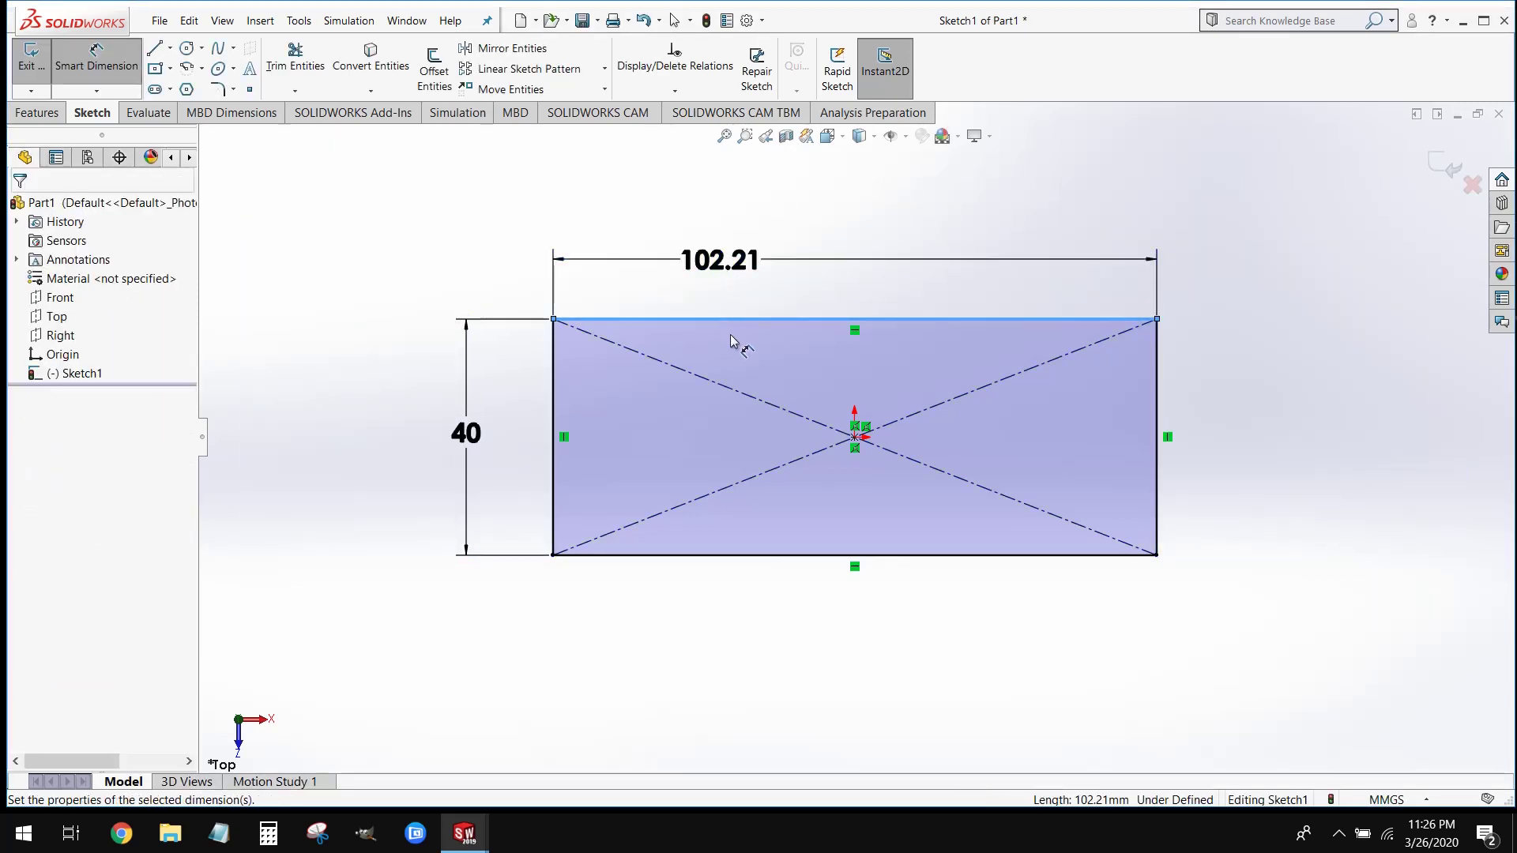
{"action": "type", "text": "100"}
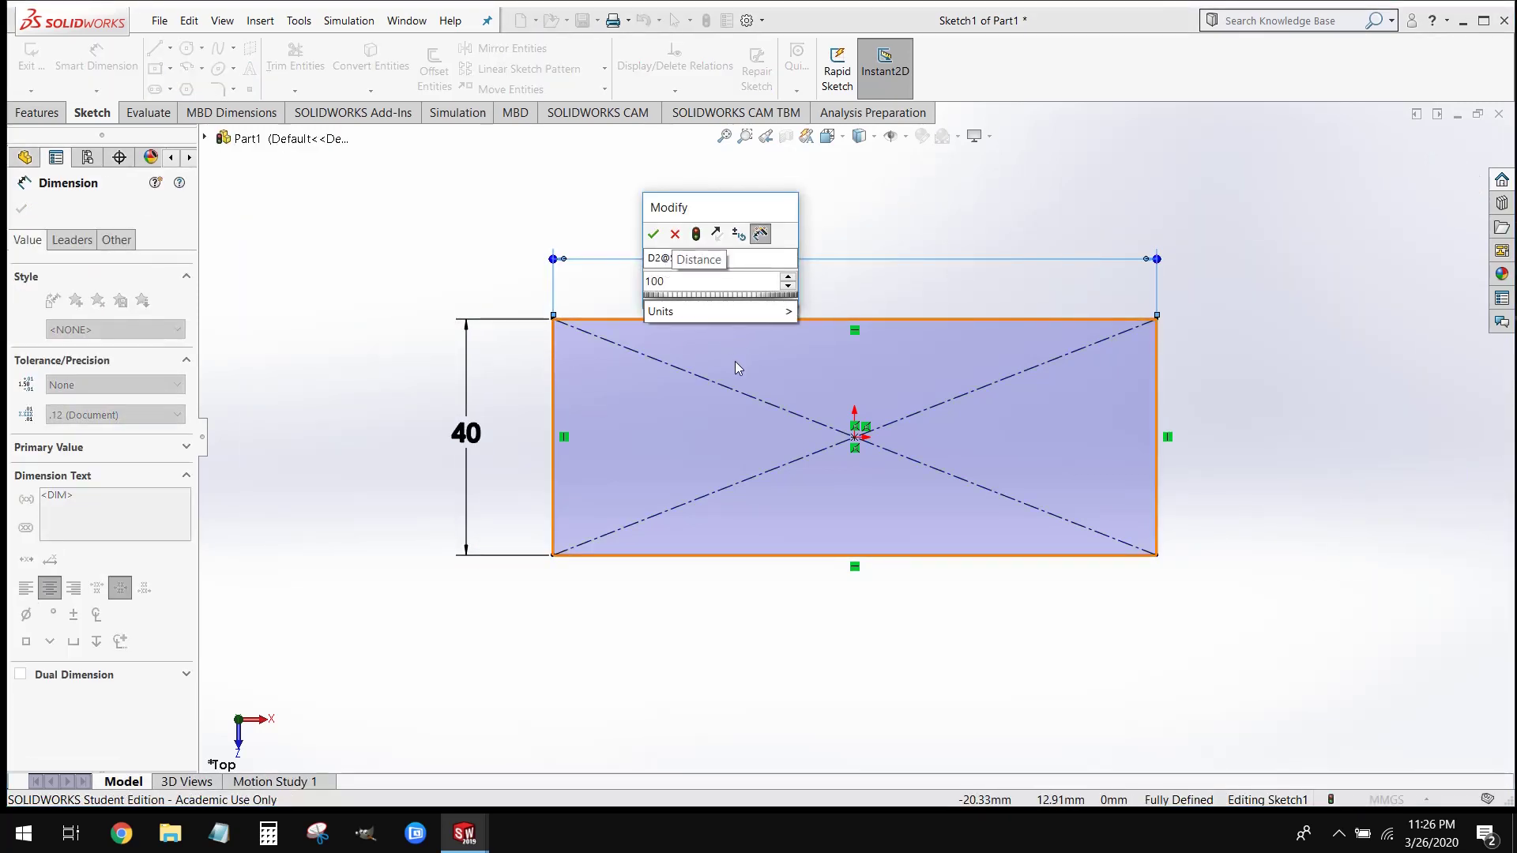
{"action": "key", "text": "Return"}
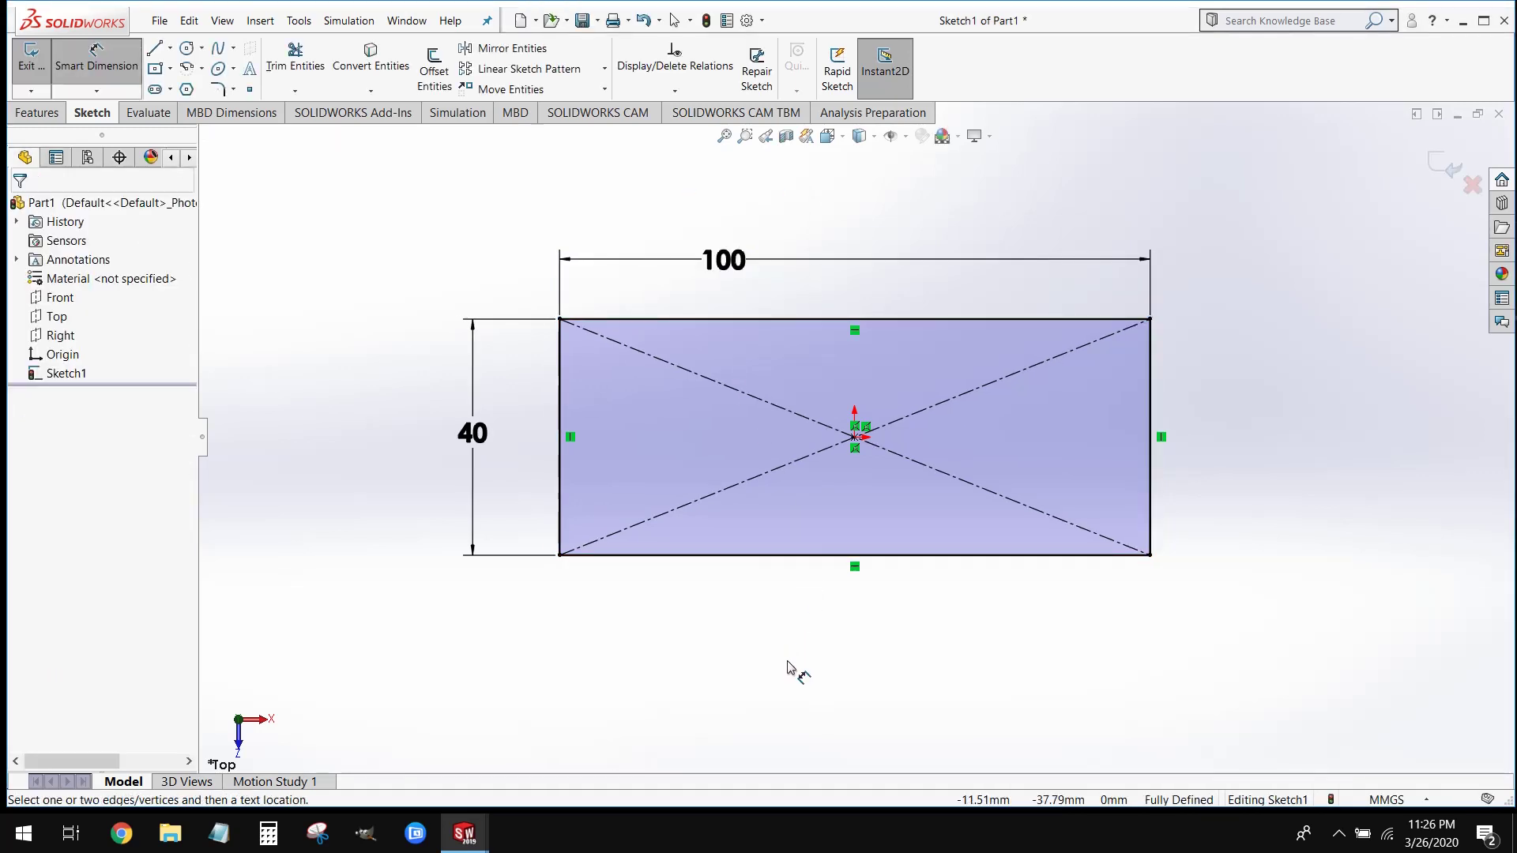
{"action": "mouse_move", "coordinate": [773, 699]}
{"action": "middle_mouse_down"}
{"action": "mouse_move", "coordinate": [758, 471]}
{"action": "mouse_move", "coordinate": [783, 372]}
{"action": "middle_mouse_up"}
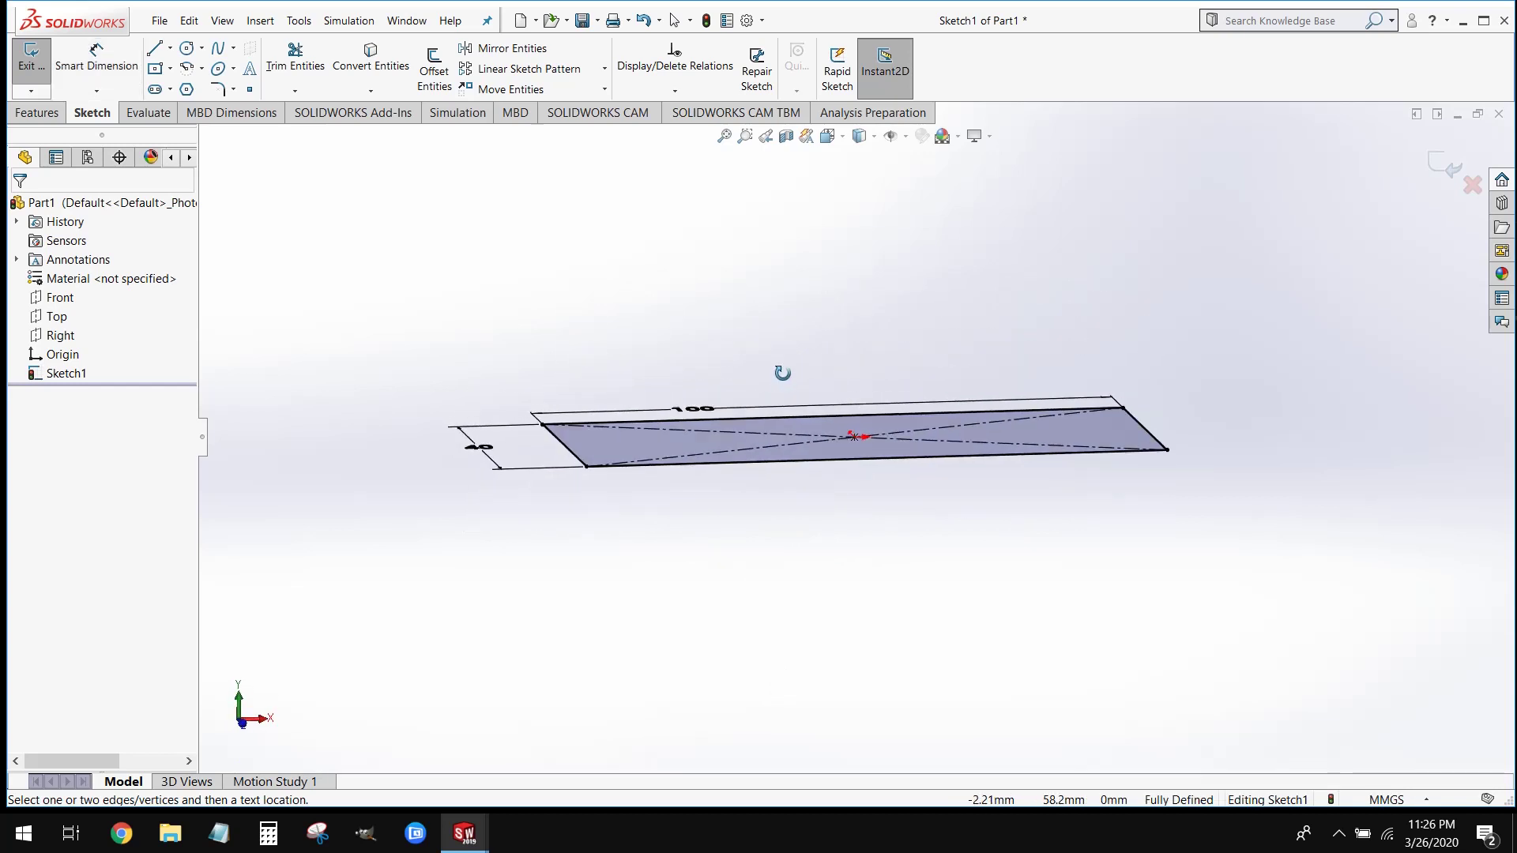
Extrude the 100 by 40 mm rectangle upward to a blind depth of 10 mm.
{"action": "left_click", "coordinate": [43, 116]}
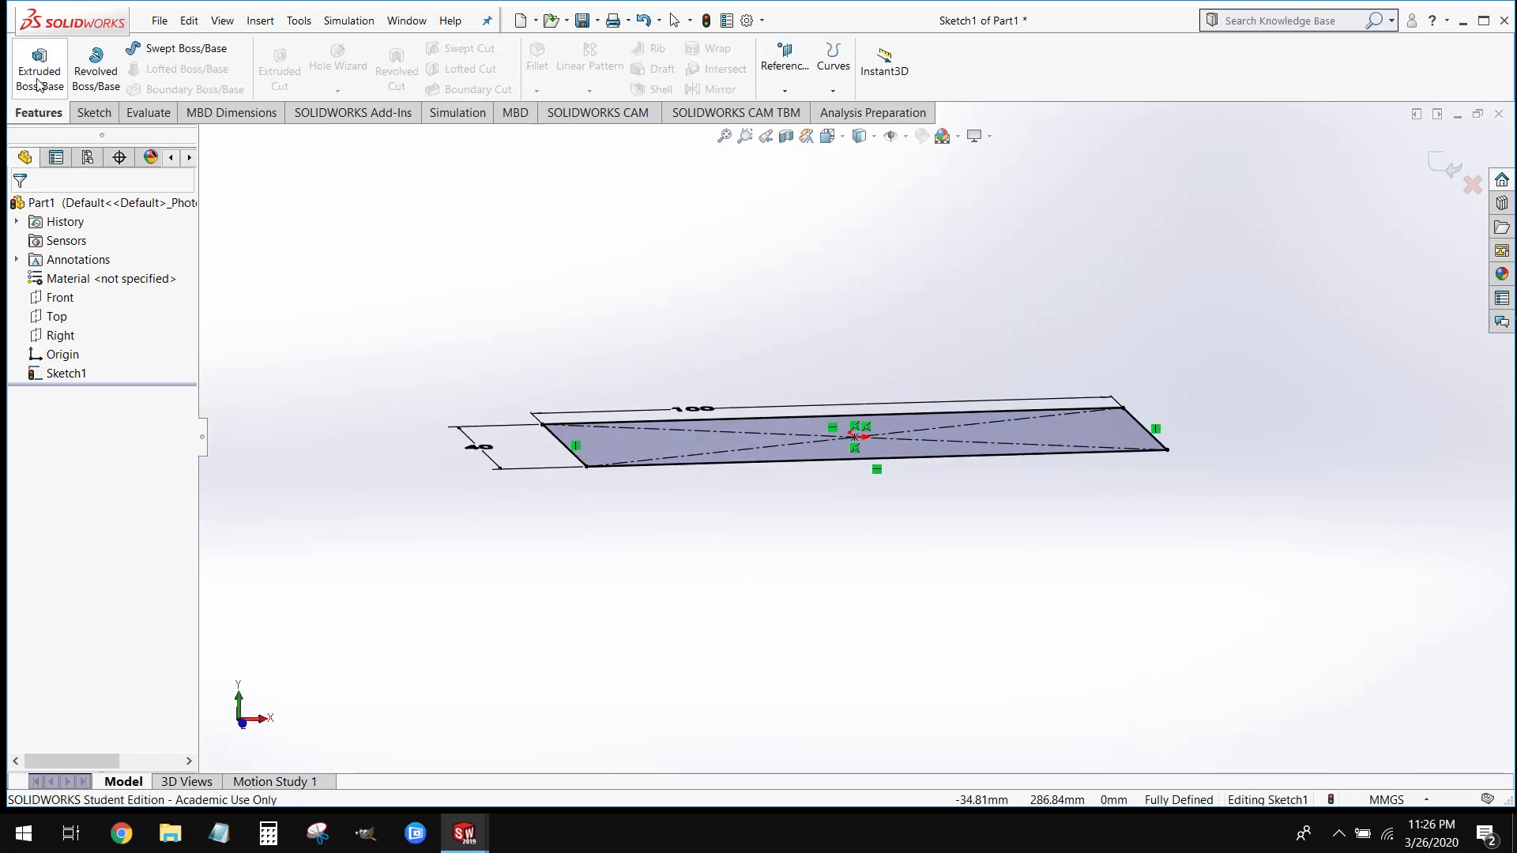
{"action": "left_click", "coordinate": [38, 79]}
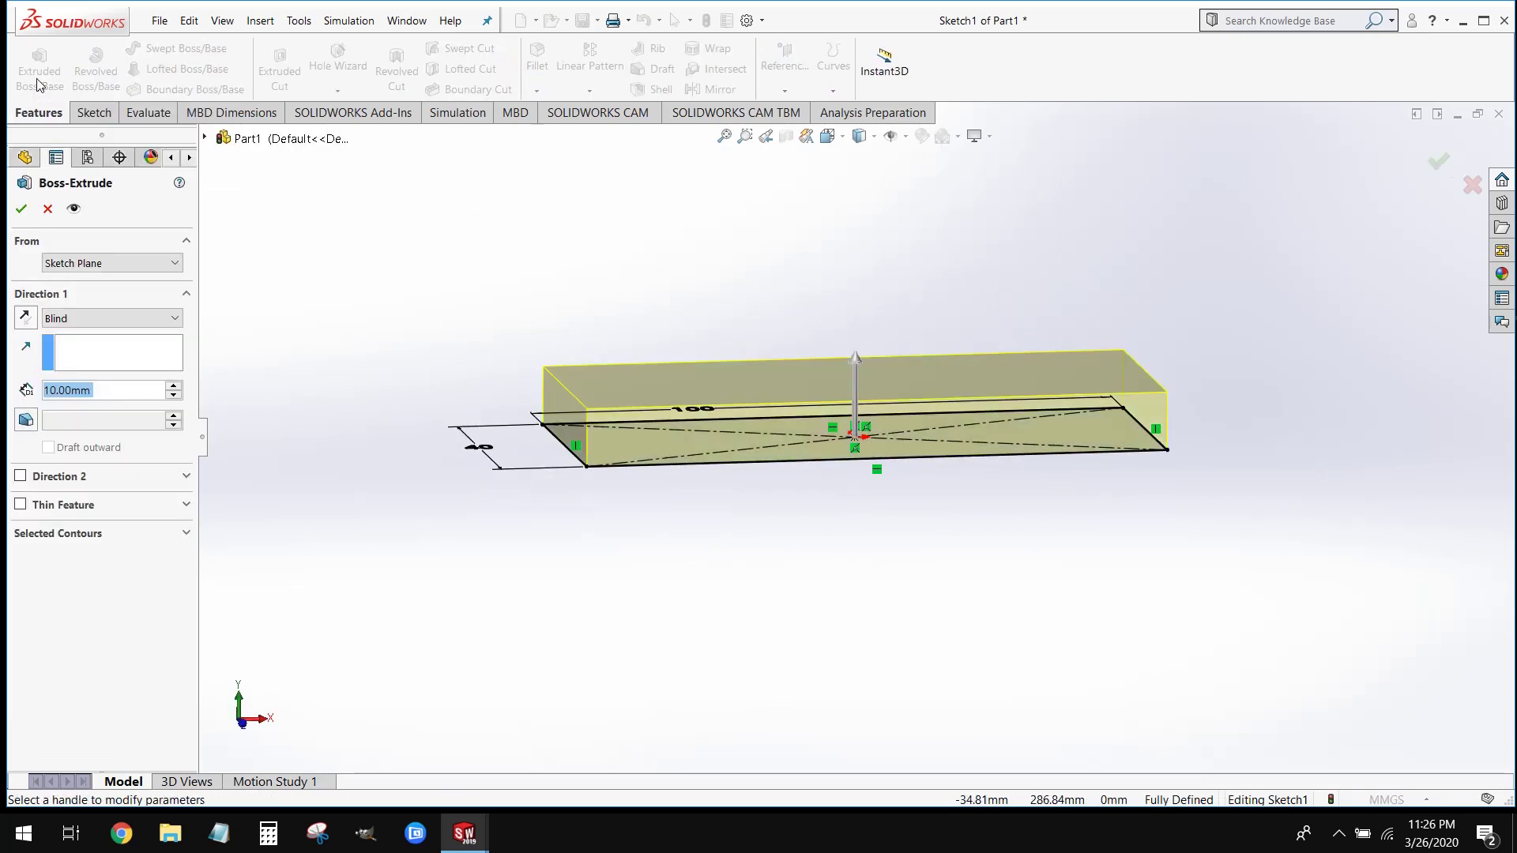
{"action": "type", "text": "0"}
{"action": "key", "text": "BackSpace"}
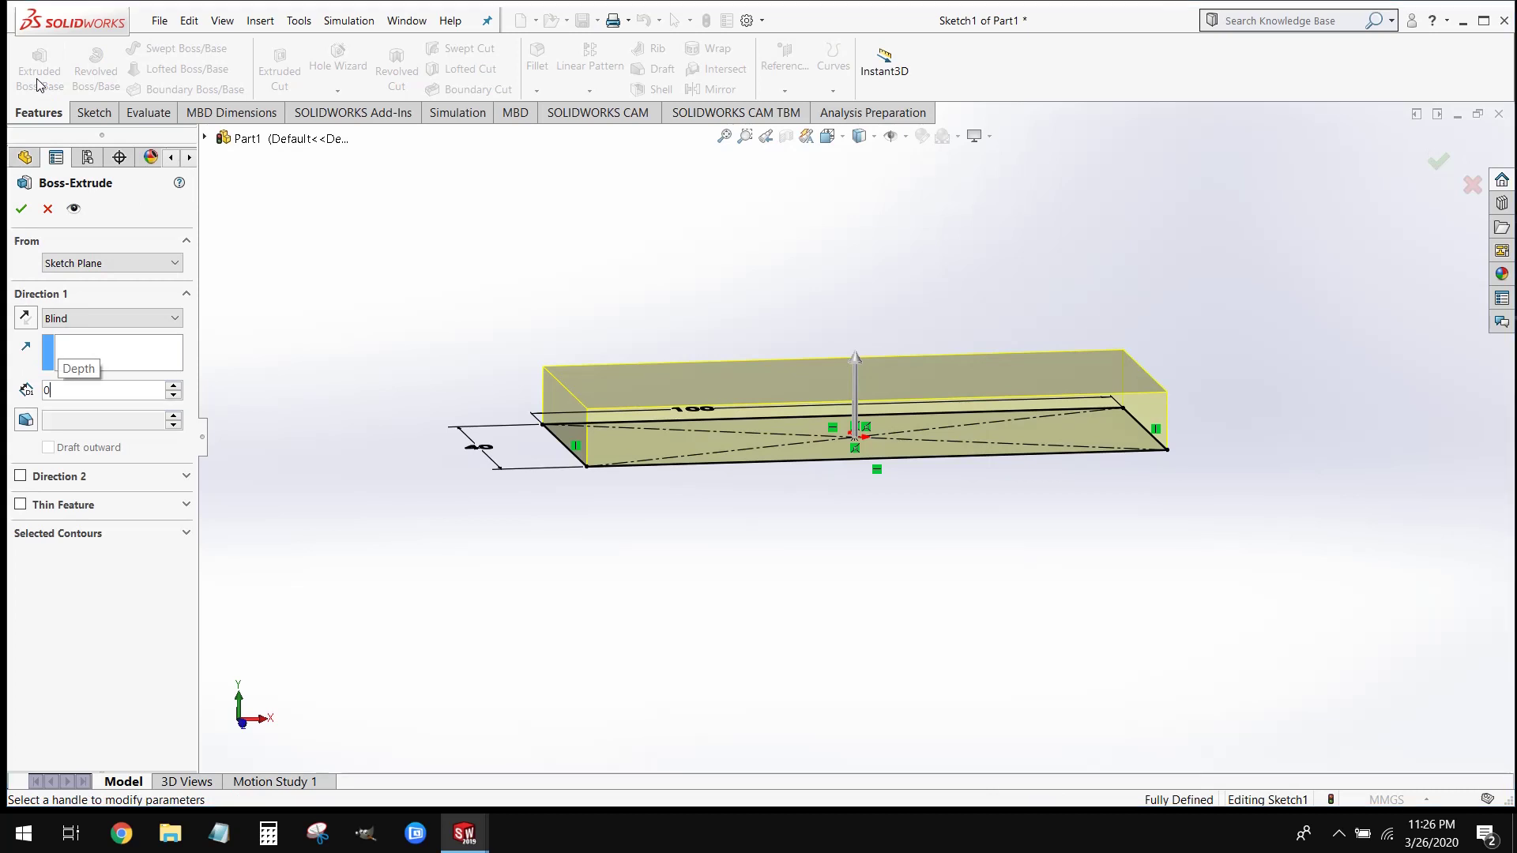
{"action": "type", "text": "10"}
{"action": "key", "text": "Return"}
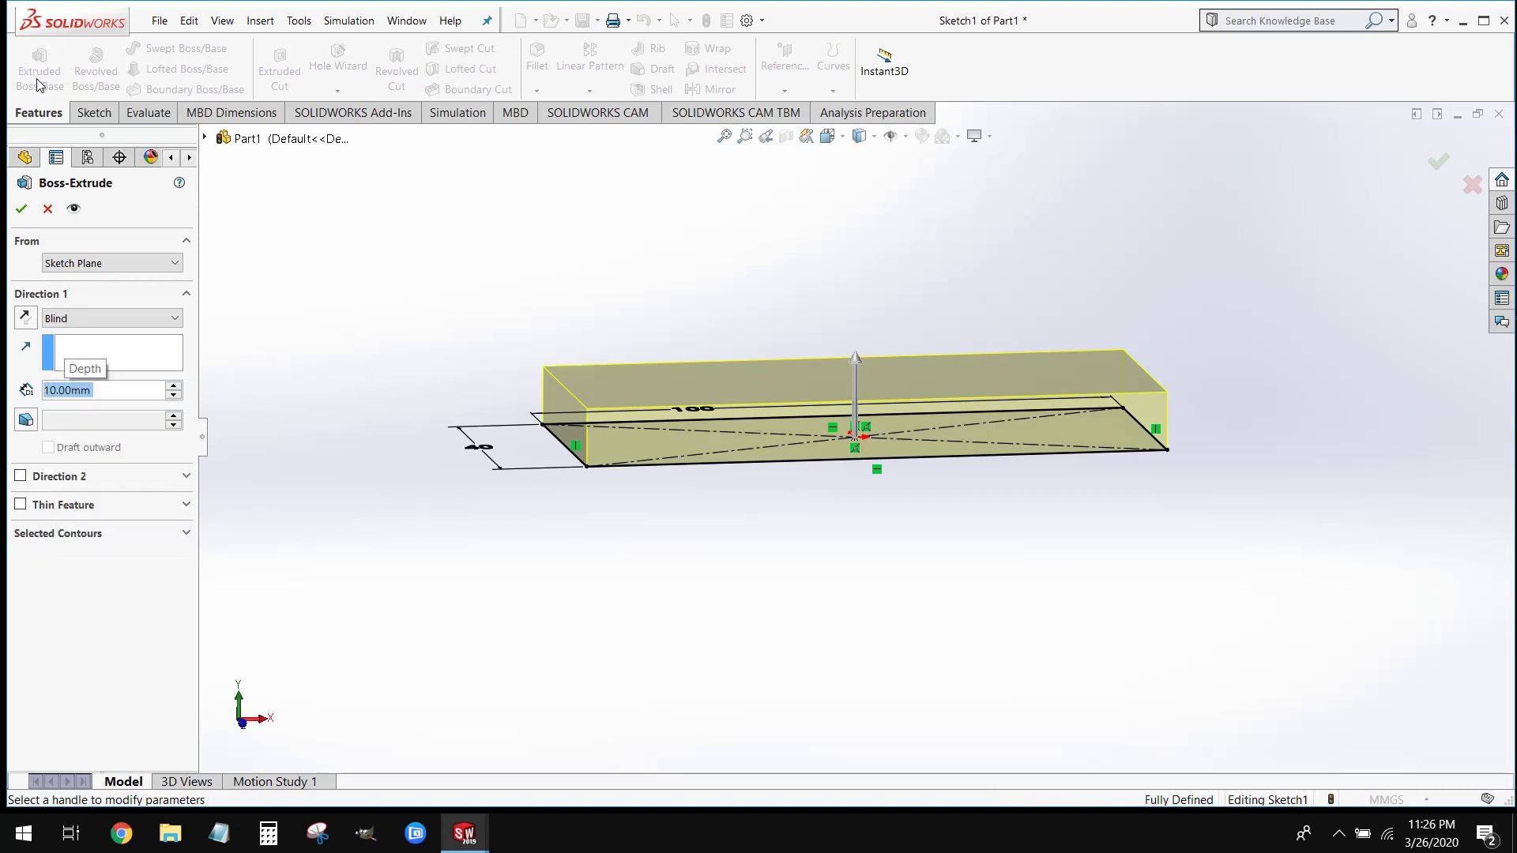
{"action": "key", "text": "Return"}
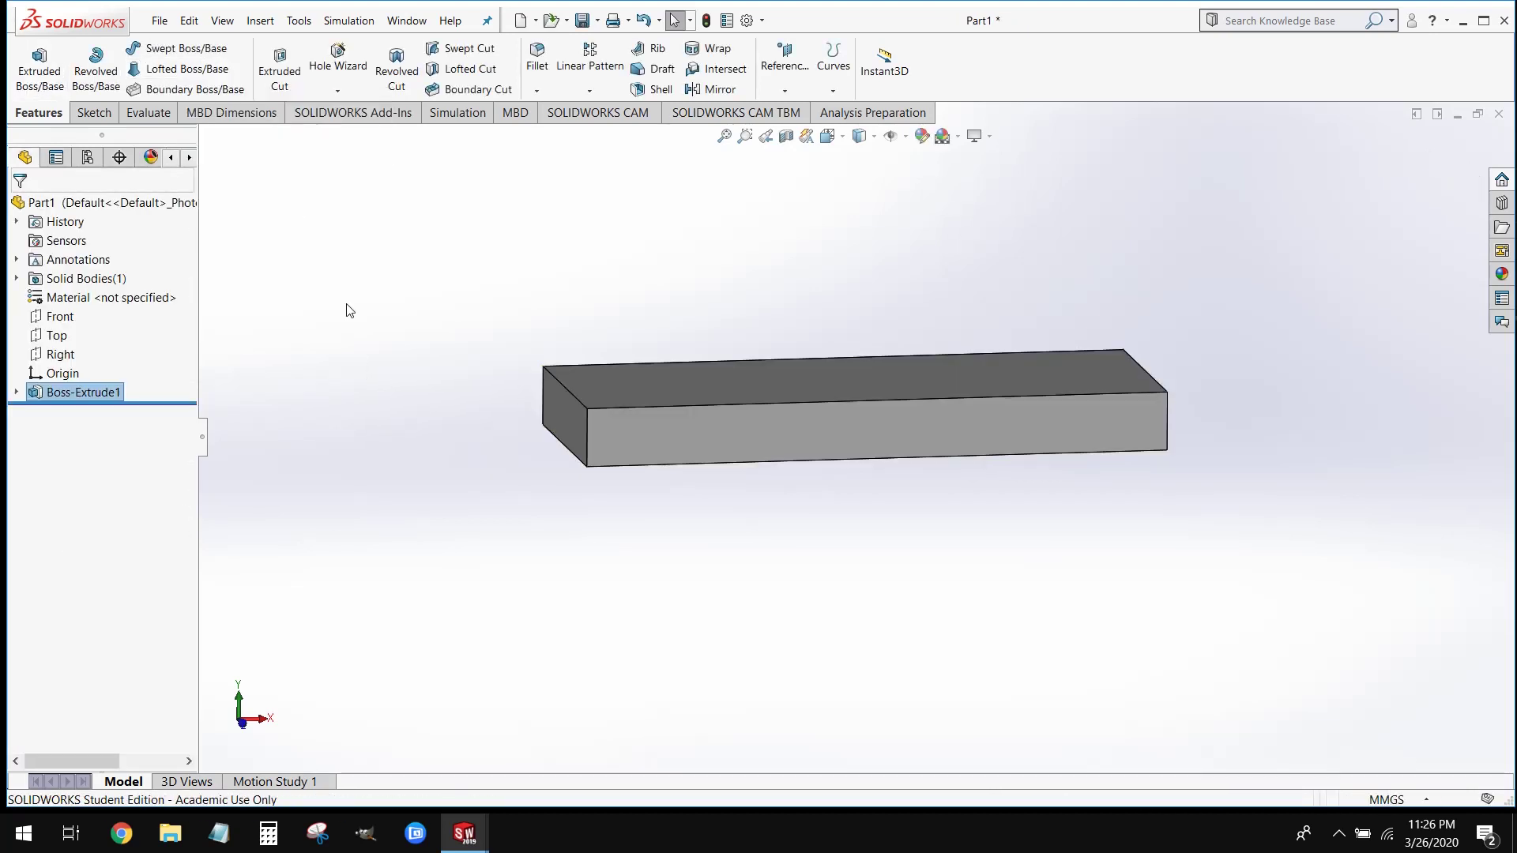
{"action": "middle_click_drag", "start_coordinate": [401, 424], "coordinate": [440, 485]}
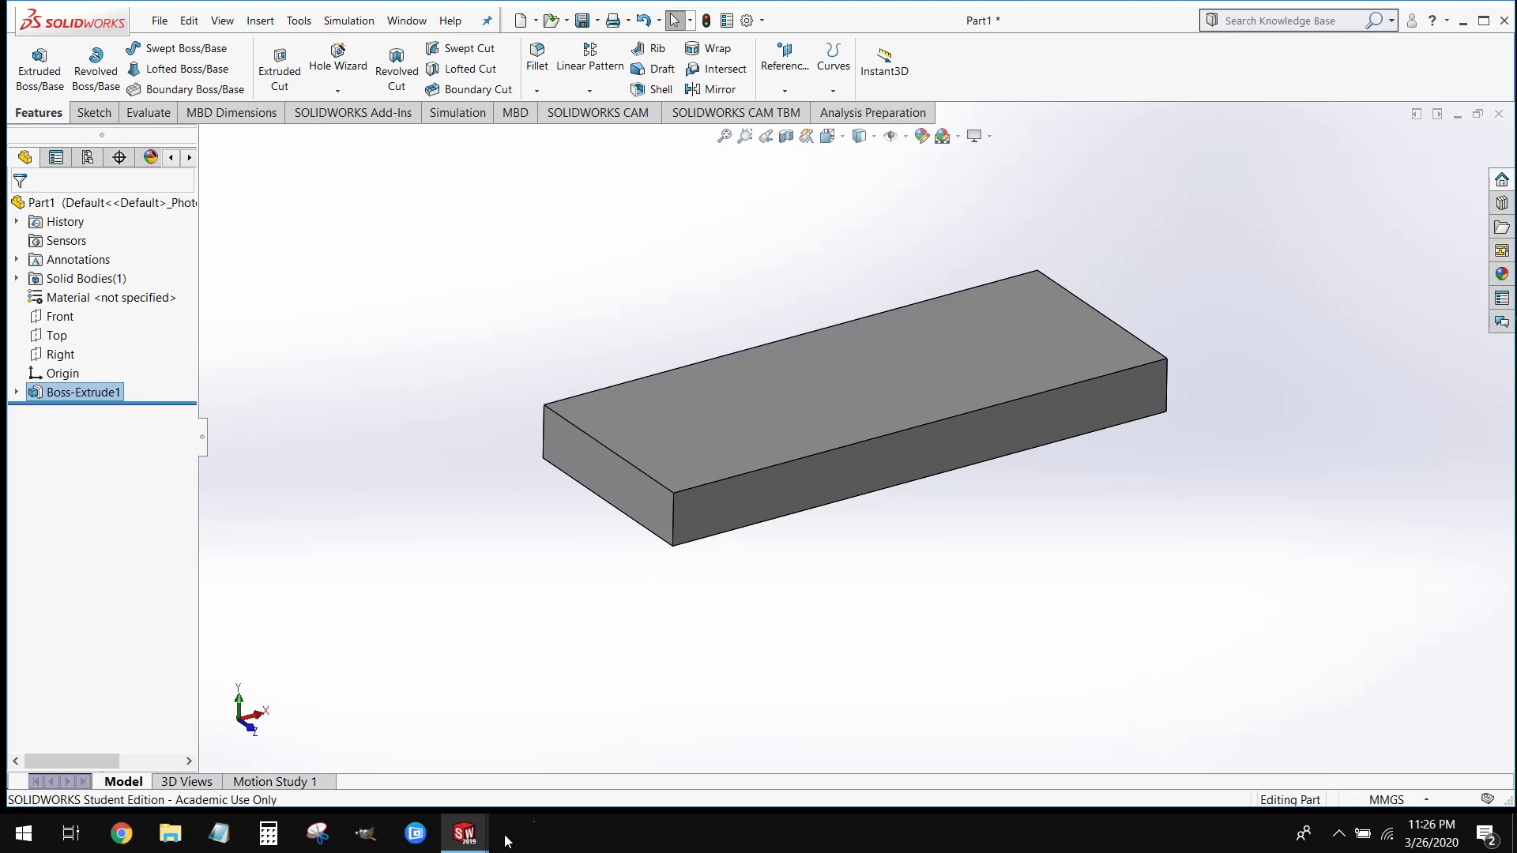
Examine the upright plate on the finished Bracket part's base, and return to the new part.
{"action": "mouse_move", "coordinate": [464, 834]}
{"action": "left_click", "coordinate": [318, 759]}
{"action": "left_click", "coordinate": [740, 529]}
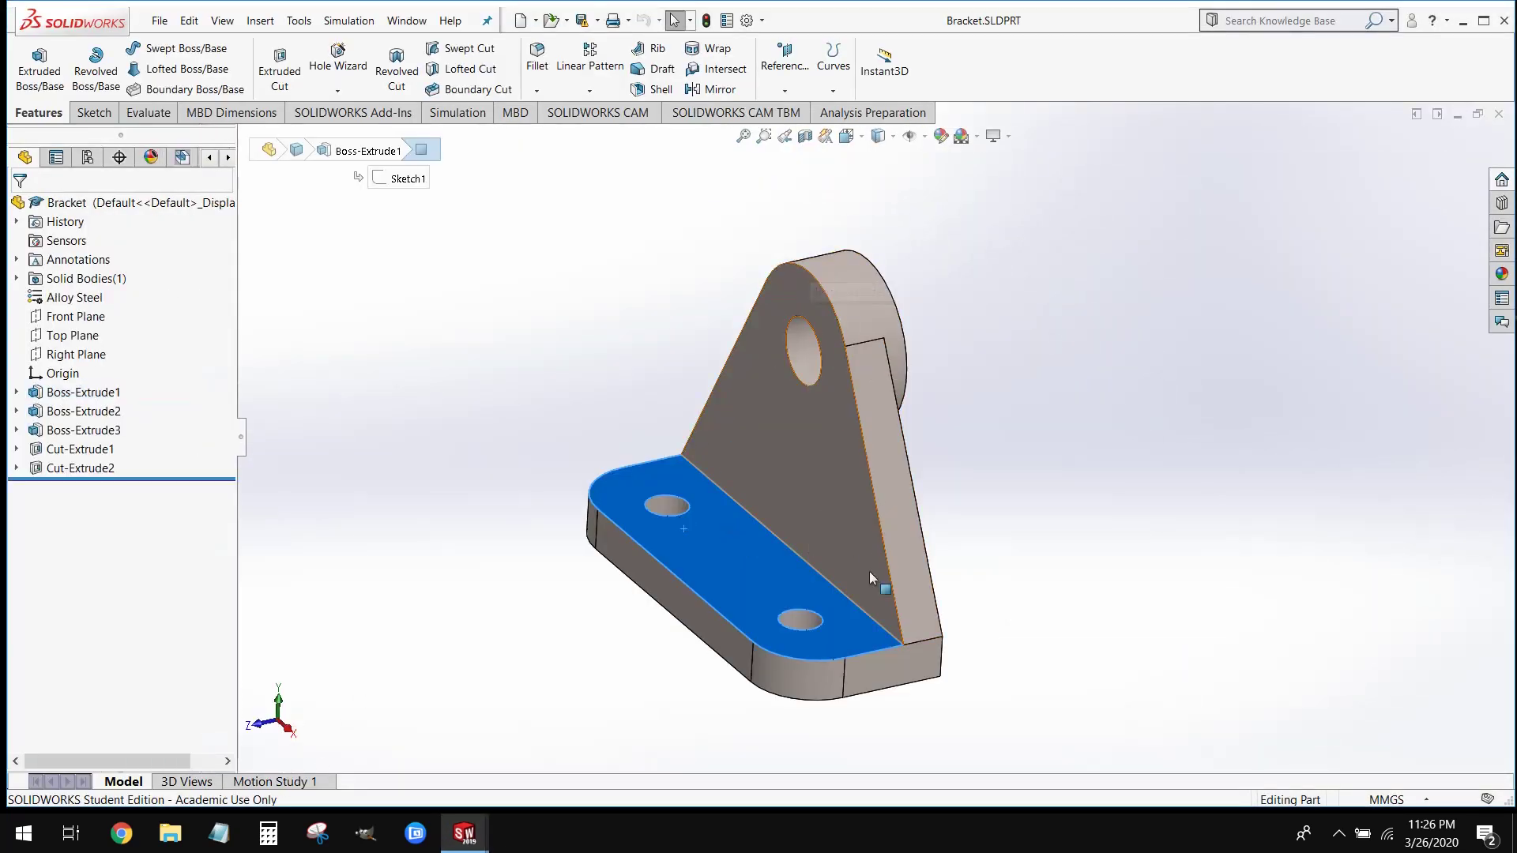
{"action": "middle_click_drag", "start_coordinate": [869, 571], "coordinate": [741, 484]}
{"action": "left_click", "coordinate": [1456, 116]}
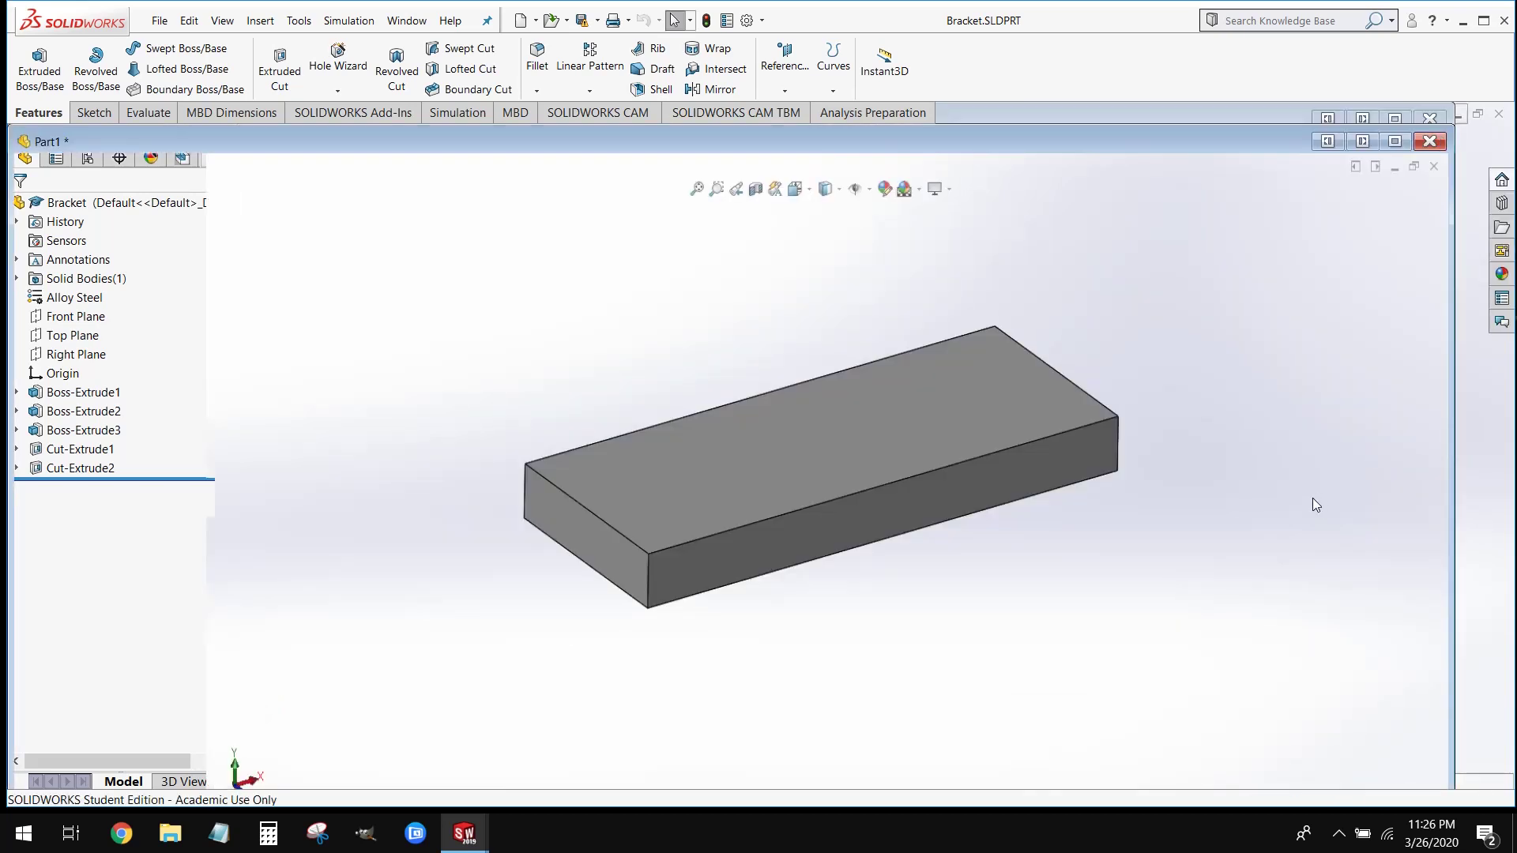
Start a sketch on the block's long front face and draw a vertical centerline about 61 mm up from the origin.
{"action": "left_click", "coordinate": [826, 532]}
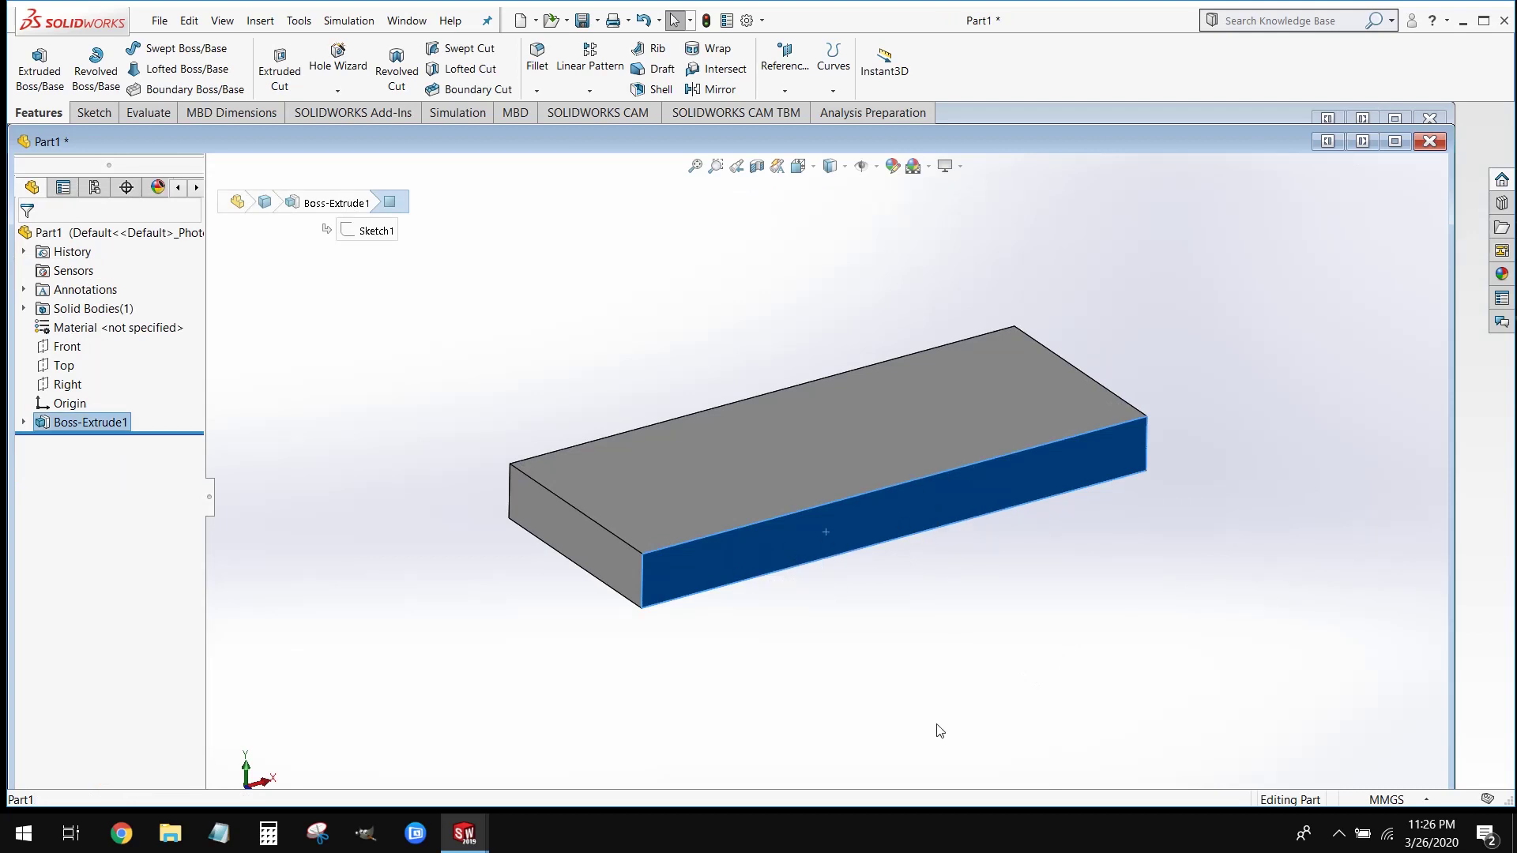
{"action": "right_click", "coordinate": [765, 544]}
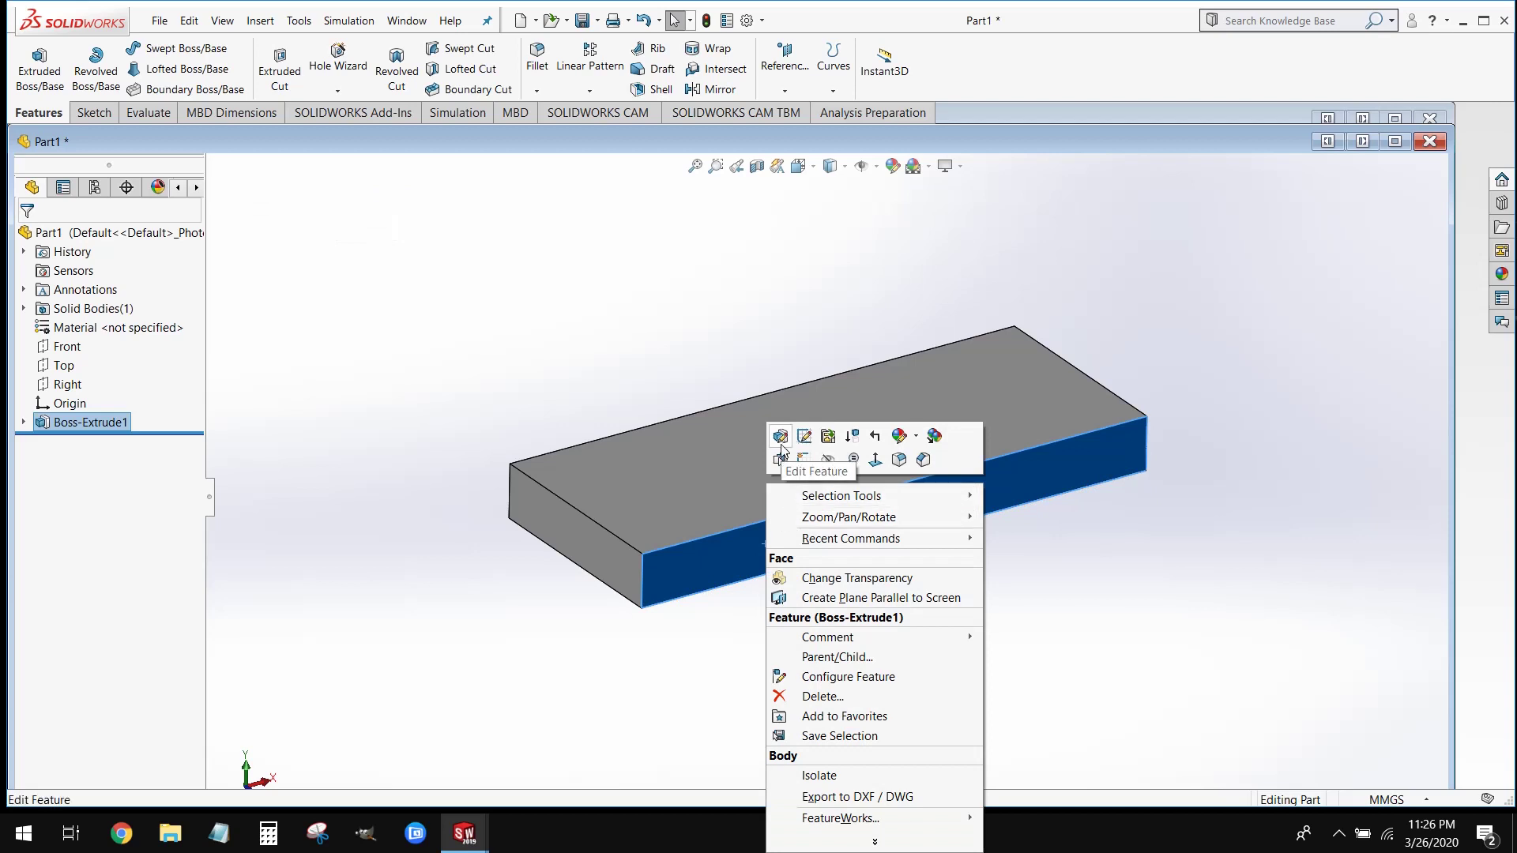
{"action": "left_click", "coordinate": [803, 460]}
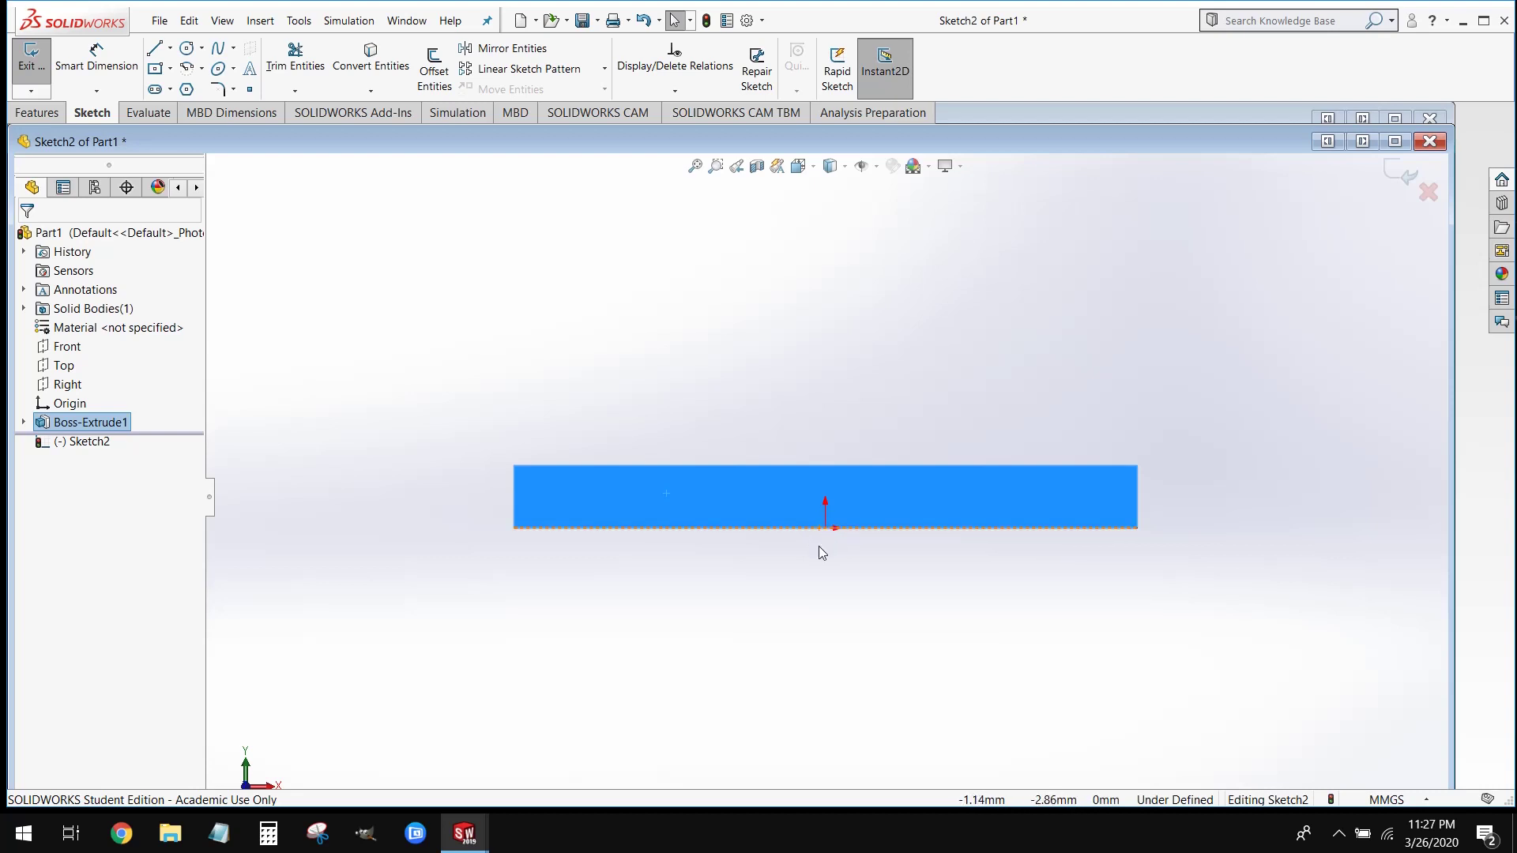
{"action": "left_click", "coordinate": [170, 54]}
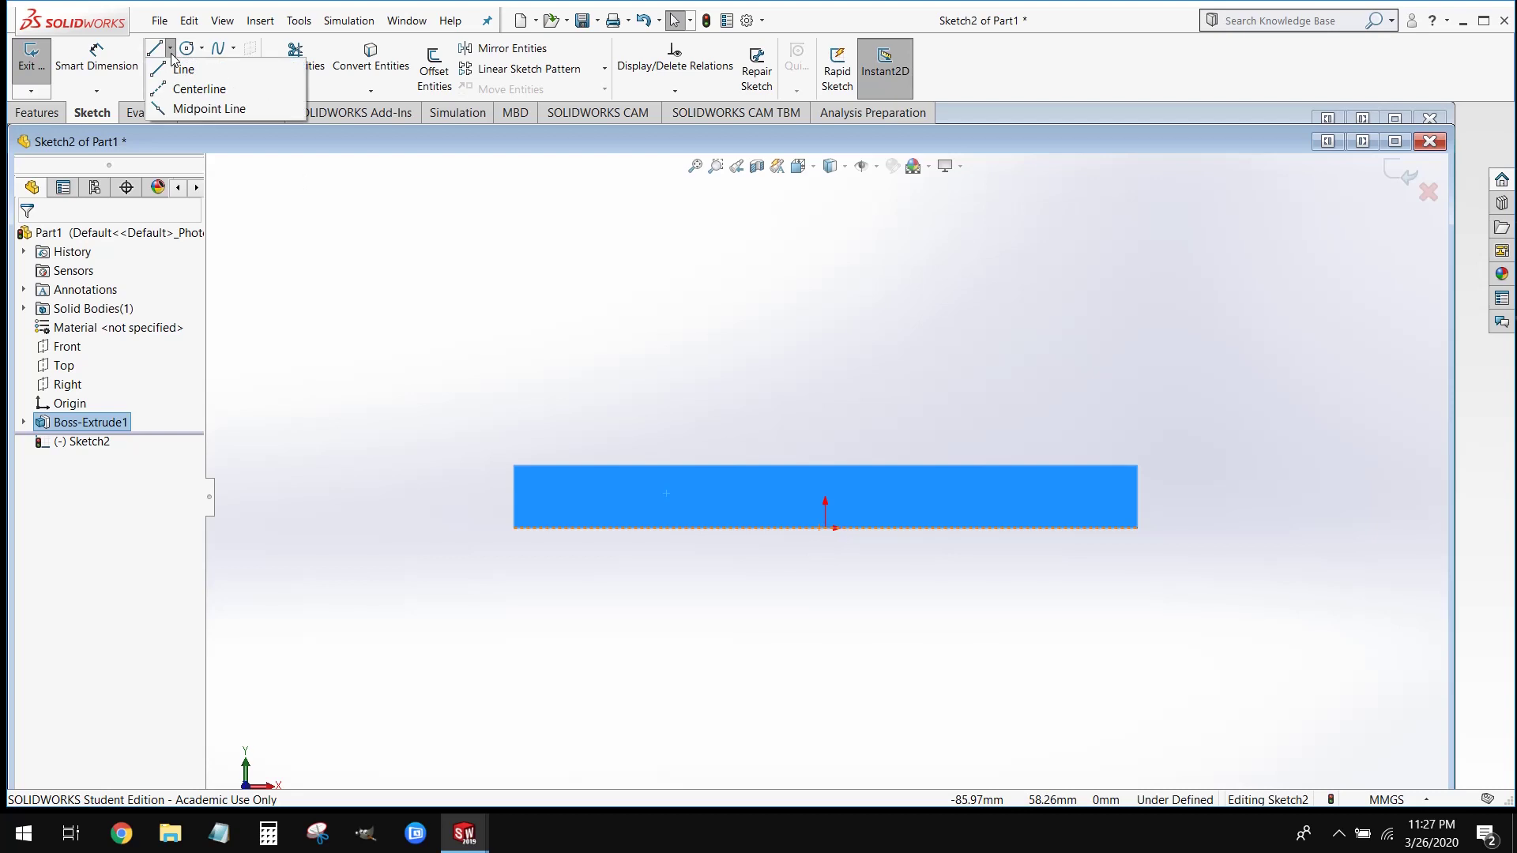
{"action": "left_click", "coordinate": [170, 49]}
{"action": "left_click", "coordinate": [182, 90]}
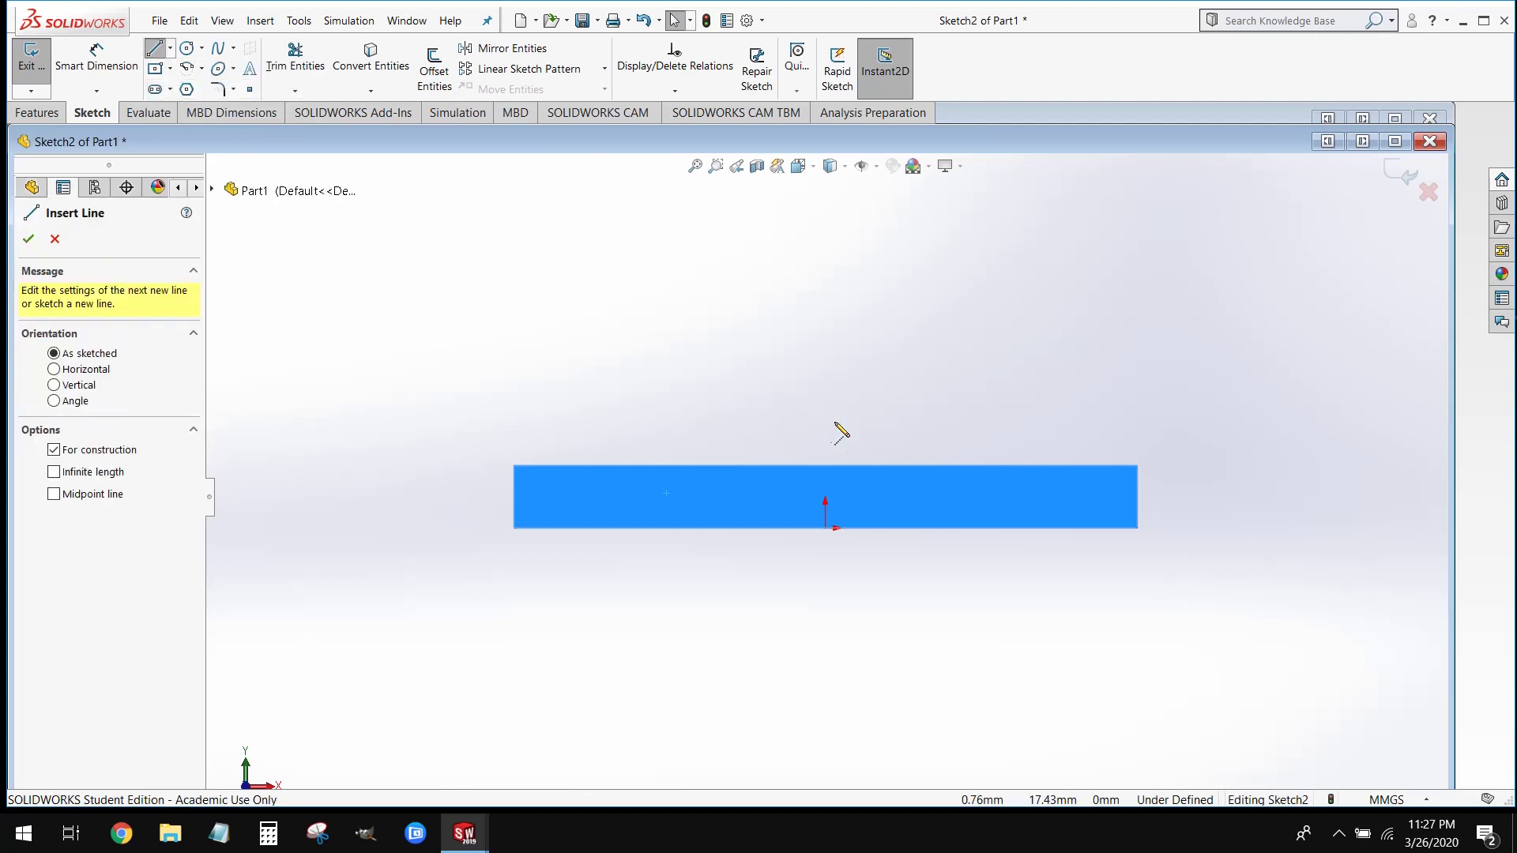
{"action": "scroll", "coordinate": [845, 438], "scroll_direction": "up", "scroll_amount": 1}
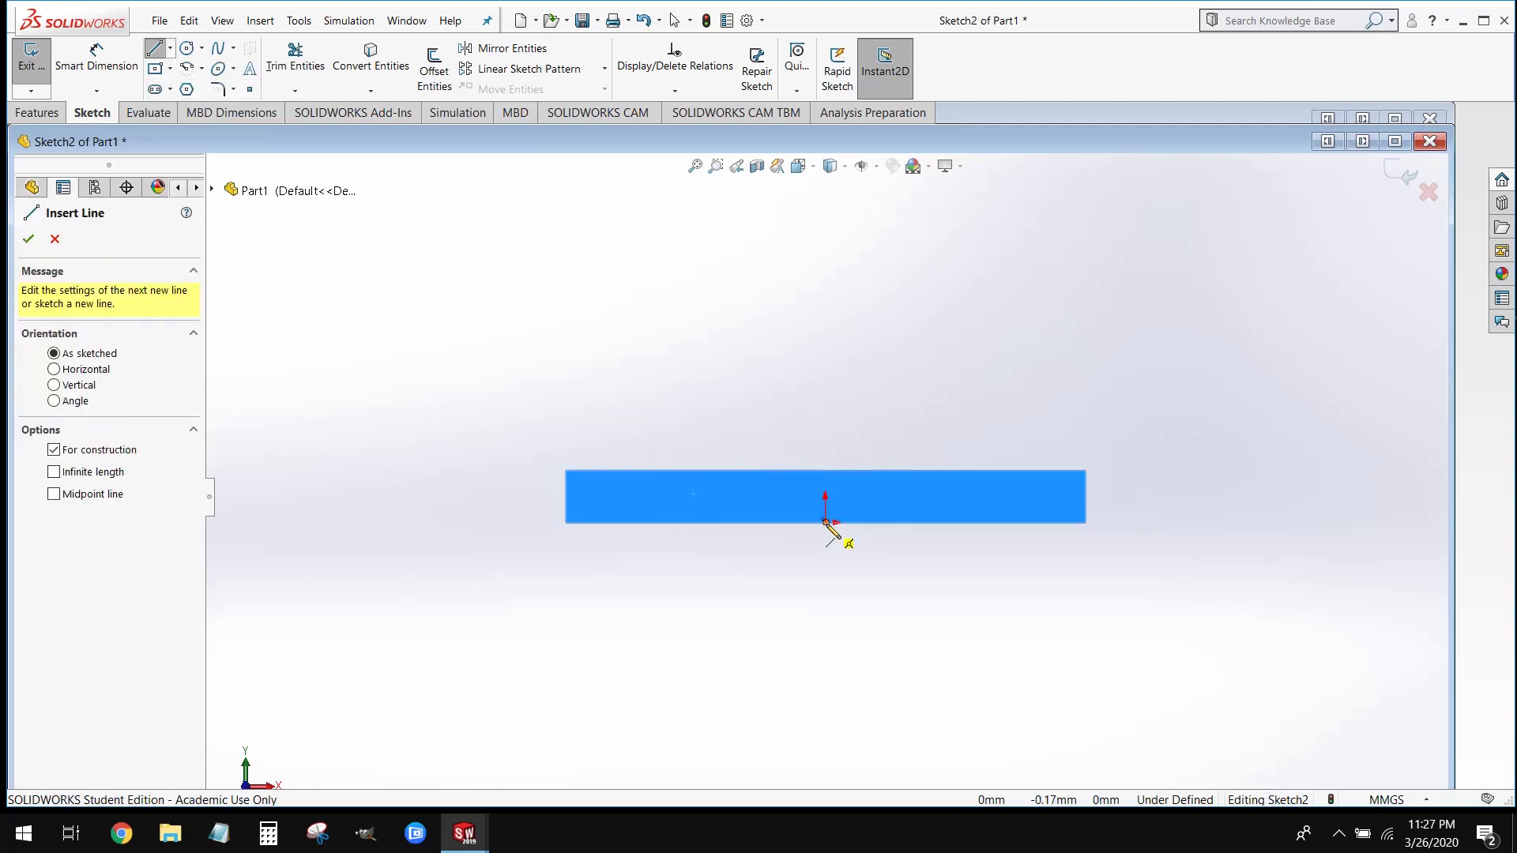
{"action": "left_click", "coordinate": [826, 472]}
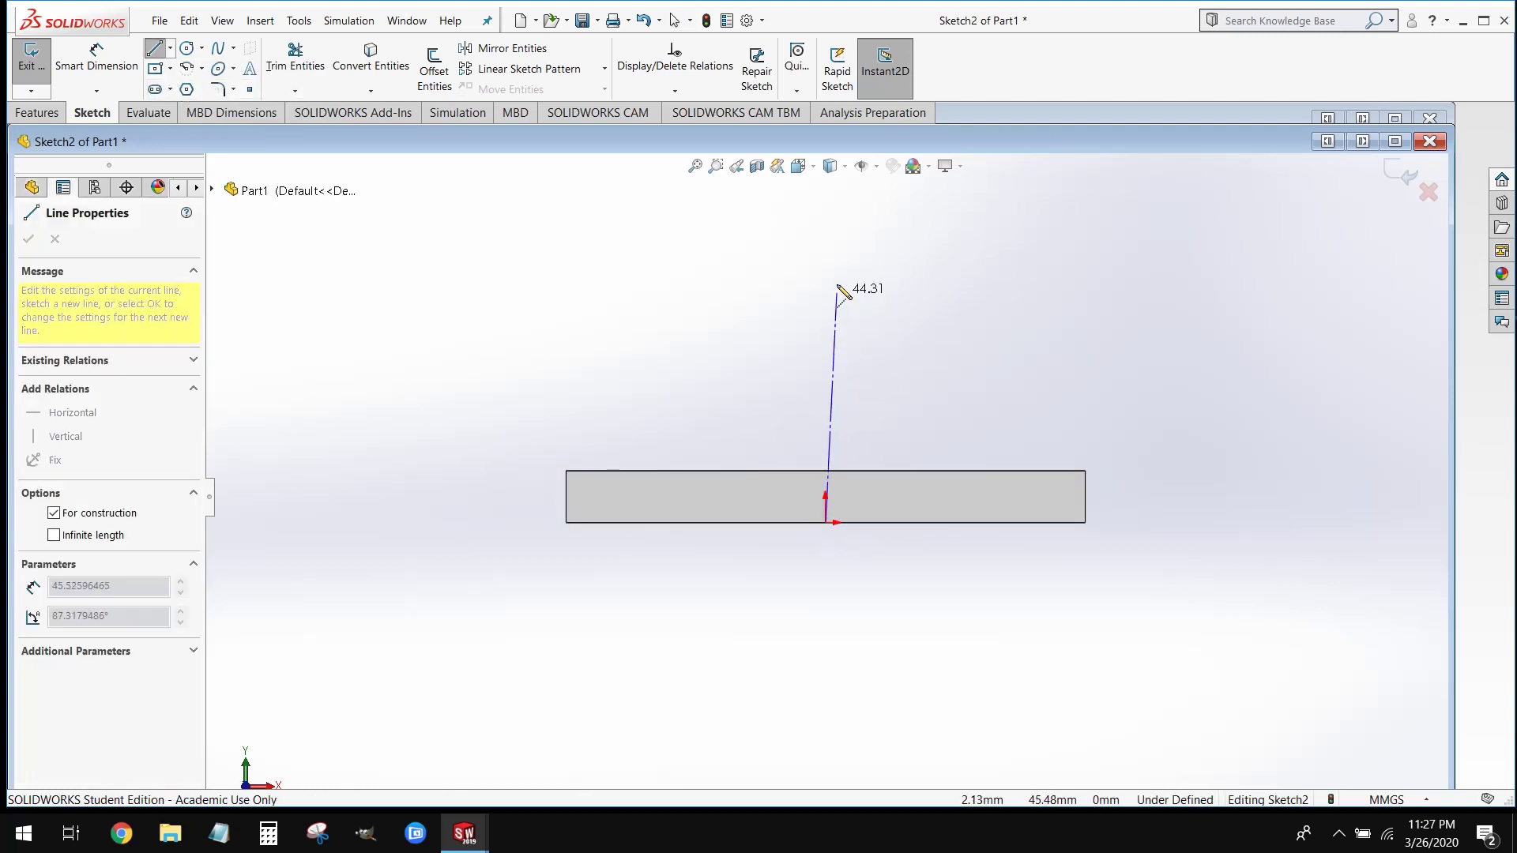
{"action": "left_click", "coordinate": [826, 205]}
{"action": "key", "text": "Escape"}
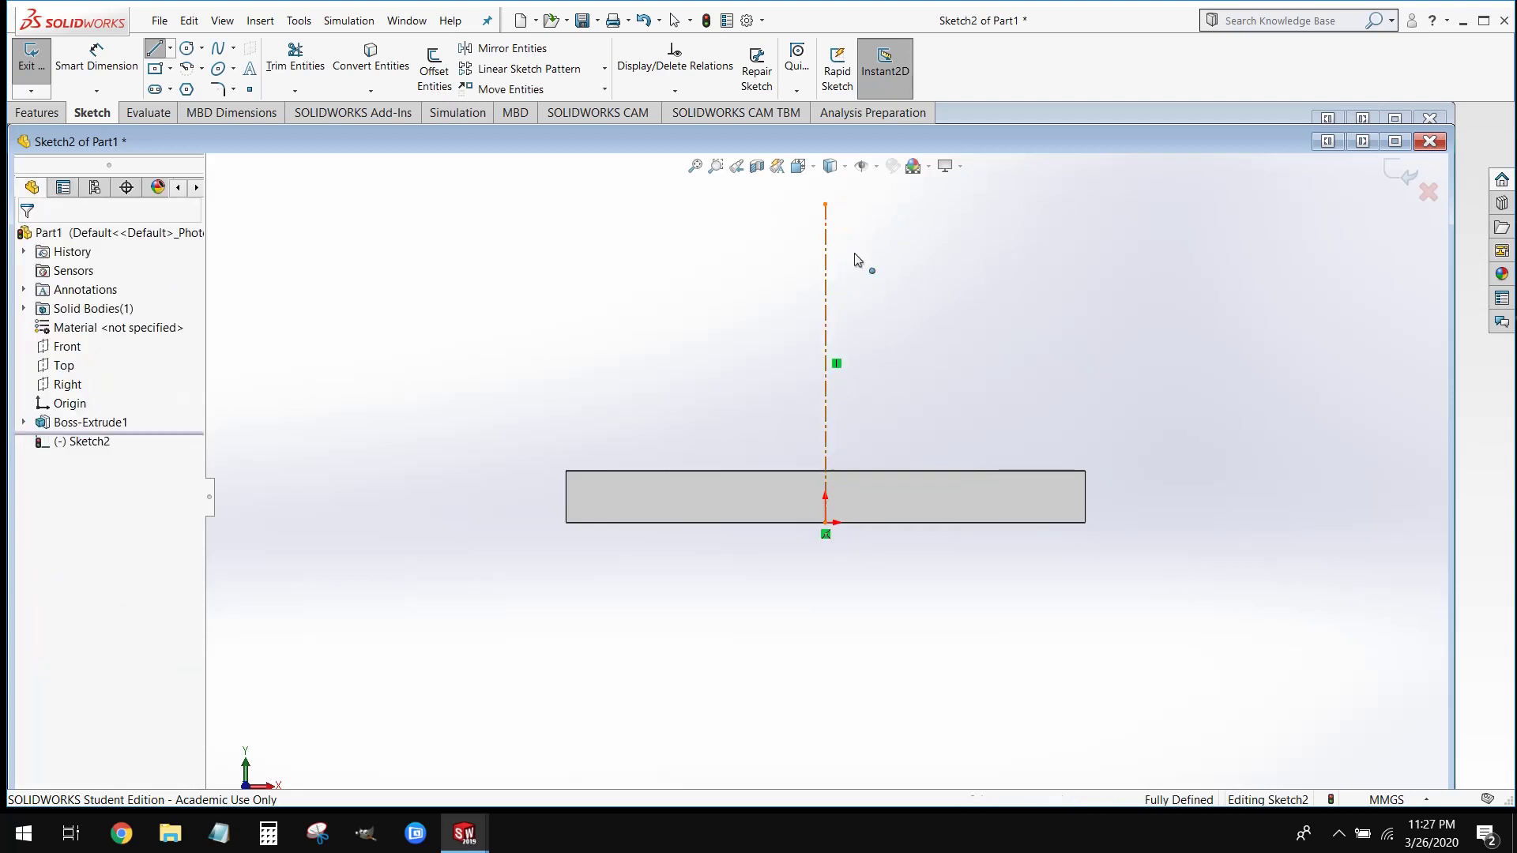
Draw a circle of about 31 mm radius centred on the upper end of the centerline.
{"action": "key", "text": "ctrl+1"}
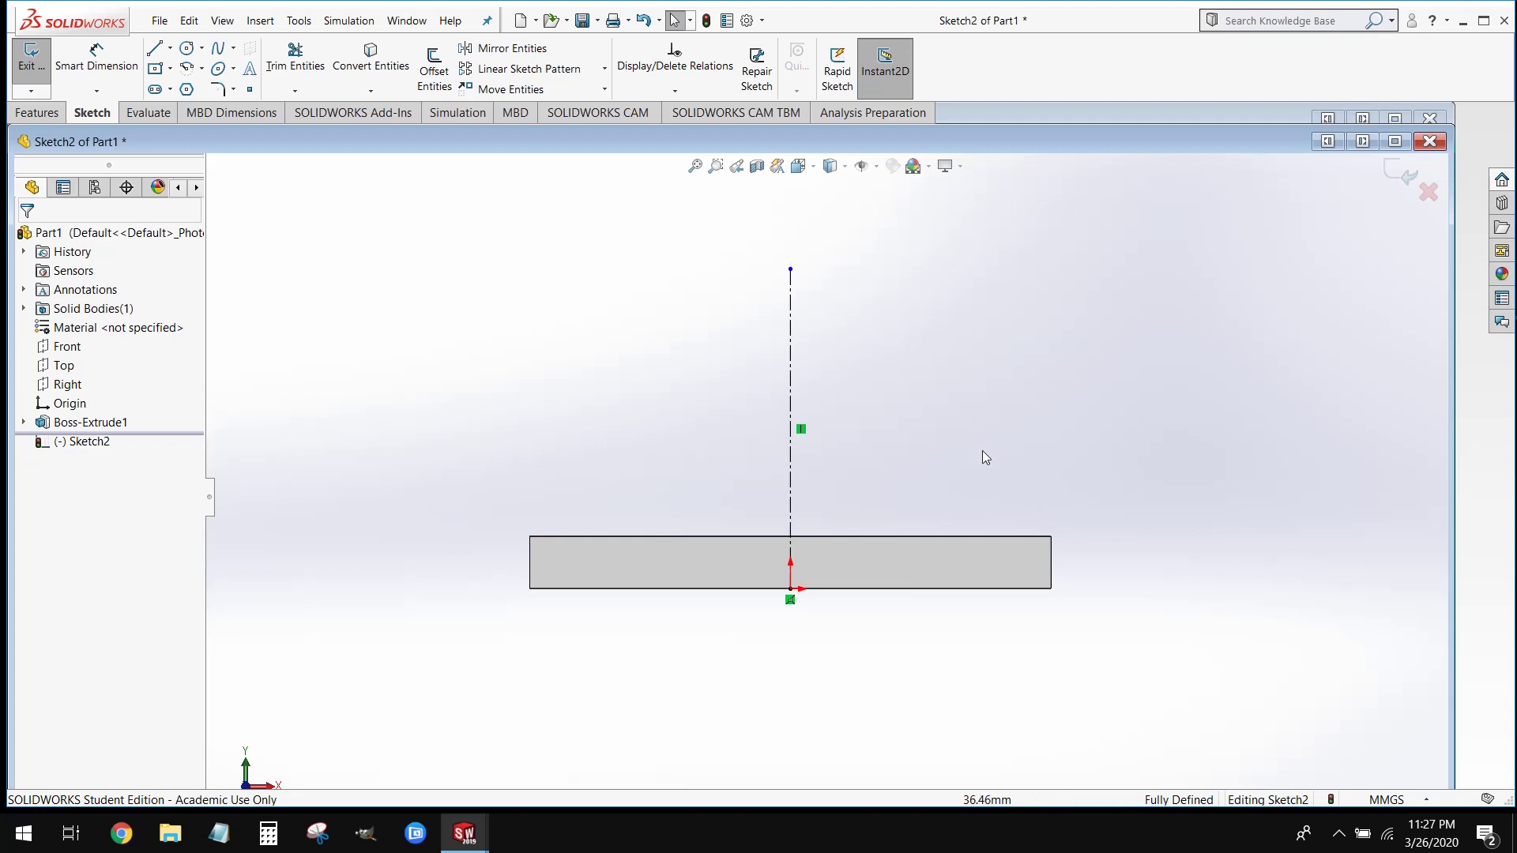
{"action": "key", "text": "f"}
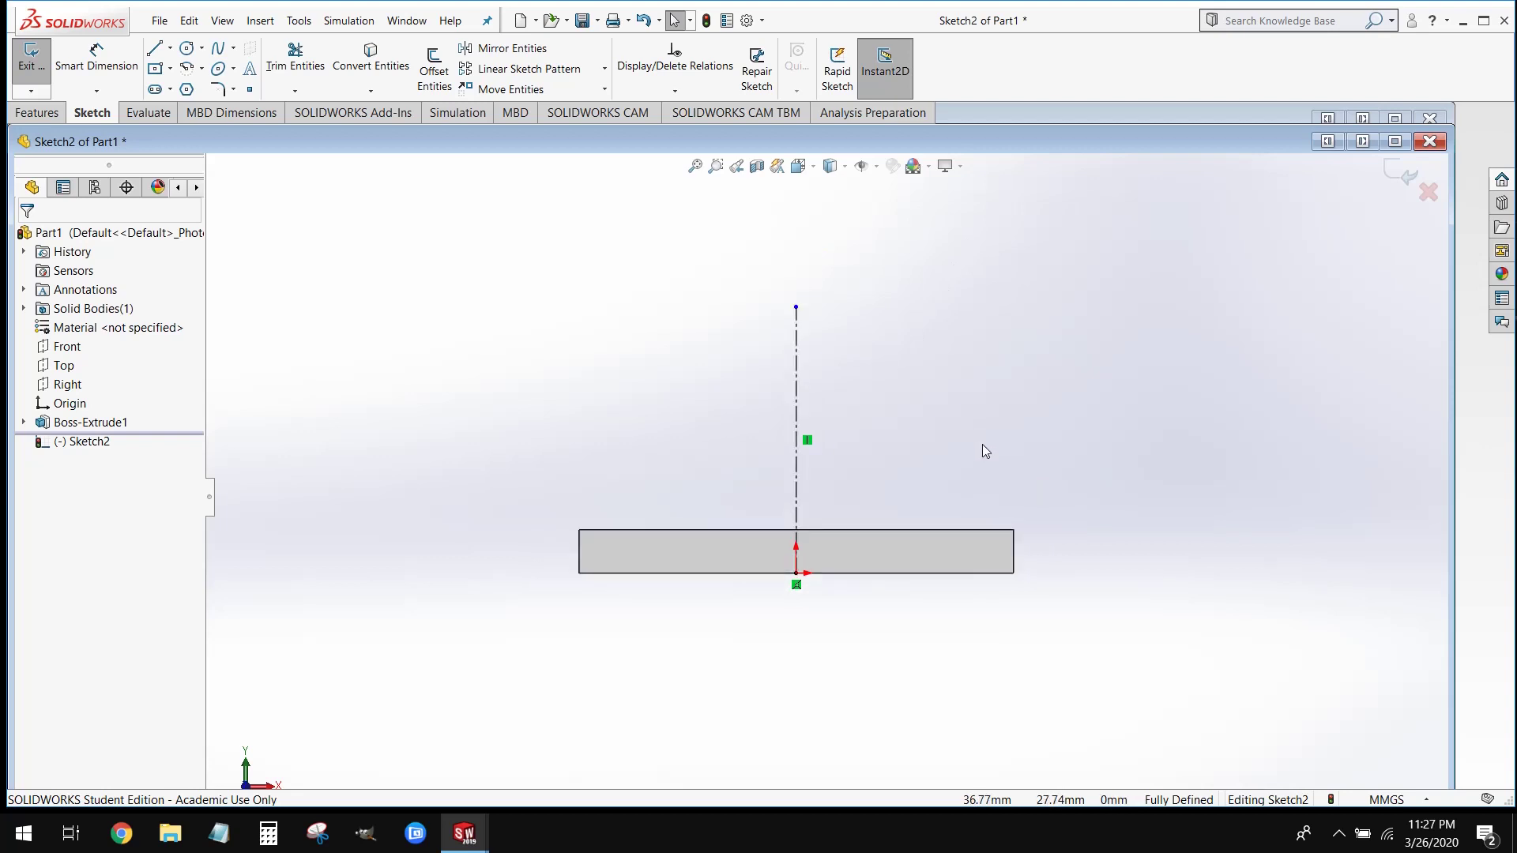
{"action": "key", "text": "z"}
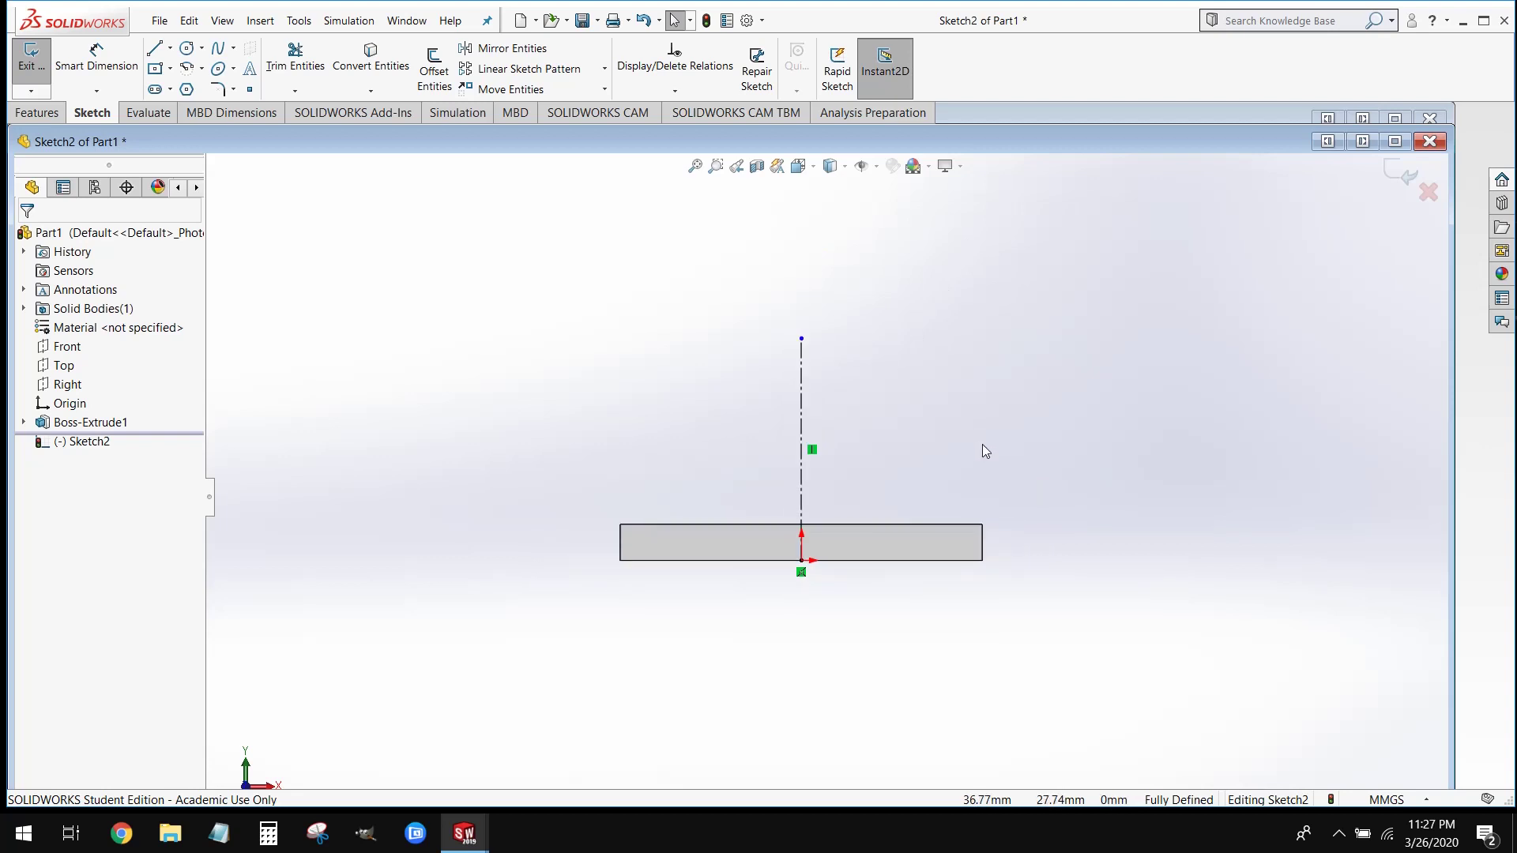
{"action": "left_click", "coordinate": [188, 49]}
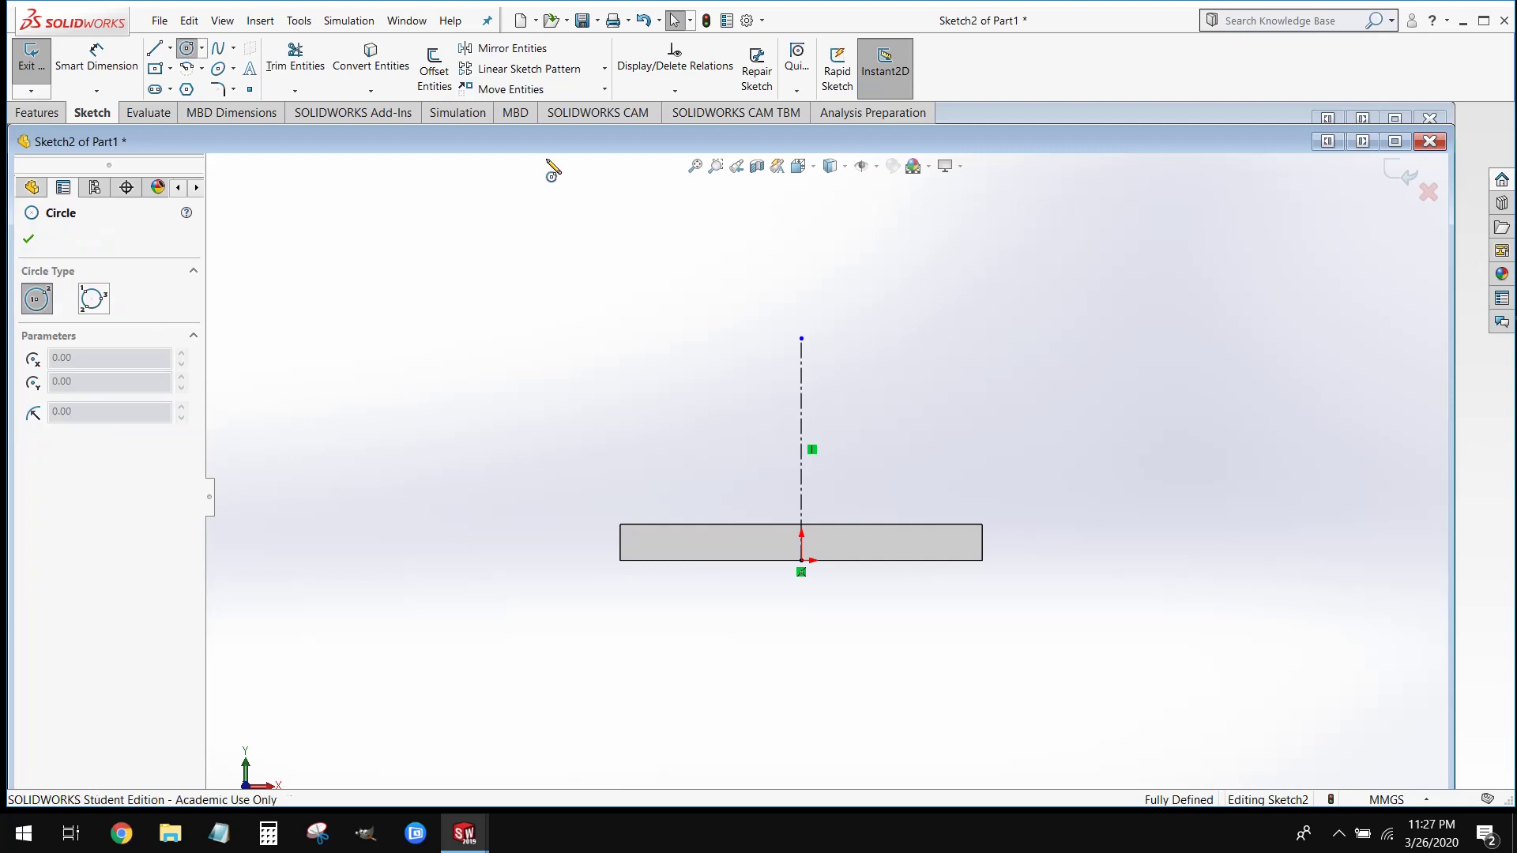
{"action": "left_click", "coordinate": [802, 339]}
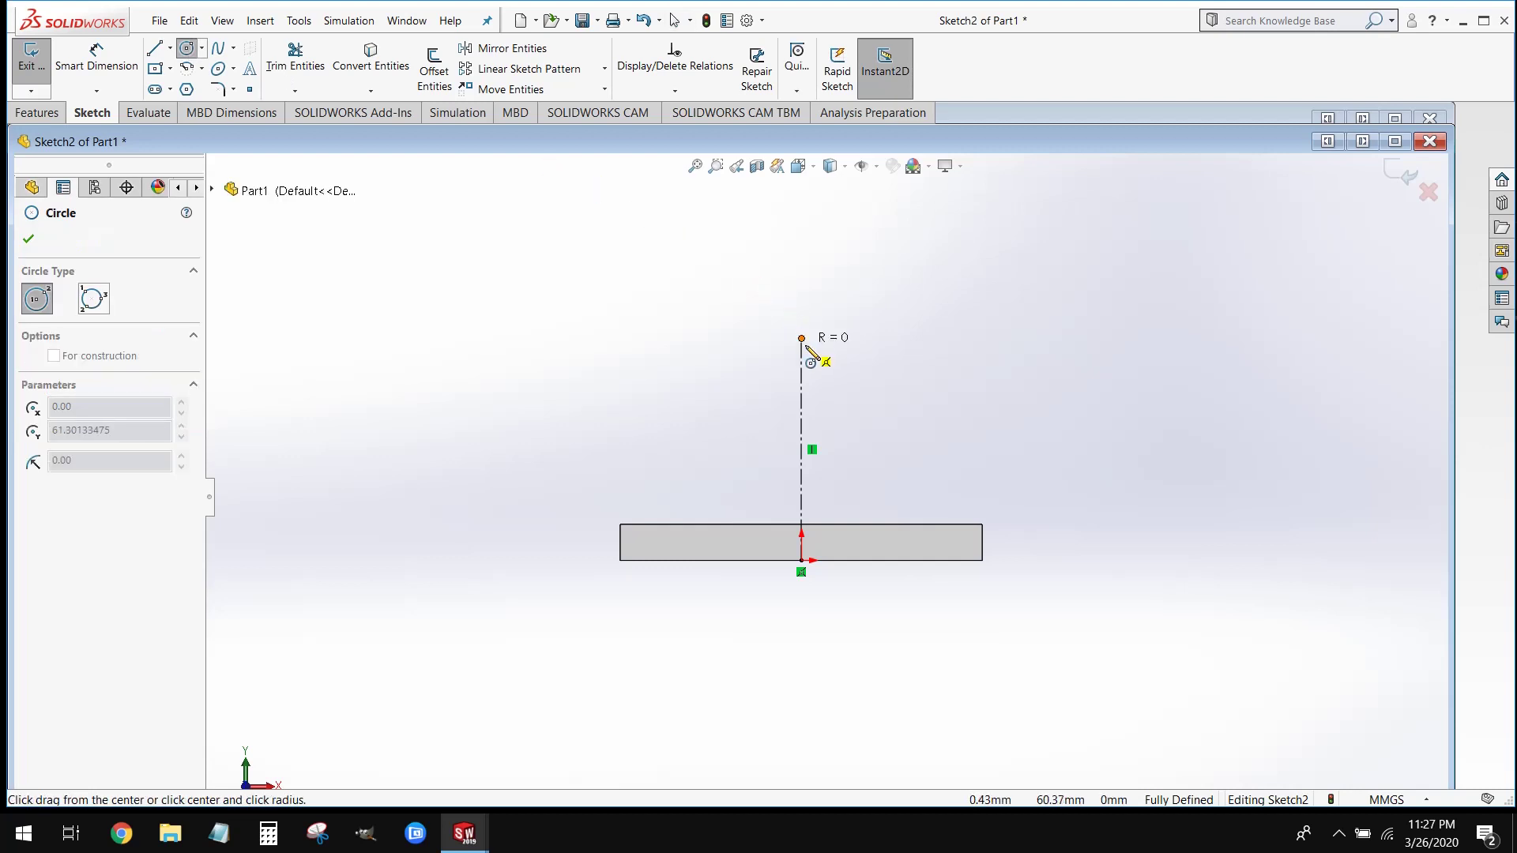
{"action": "left_click", "coordinate": [842, 445]}
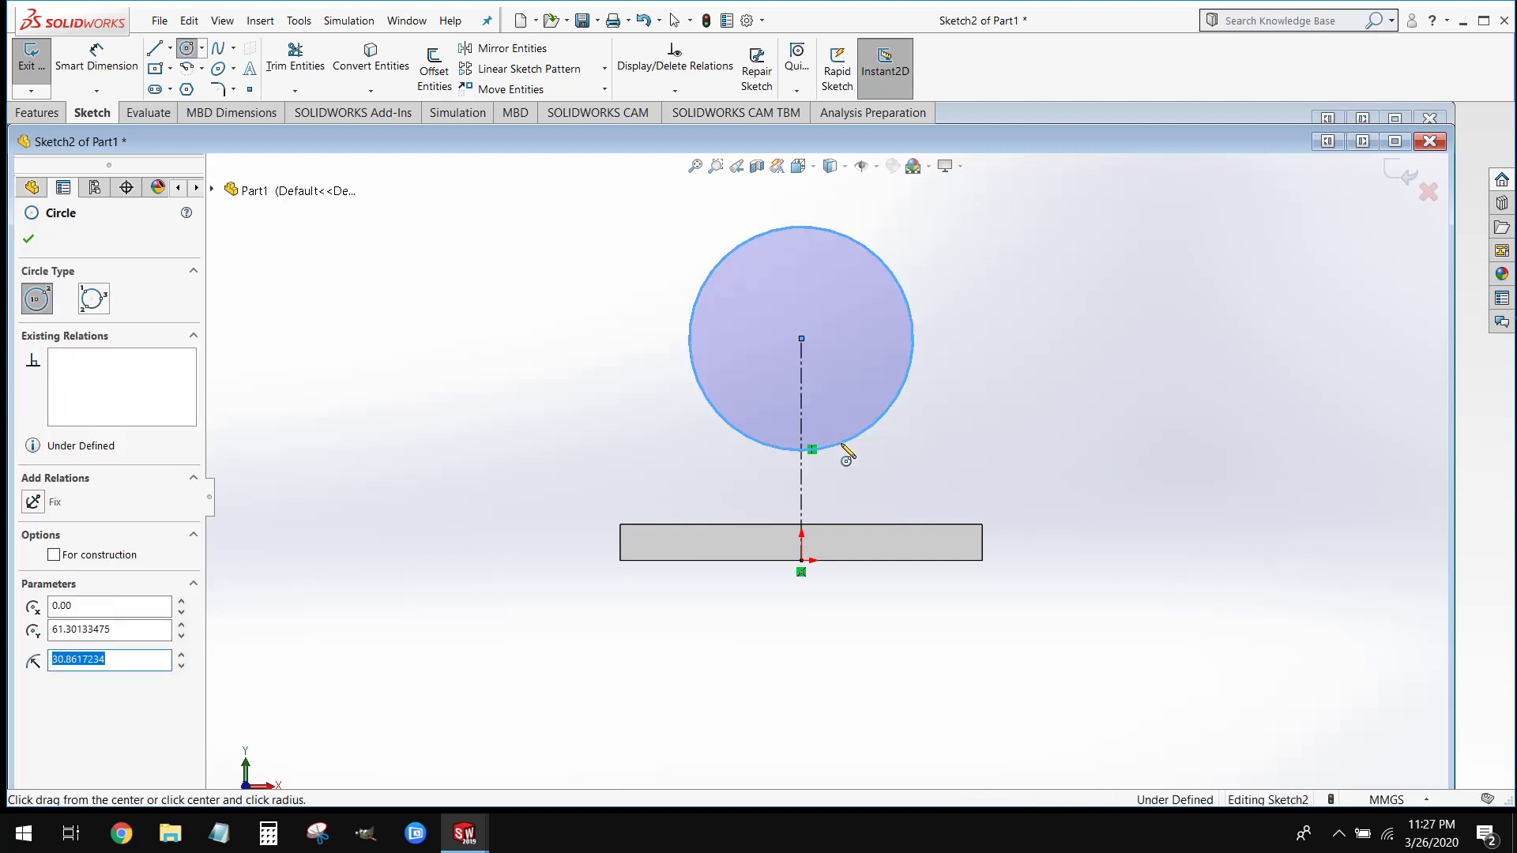
{"action": "key", "text": "Escape"}
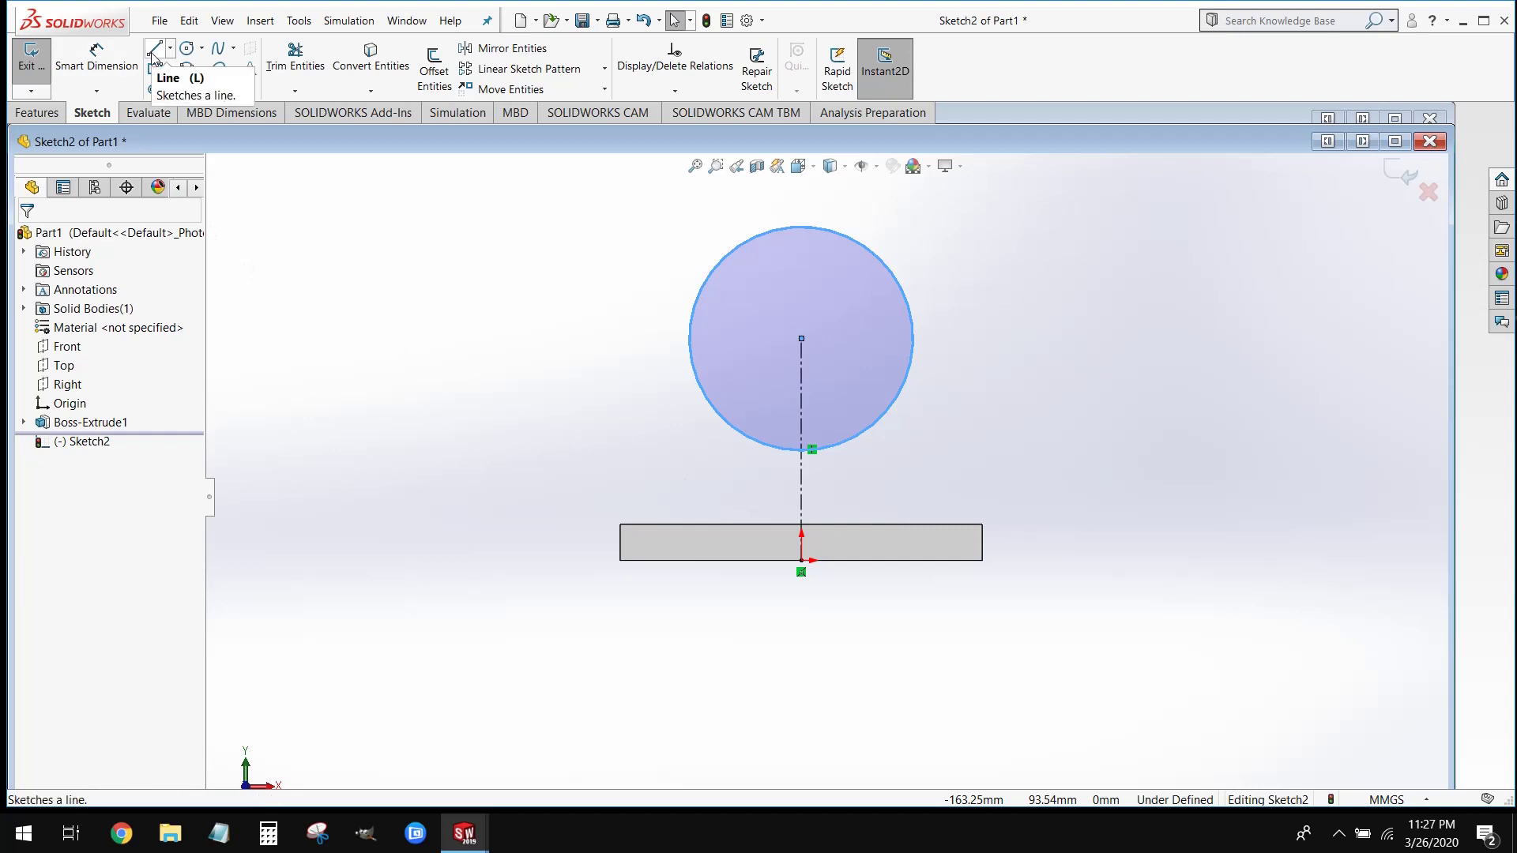
Draw two slanted lines about 63 mm long, from the block's upper left and right corners to the matching sides of the circle.
{"action": "left_click", "coordinate": [154, 52]}
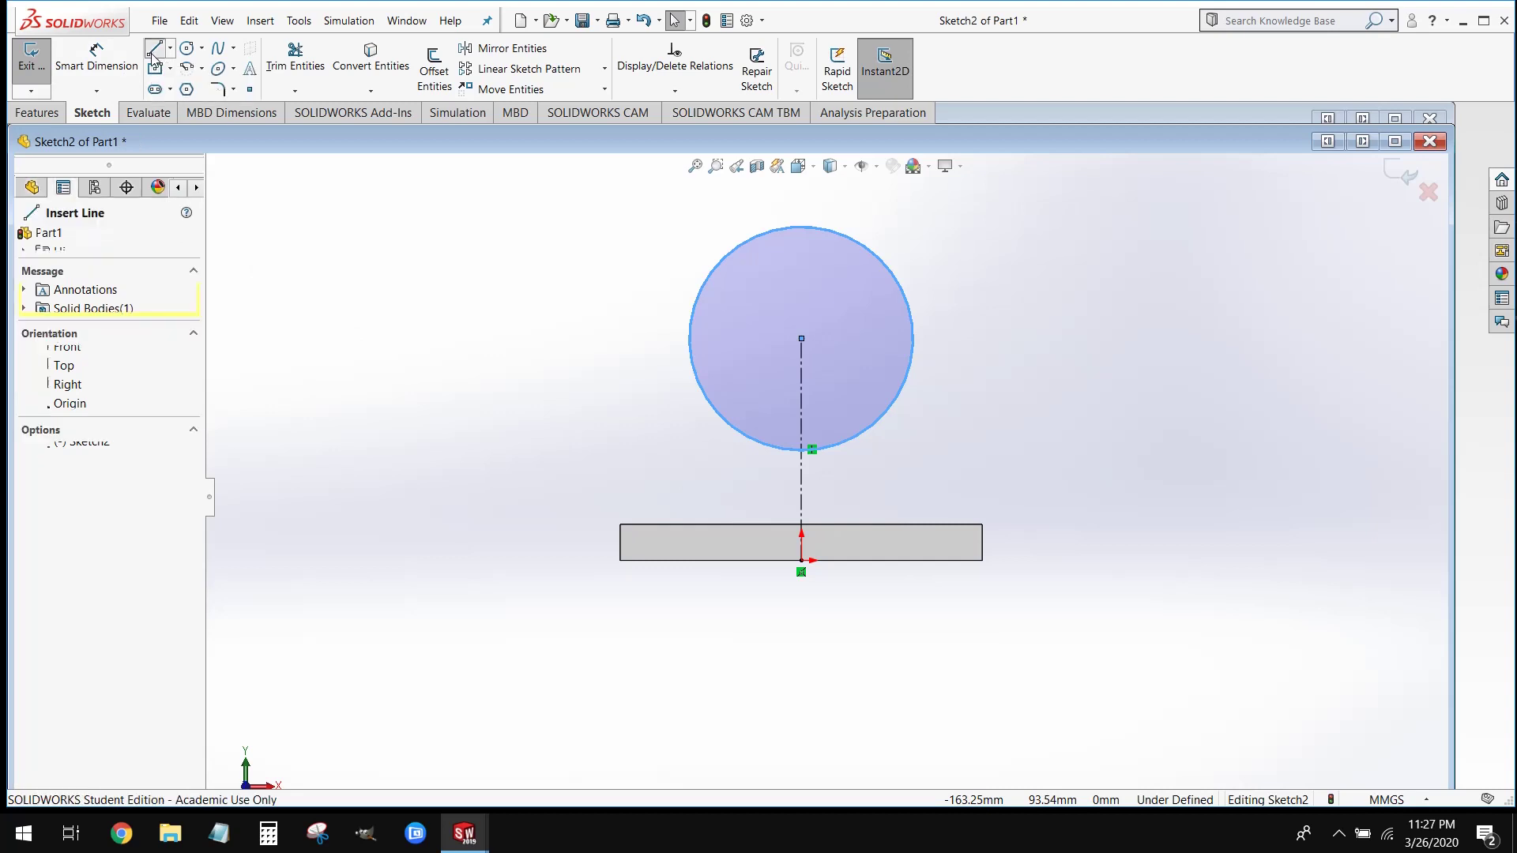
{"action": "left_click", "coordinate": [620, 524]}
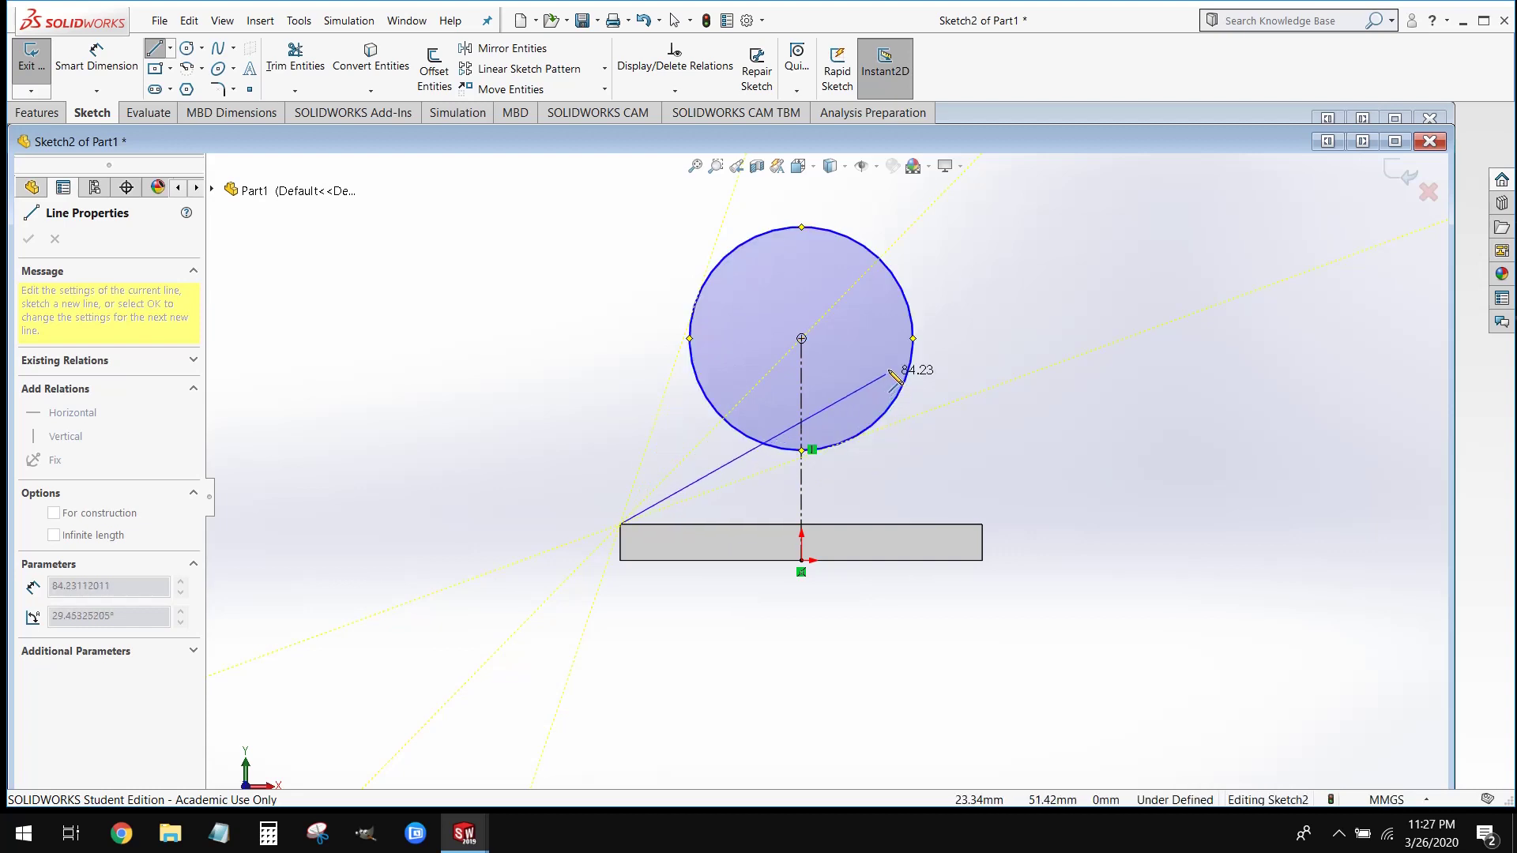
{"action": "left_click", "coordinate": [689, 339]}
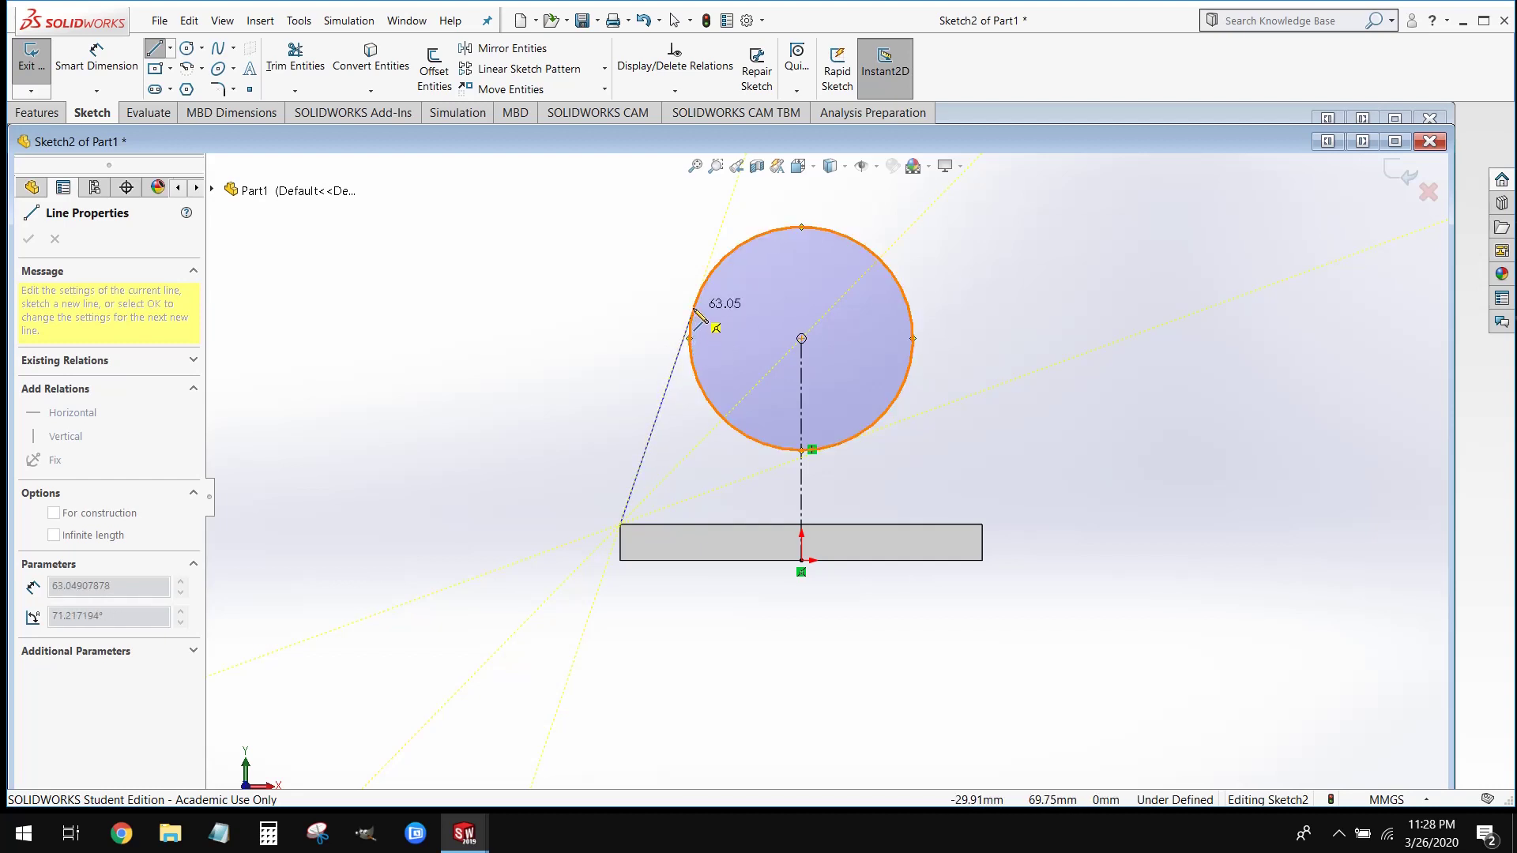
{"action": "left_click", "coordinate": [694, 311]}
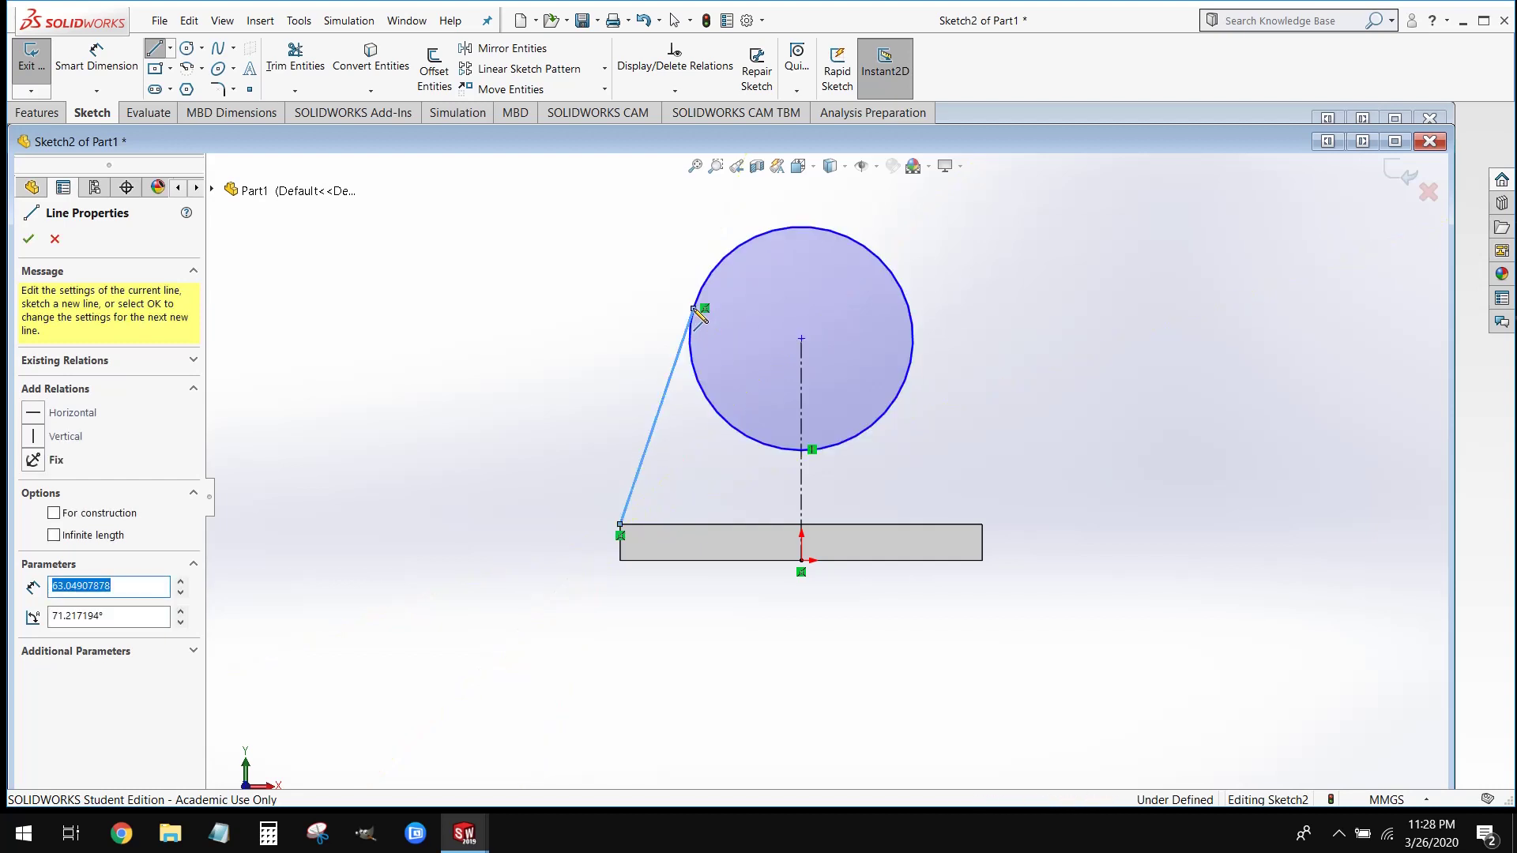
{"action": "key", "text": "Escape"}
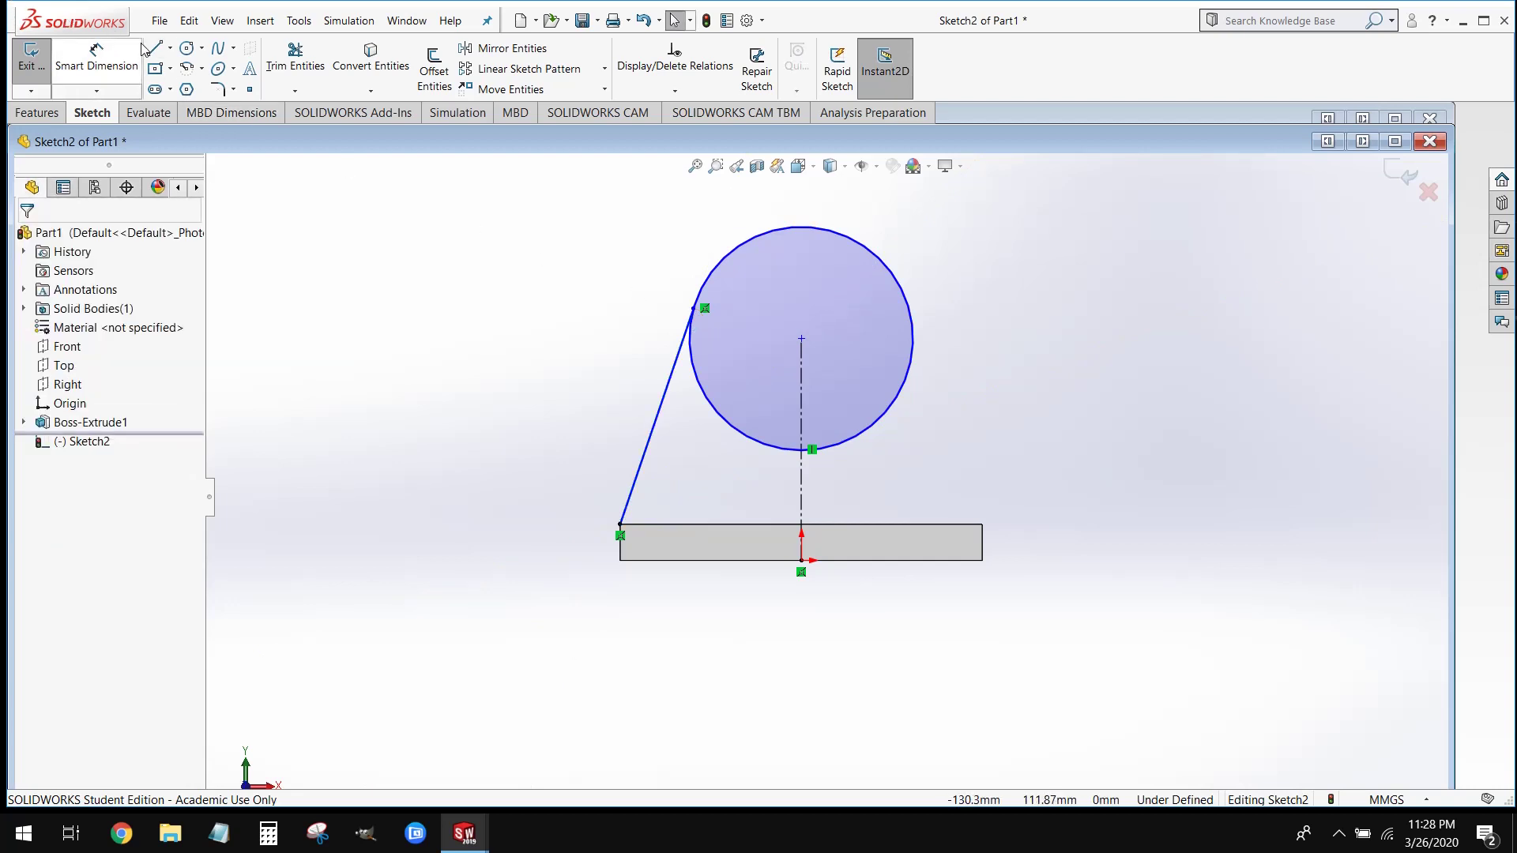
{"action": "left_click", "coordinate": [154, 49]}
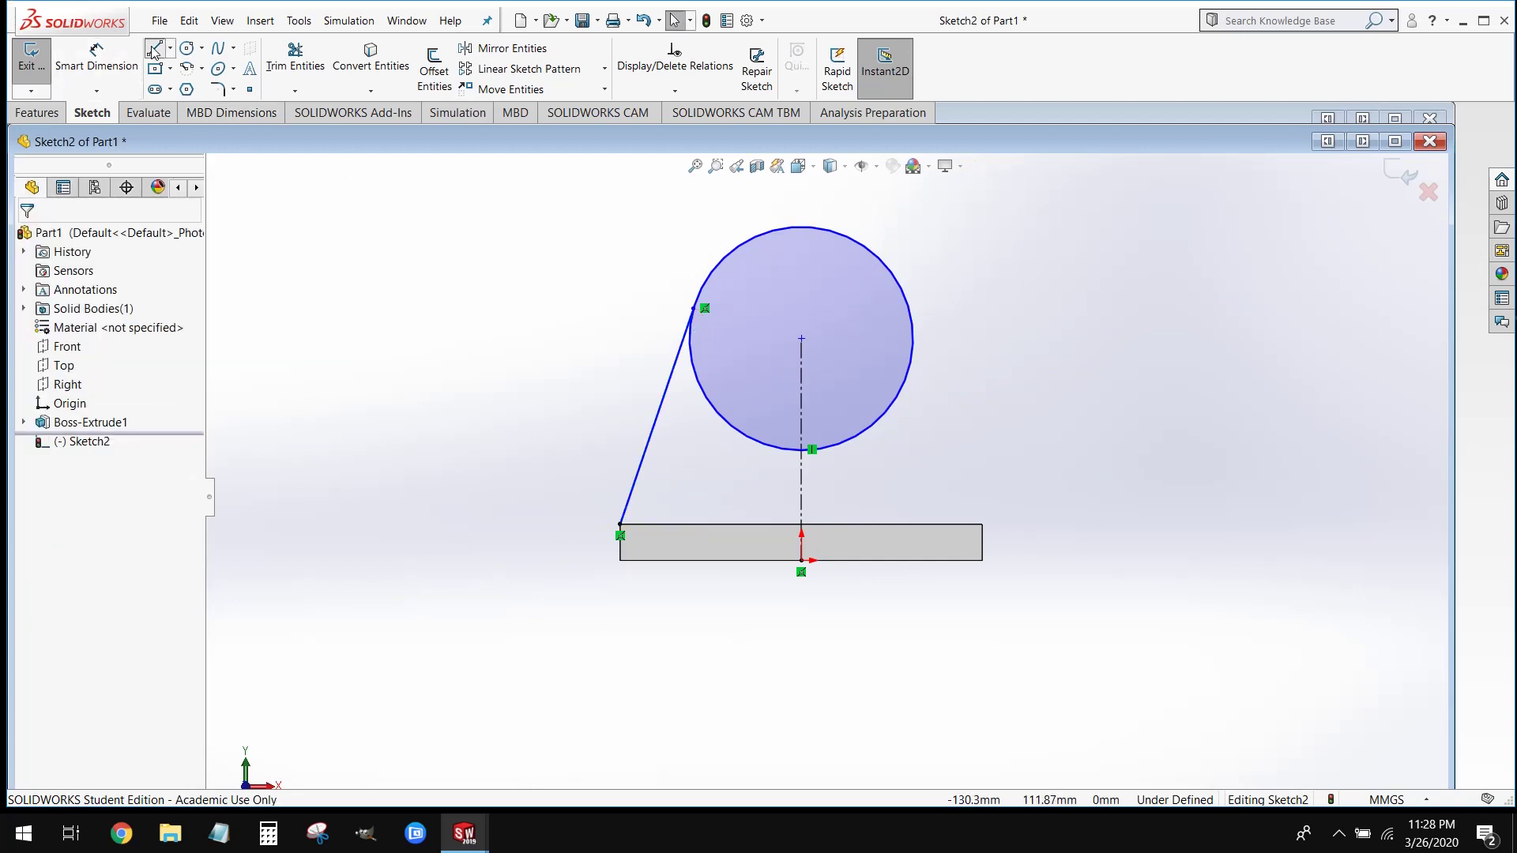
{"action": "left_click", "coordinate": [983, 524]}
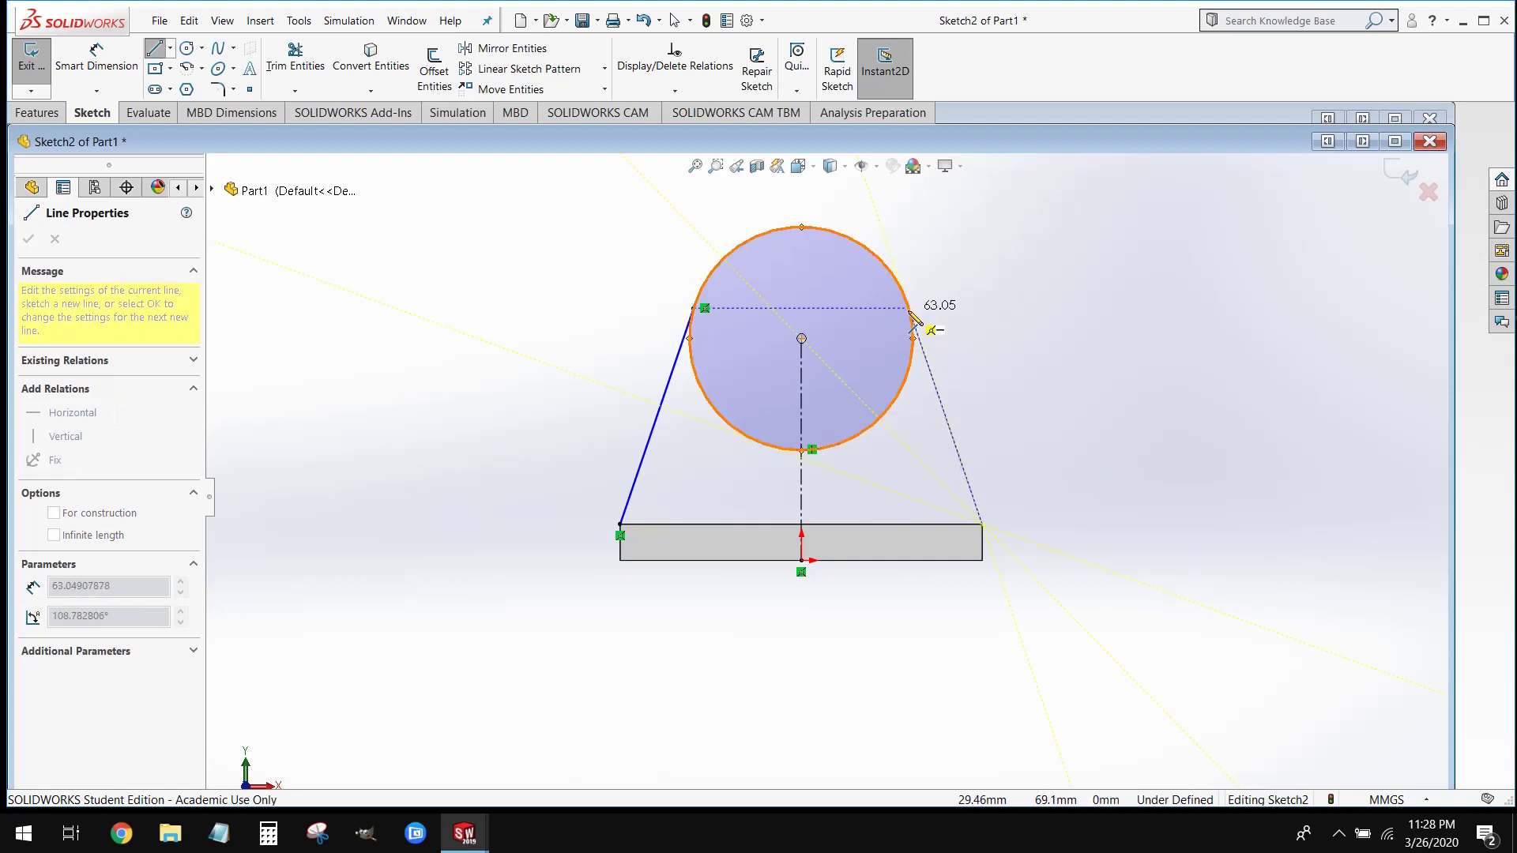
{"action": "left_click", "coordinate": [909, 309]}
{"action": "key", "text": "Escape"}
{"action": "key", "text": "Escape"}
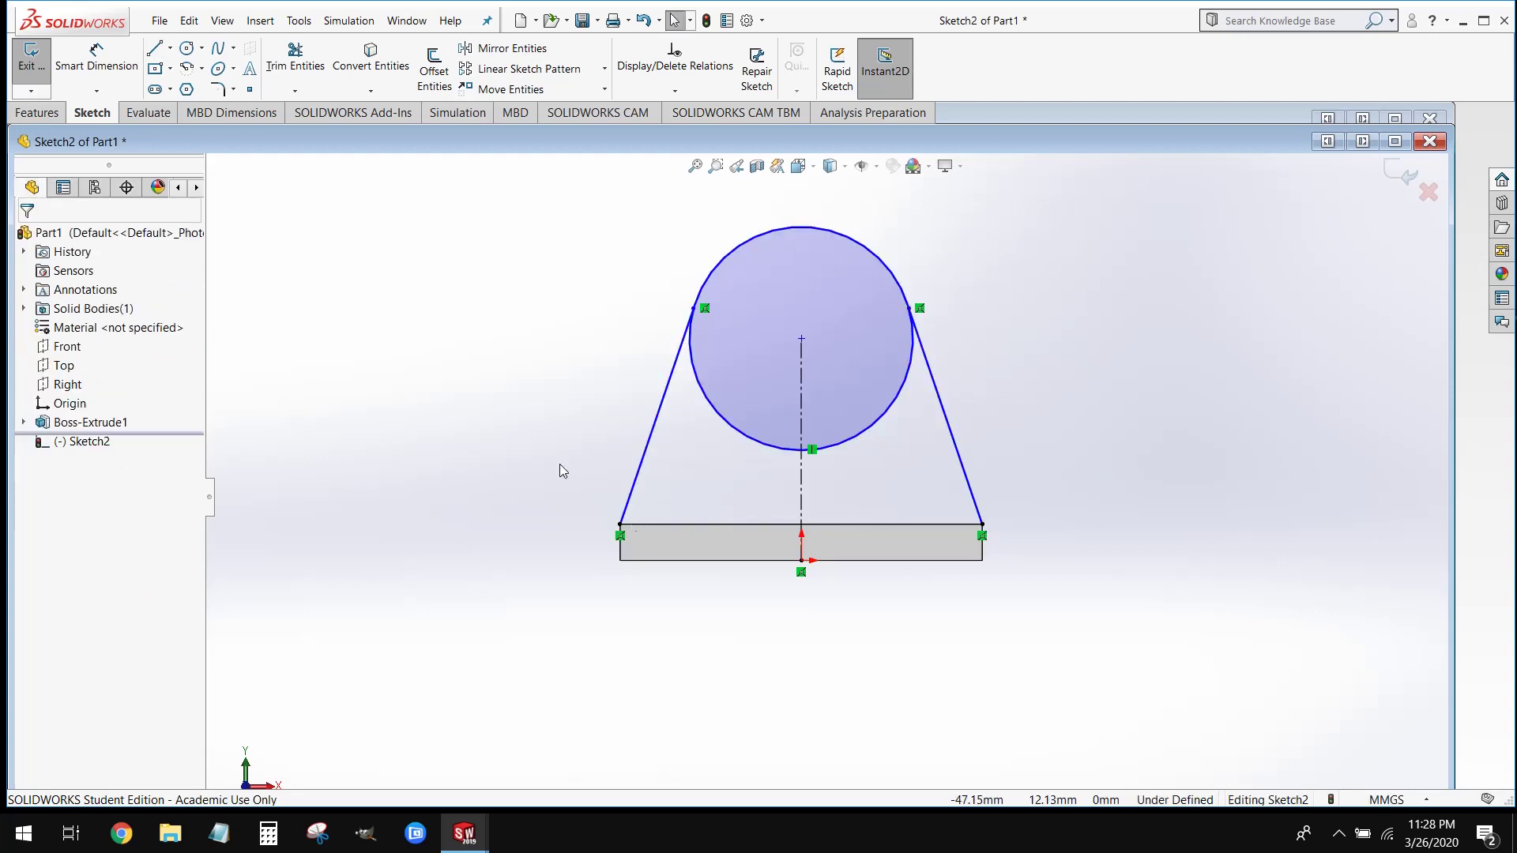
Draw a 100 mm horizontal line along the block's upper edge, connecting the lower ends of the slanted lines.
{"action": "left_click", "coordinate": [155, 49]}
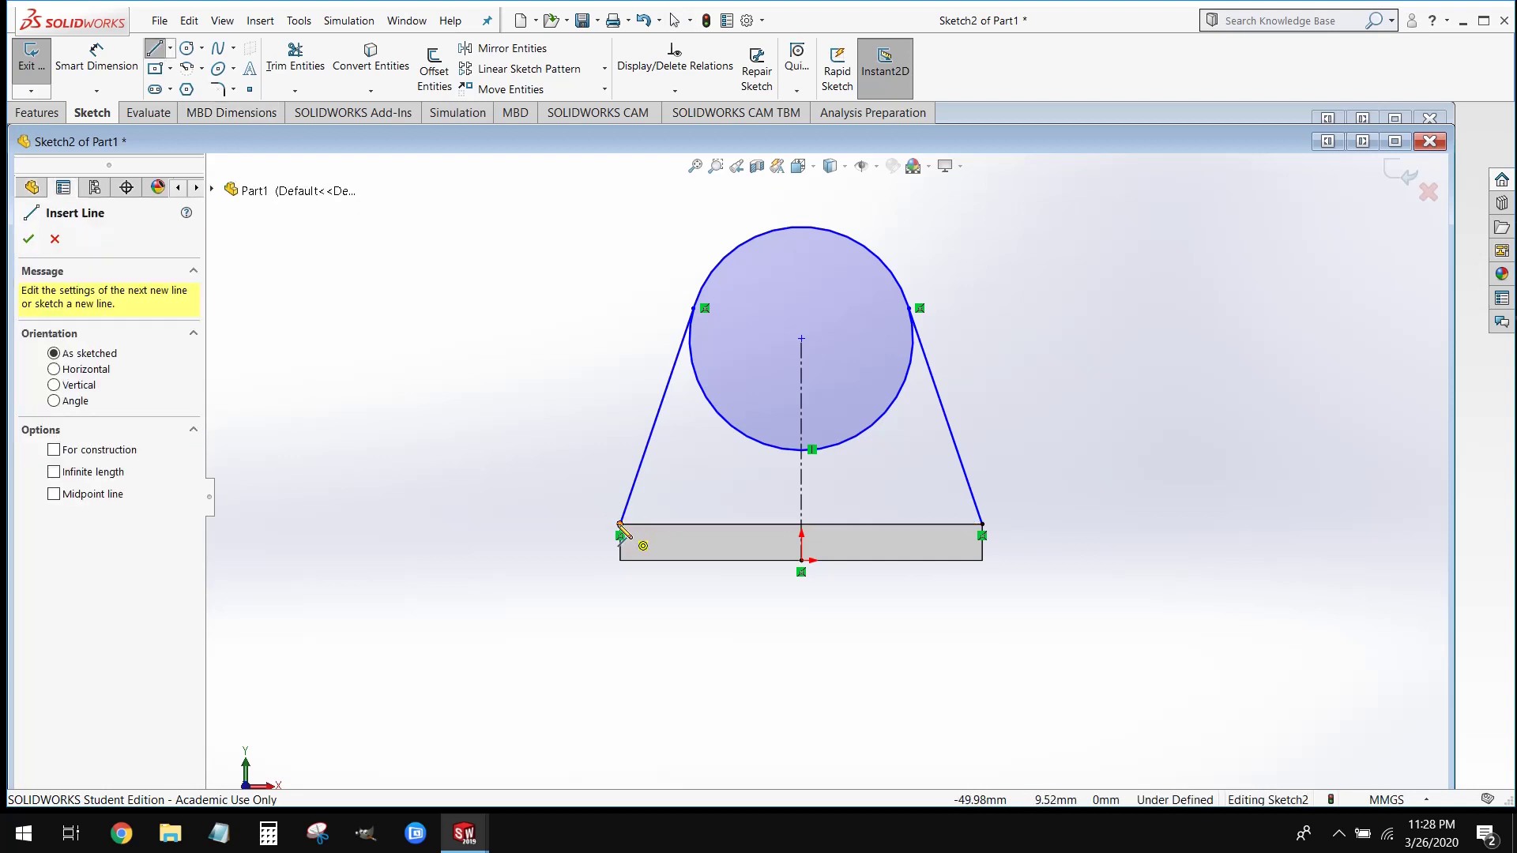
{"action": "left_click", "coordinate": [622, 524]}
{"action": "left_click", "coordinate": [982, 524]}
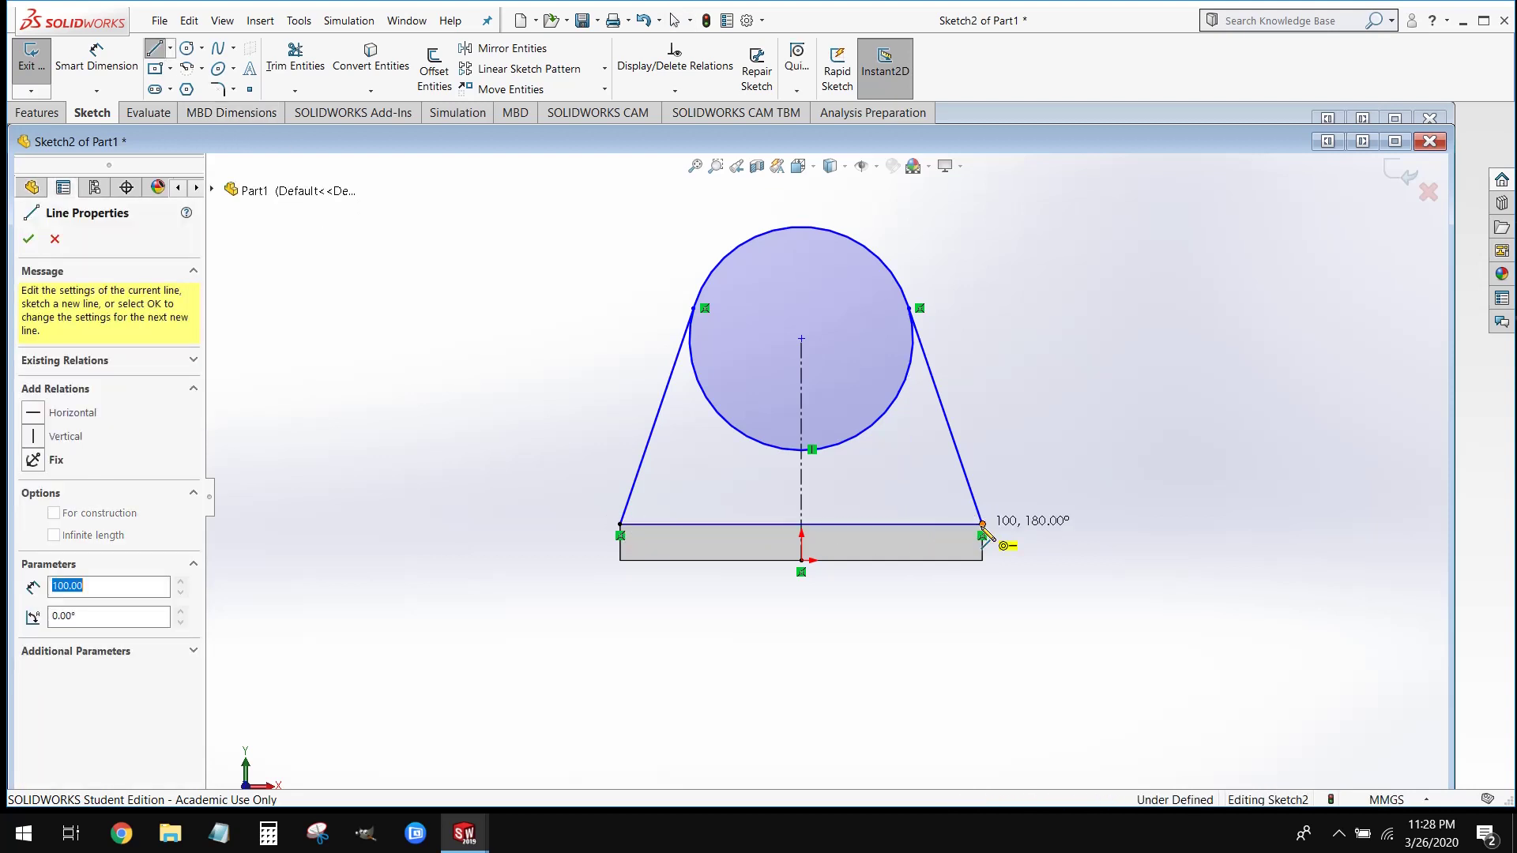
{"action": "key", "text": "Escape"}
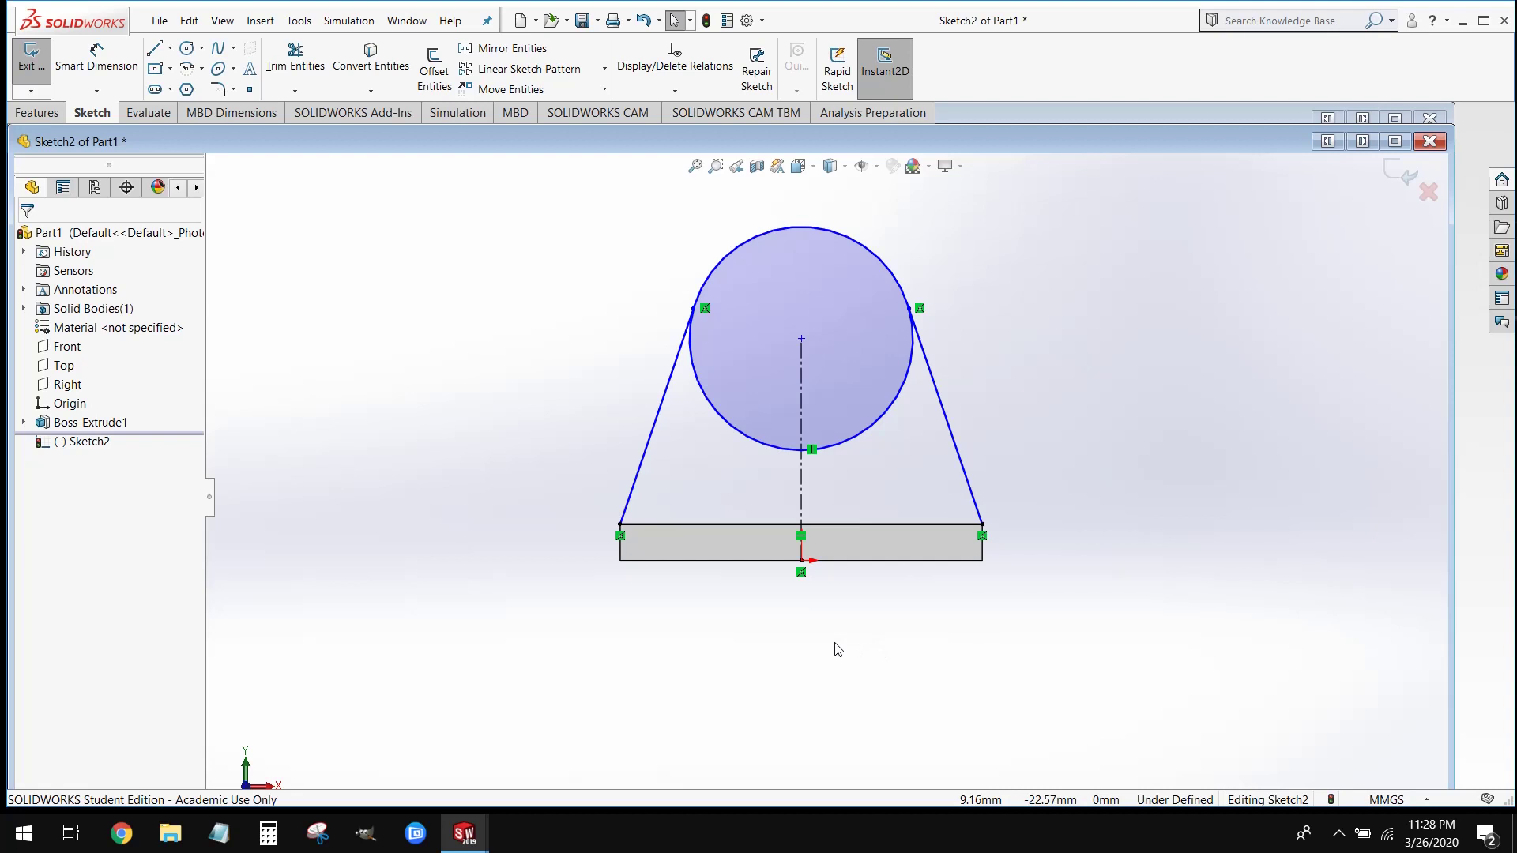
Set the circle's diameter to 40 mm.
{"action": "left_click", "coordinate": [96, 59]}
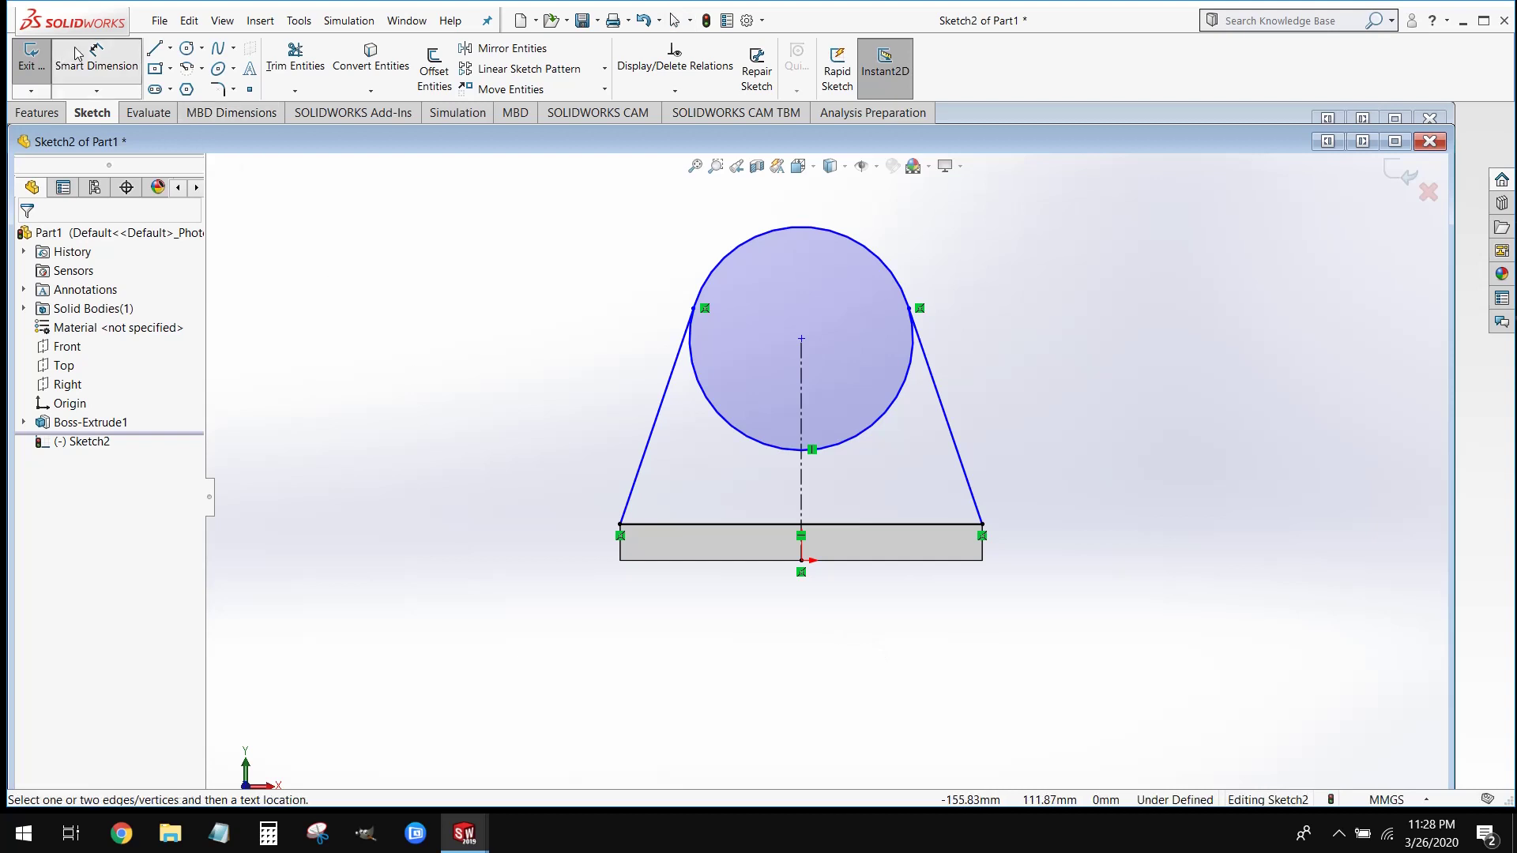
{"action": "key", "text": "z"}
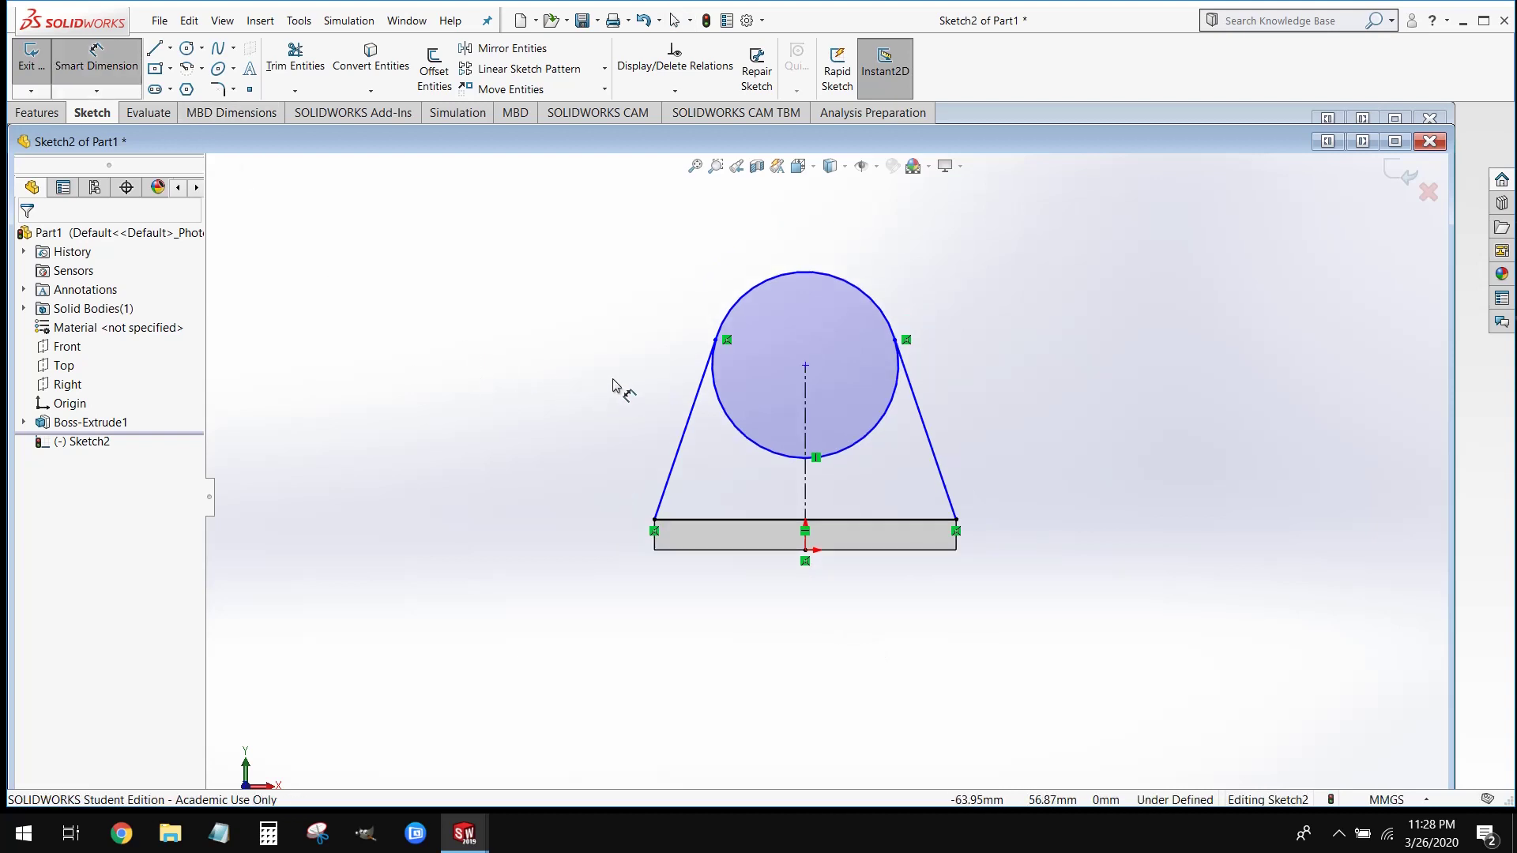
{"action": "left_click", "coordinate": [877, 308]}
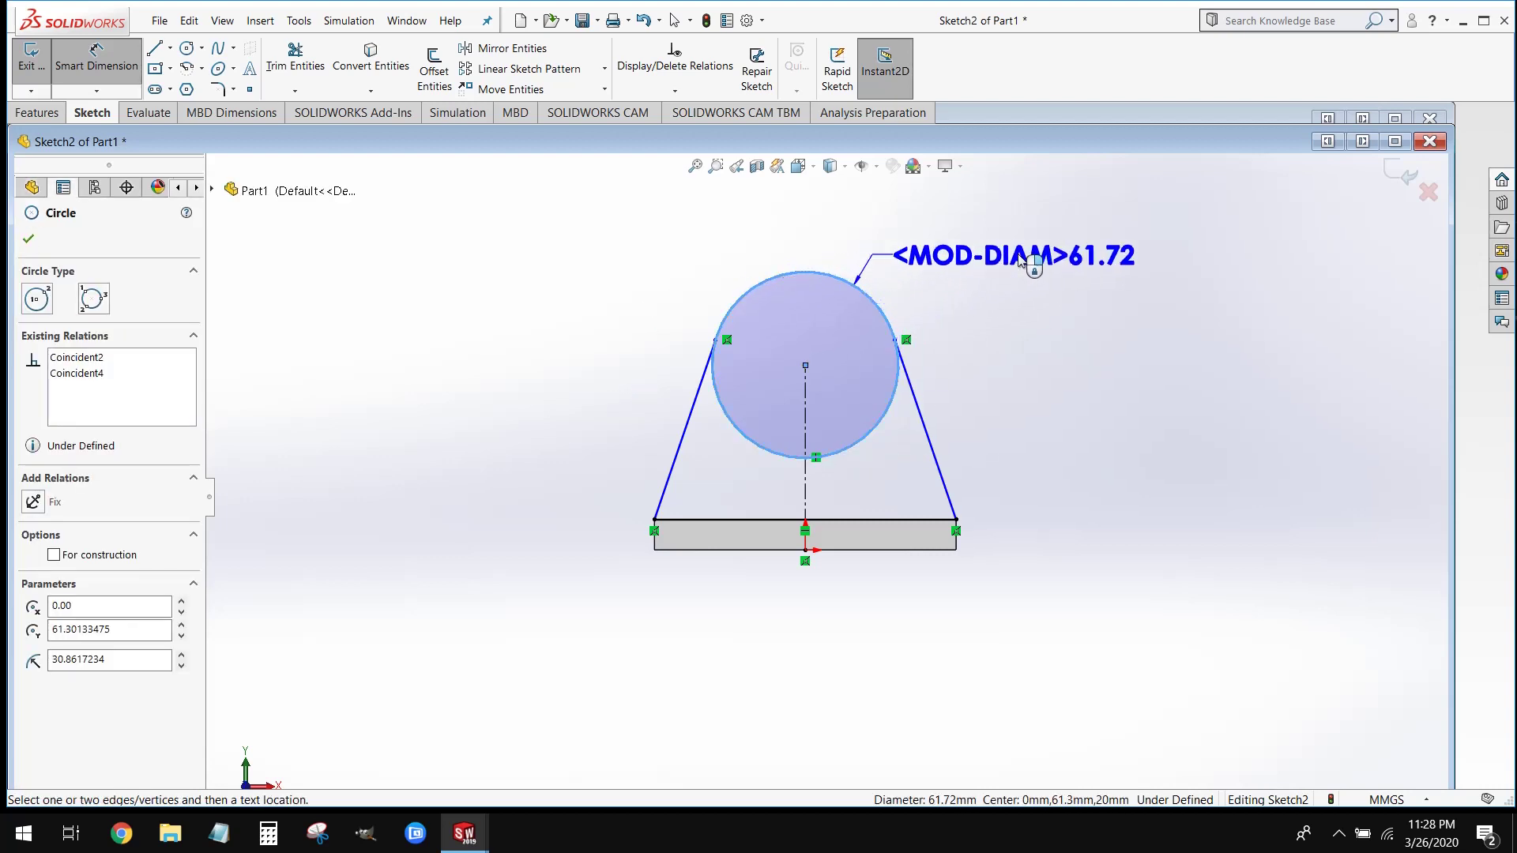
{"action": "left_click", "coordinate": [1034, 257]}
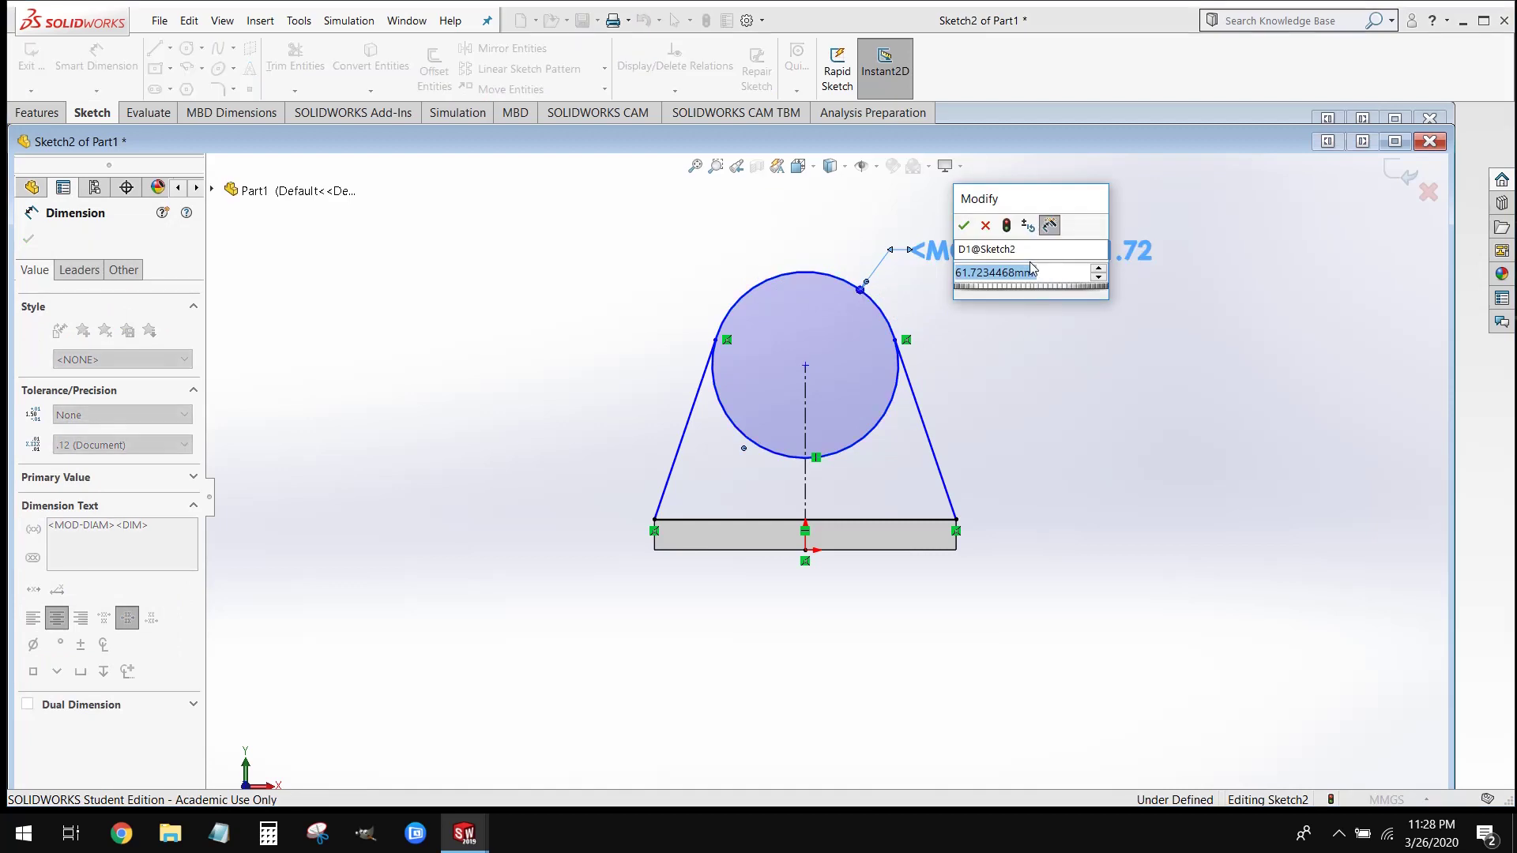
{"action": "type", "text": "40"}
{"action": "key", "text": "Return"}
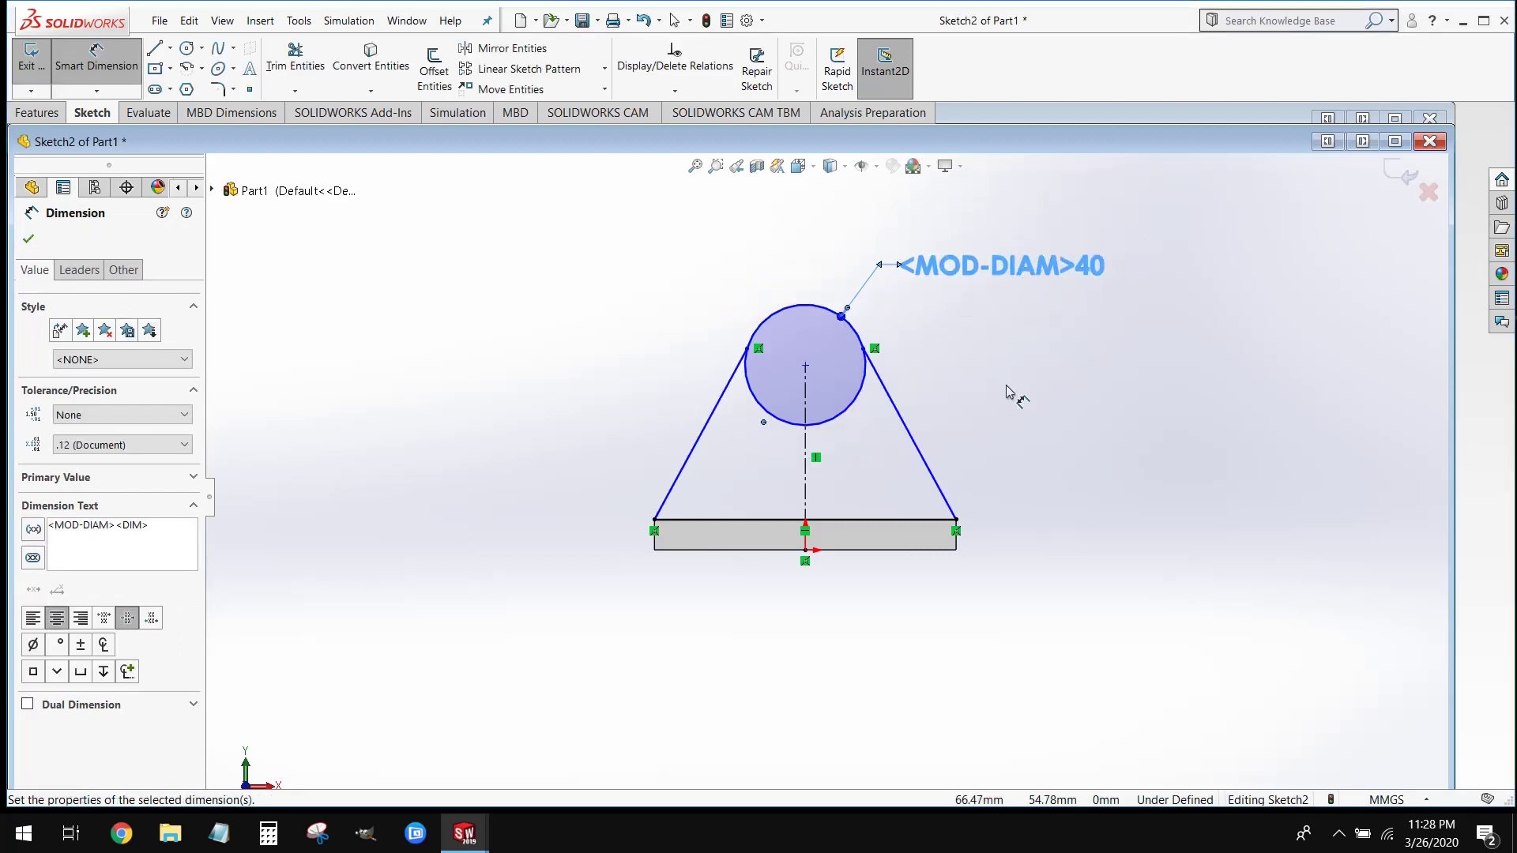
{"action": "key", "text": "Escape"}
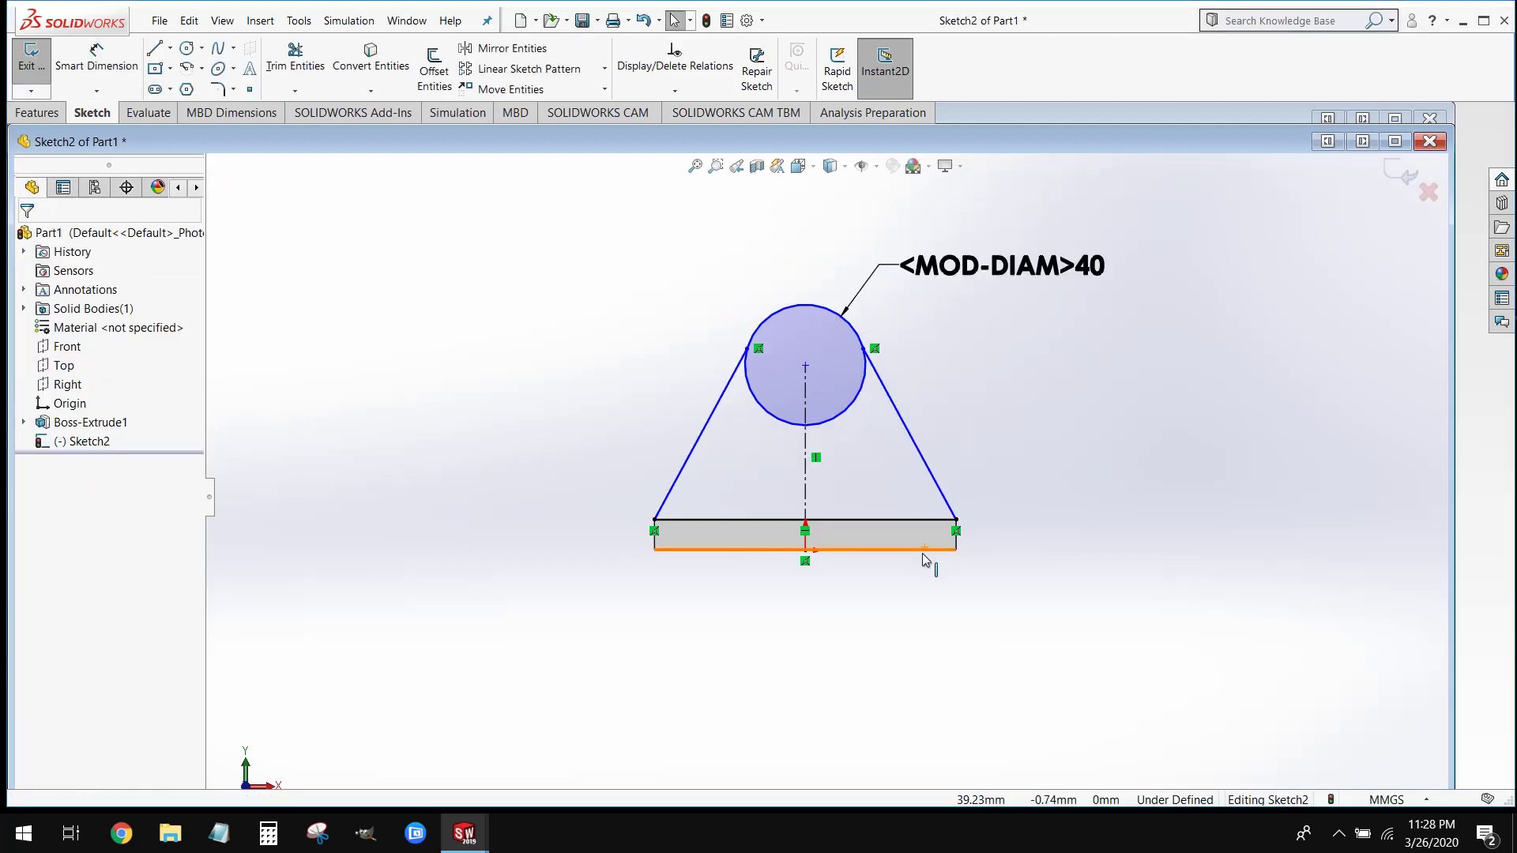
Dimension the height of the circle's centre above the block's lower edge as 60 mm.
{"action": "scroll", "coordinate": [848, 564], "scroll_direction": "down", "scroll_amount": 3}
{"action": "scroll", "coordinate": [812, 300], "scroll_direction": "up", "scroll_amount": 3}
{"action": "scroll", "coordinate": [808, 432], "scroll_direction": "down", "scroll_amount": 1}
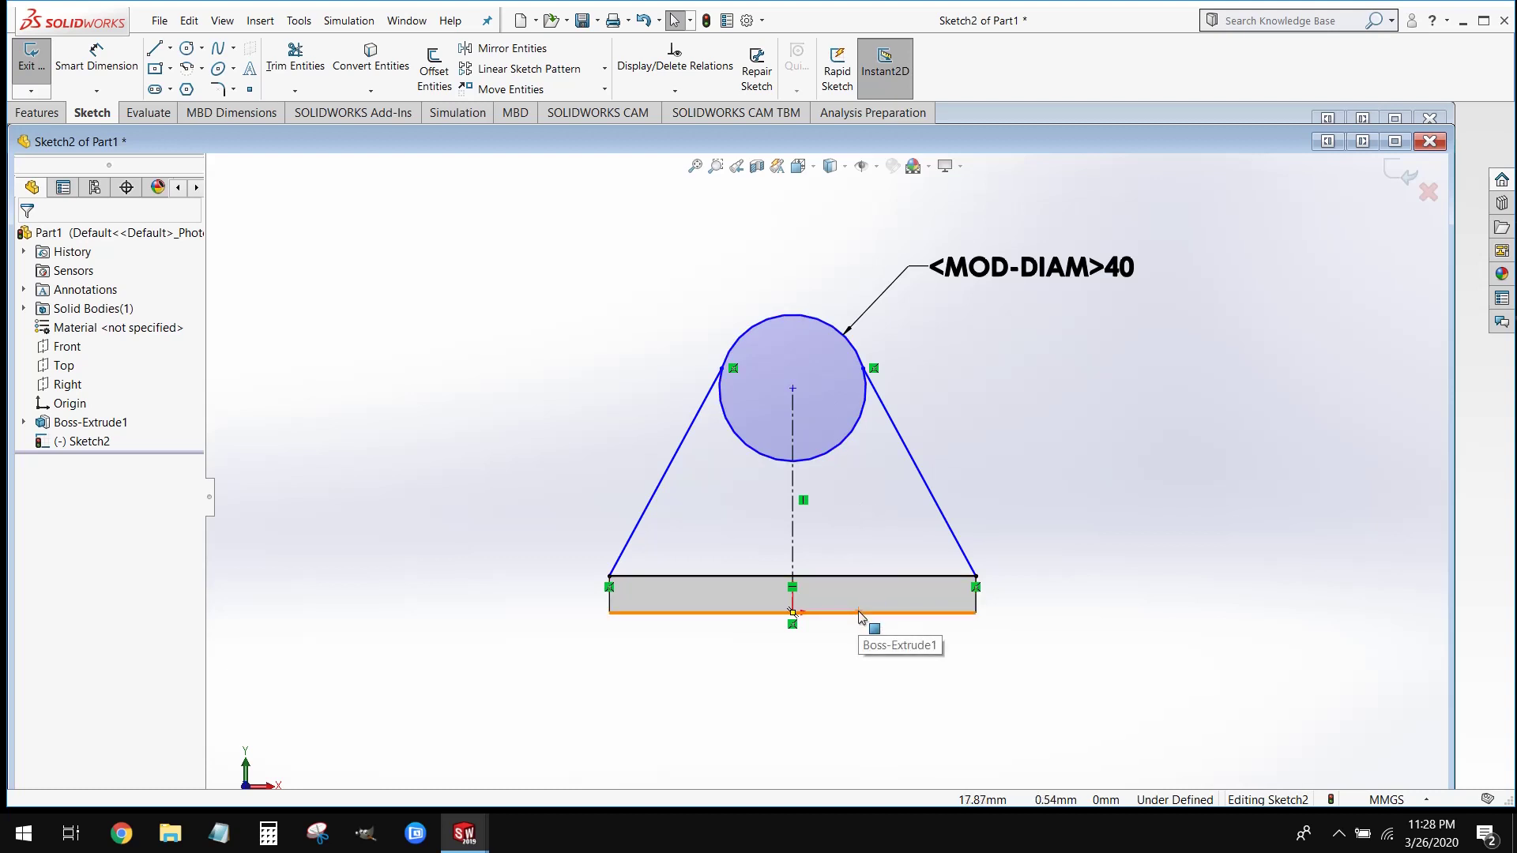
{"action": "left_click", "coordinate": [96, 63]}
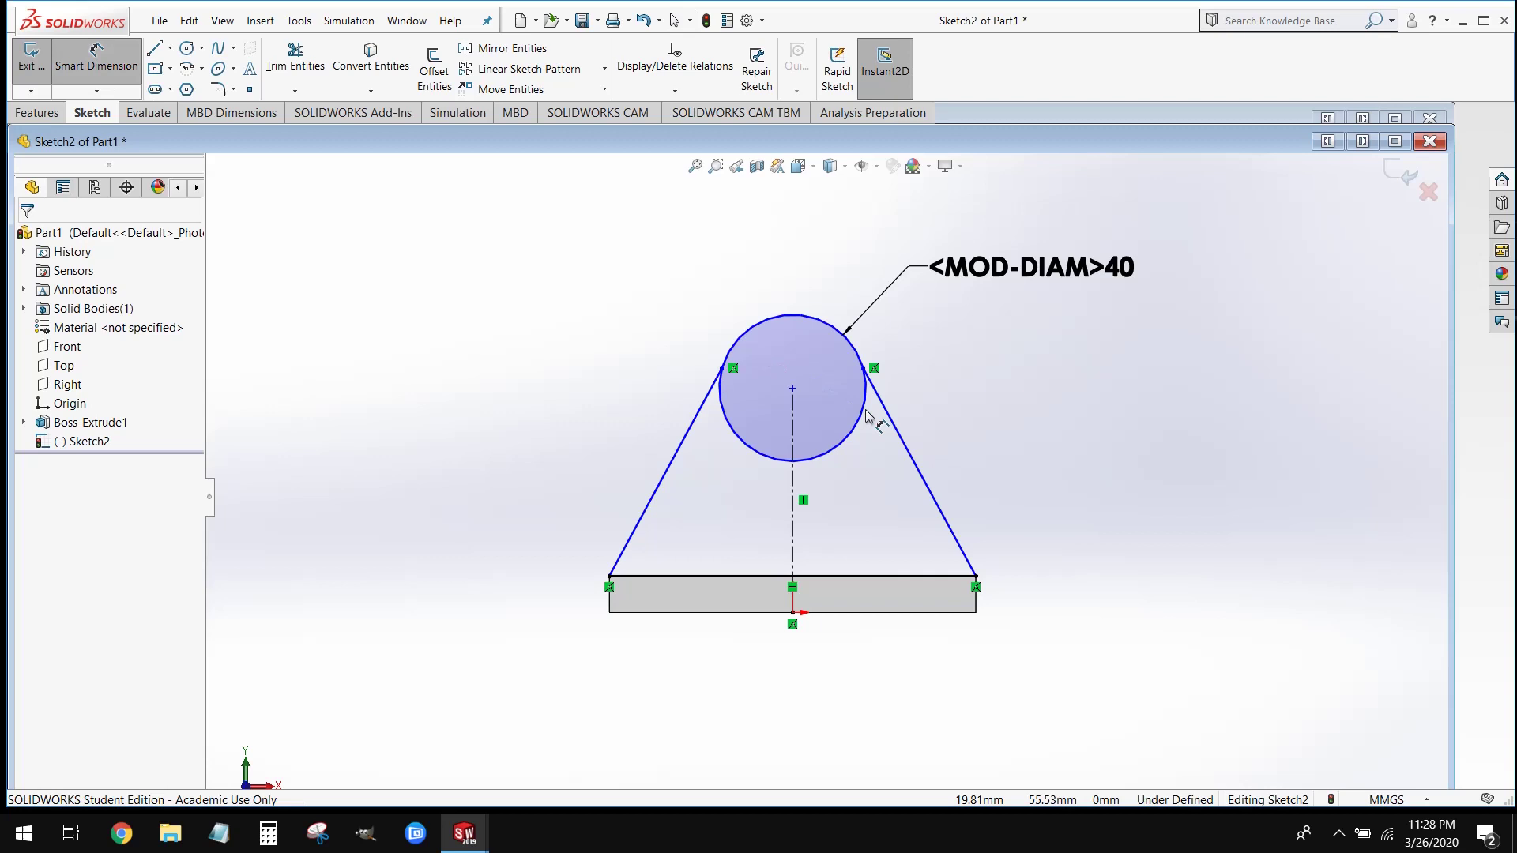
{"action": "left_click", "coordinate": [794, 390]}
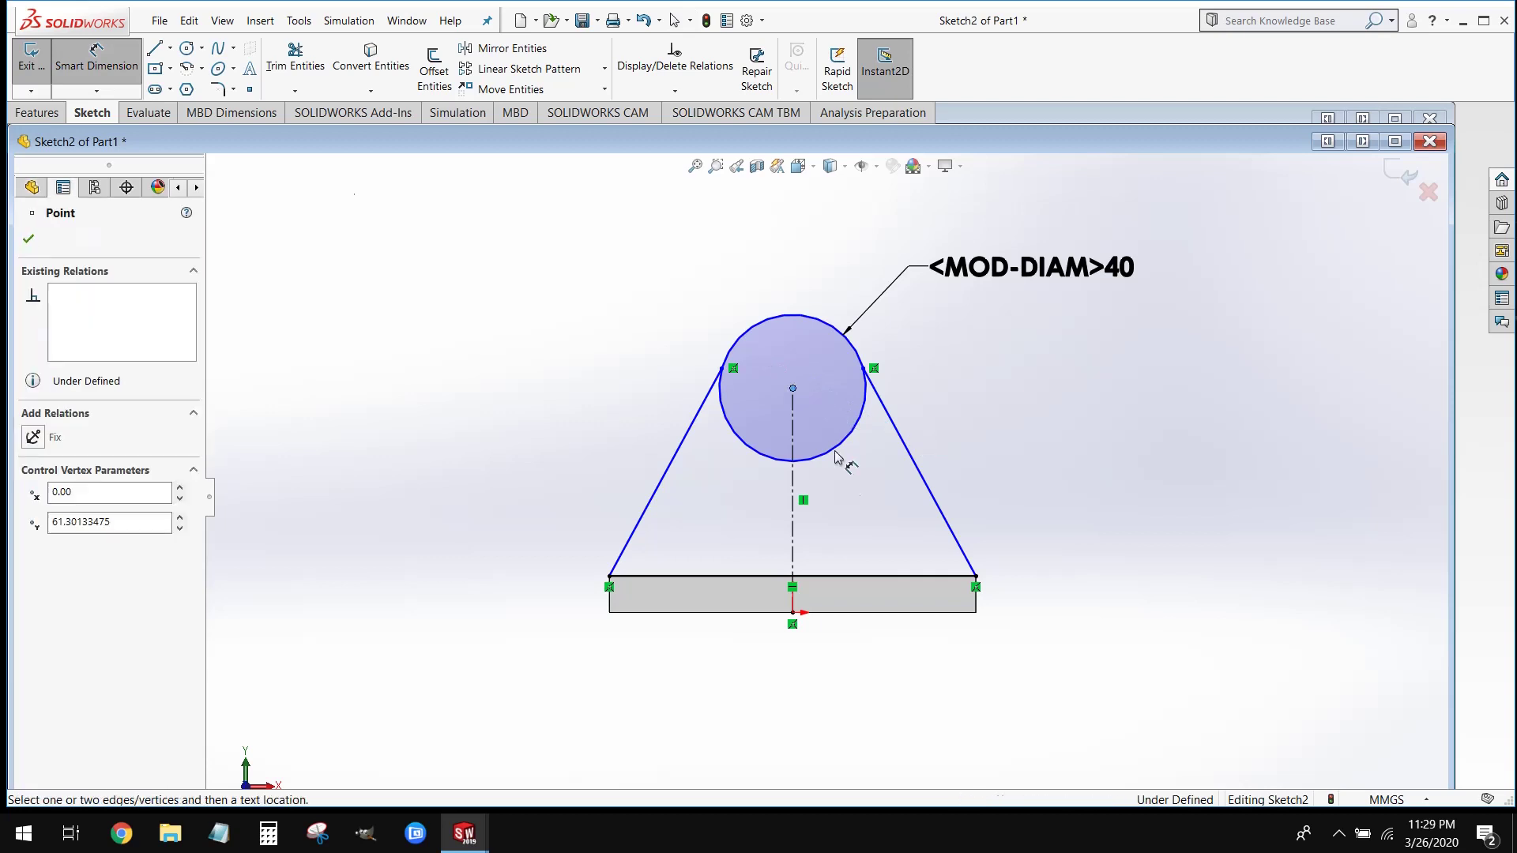
{"action": "left_click", "coordinate": [865, 613]}
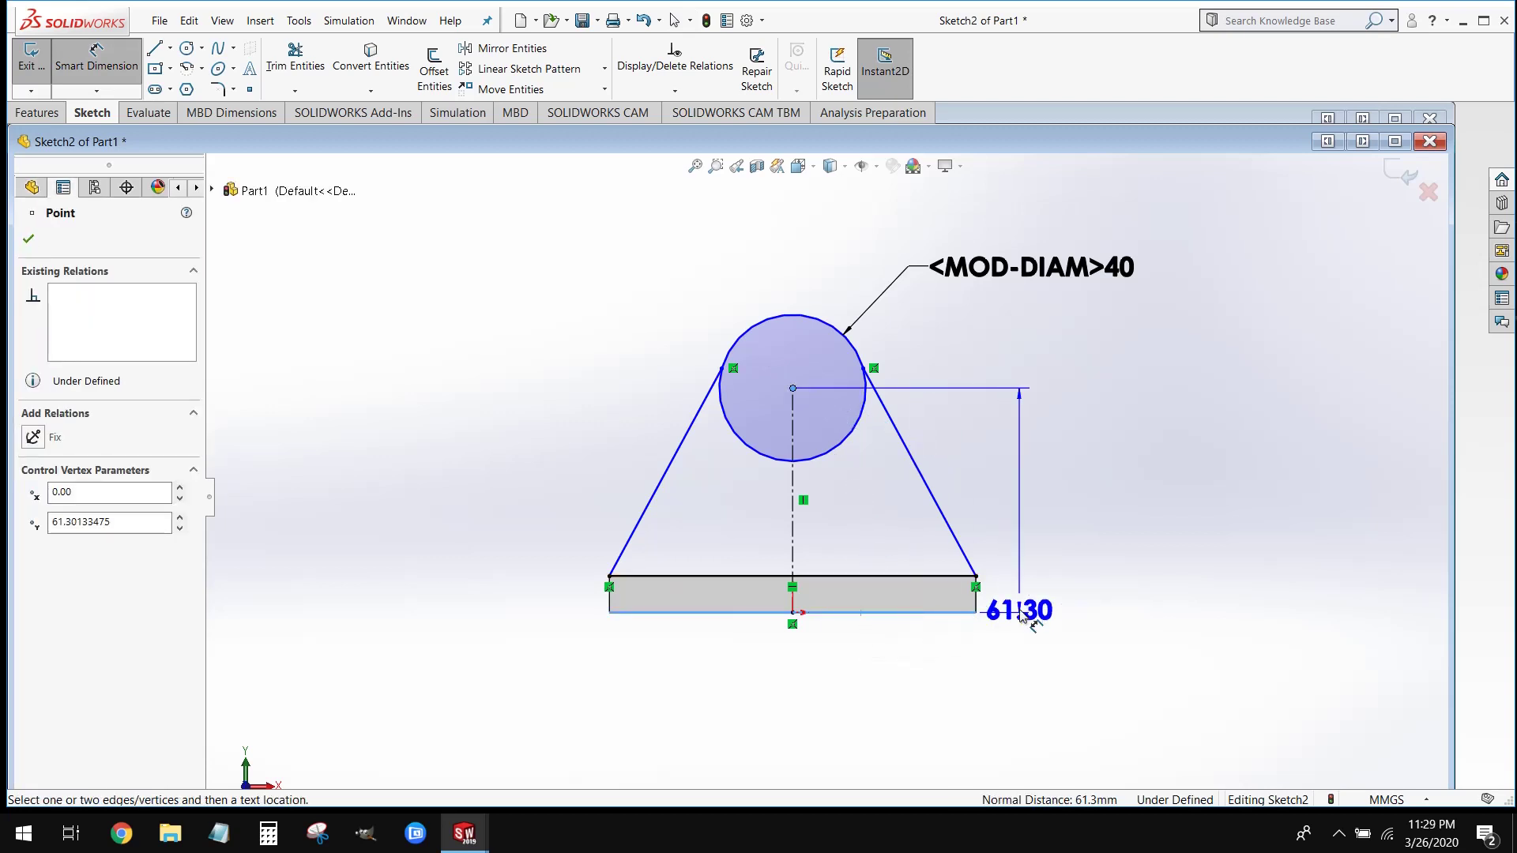
{"action": "left_click", "coordinate": [1077, 456]}
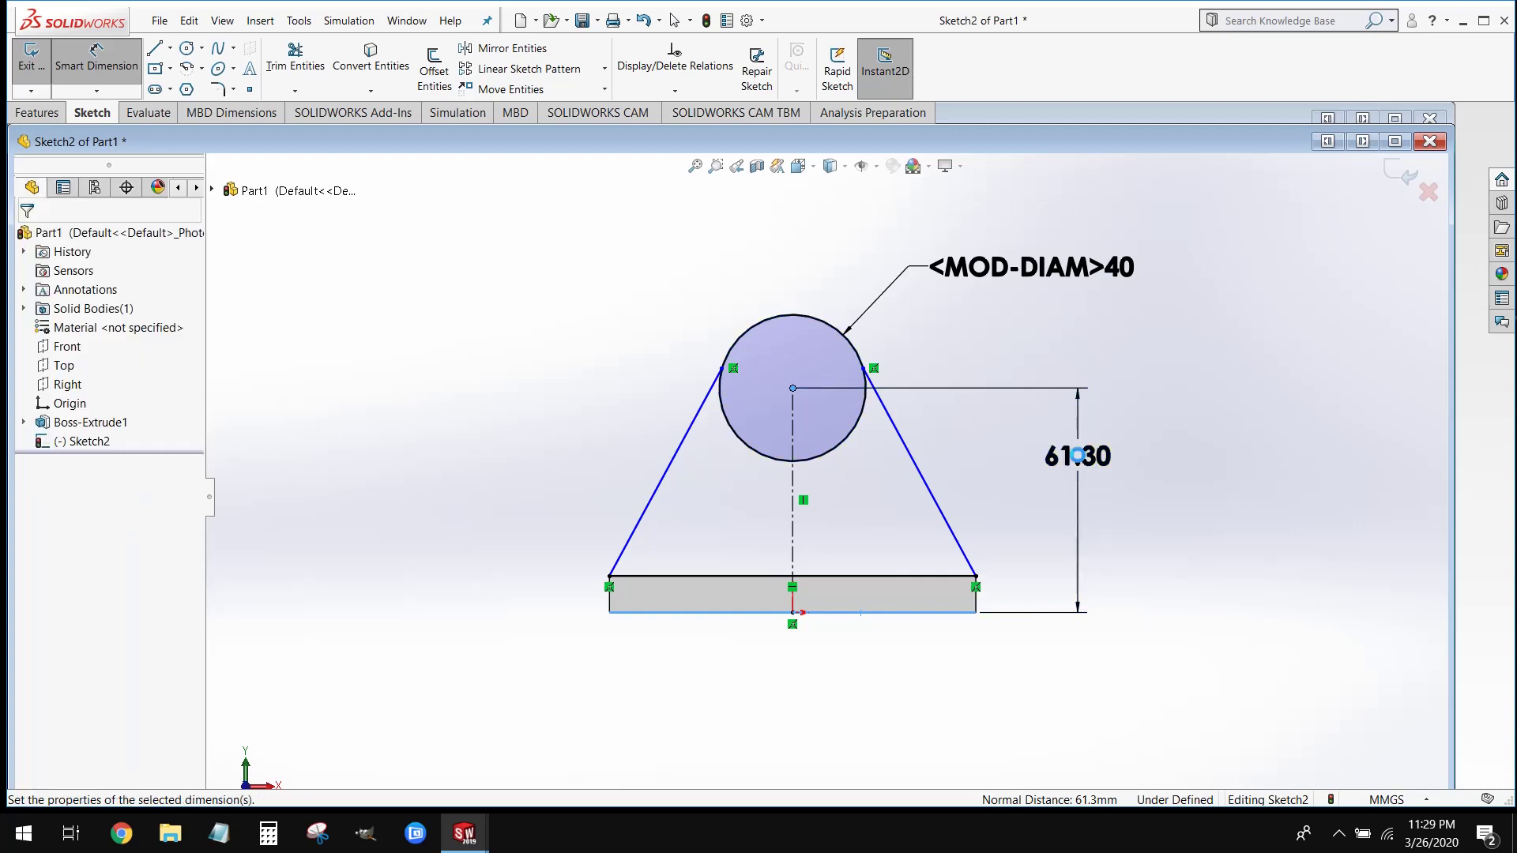
{"action": "type", "text": "60"}
{"action": "key", "text": "Return"}
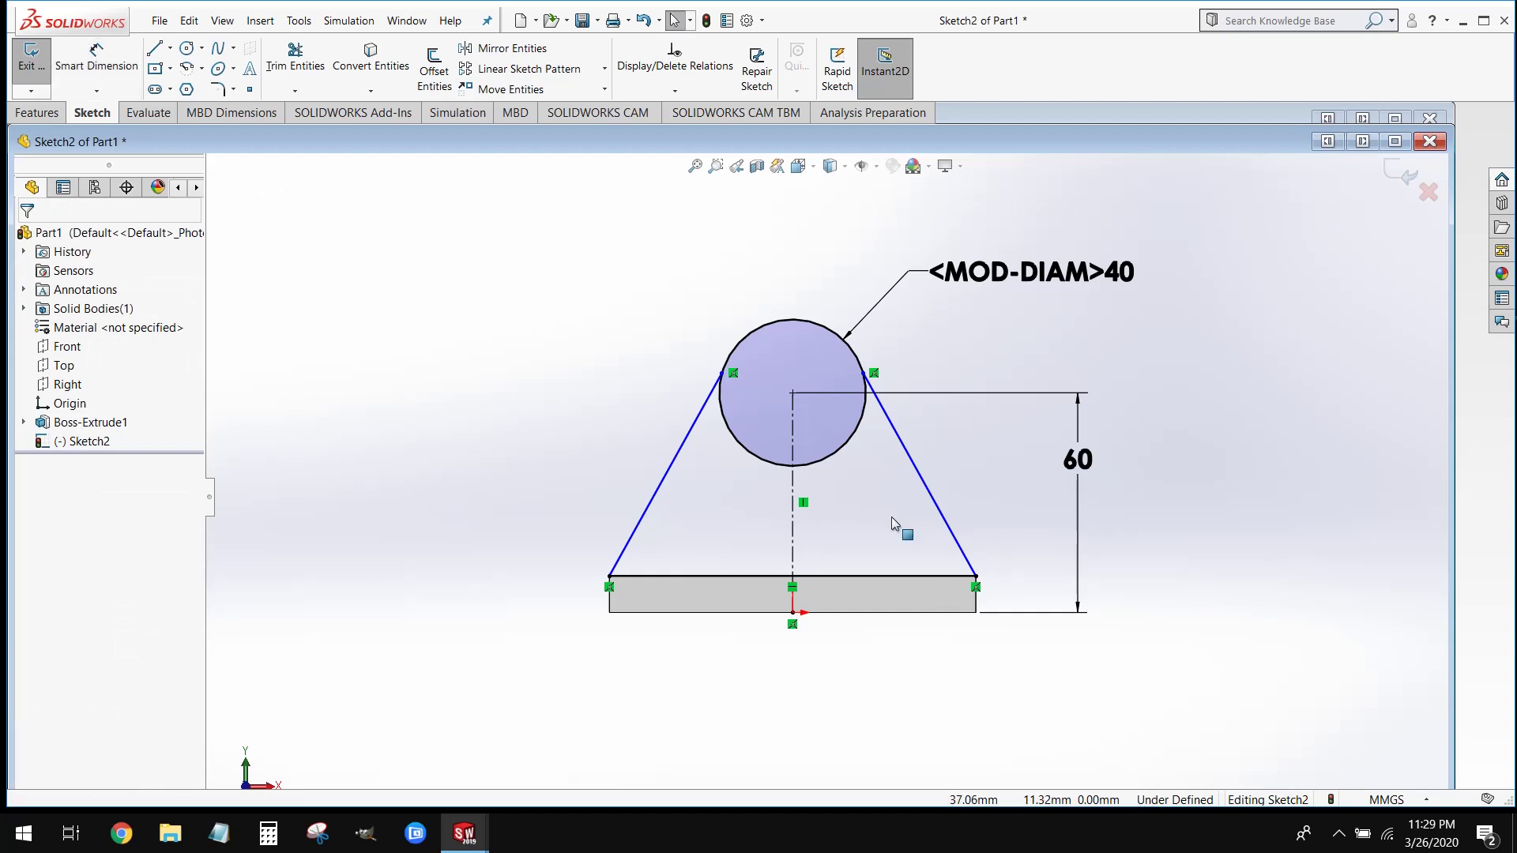
Shift the left slanted line's upper endpoint slightly up along the circle and make that line tangent to the circle.
{"action": "scroll", "coordinate": [765, 399], "scroll_direction": "down", "scroll_amount": 3}
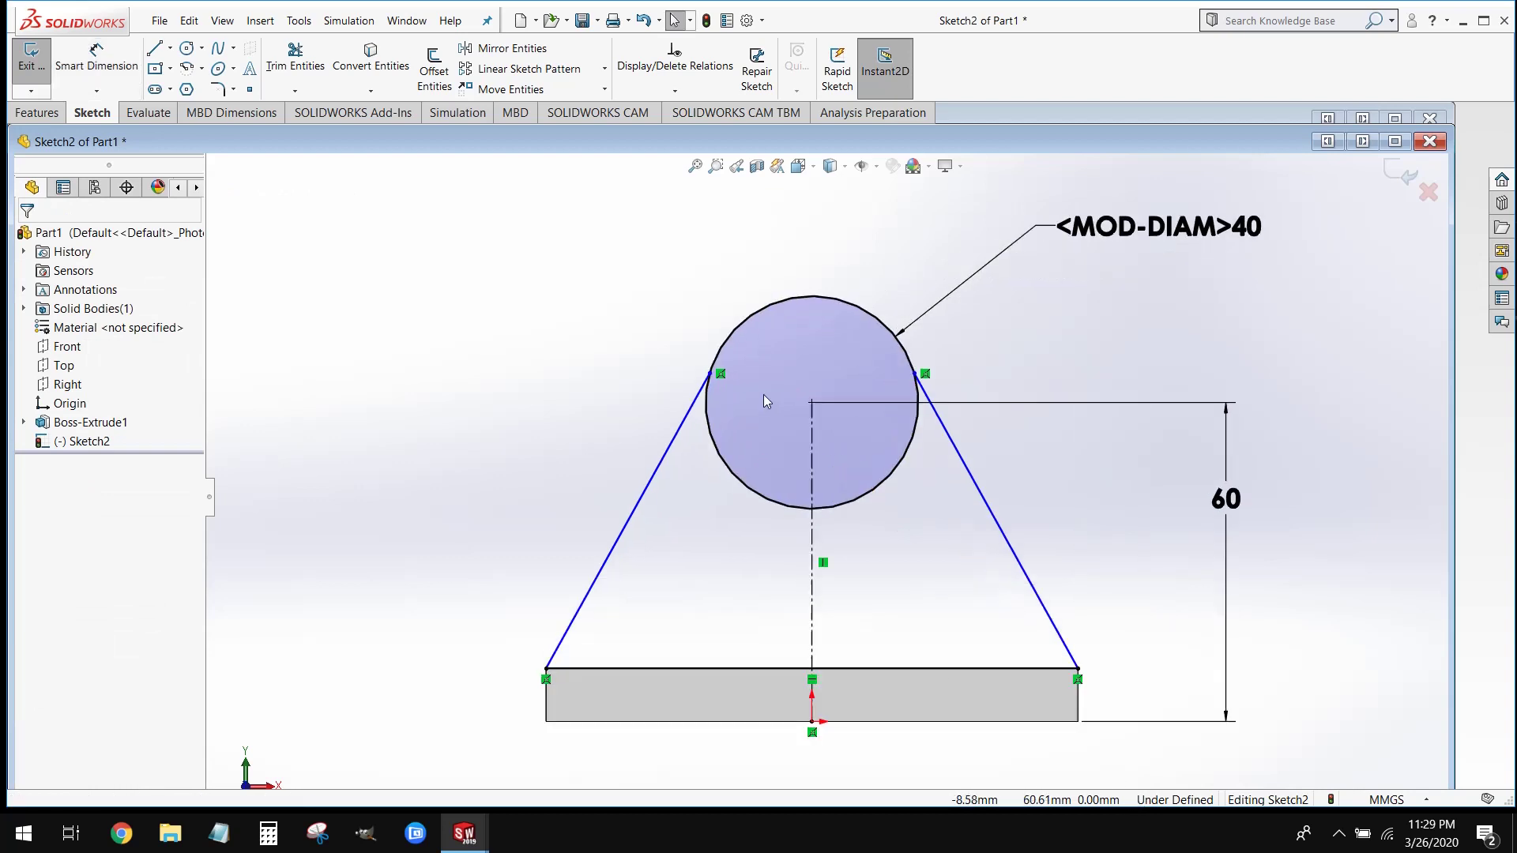
{"action": "left_click", "coordinate": [812, 403]}
{"action": "left_click", "coordinate": [702, 490]}
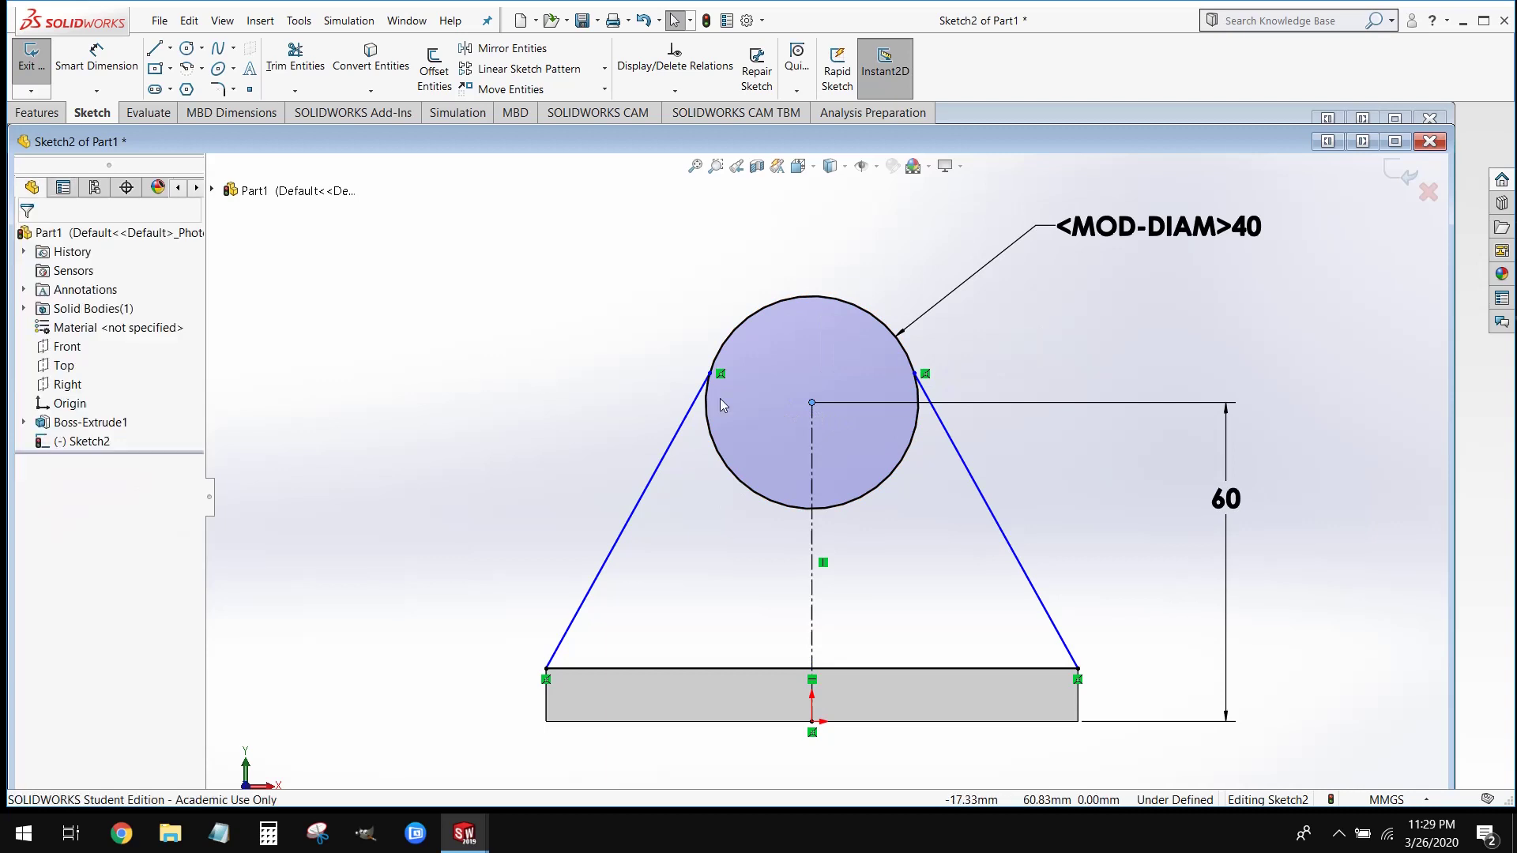
{"action": "mouse_move", "coordinate": [719, 372]}
{"action": "left_mouse_down"}
{"action": "mouse_move", "coordinate": [752, 313]}
{"action": "mouse_move", "coordinate": [714, 365]}
{"action": "left_mouse_up"}
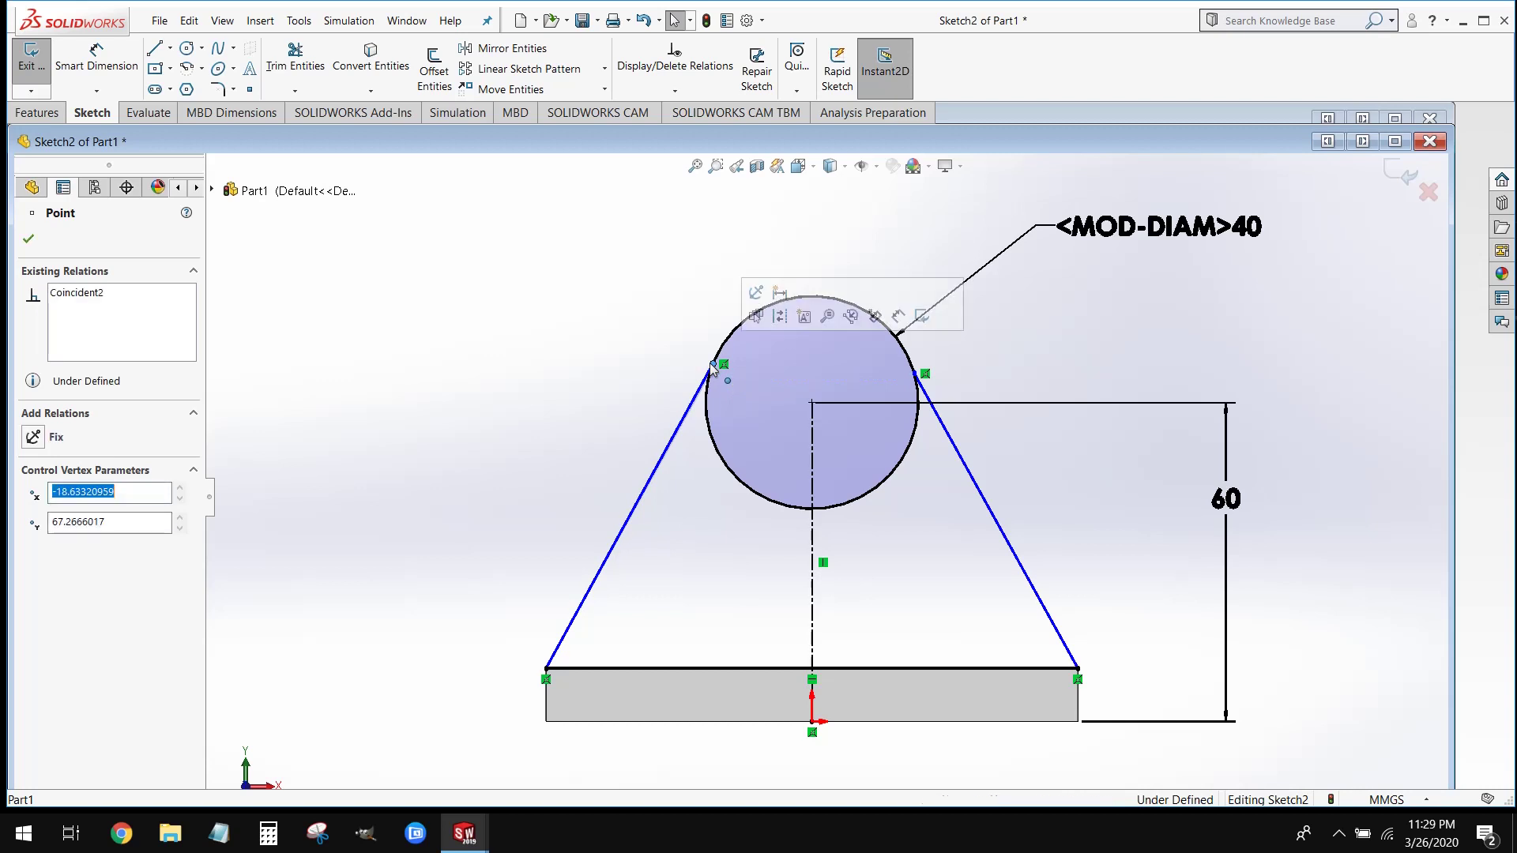
{"action": "left_click", "coordinate": [679, 515]}
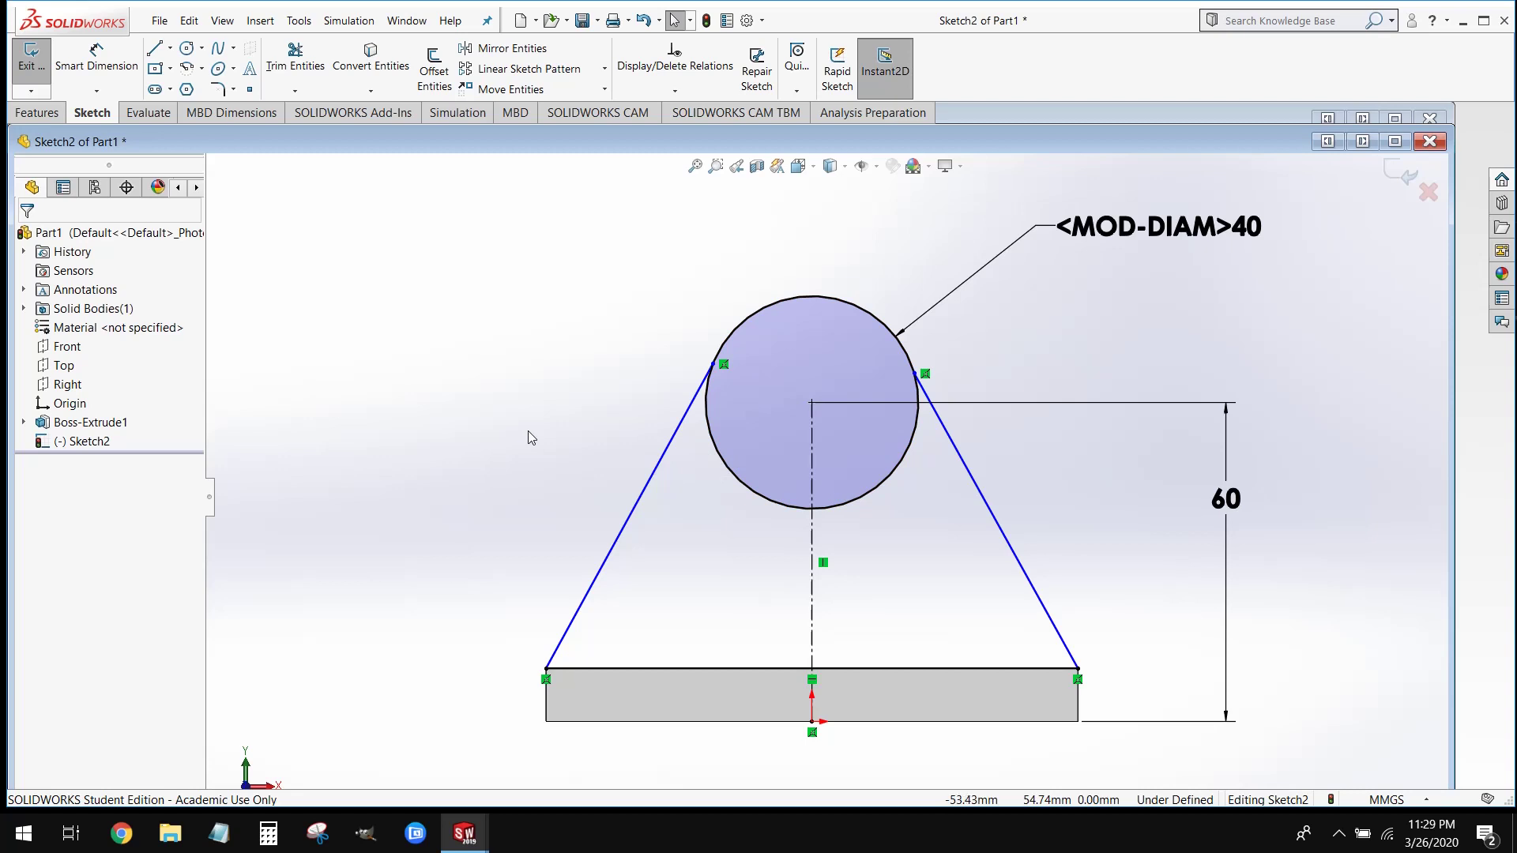
{"action": "left_click", "coordinate": [676, 444]}
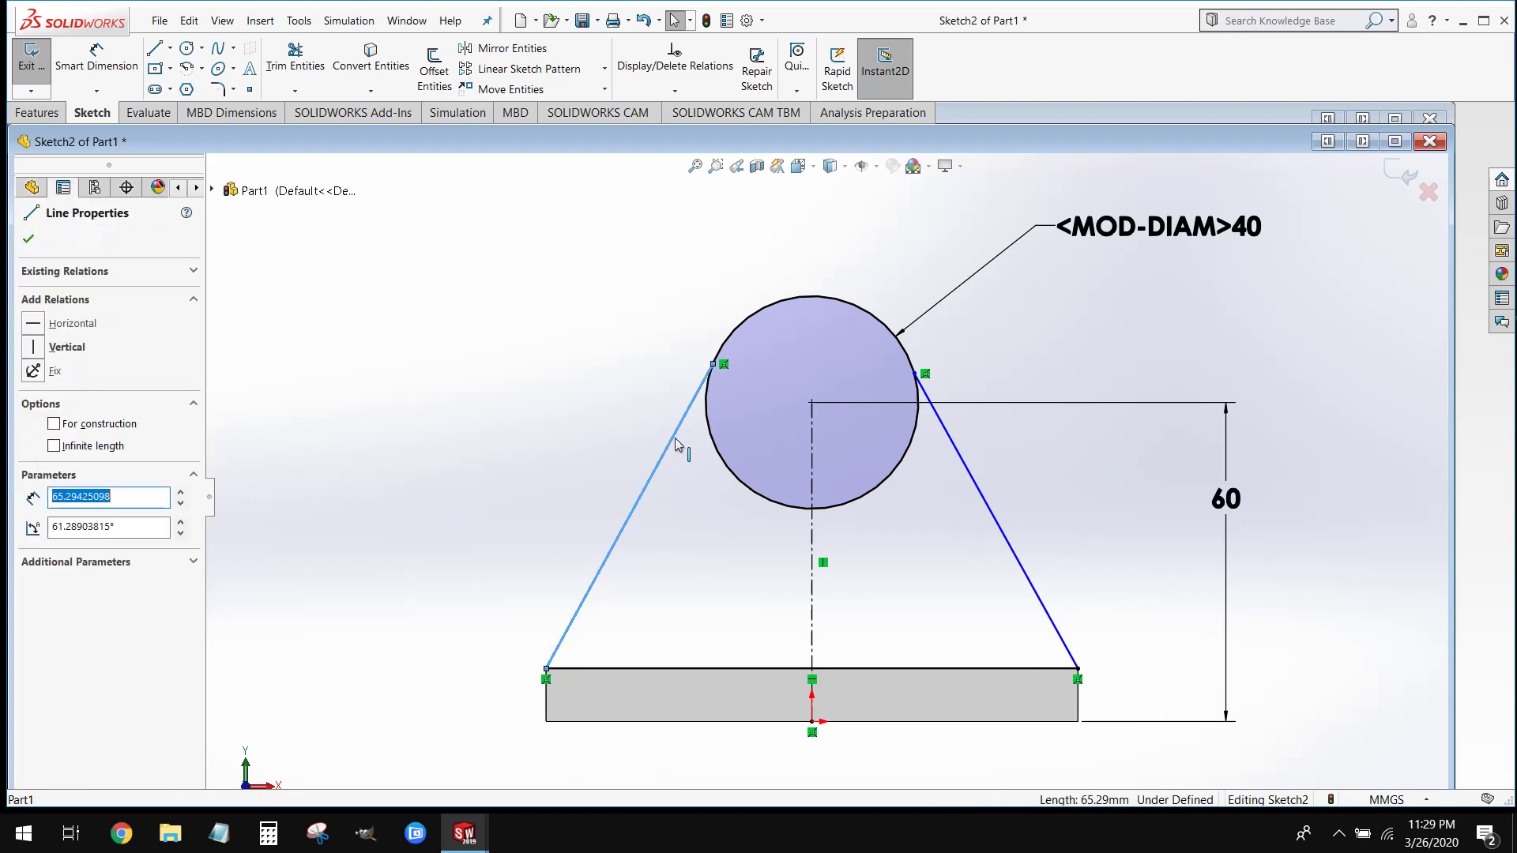
{"action": "left_click", "coordinate": [722, 467], "text": "ctrl"}
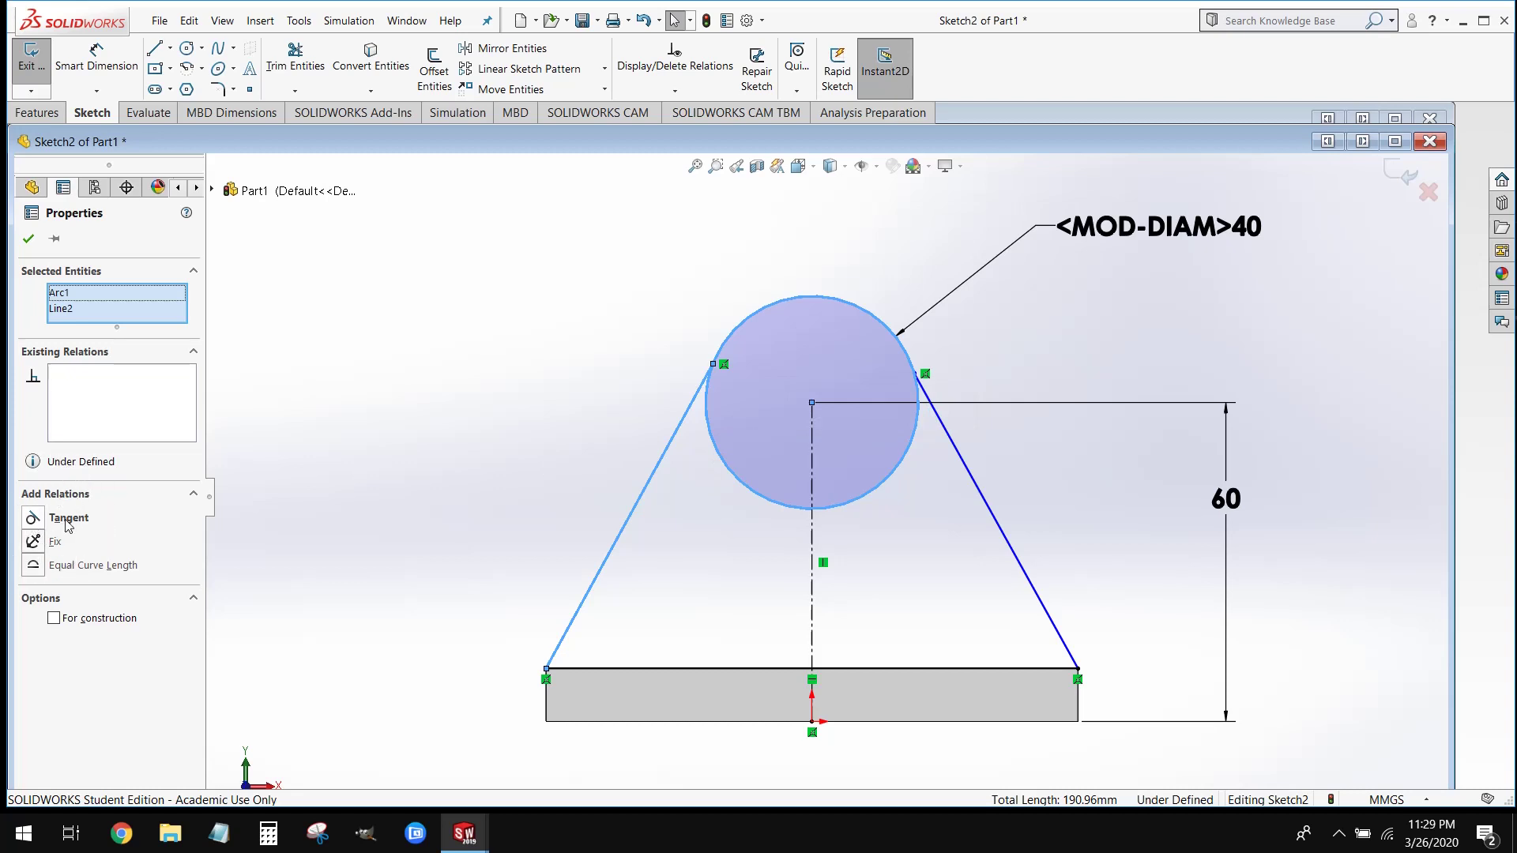
{"action": "left_click", "coordinate": [34, 519]}
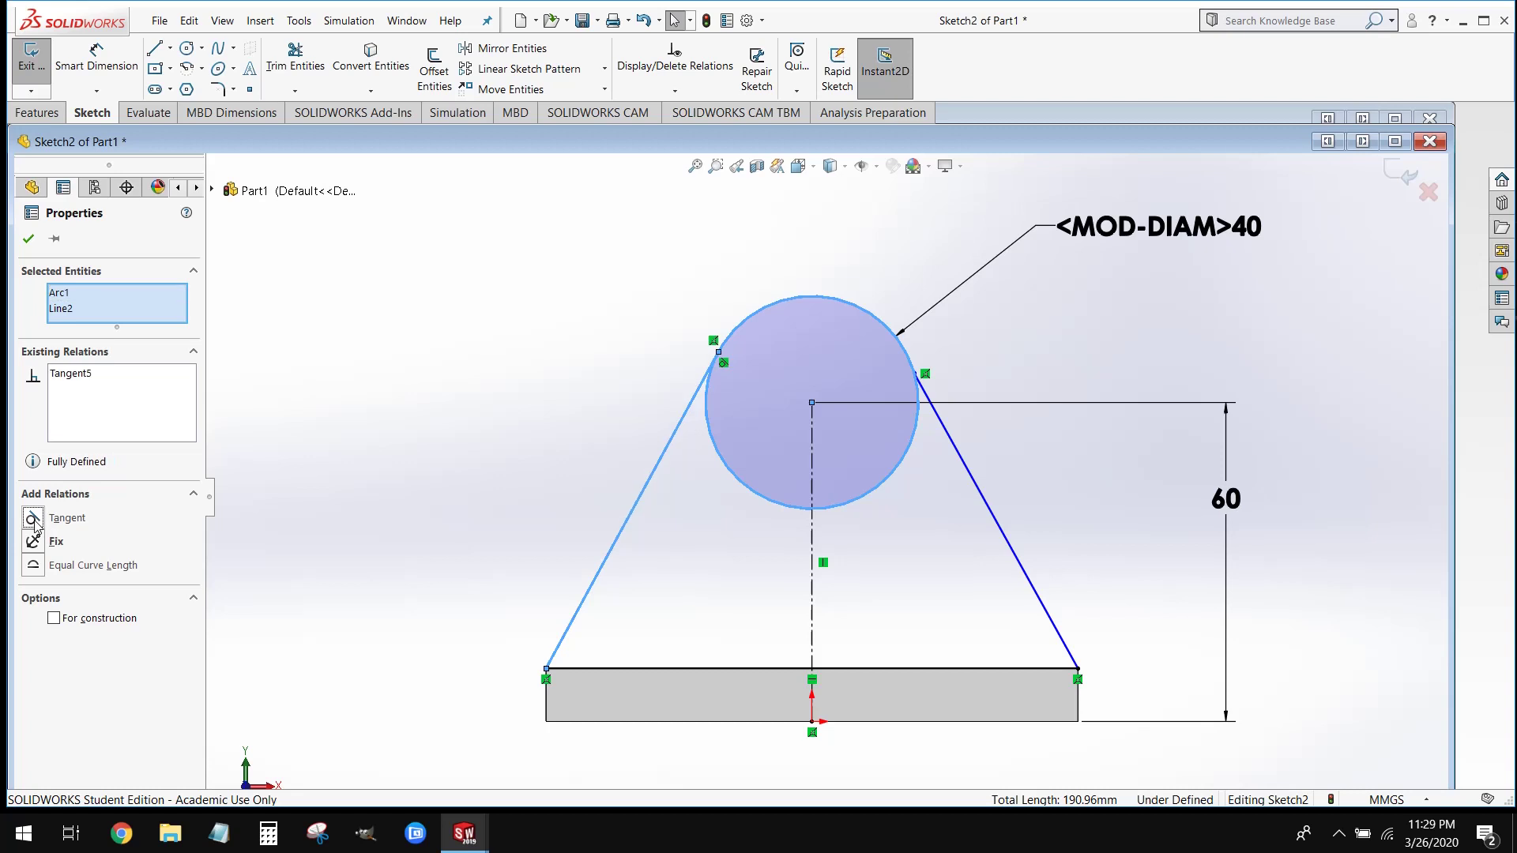
{"action": "key", "text": "Escape"}
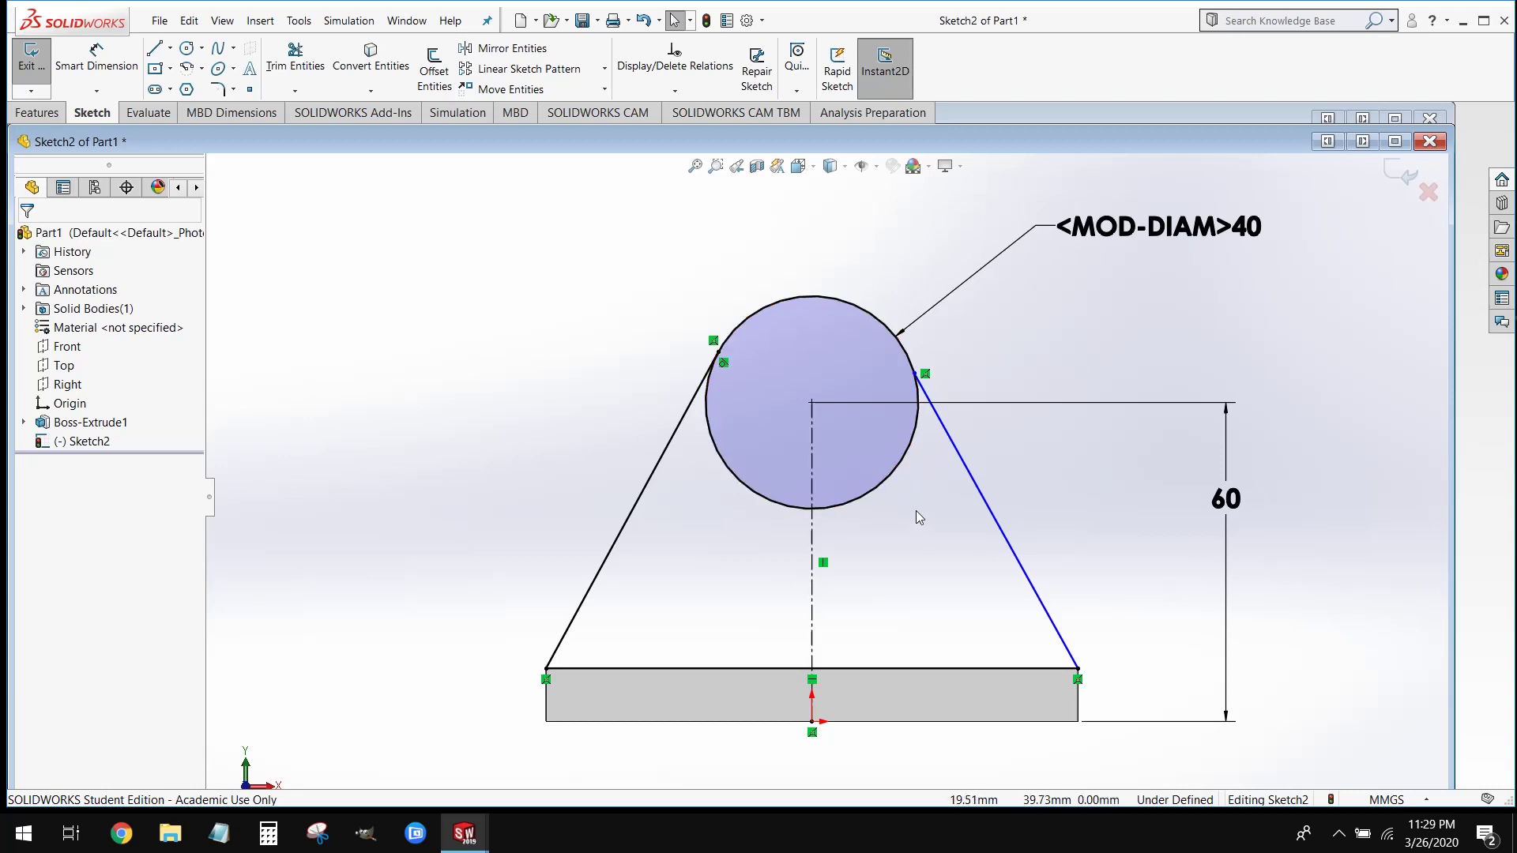
Make the right slanted line tangent to the circle.
{"action": "left_click", "coordinate": [950, 444]}
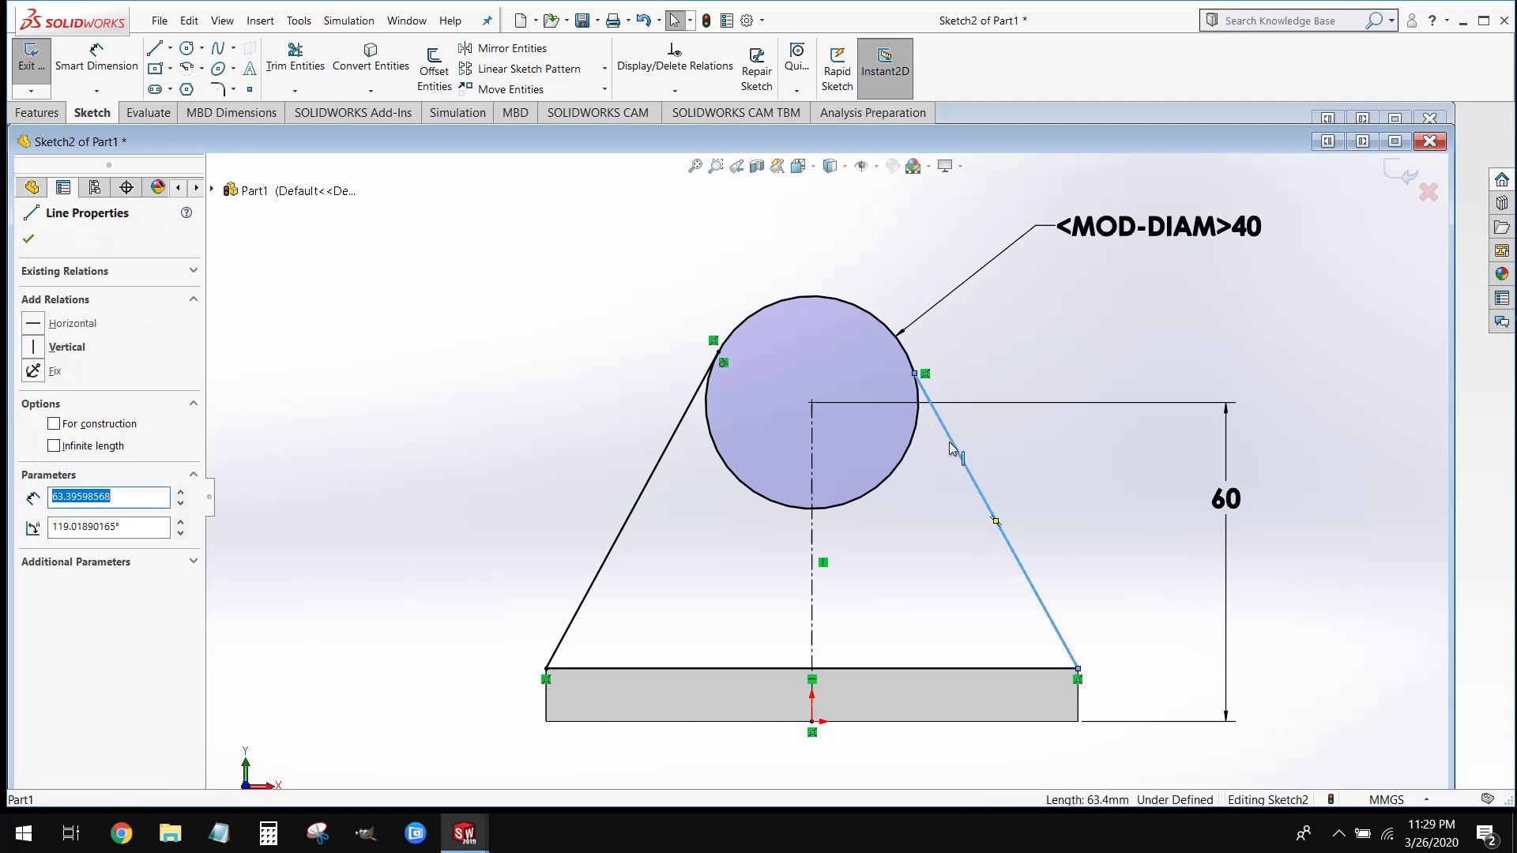
{"action": "left_click", "coordinate": [909, 464], "text": "ctrl"}
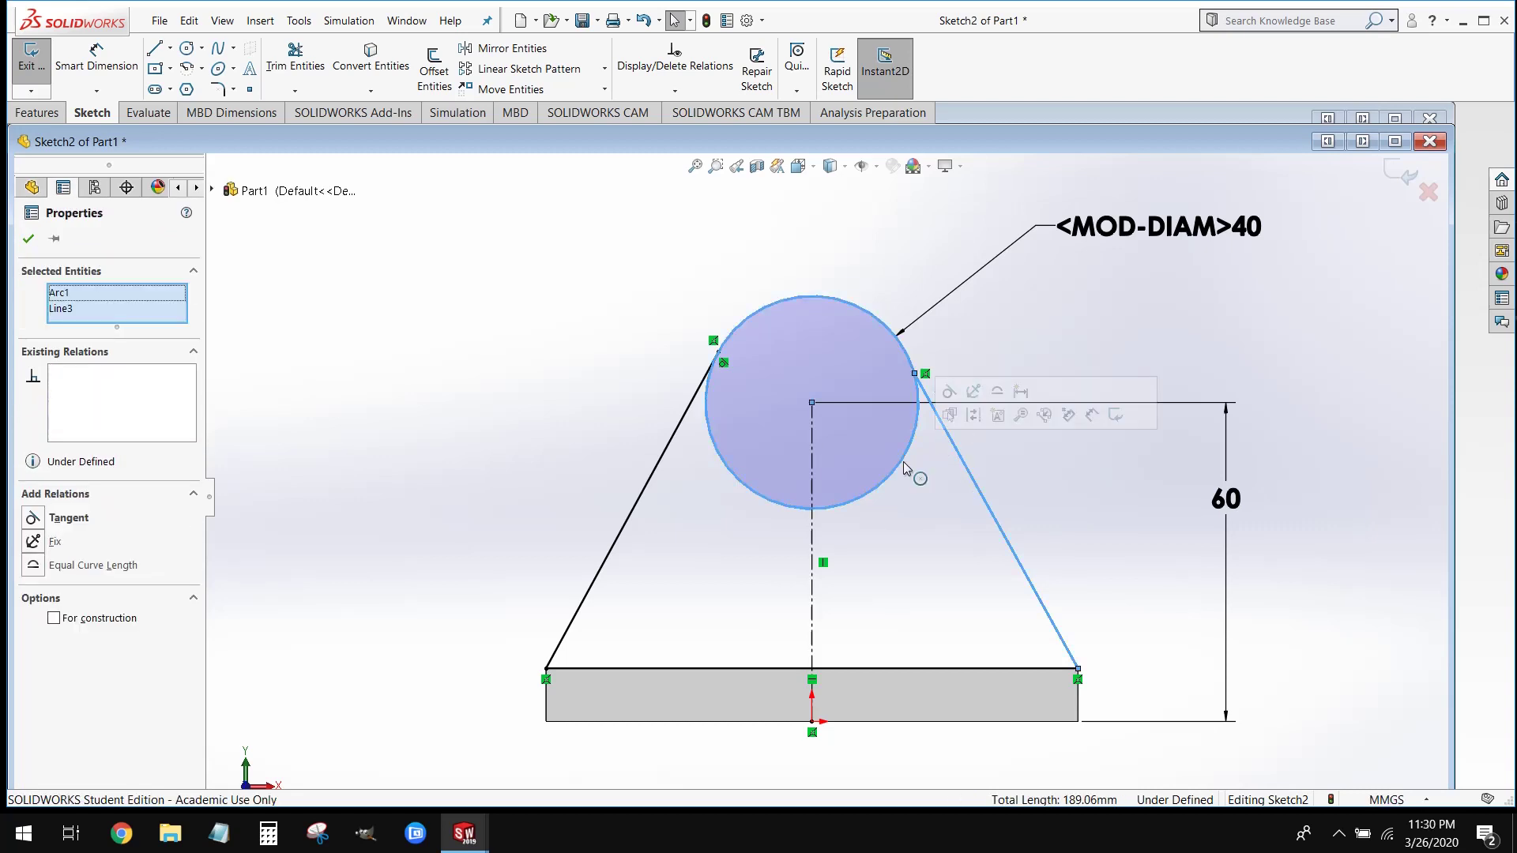
{"action": "left_click", "coordinate": [43, 517]}
{"action": "left_click", "coordinate": [387, 471]}
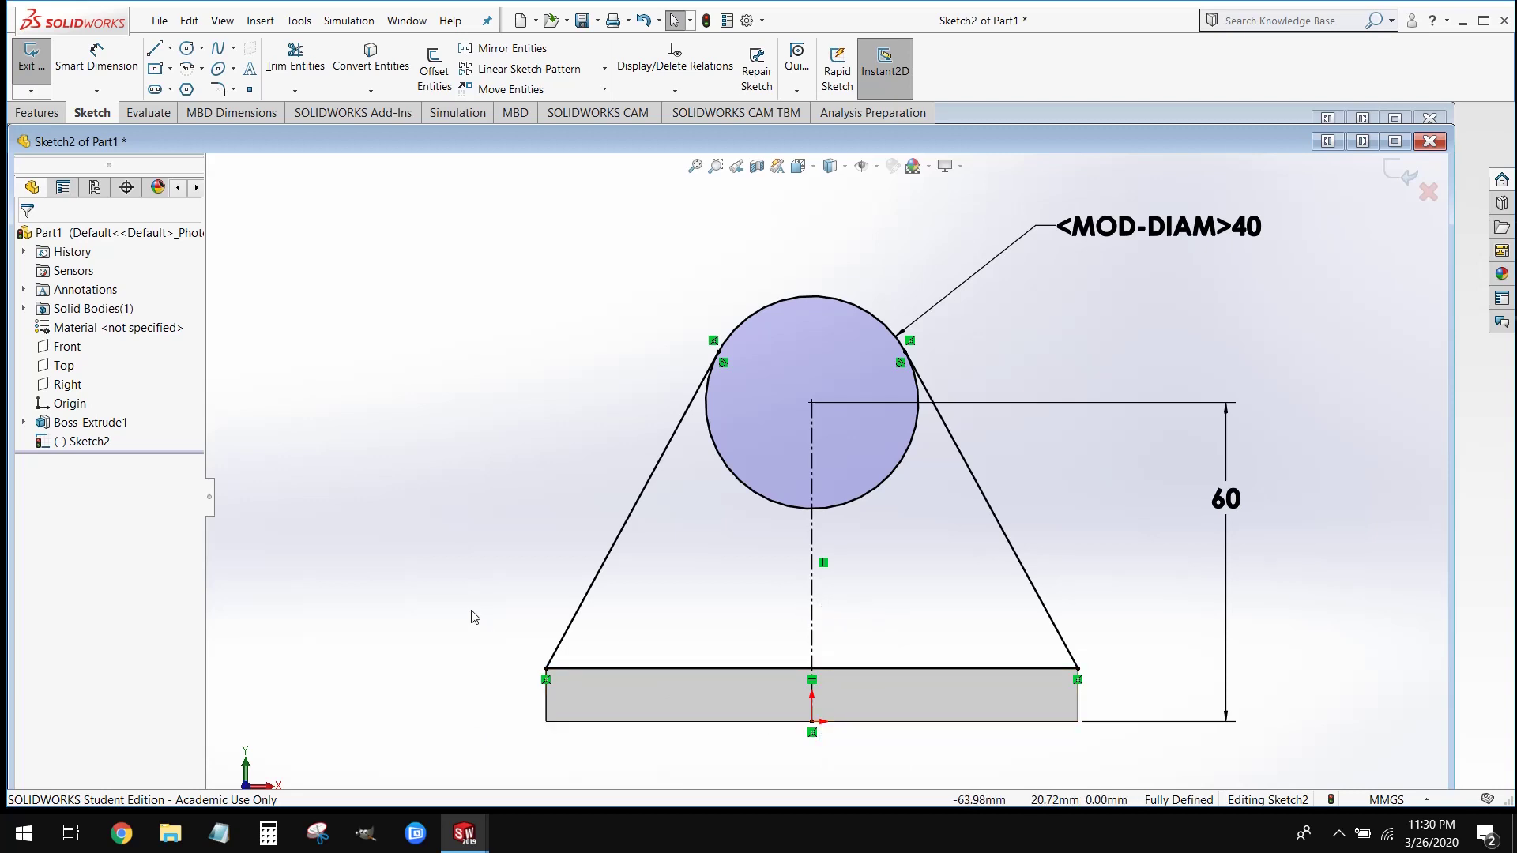
Extrude the circle and both regions beneath it 10 mm as a merged upright plate, reversing the direction so it stands over the block.
{"action": "middle_click_drag", "start_coordinate": [474, 617], "coordinate": [571, 636]}
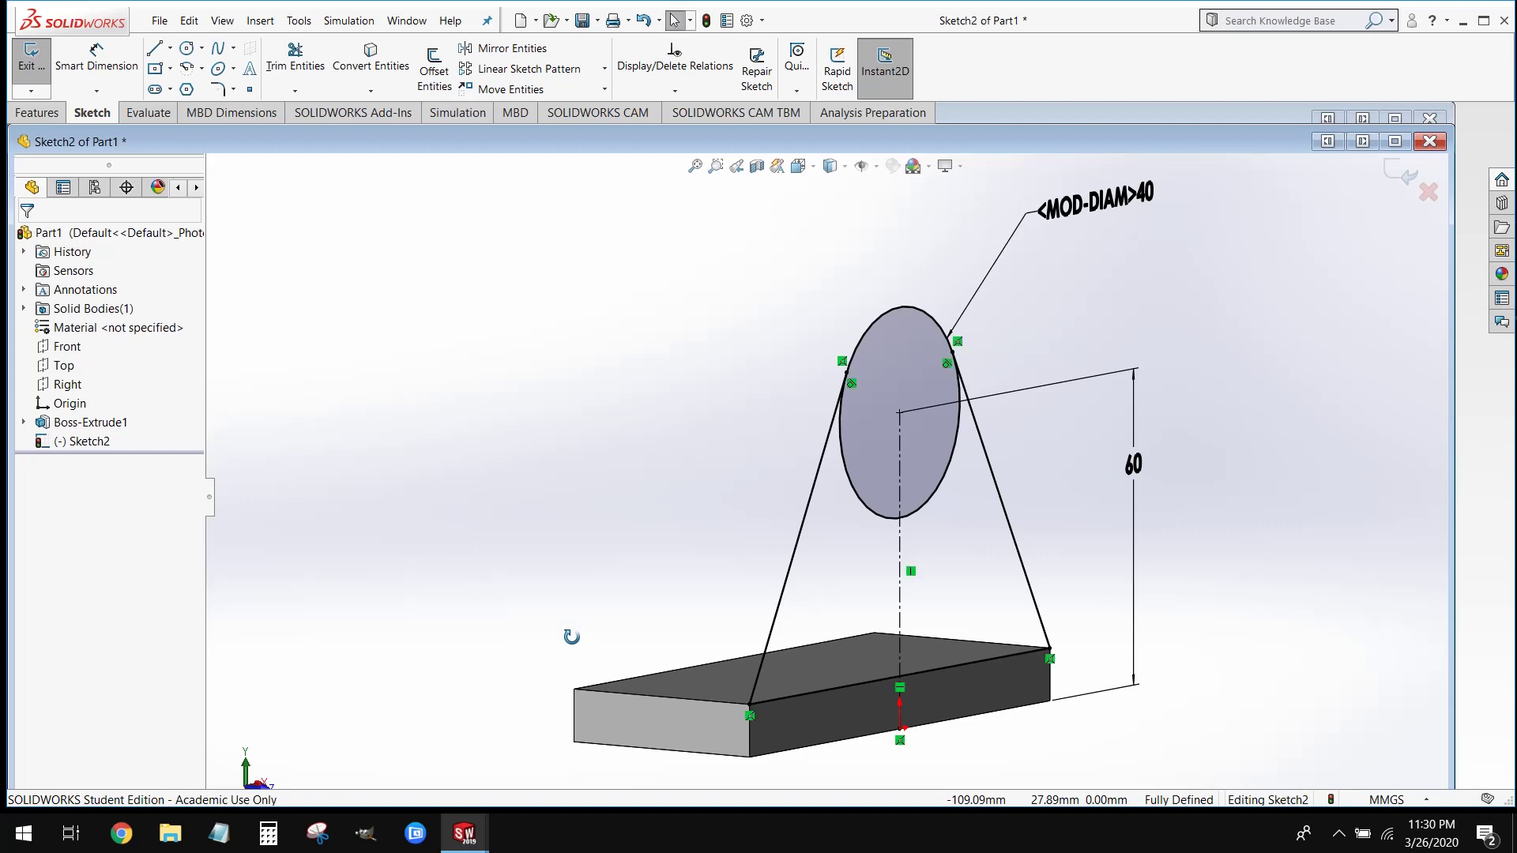
{"action": "left_click", "coordinate": [37, 113]}
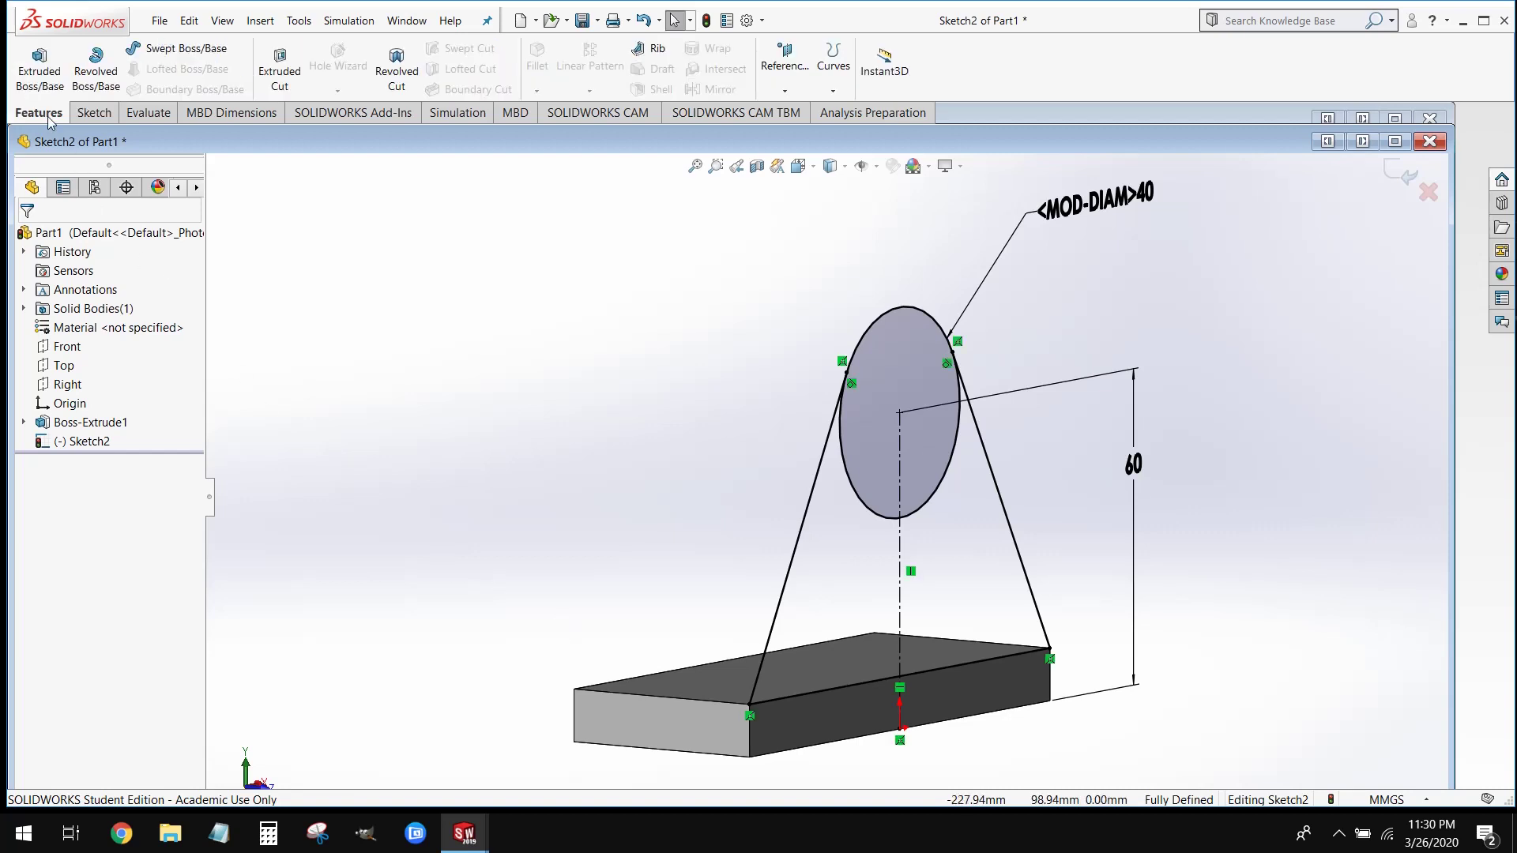
{"action": "left_click", "coordinate": [39, 70]}
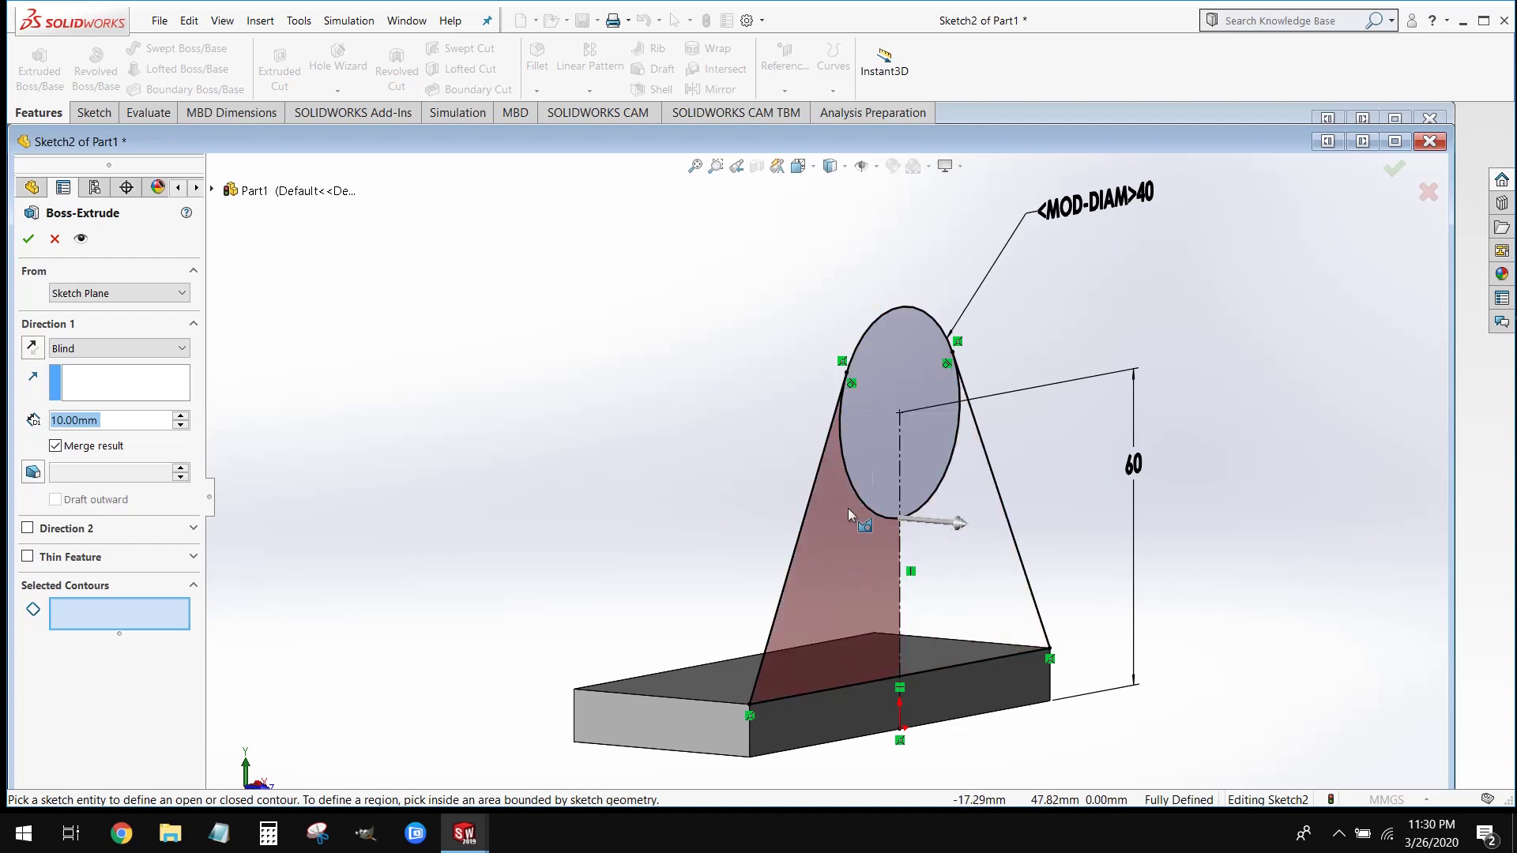
{"action": "left_click", "coordinate": [865, 556]}
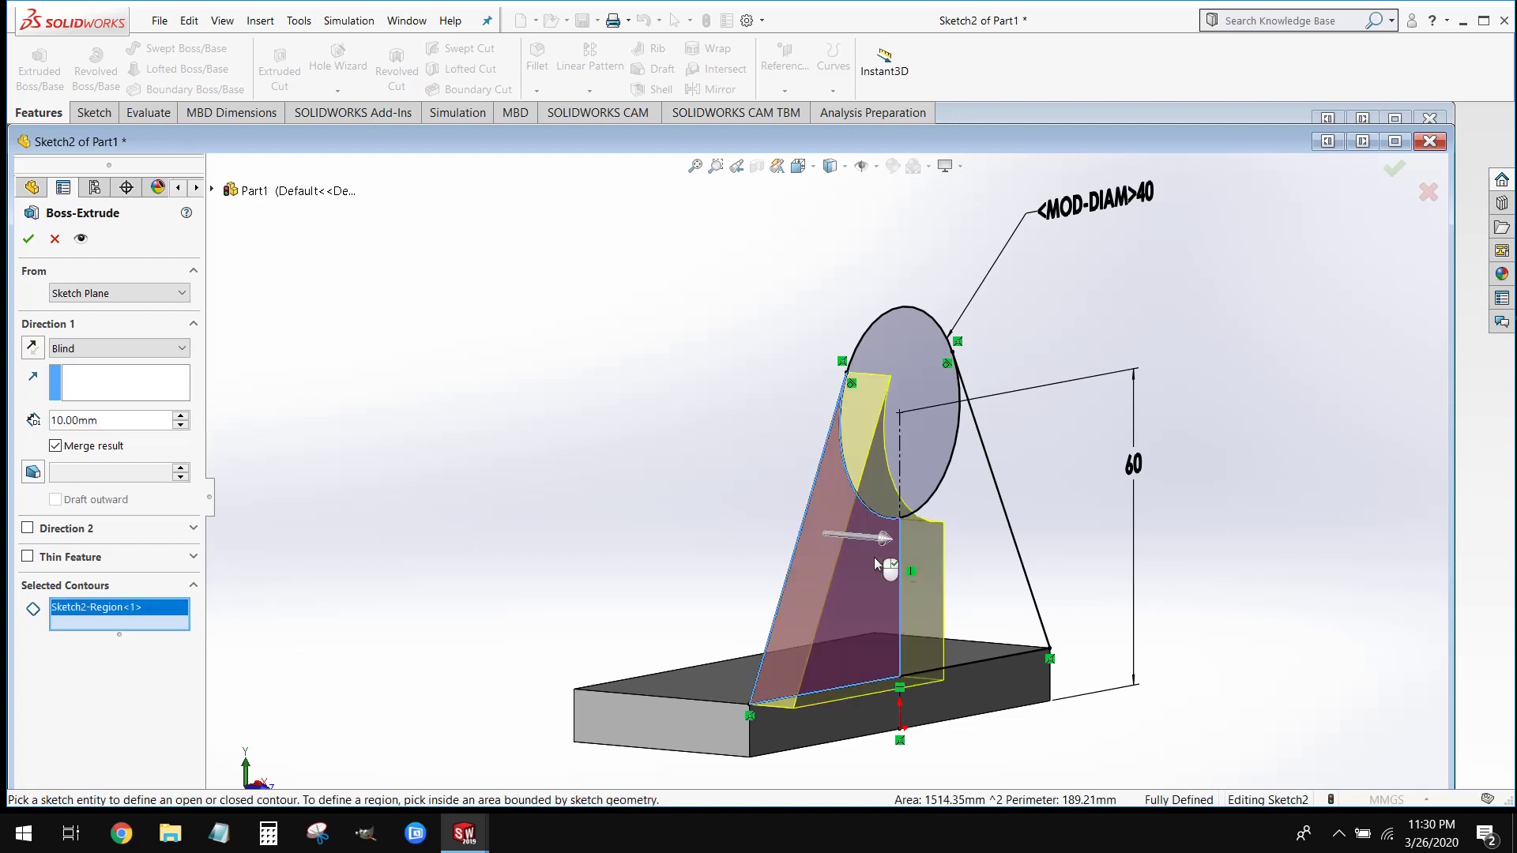
{"action": "left_click", "coordinate": [942, 557]}
{"action": "left_click", "coordinate": [937, 439]}
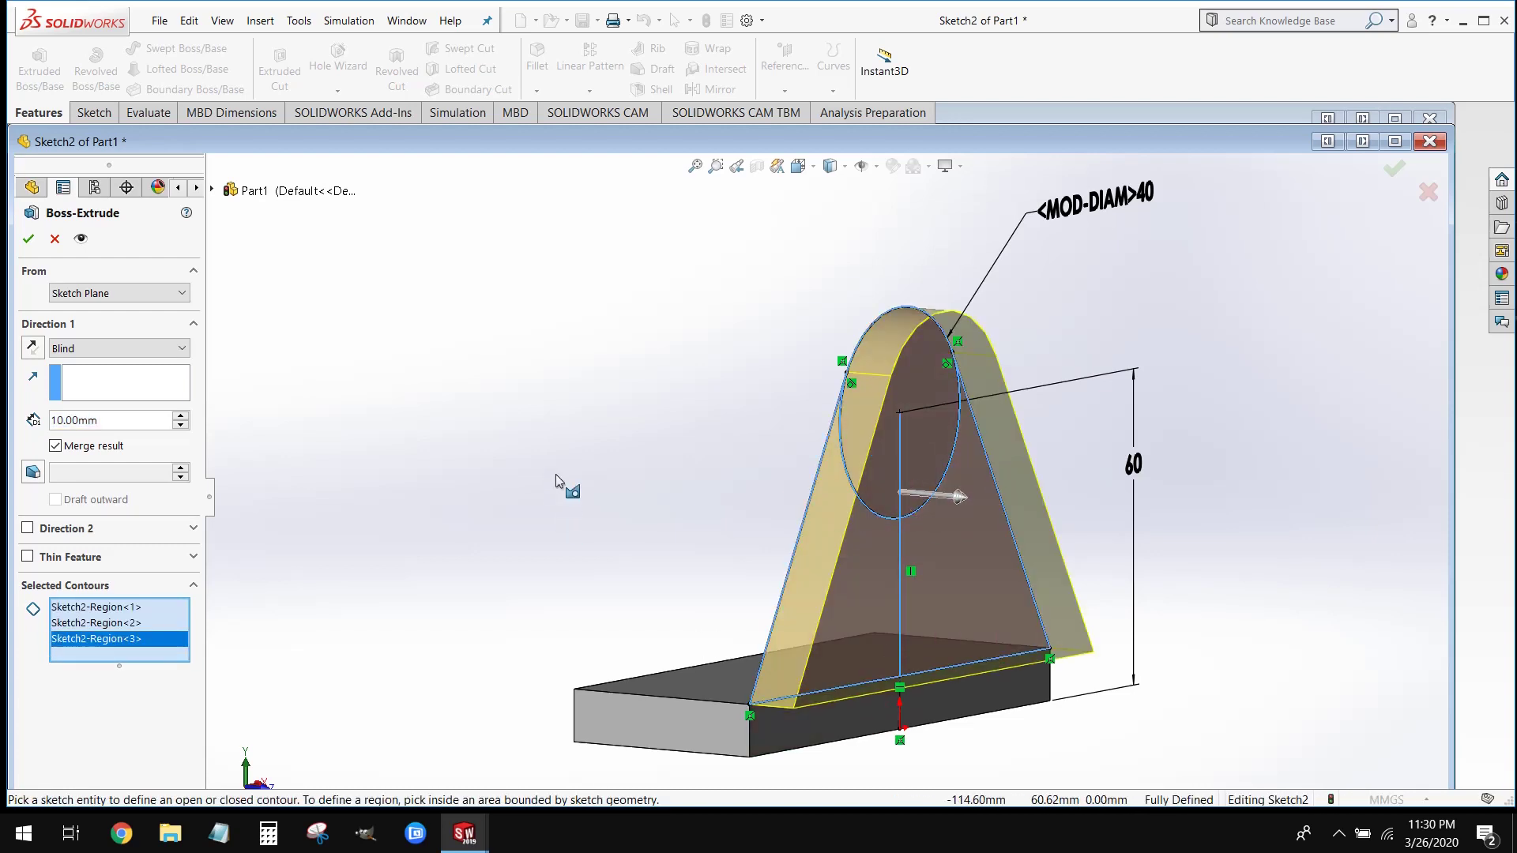
{"action": "middle_click_drag", "start_coordinate": [545, 469], "coordinate": [581, 478]}
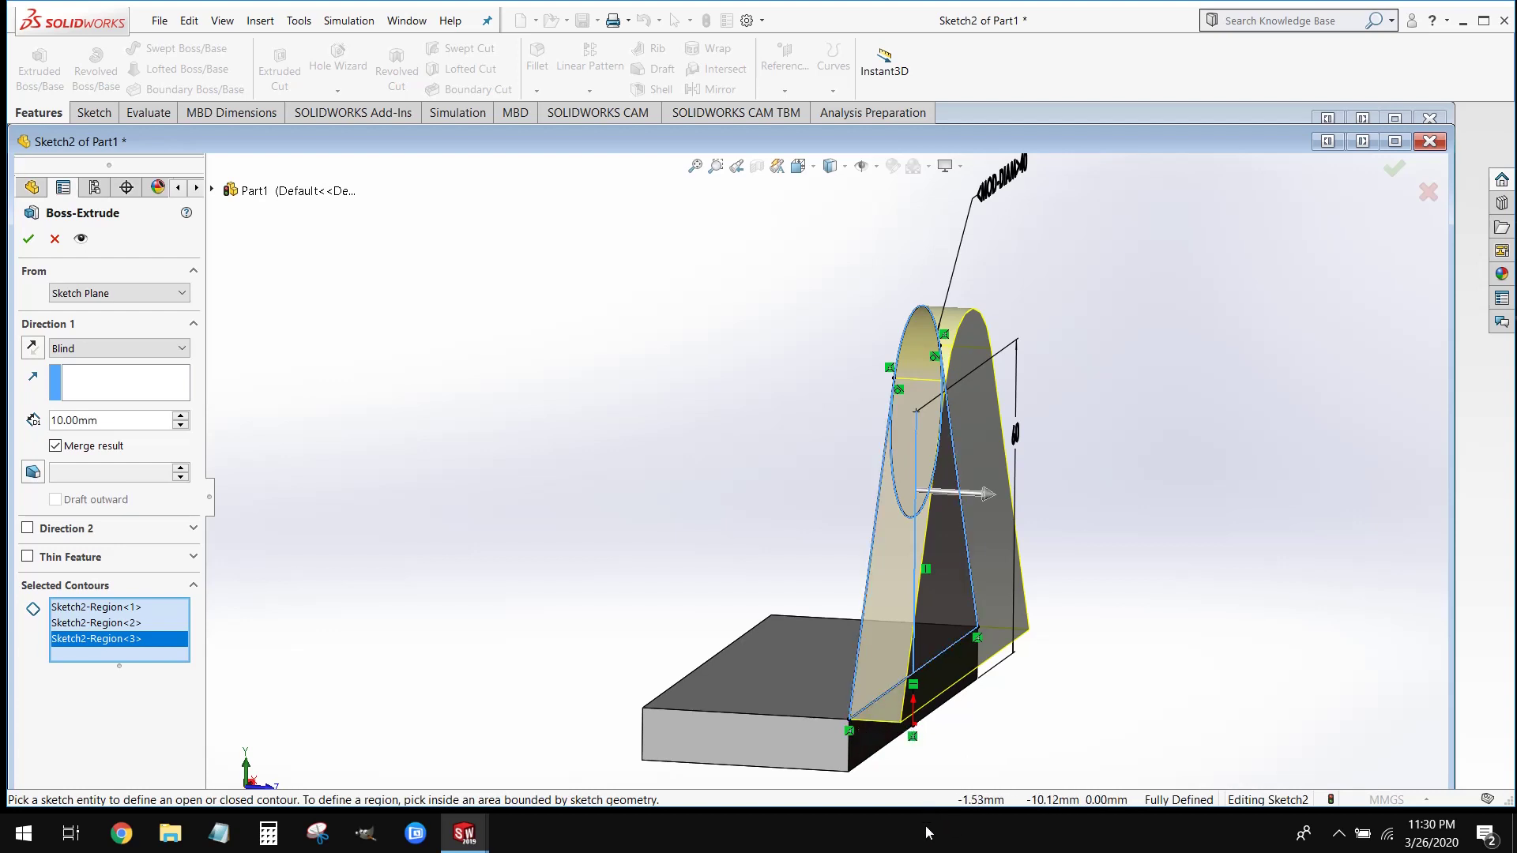
{"action": "key", "text": "z"}
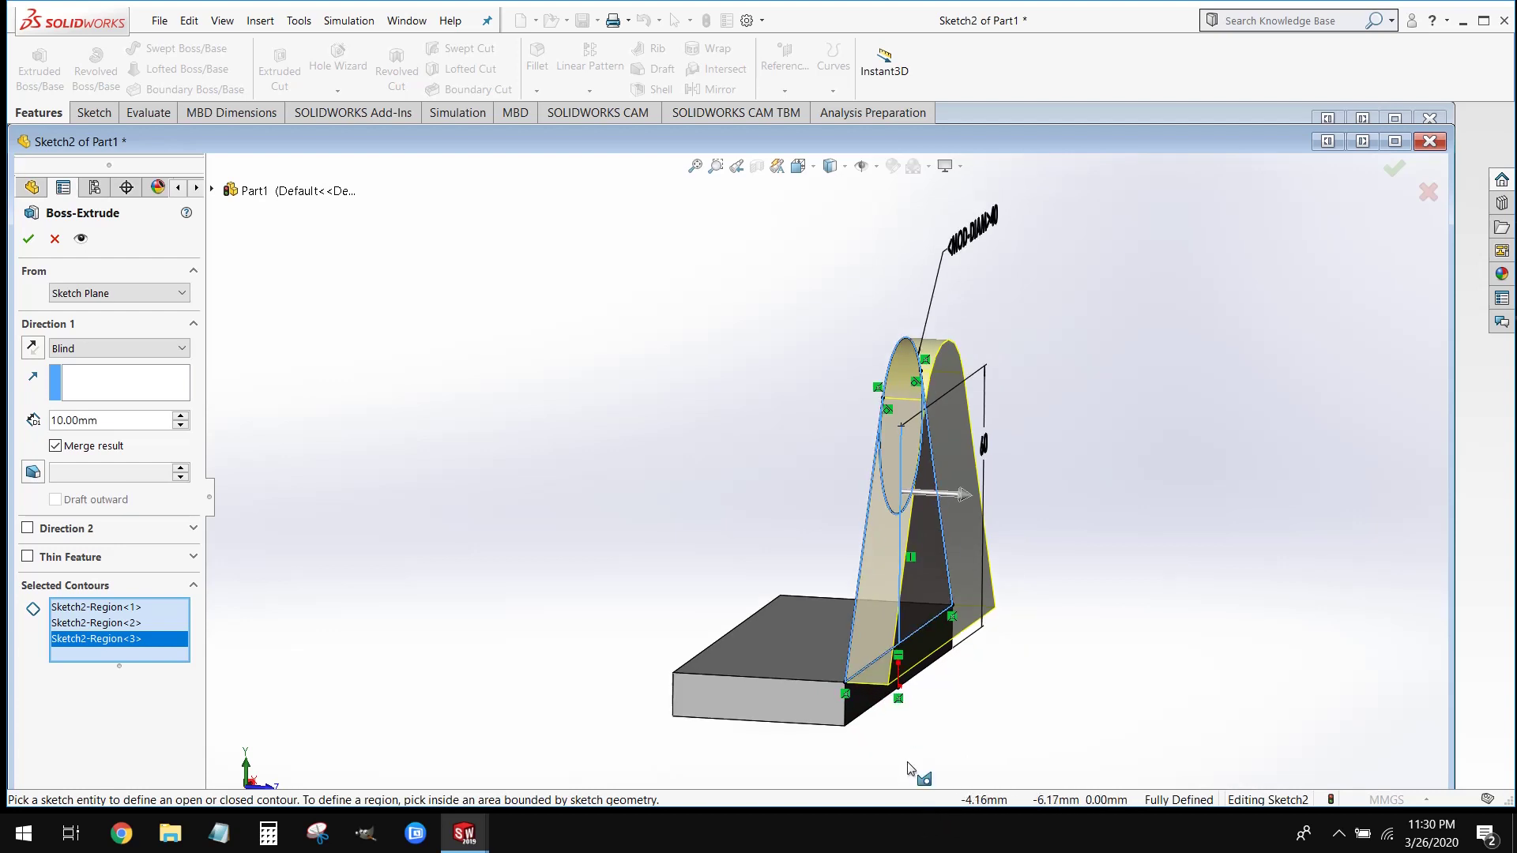
{"action": "left_click", "coordinate": [32, 346]}
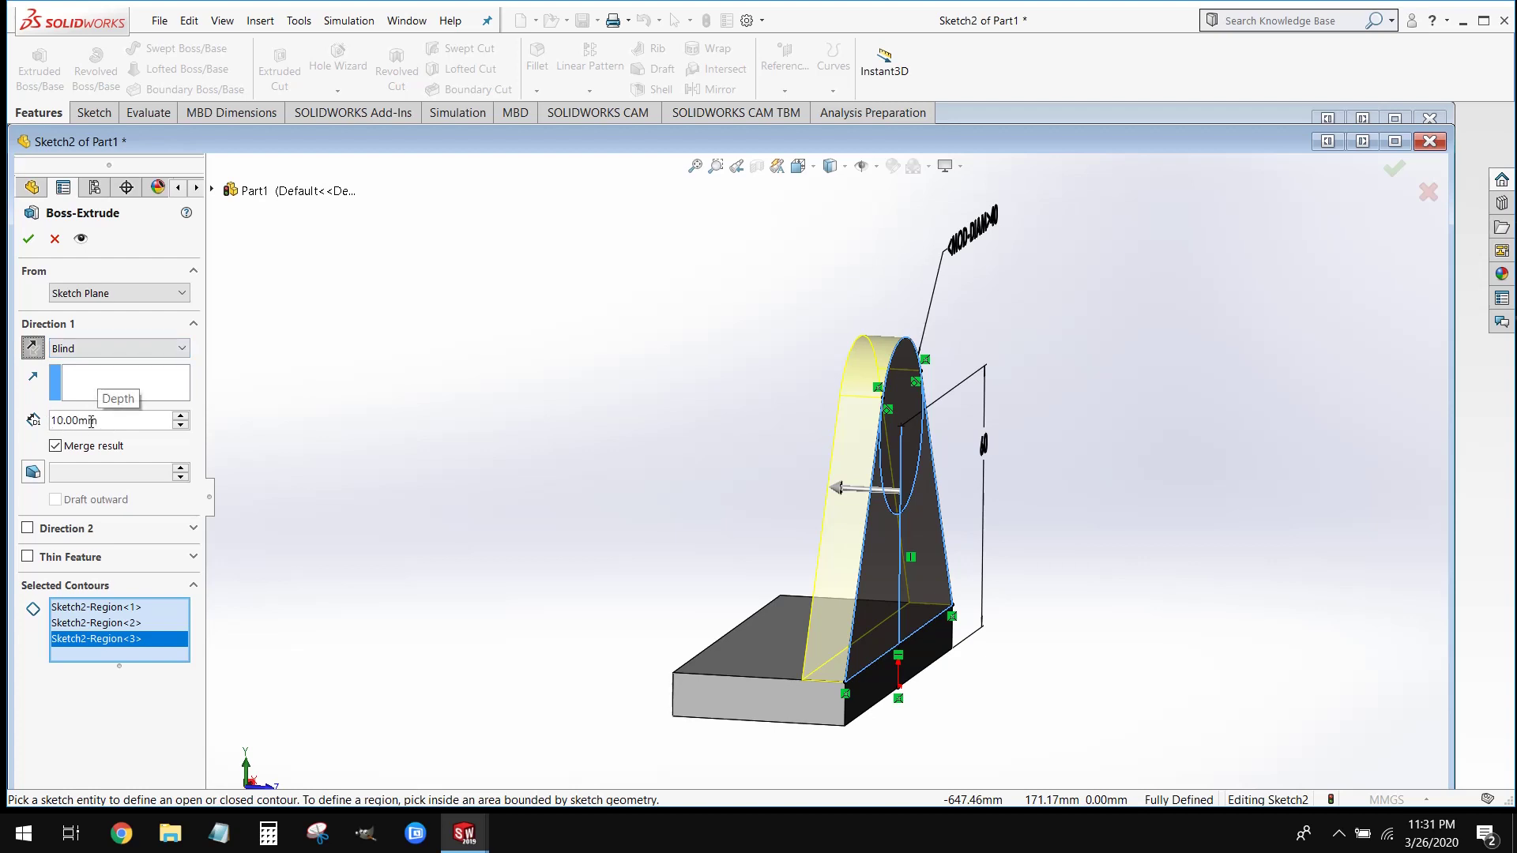
{"action": "left_click", "coordinate": [37, 241]}
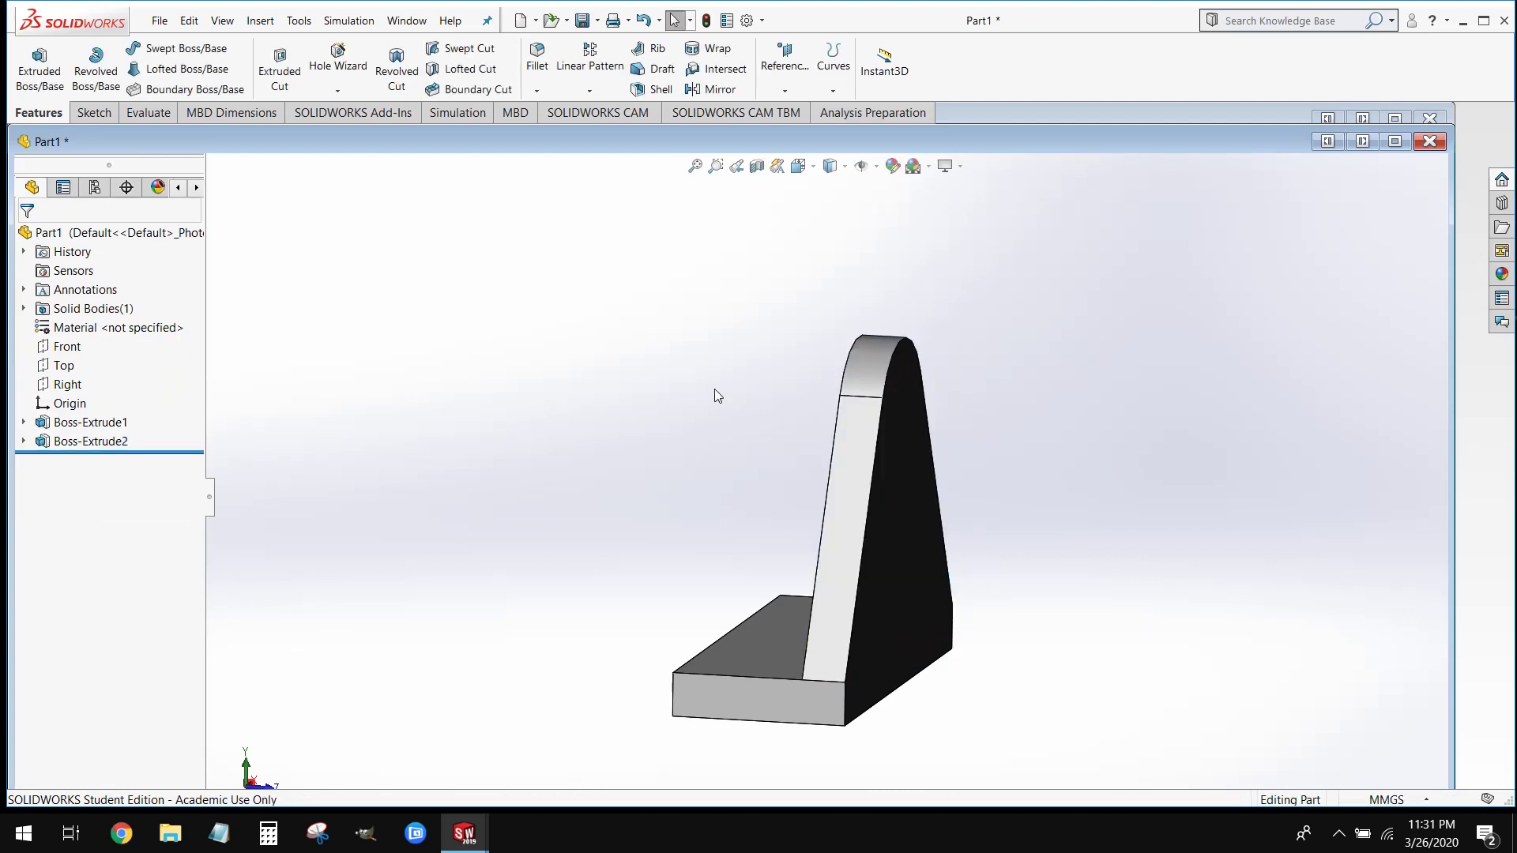
Sketch a circle of about 19.9 mm radius on the plate's large outer face, centred on its rounded top and reaching the arc's peak.
{"action": "middle_click_drag", "start_coordinate": [691, 444], "coordinate": [616, 417]}
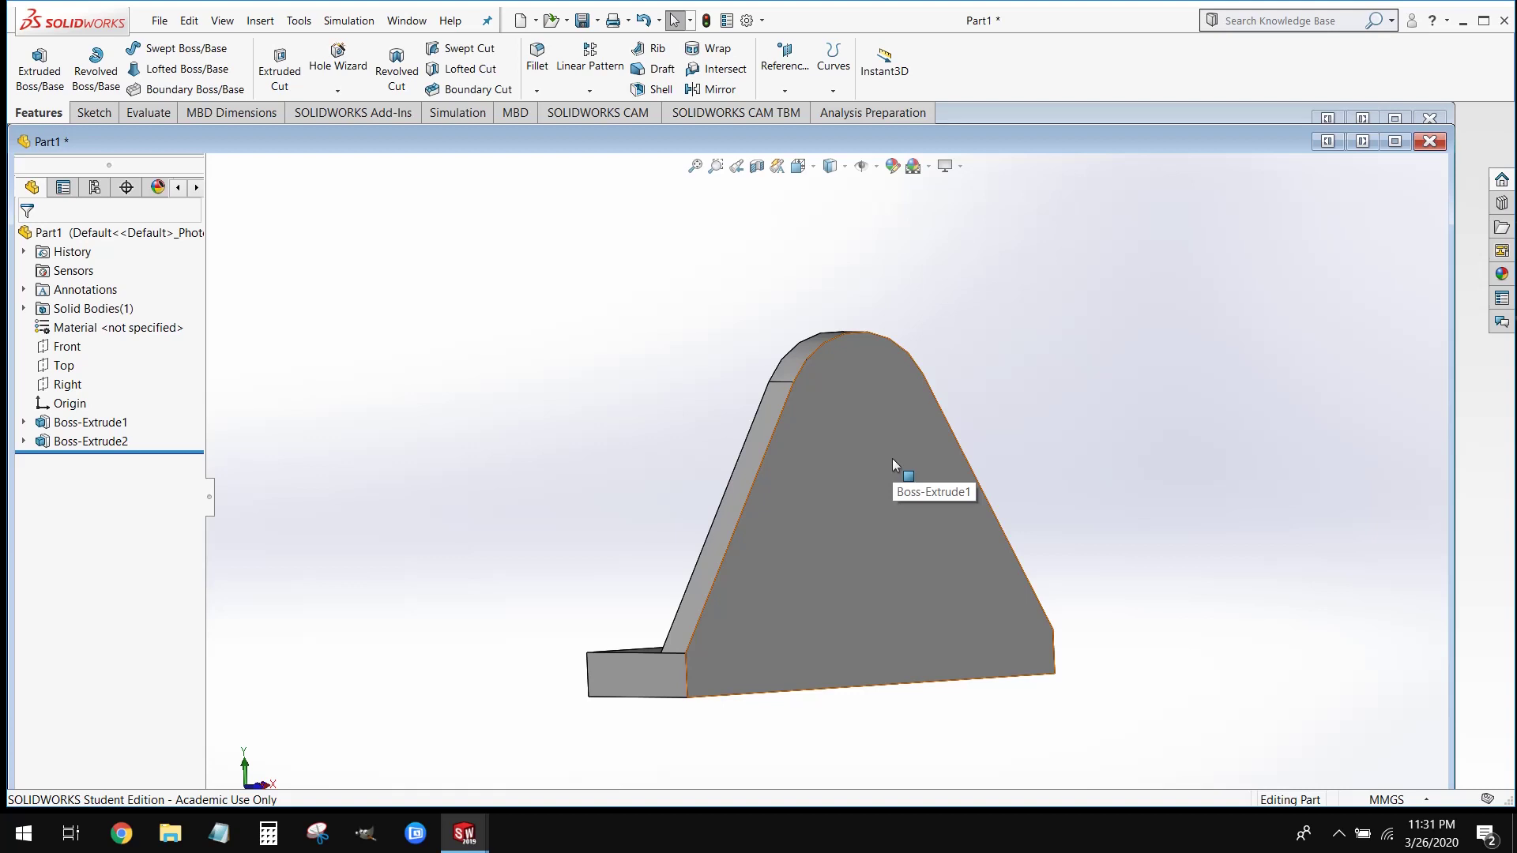
{"action": "left_click", "coordinate": [880, 438]}
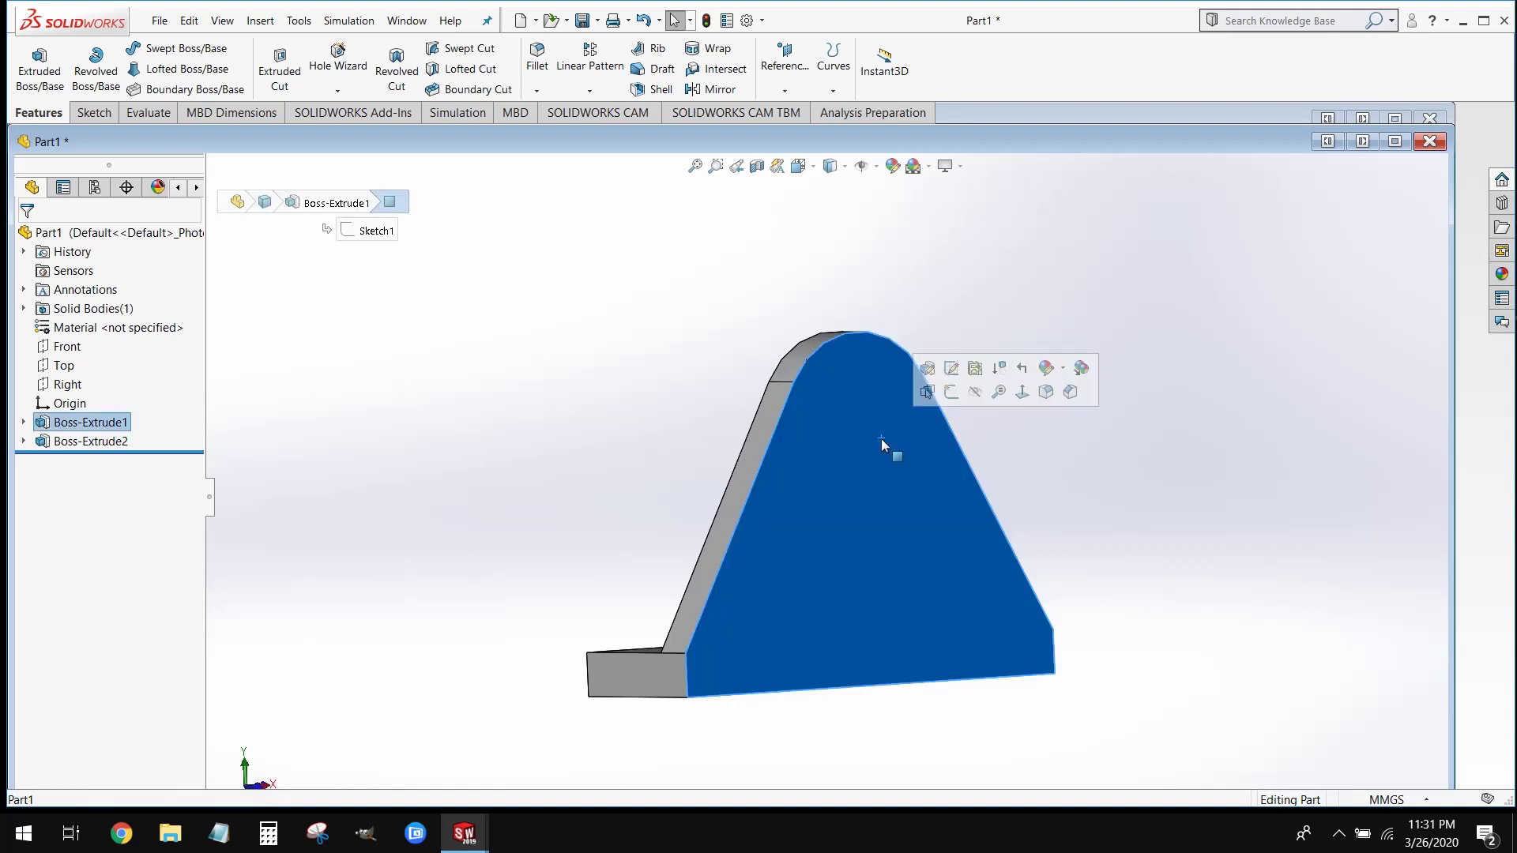
{"action": "right_click", "coordinate": [828, 427]}
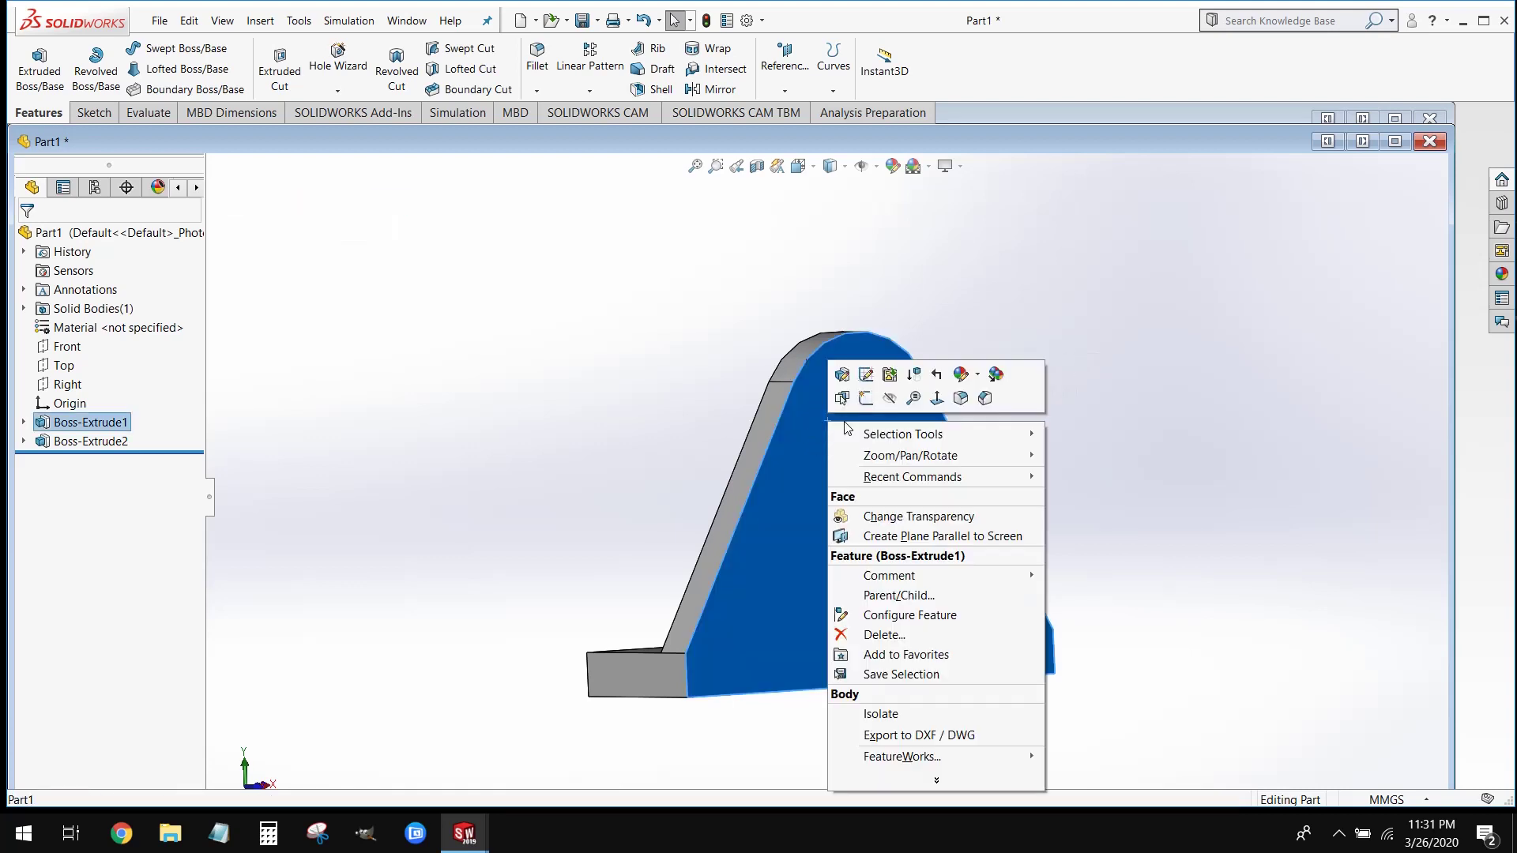
{"action": "left_click", "coordinate": [866, 400]}
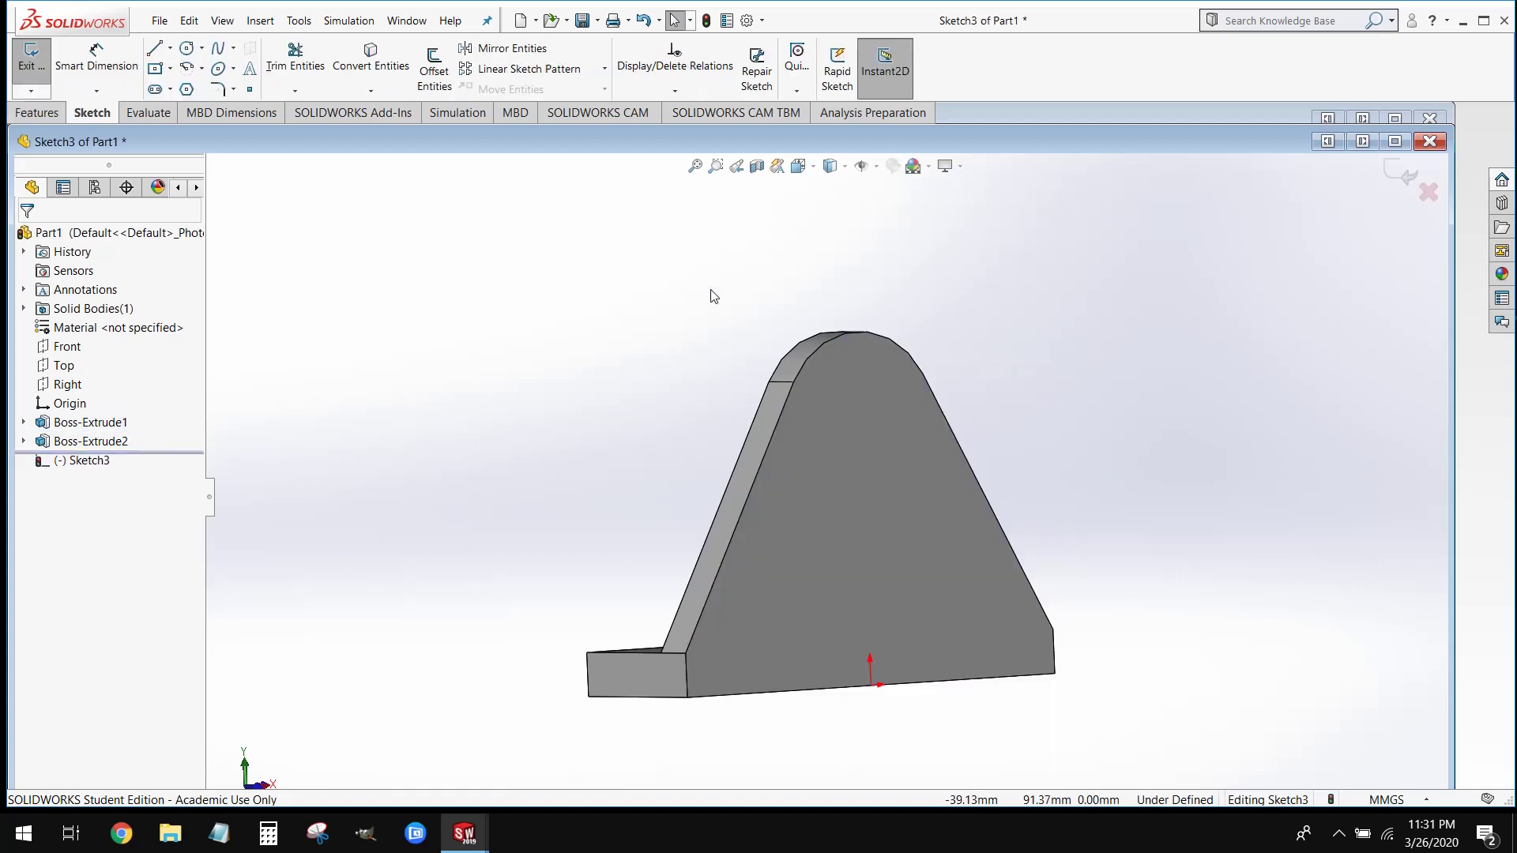
{"action": "middle_click_drag", "start_coordinate": [713, 296], "coordinate": [684, 278]}
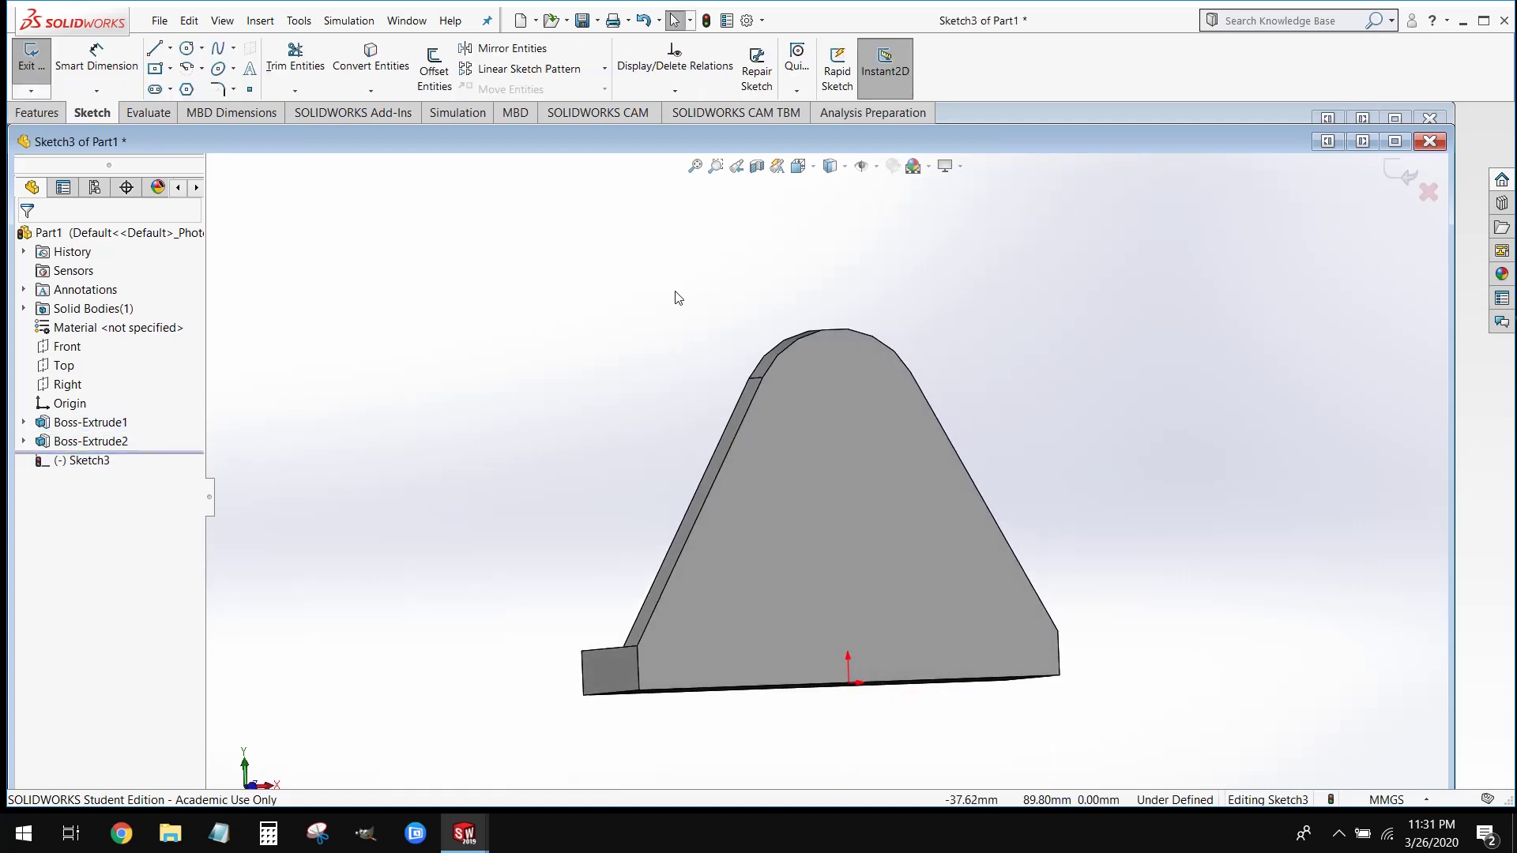
{"action": "key", "text": "ctrl+8"}
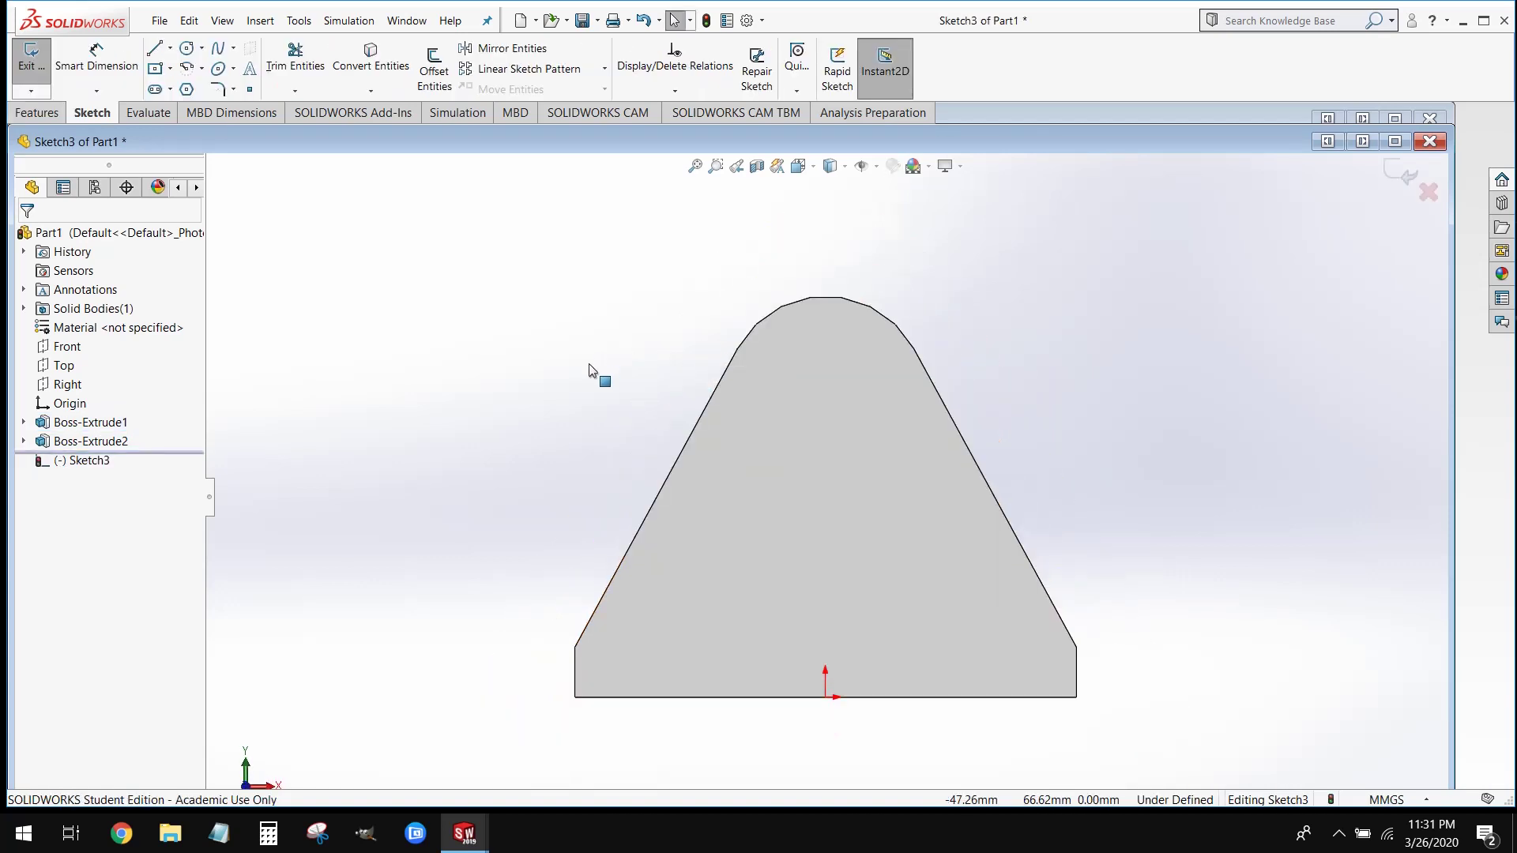
{"action": "left_click", "coordinate": [187, 49]}
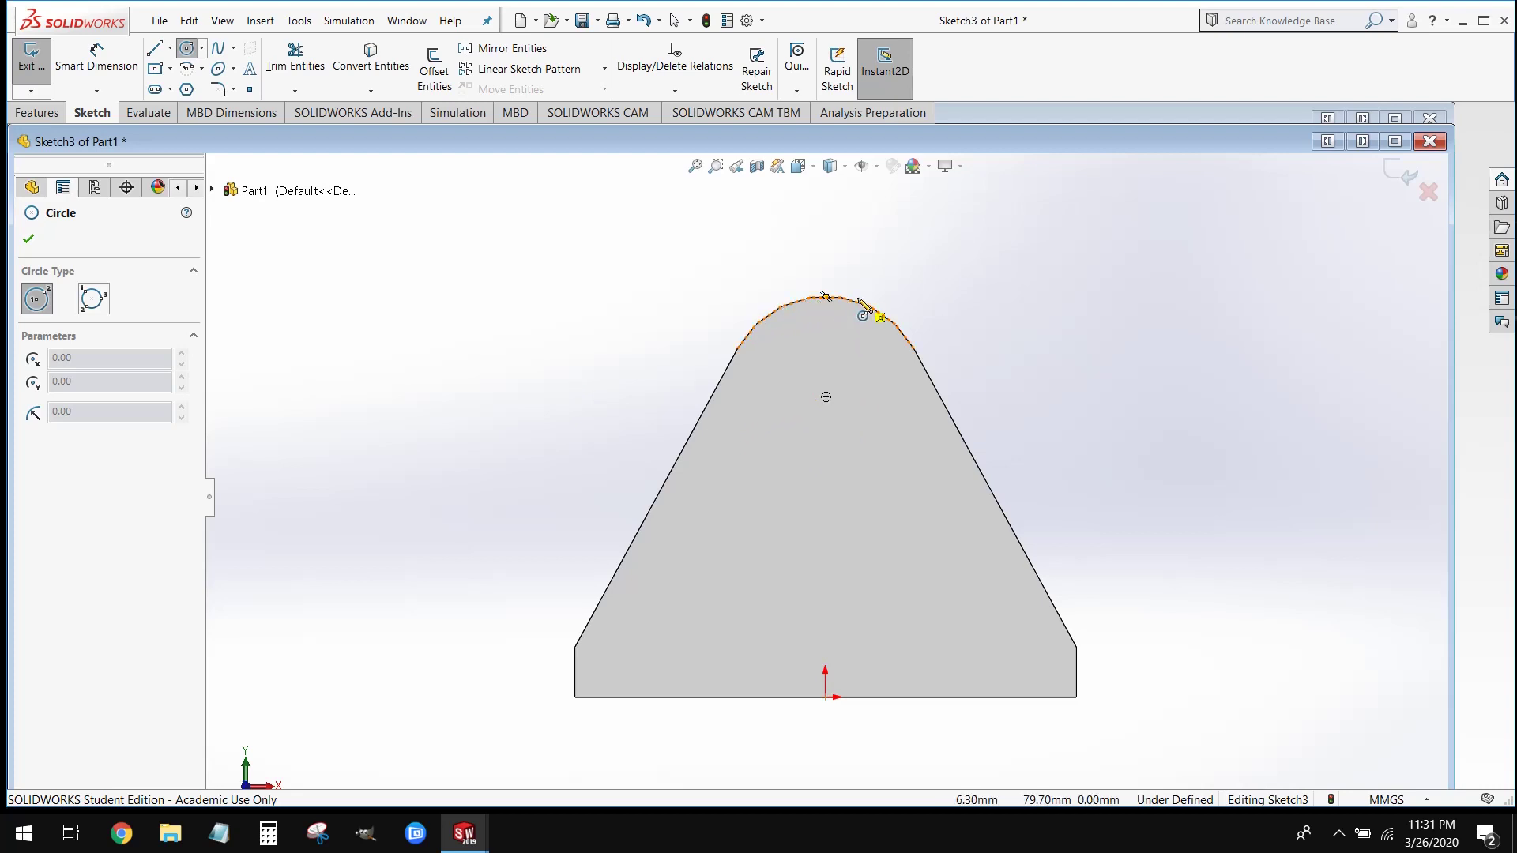
{"action": "left_click", "coordinate": [825, 397]}
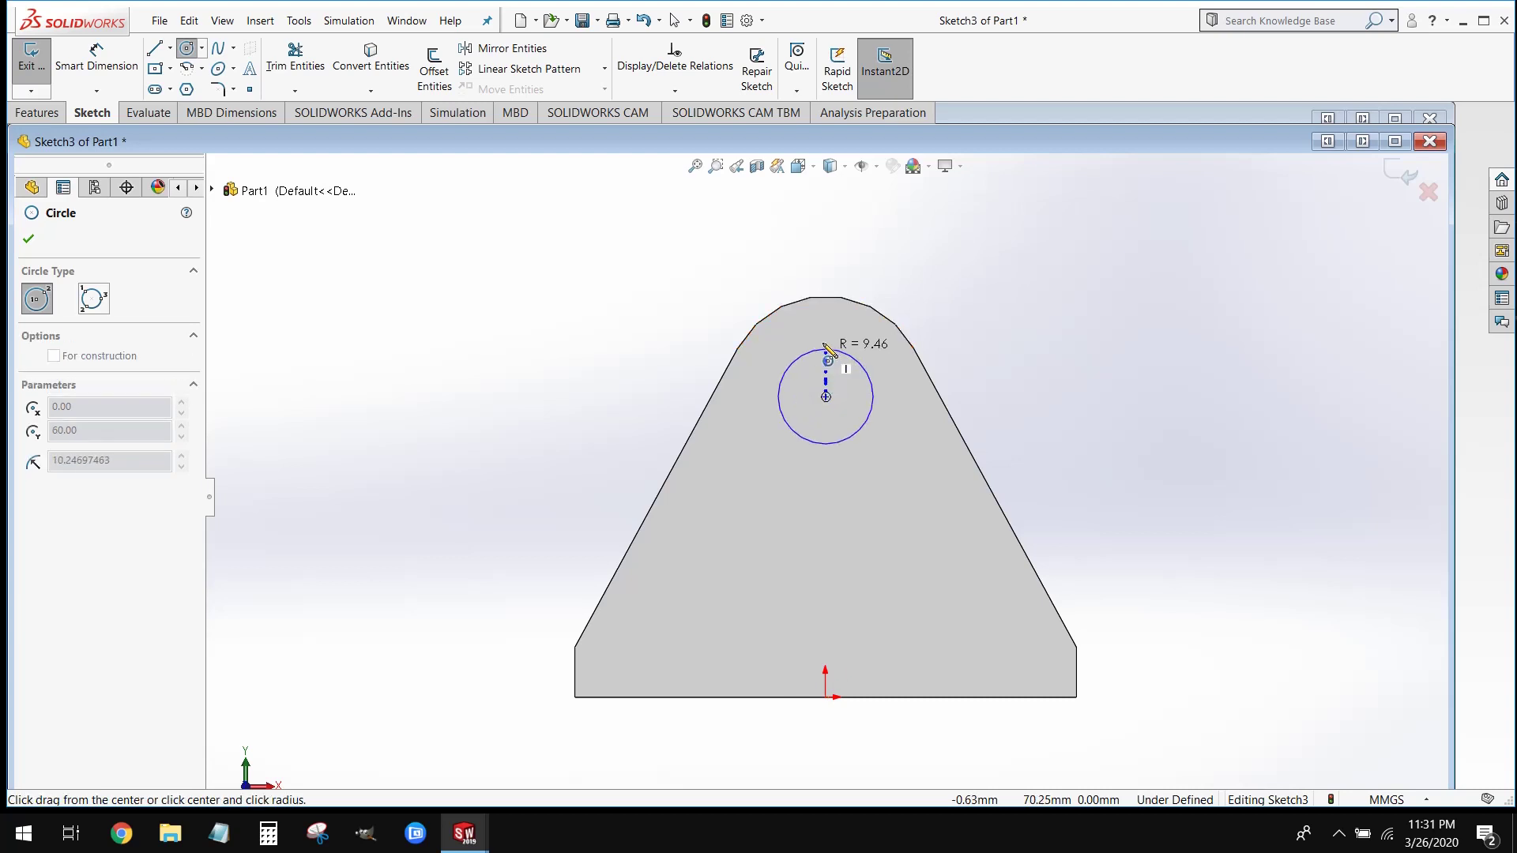
{"action": "left_click", "coordinate": [826, 297]}
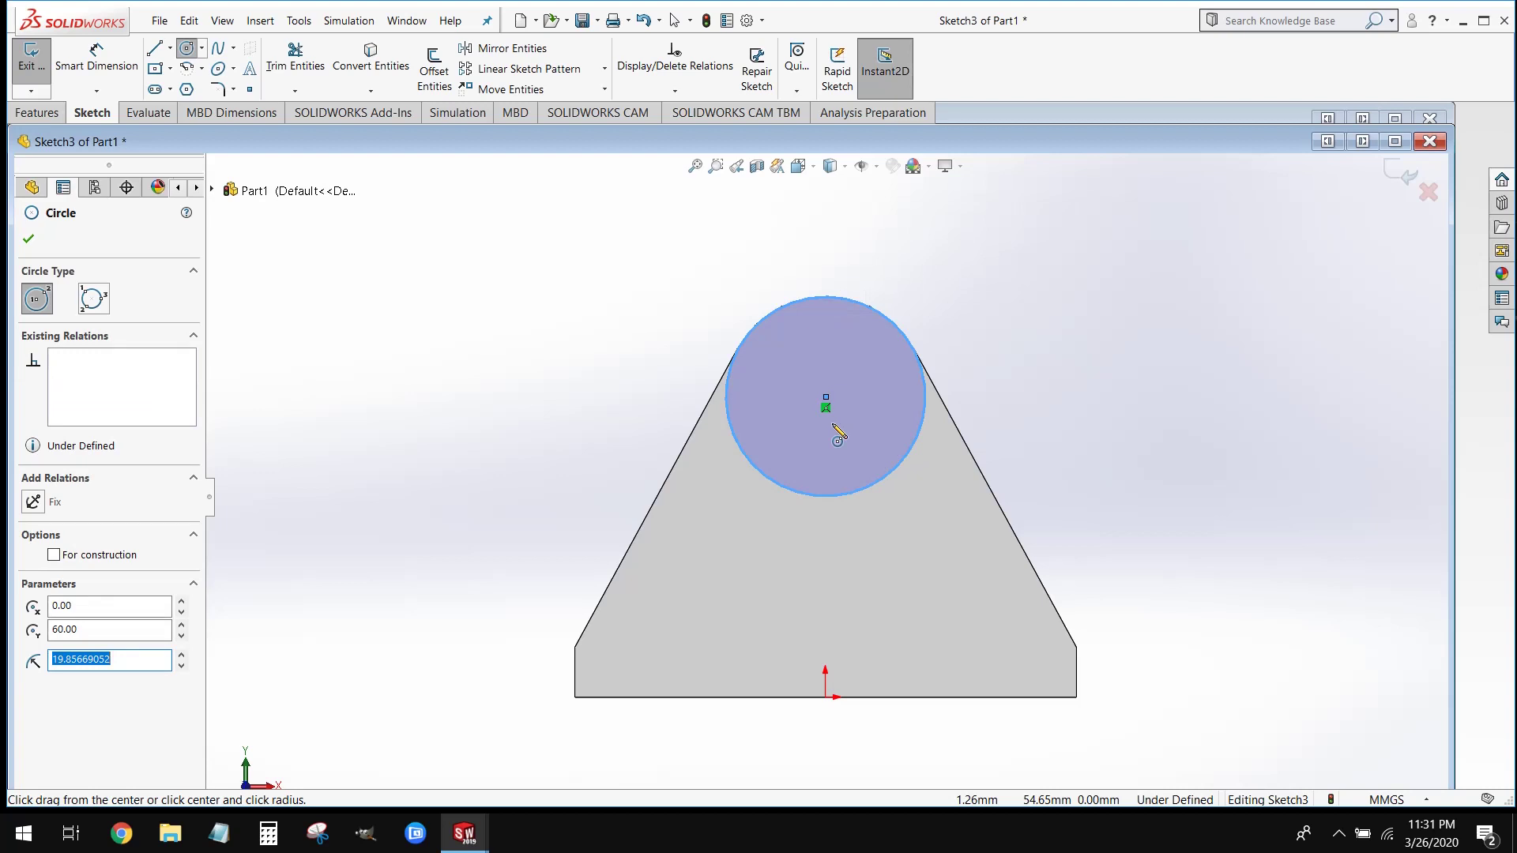
{"action": "key", "text": "Escape"}
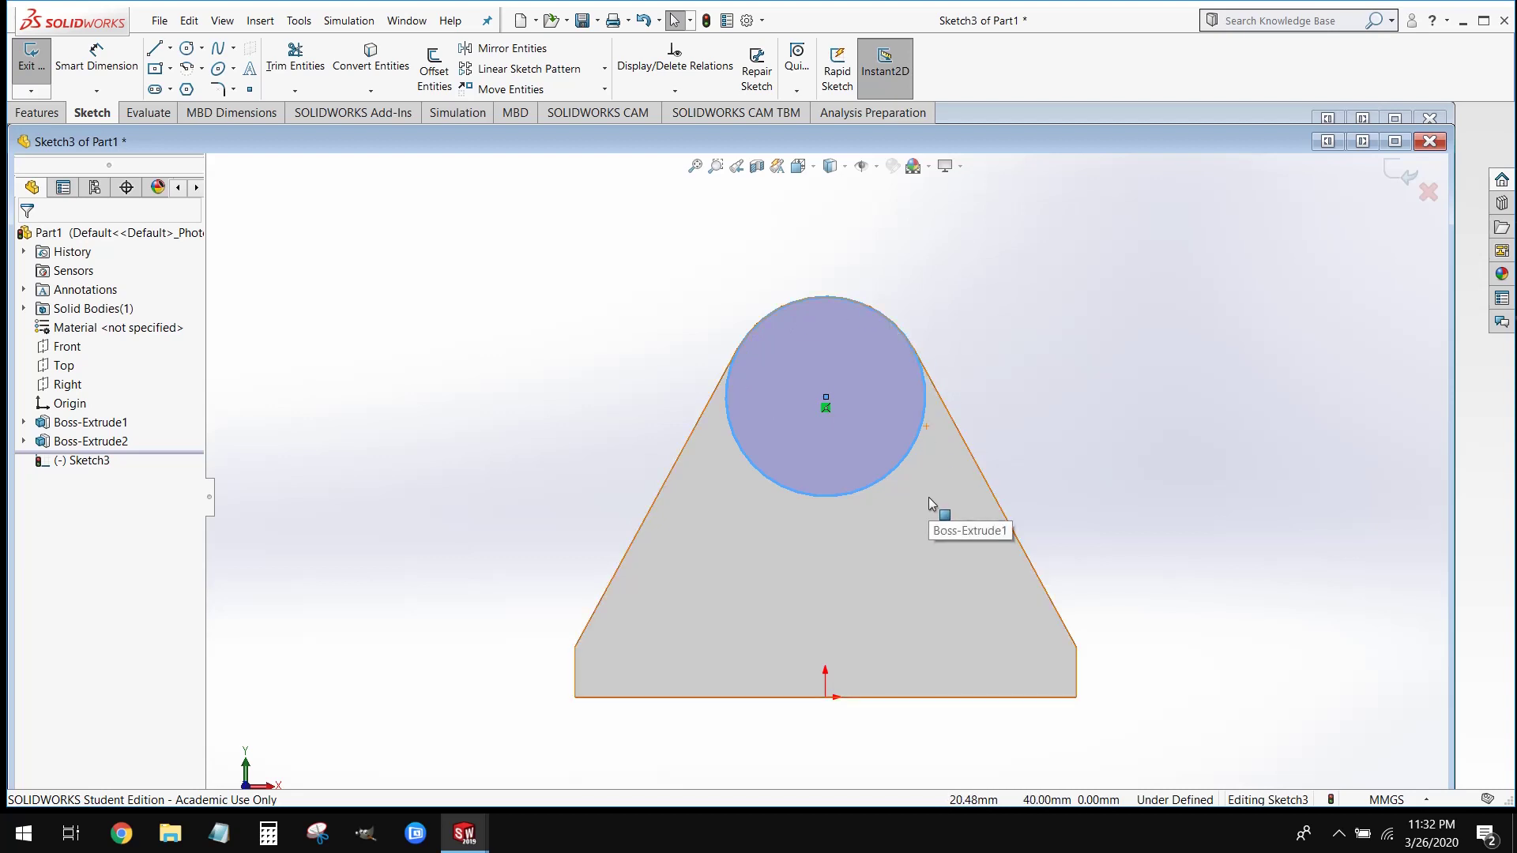
Dimension the circle's diameter as 40 mm.
{"action": "left_click", "coordinate": [117, 79]}
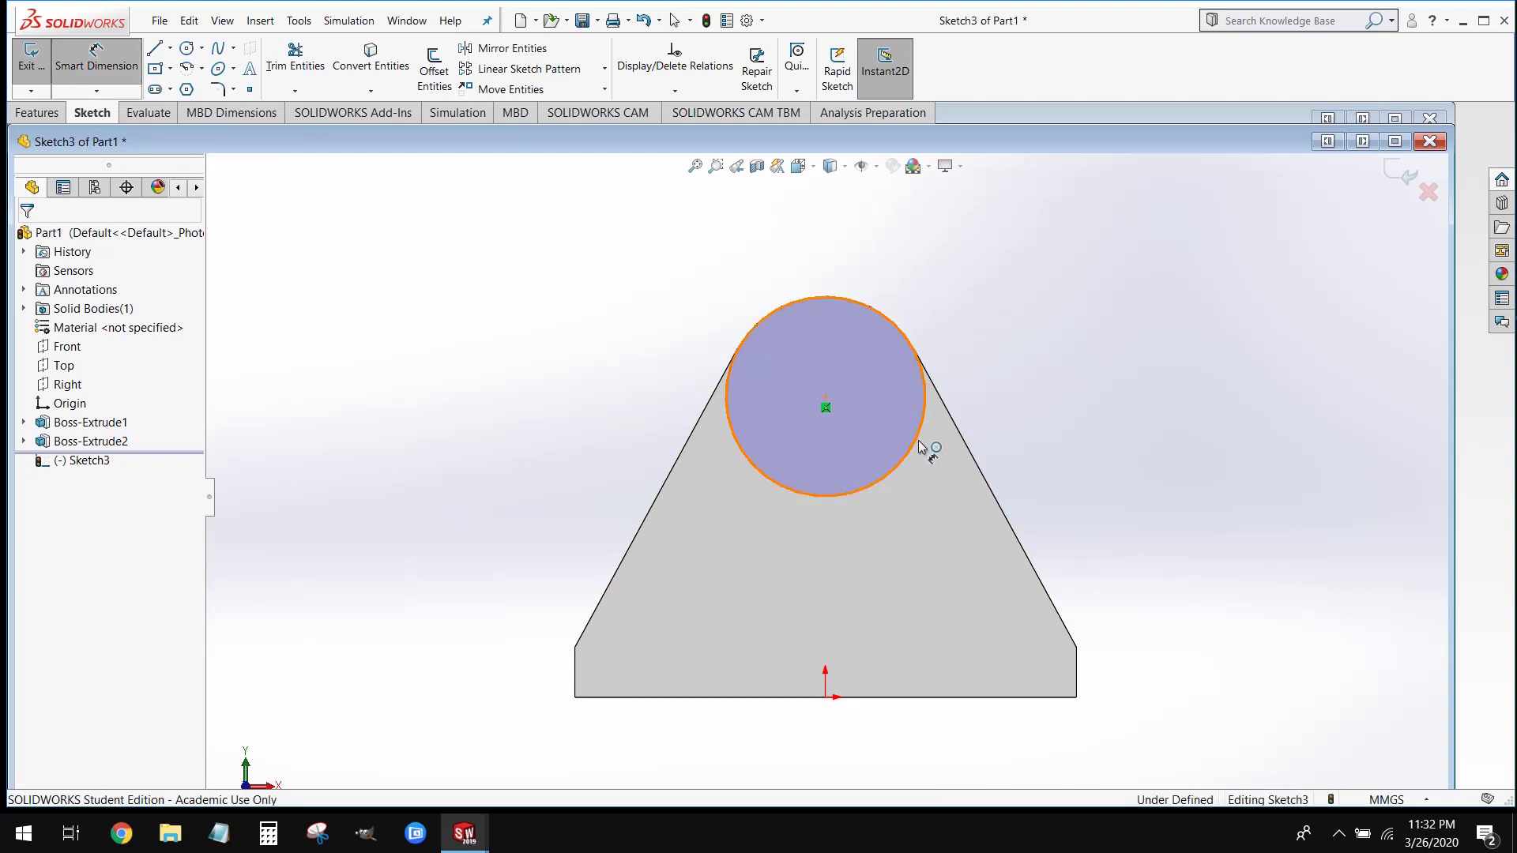
{"action": "left_click", "coordinate": [918, 447]}
{"action": "left_click", "coordinate": [1030, 339]}
{"action": "type", "text": "4"}
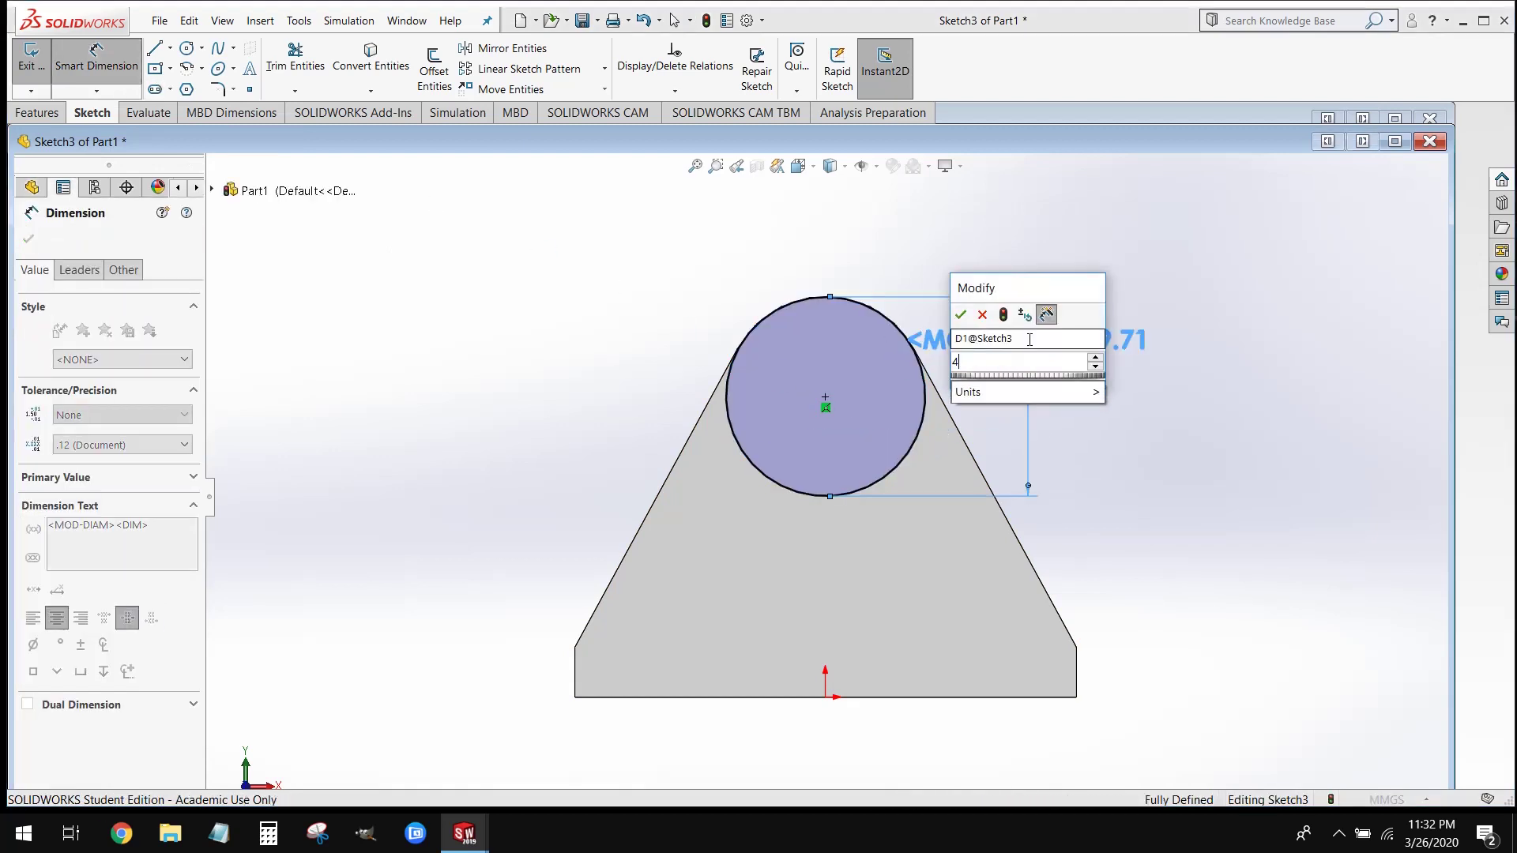
{"action": "type", "text": "0"}
{"action": "key", "text": "Return"}
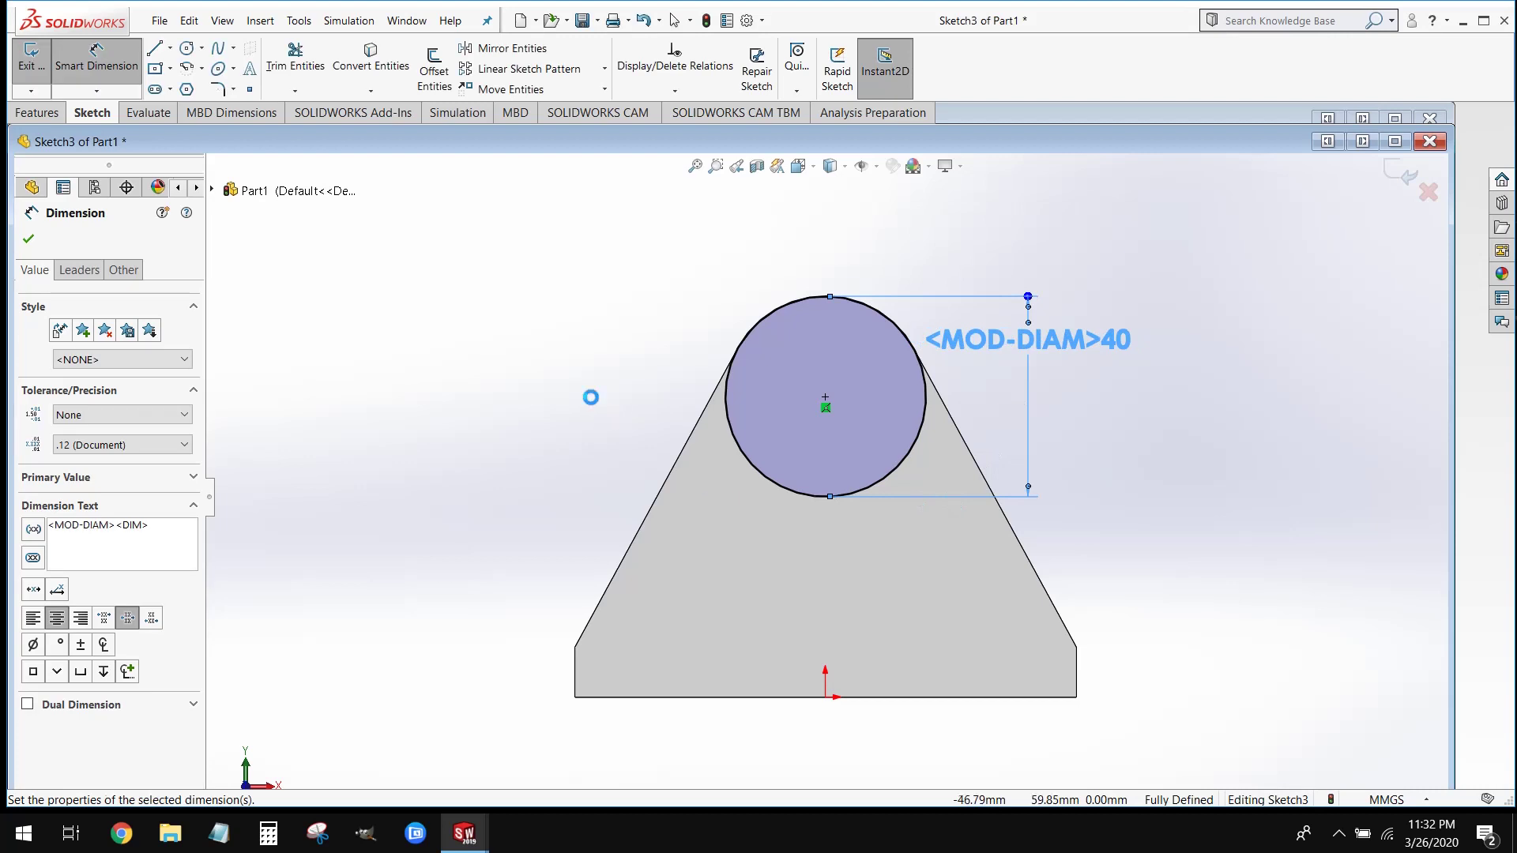
{"action": "left_click", "coordinate": [591, 397]}
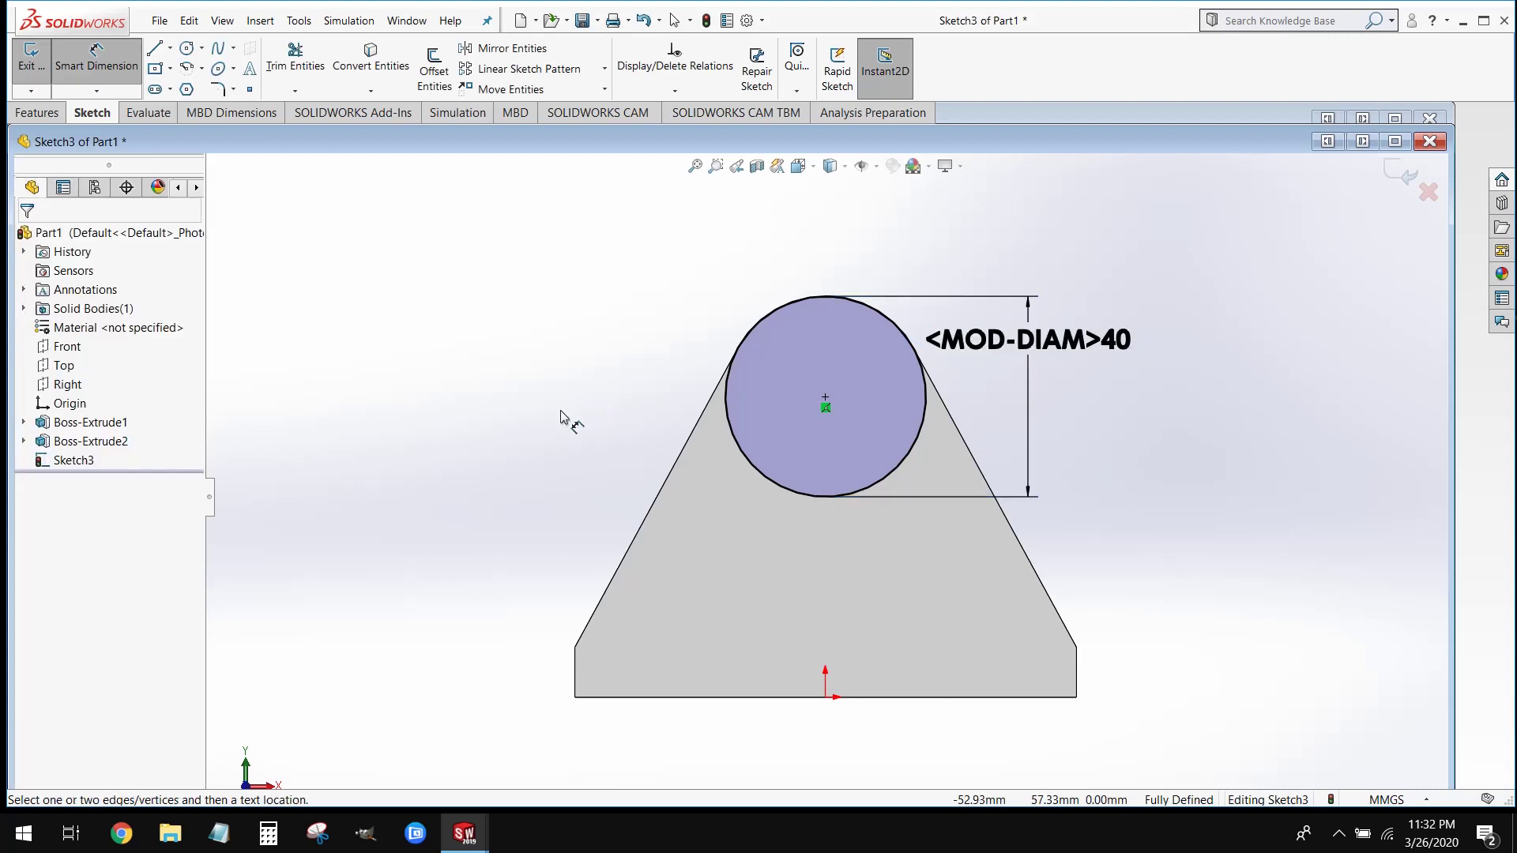
Extrude the 40 mm circle 5 mm outward from the plate as a merged round boss.
{"action": "middle_click_drag", "start_coordinate": [553, 419], "coordinate": [643, 433]}
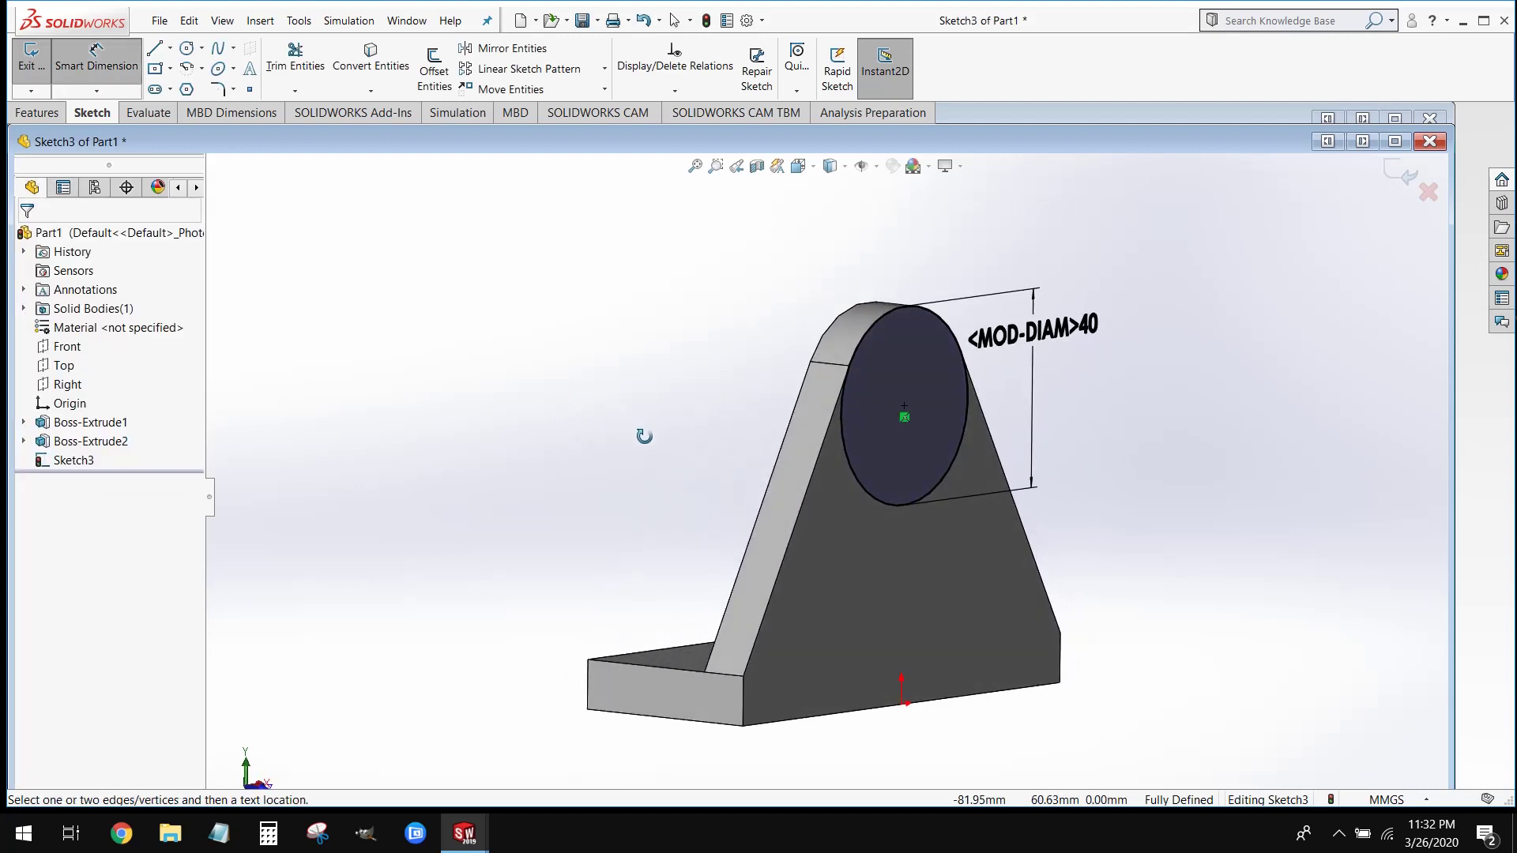
{"action": "left_click", "coordinate": [56, 117]}
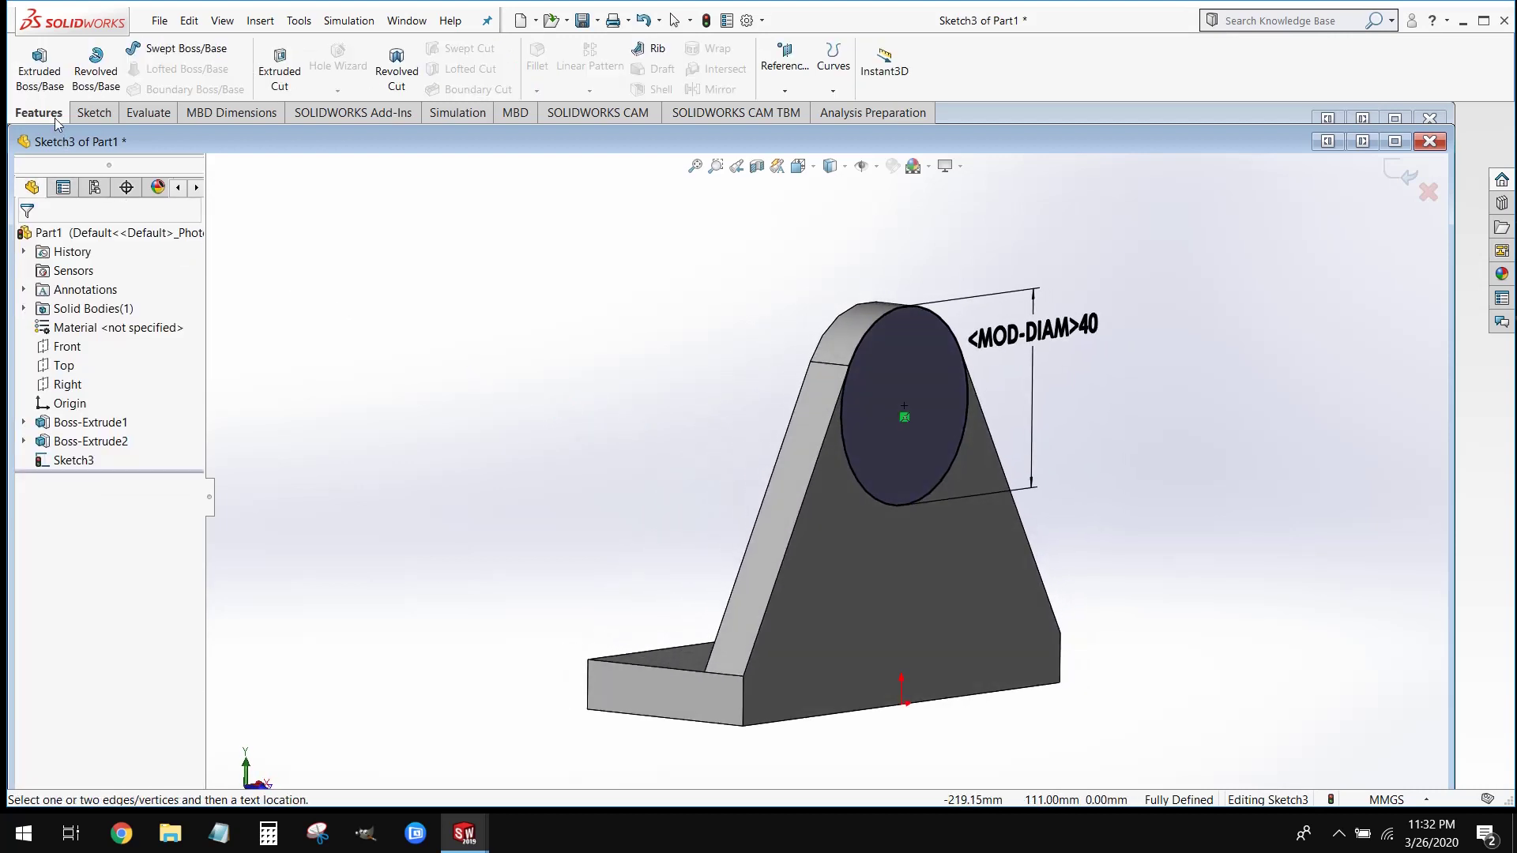
{"action": "left_click", "coordinate": [32, 79]}
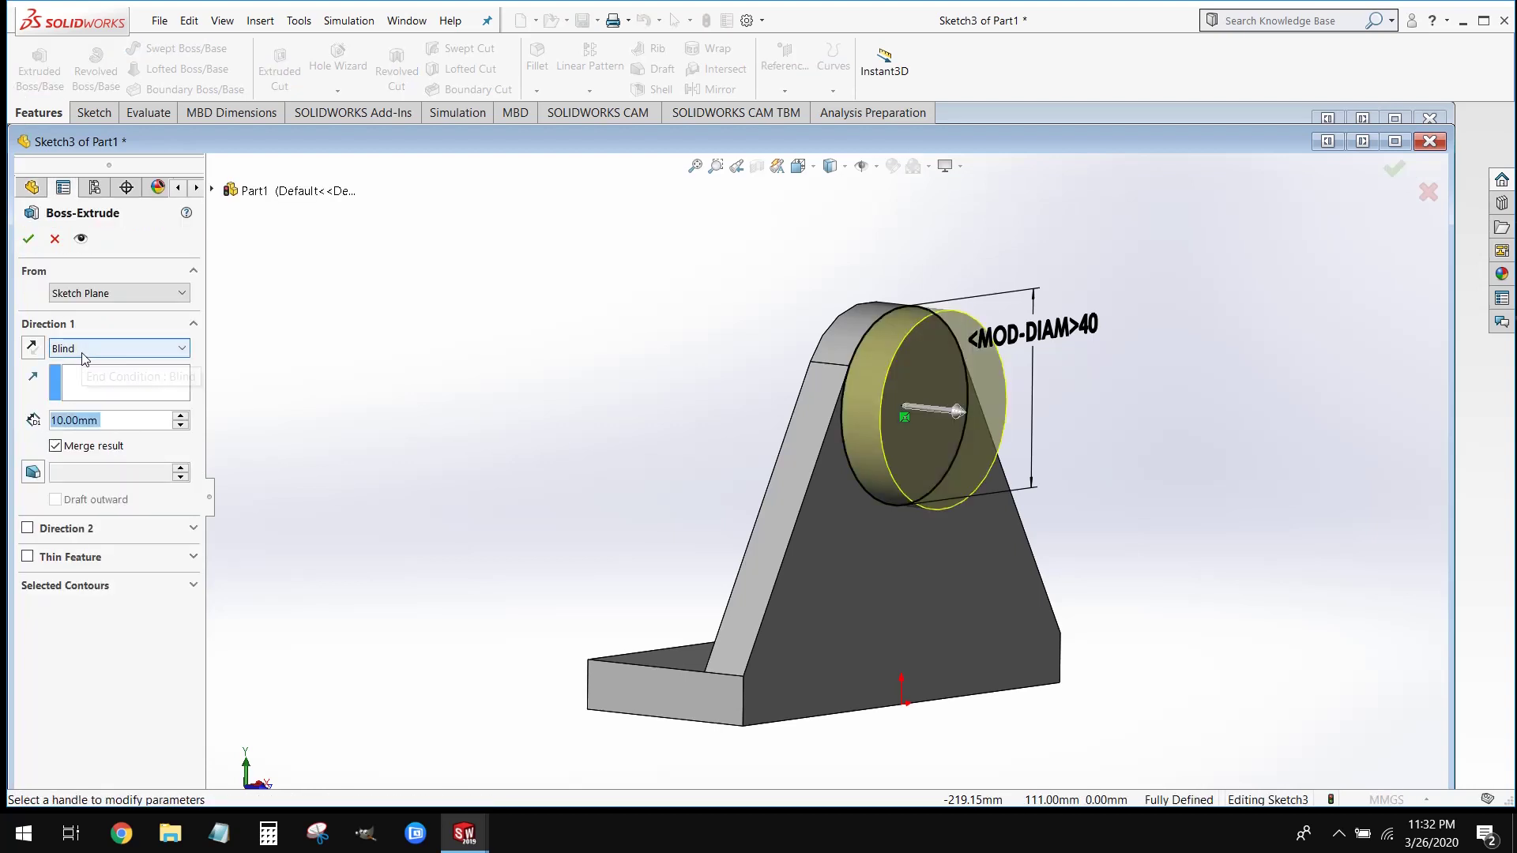
{"action": "type", "text": "5"}
{"action": "key", "text": "Return"}
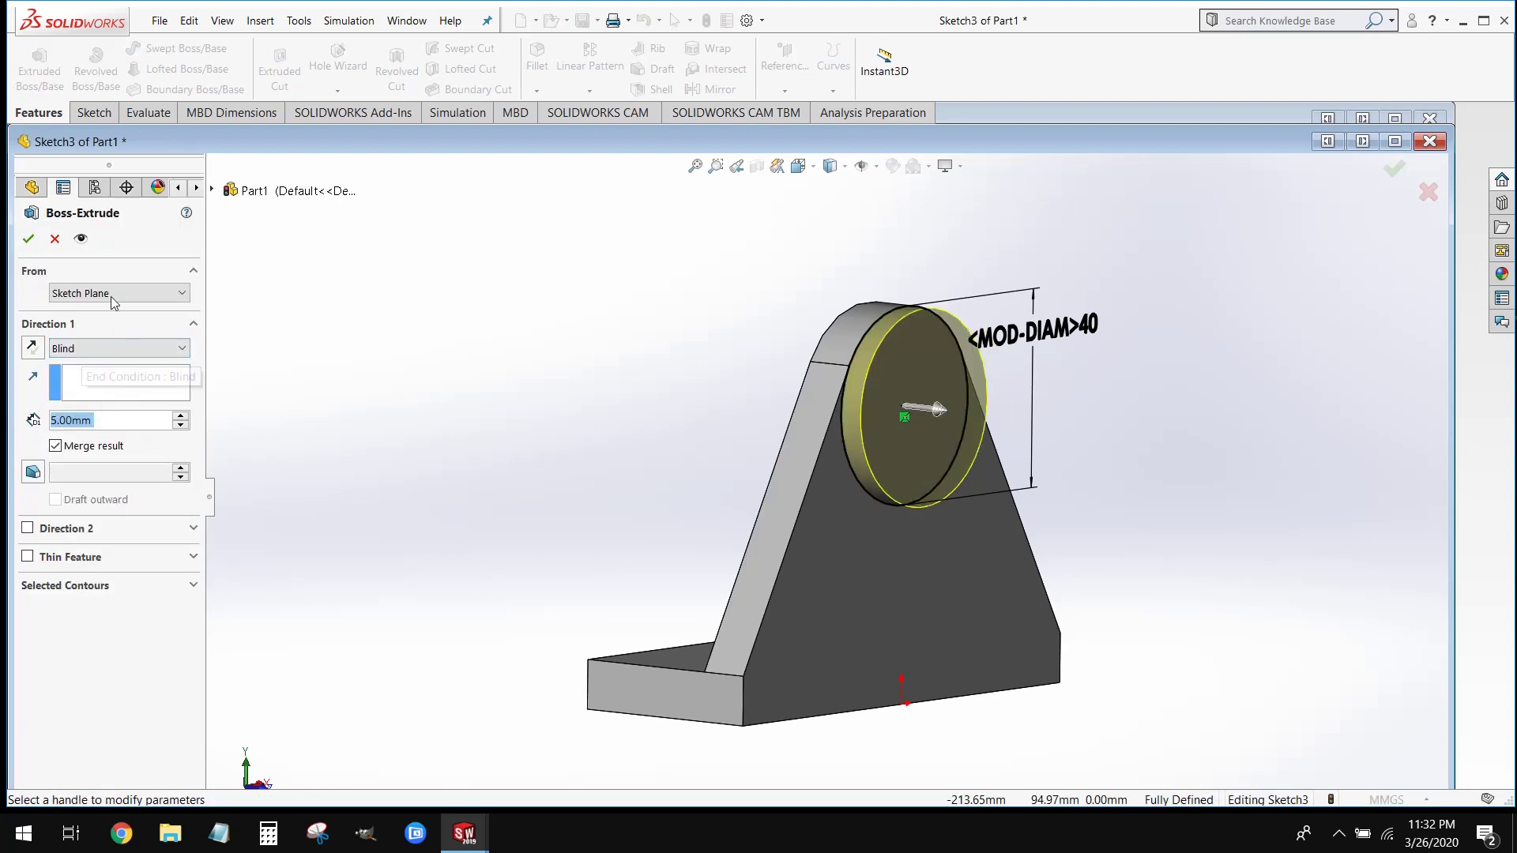
{"action": "key", "text": "Return"}
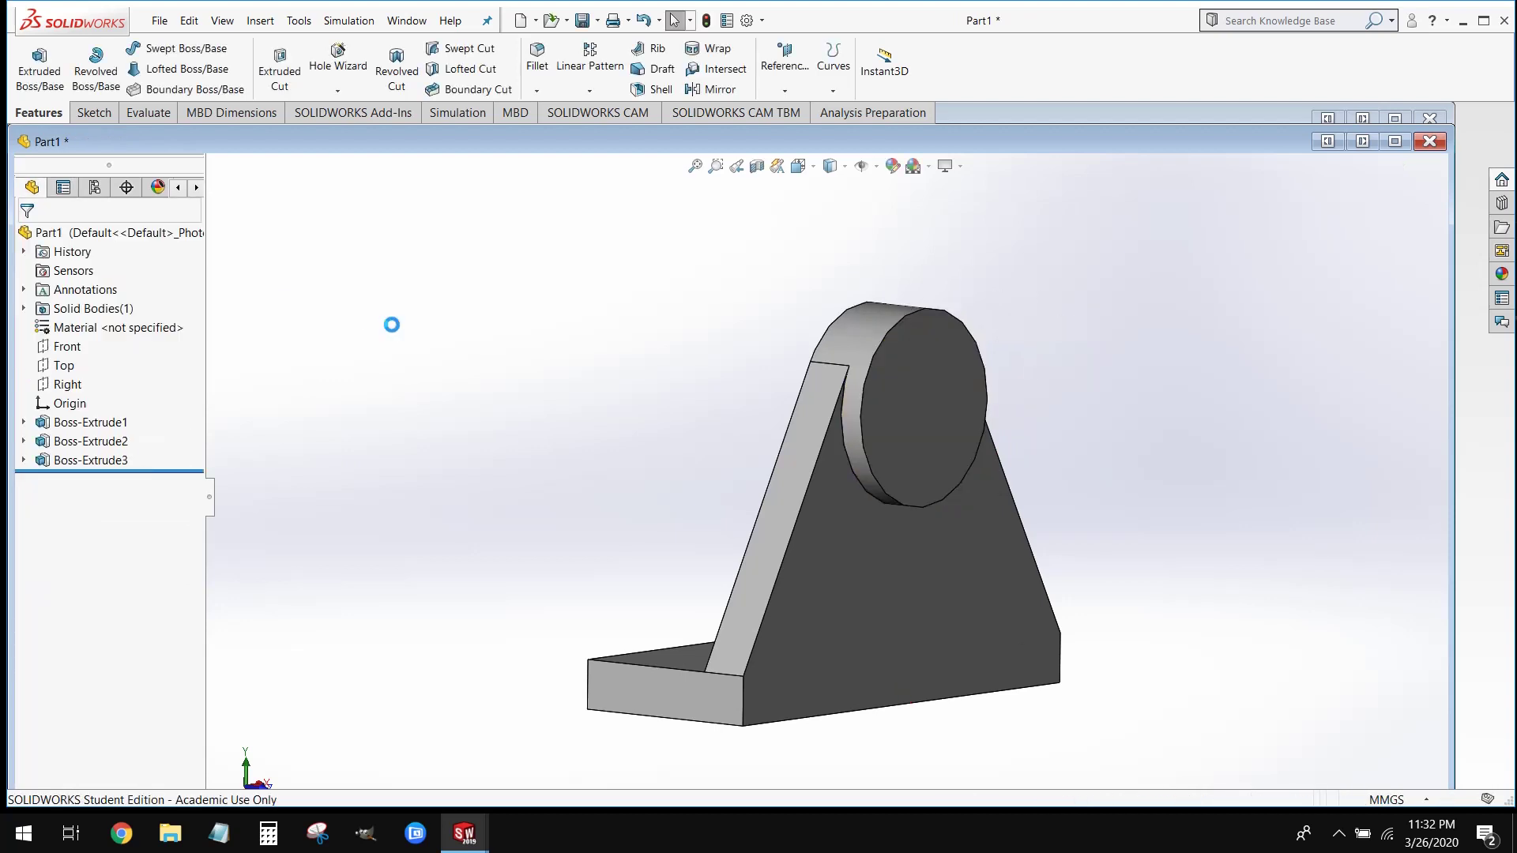
Sketch a concentric circle of about 11 mm radius on the round boss's front face.
{"action": "middle_click_drag", "start_coordinate": [448, 363], "coordinate": [415, 361]}
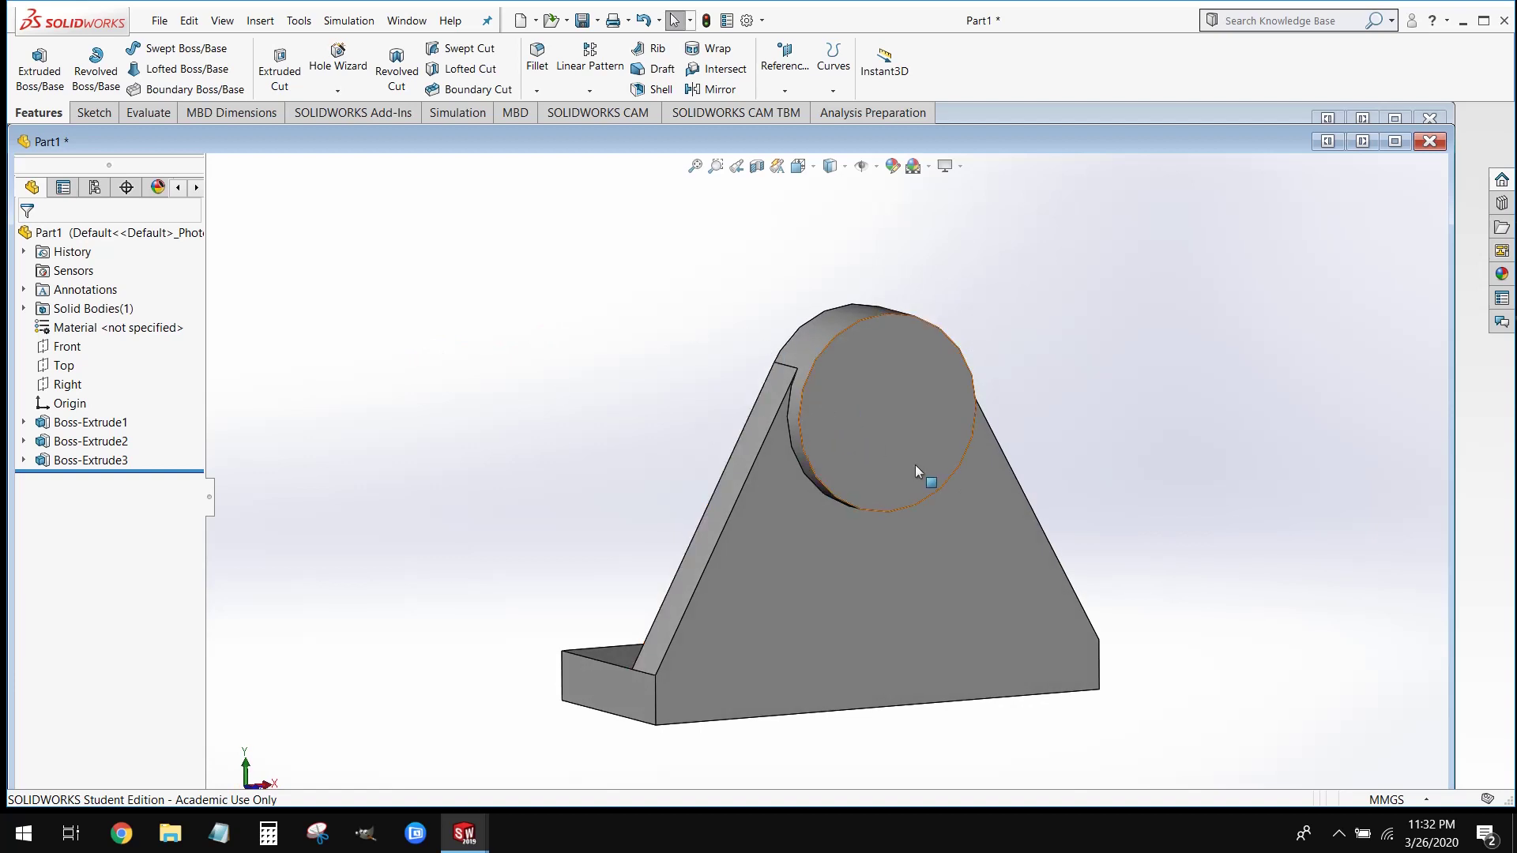
{"action": "left_click", "coordinate": [851, 392]}
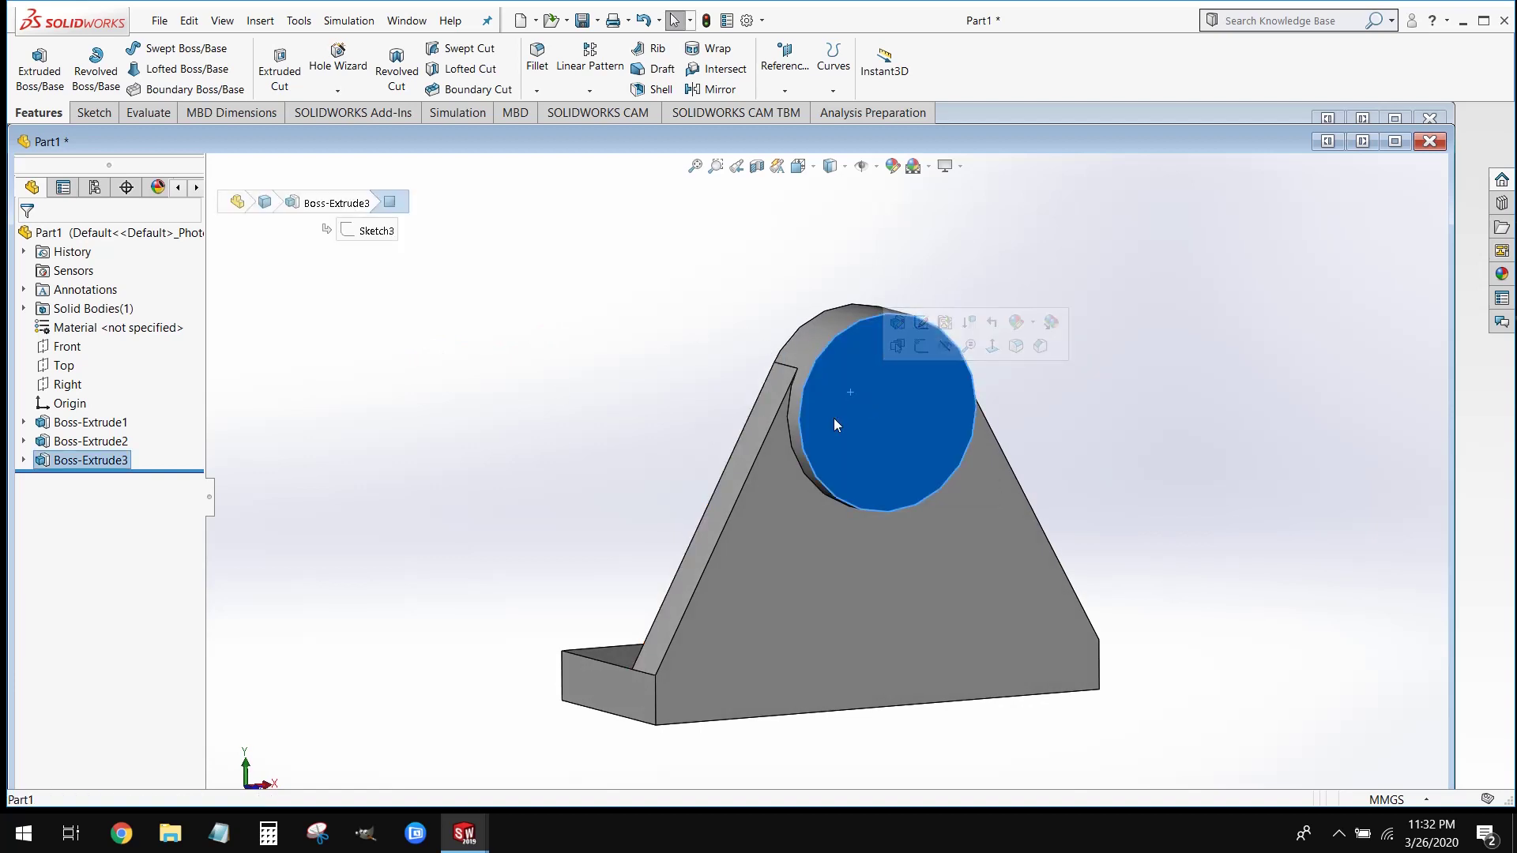
{"action": "right_click", "coordinate": [898, 462]}
{"action": "left_click", "coordinate": [934, 438]}
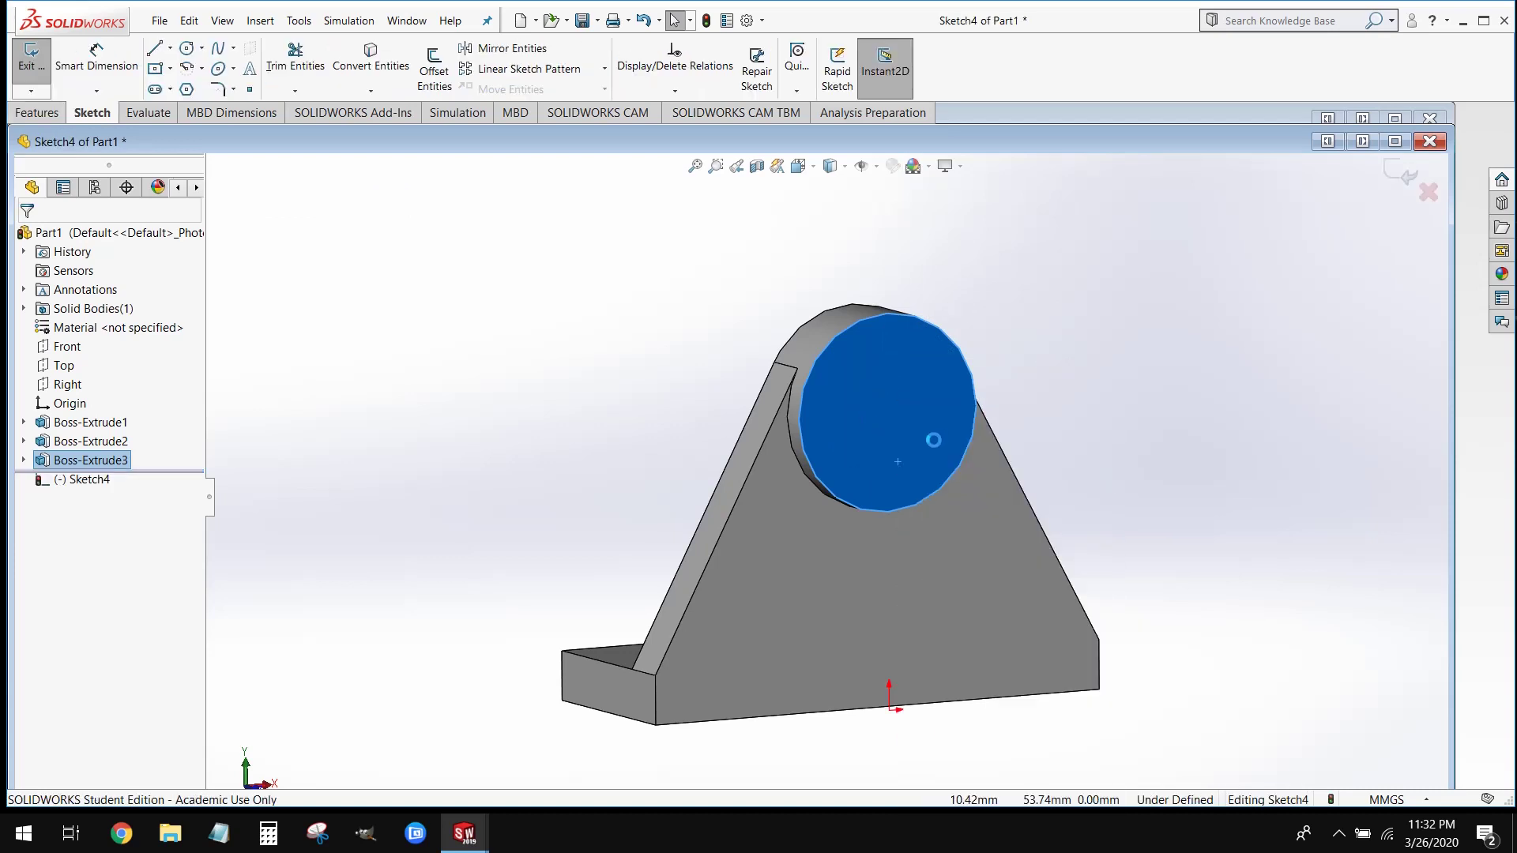
{"action": "key", "text": "ctrl+8"}
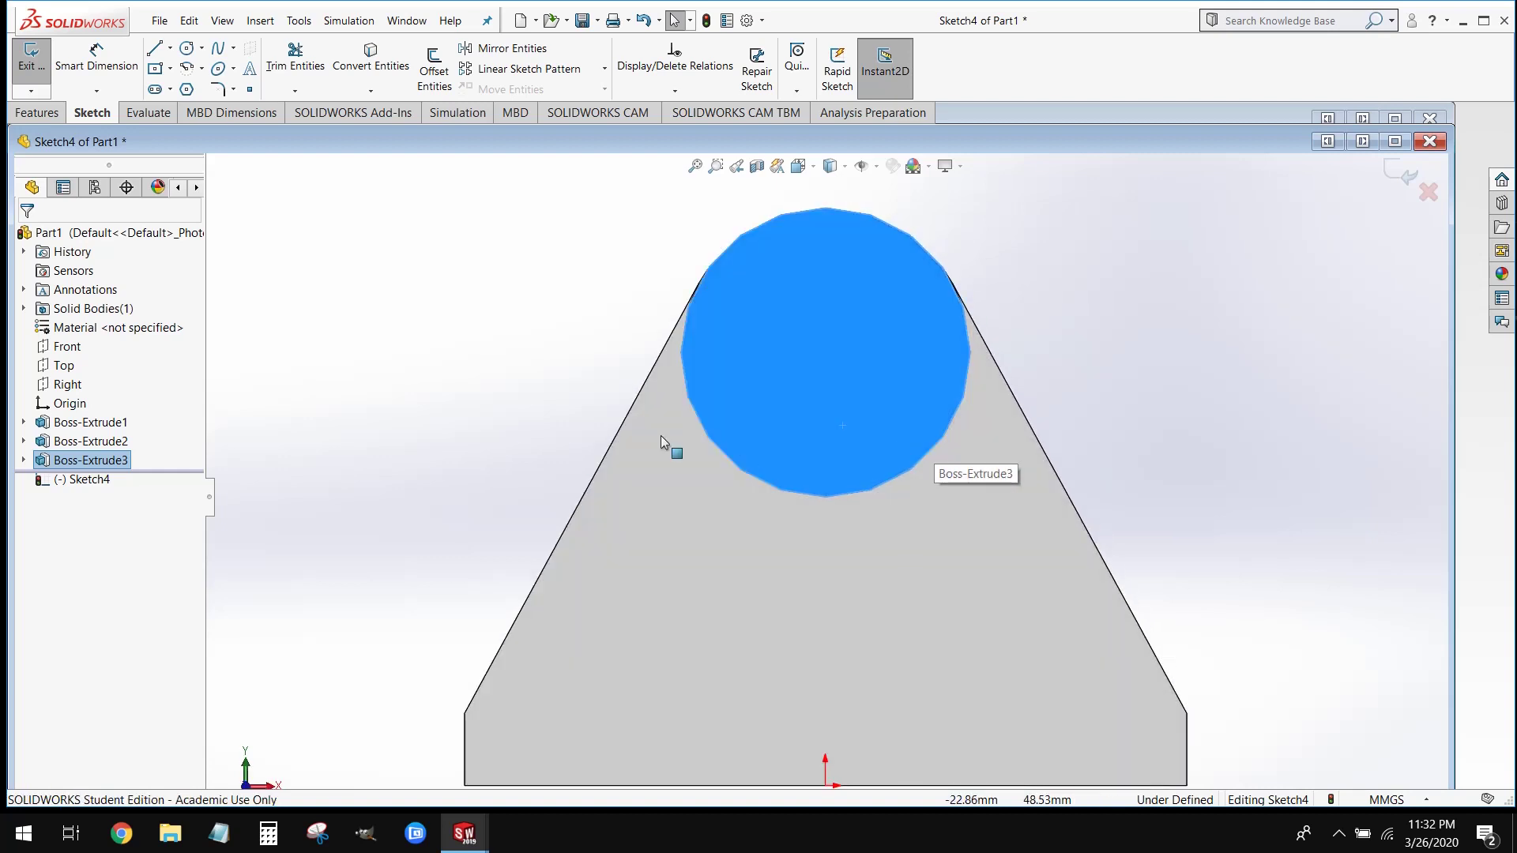
{"action": "left_click", "coordinate": [187, 49]}
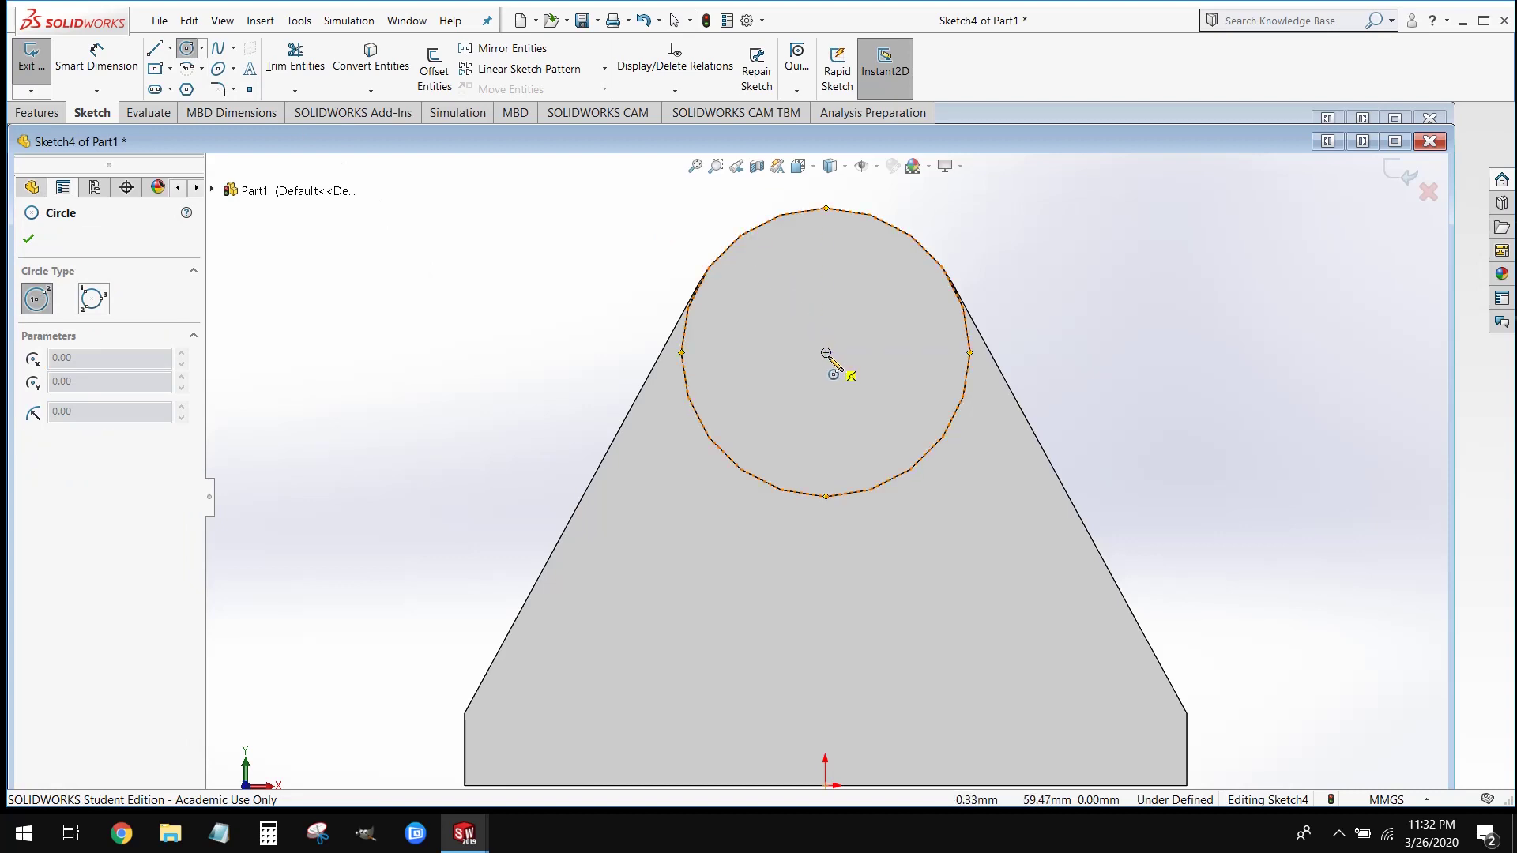
{"action": "left_click_drag", "start_coordinate": [826, 353], "coordinate": [841, 278]}
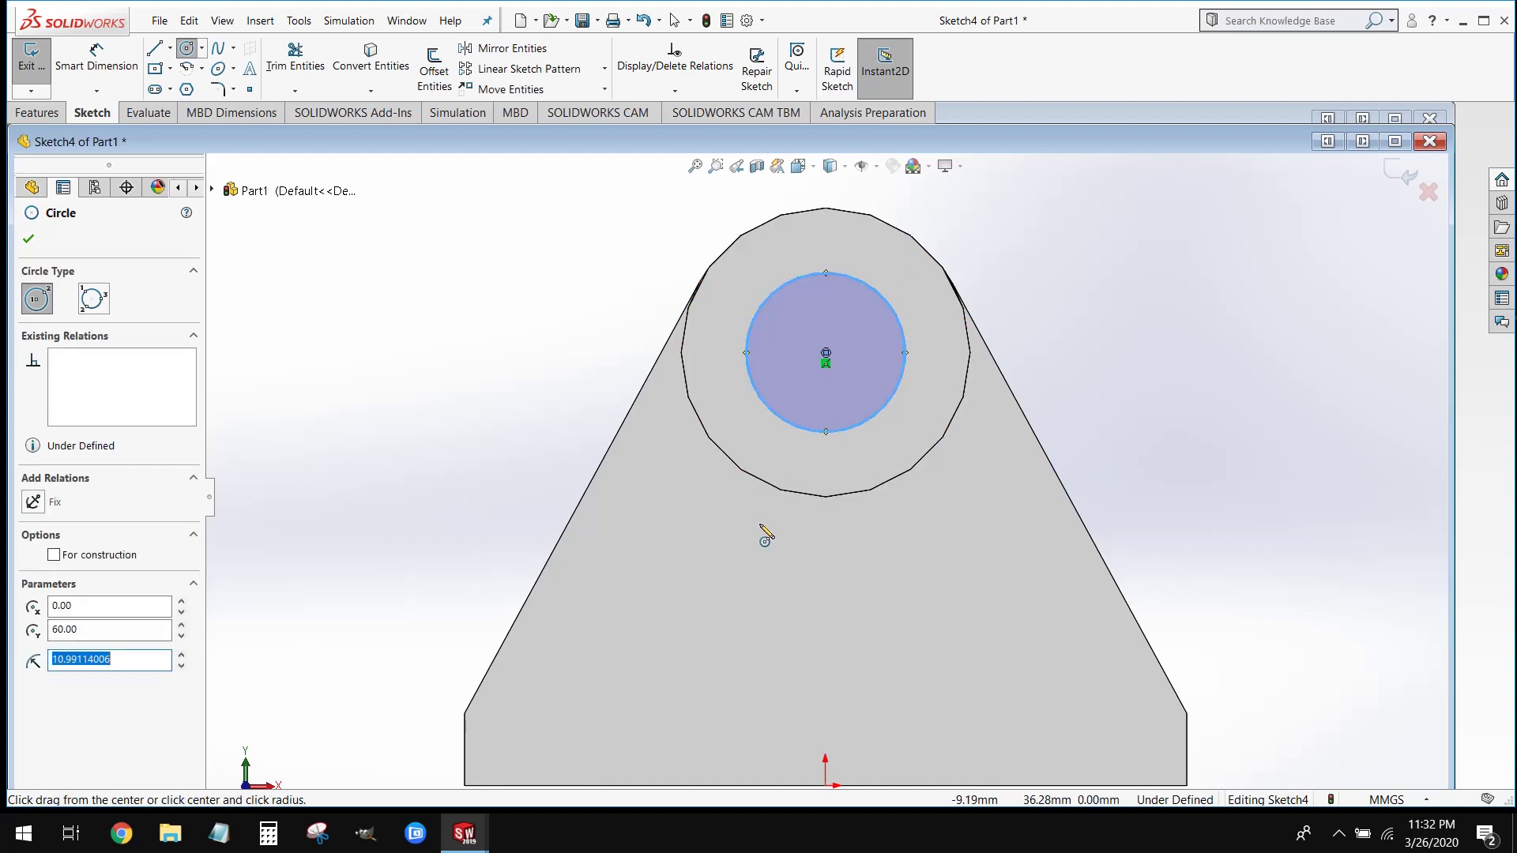
Dimension the inner circle's diameter as 16 mm.
{"action": "left_click", "coordinate": [96, 59]}
{"action": "key", "text": "f"}
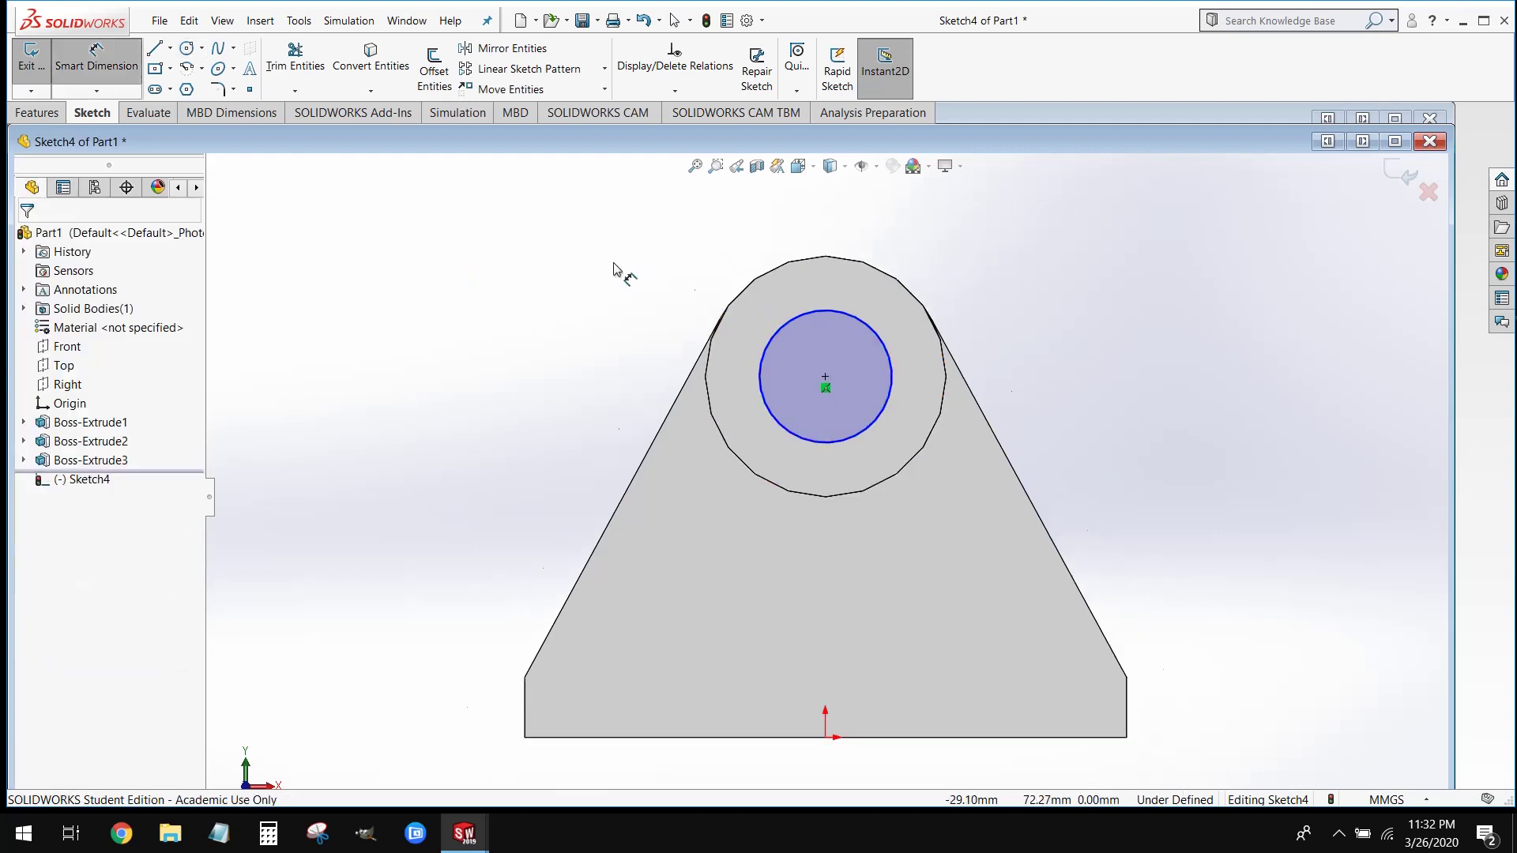
{"action": "left_click", "coordinate": [874, 367]}
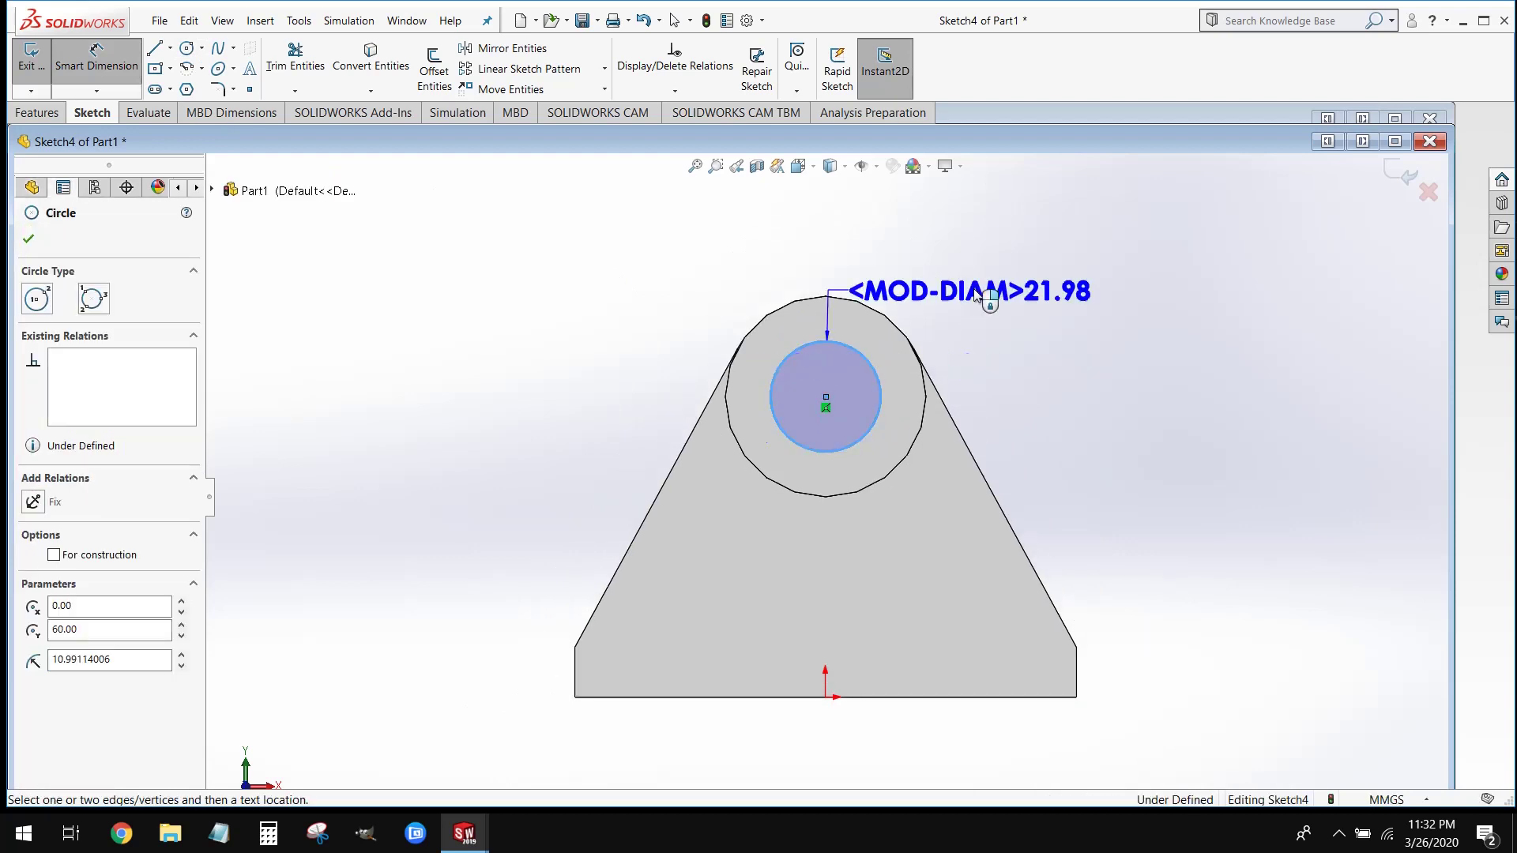
{"action": "left_click", "coordinate": [988, 294]}
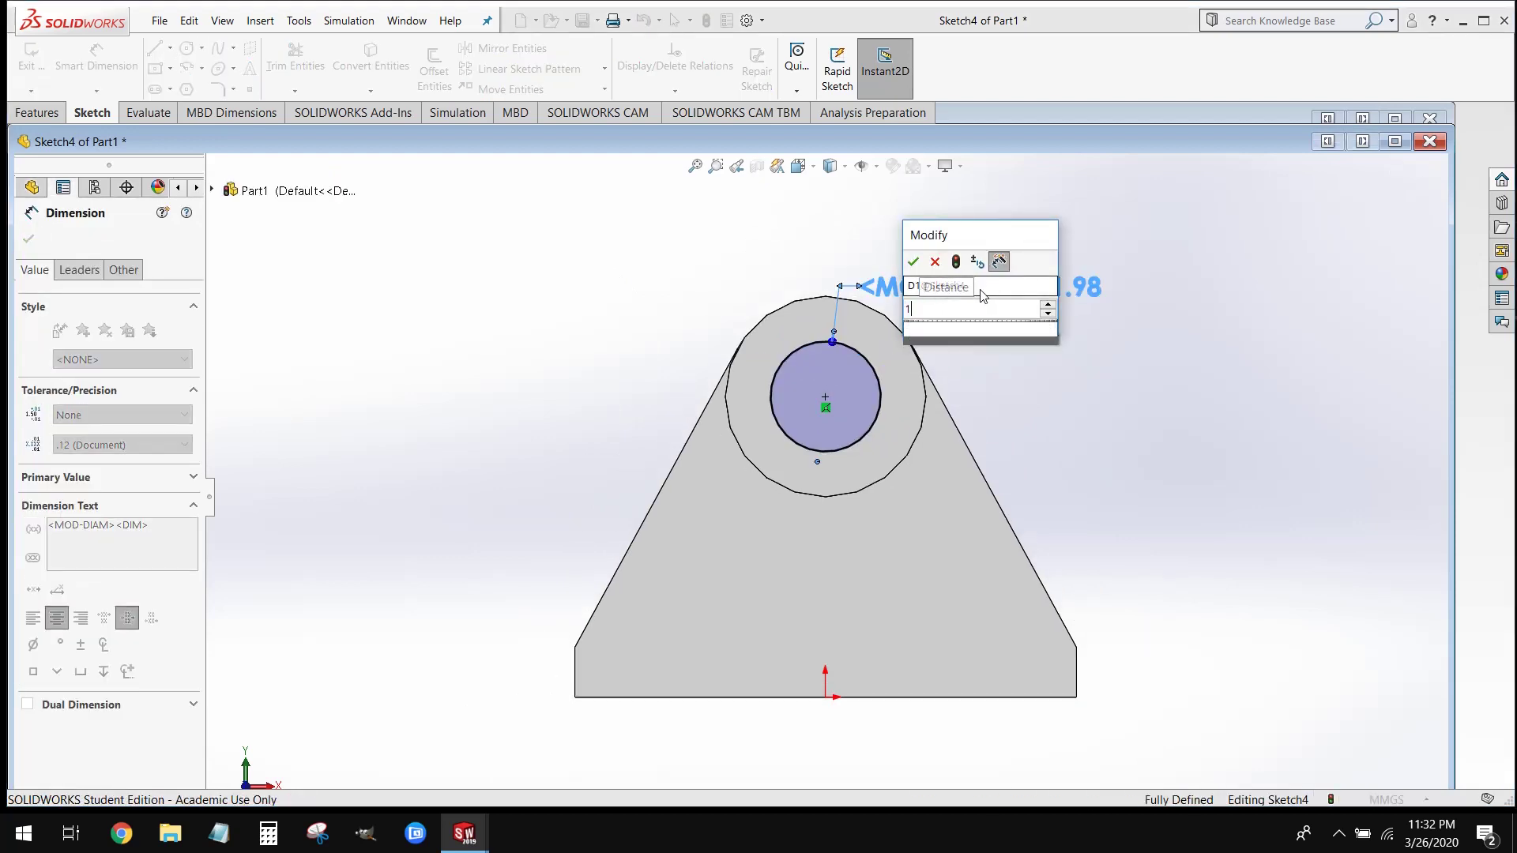
{"action": "key", "text": "Return"}
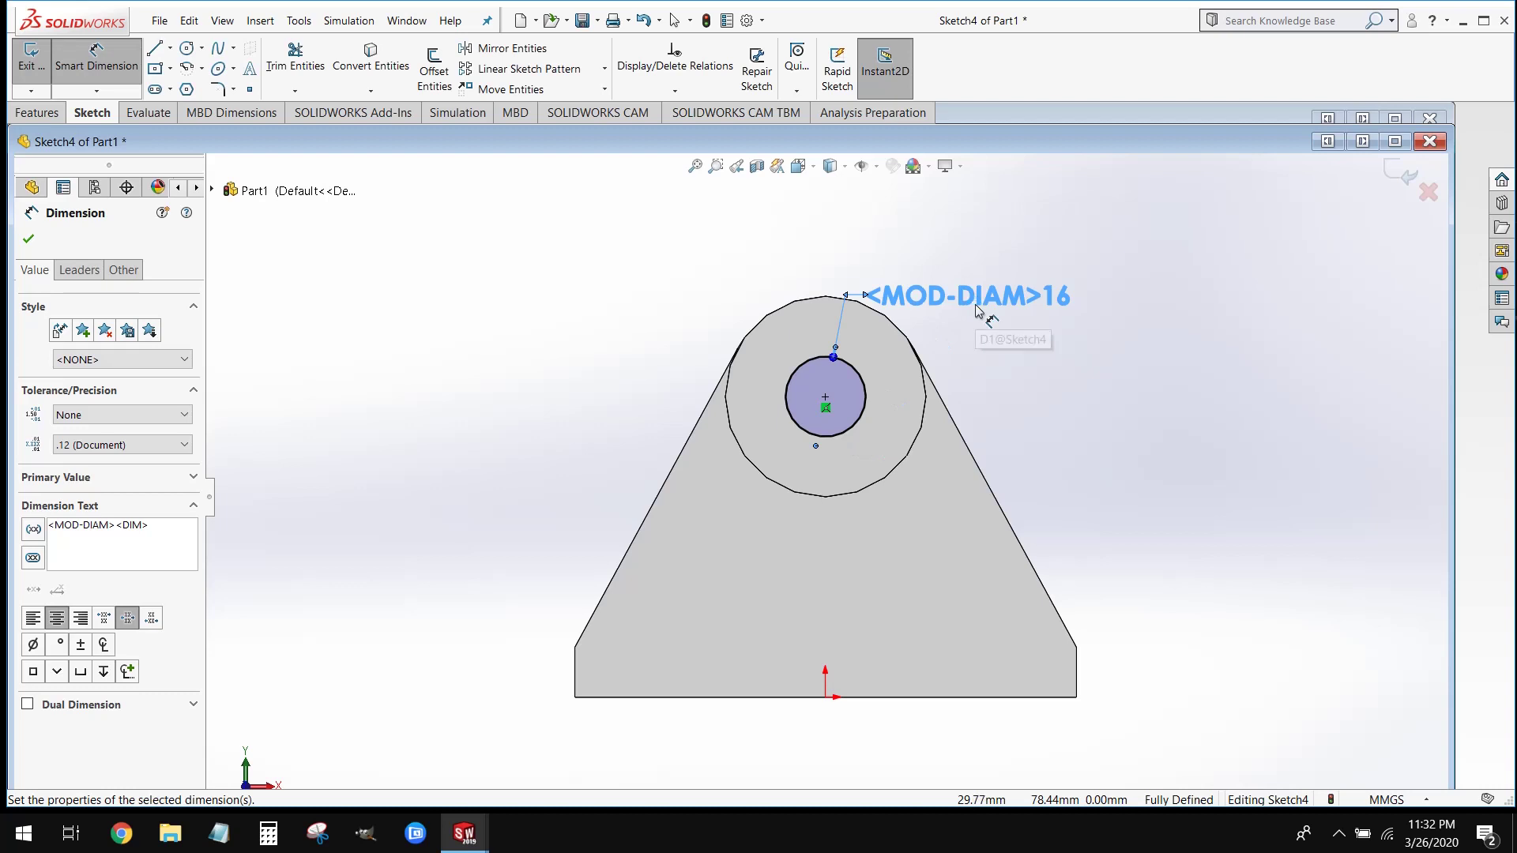
Cut the 16 mm circle Through All to make a hole in the boss and plate.
{"action": "middle_click_drag", "start_coordinate": [648, 385], "coordinate": [733, 412]}
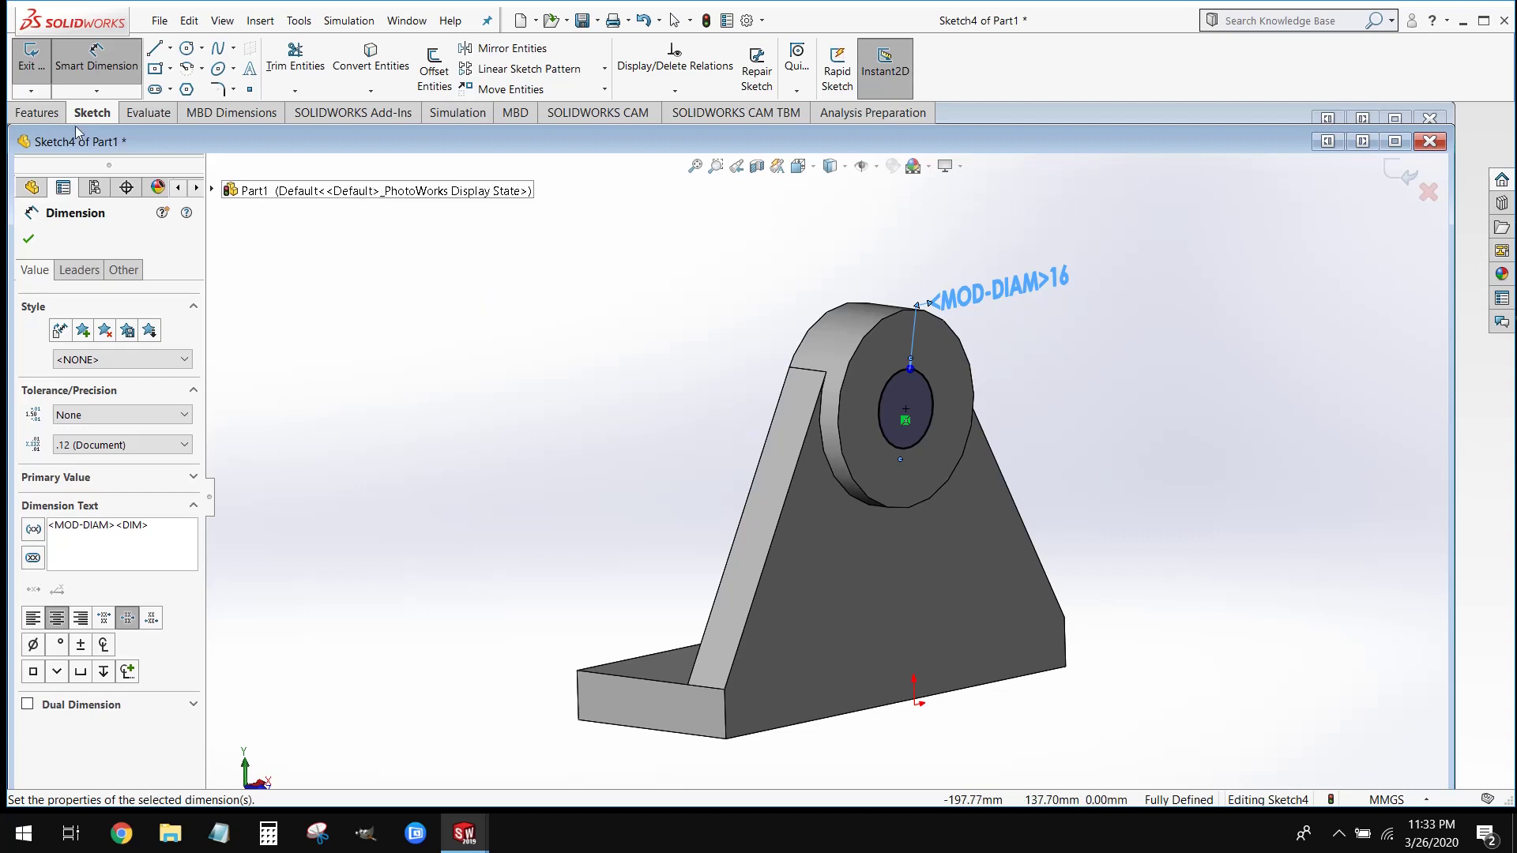
{"action": "left_click", "coordinate": [37, 113]}
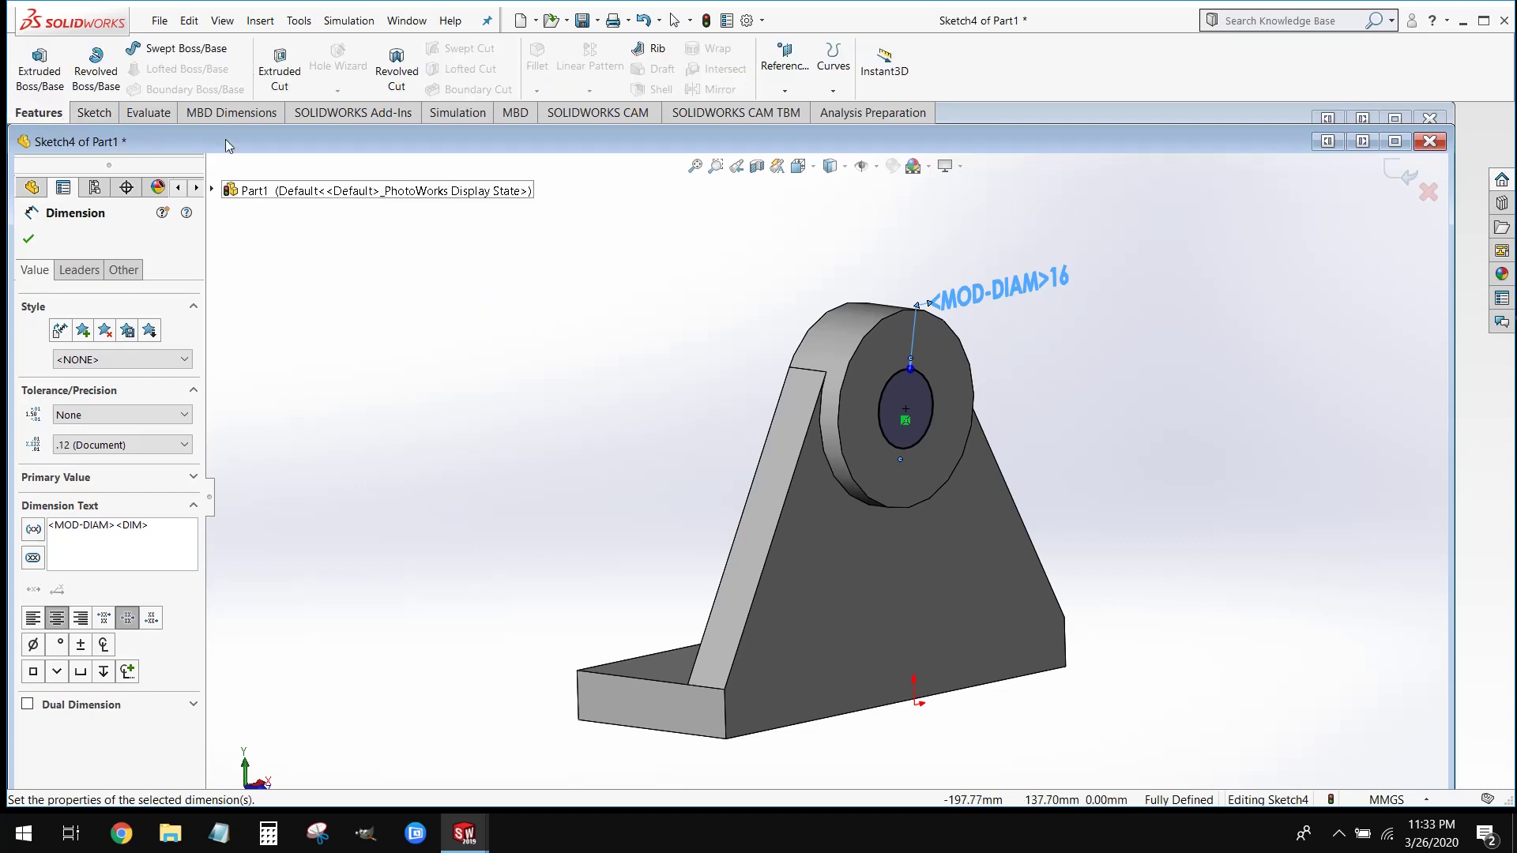
{"action": "left_click", "coordinate": [280, 71]}
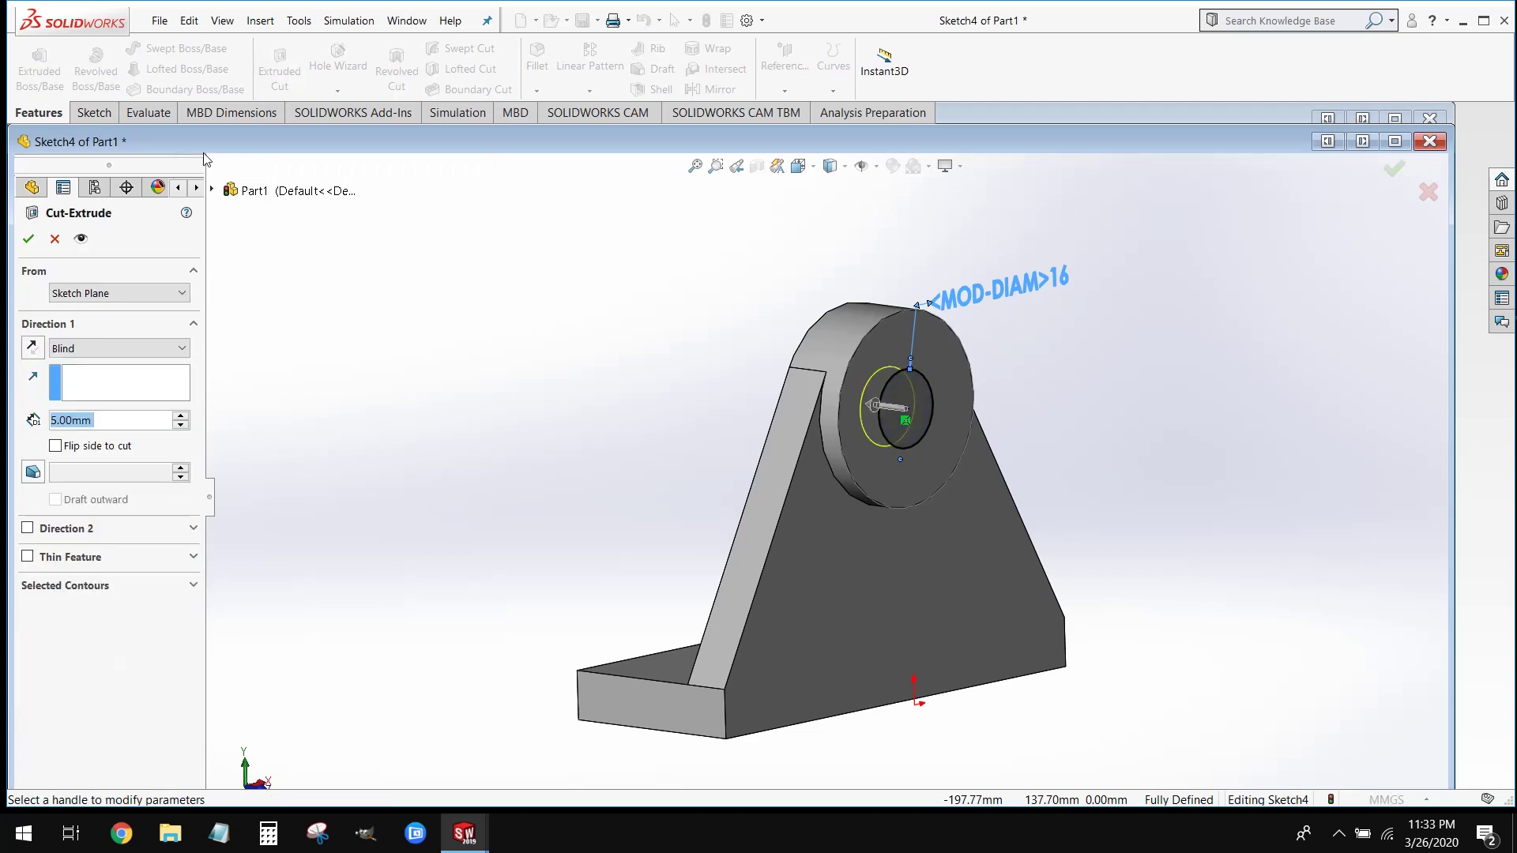
{"action": "left_click", "coordinate": [93, 350]}
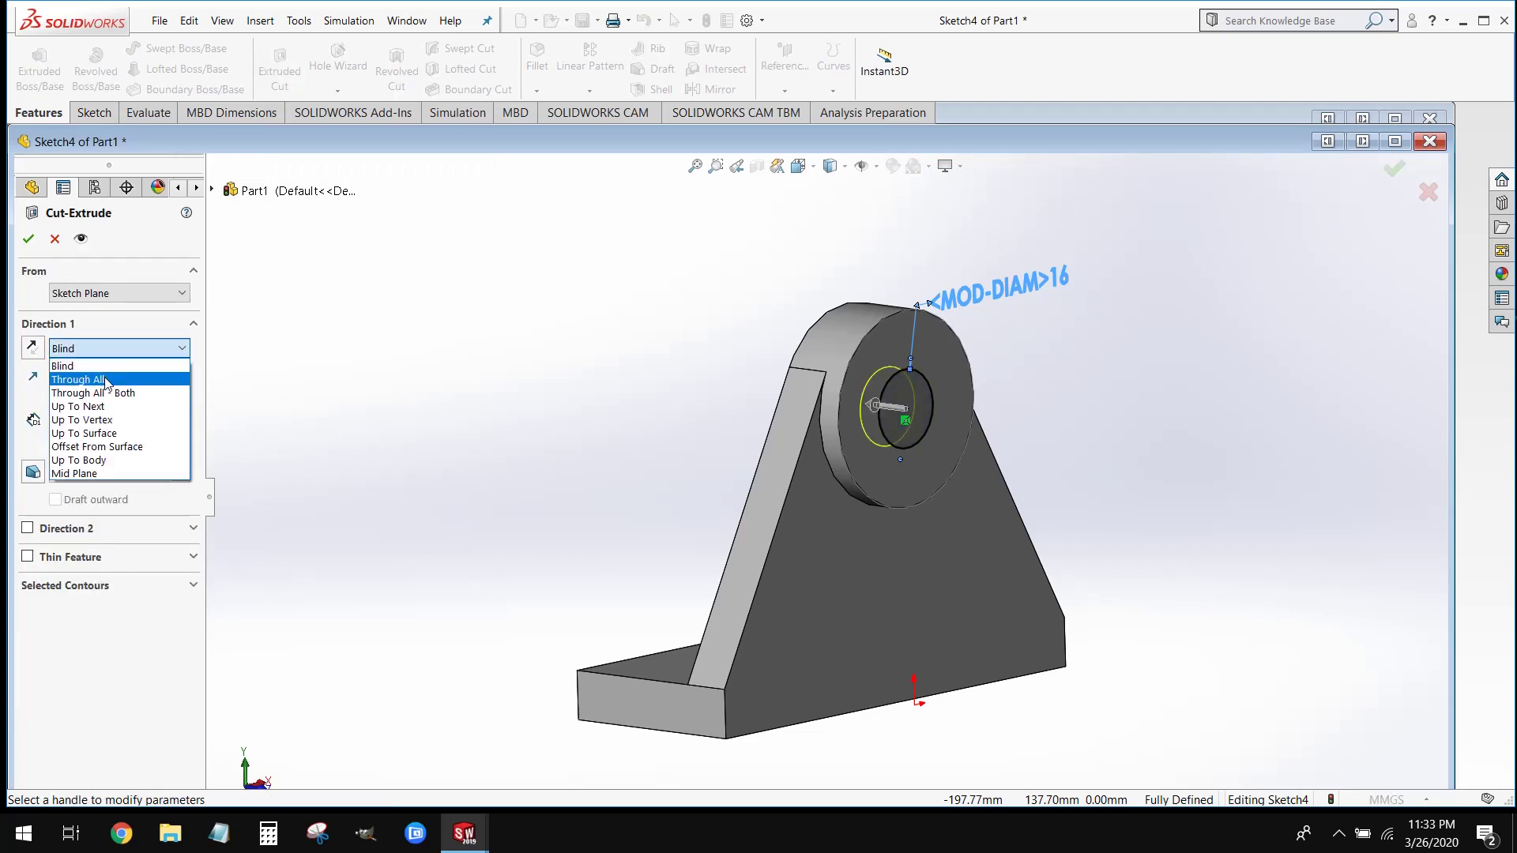
{"action": "left_click", "coordinate": [135, 381]}
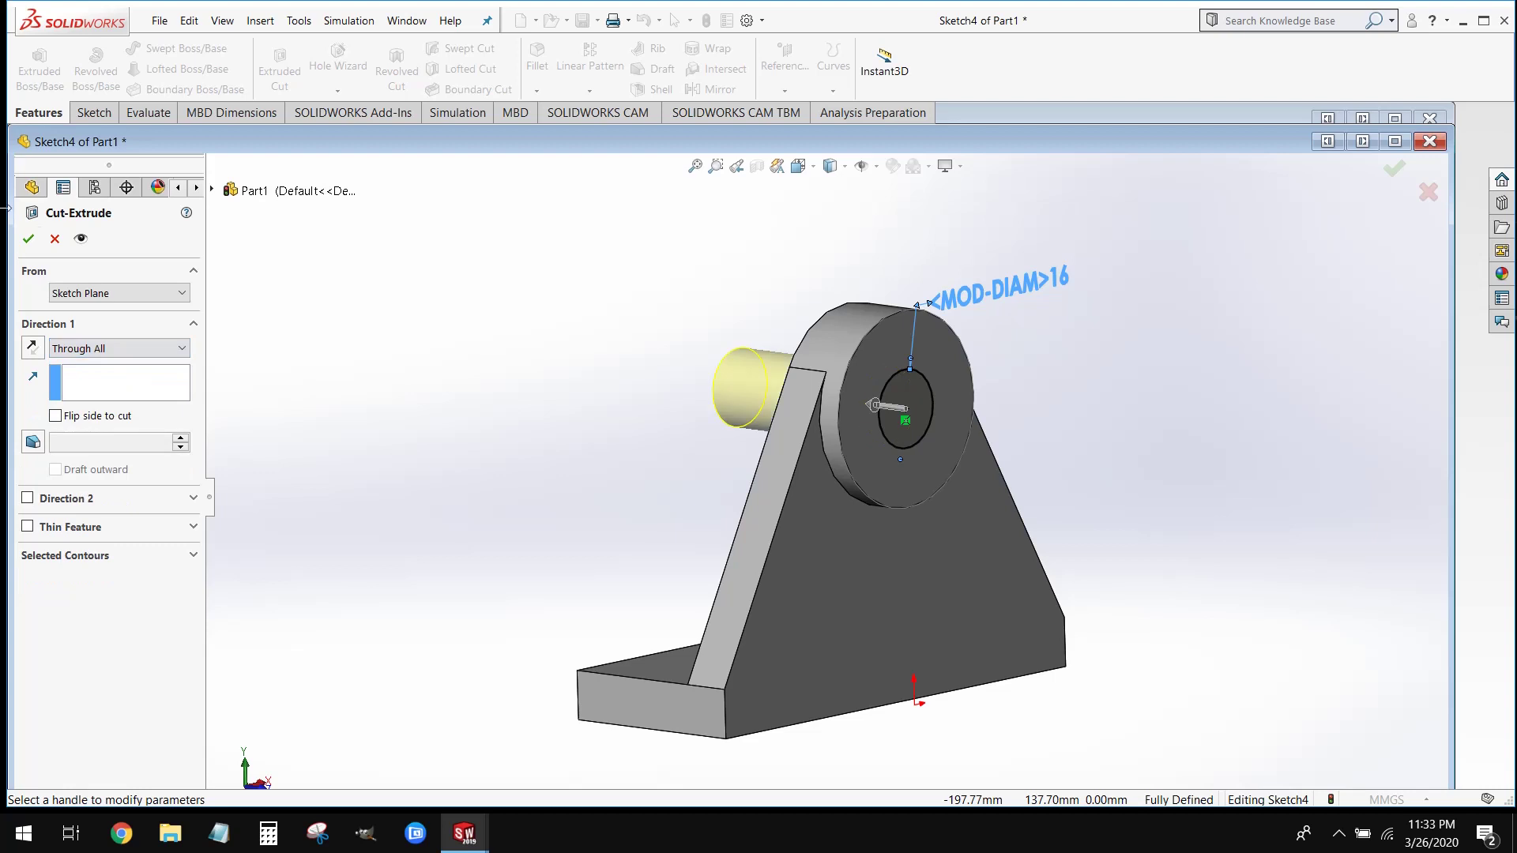
{"action": "left_click", "coordinate": [28, 240]}
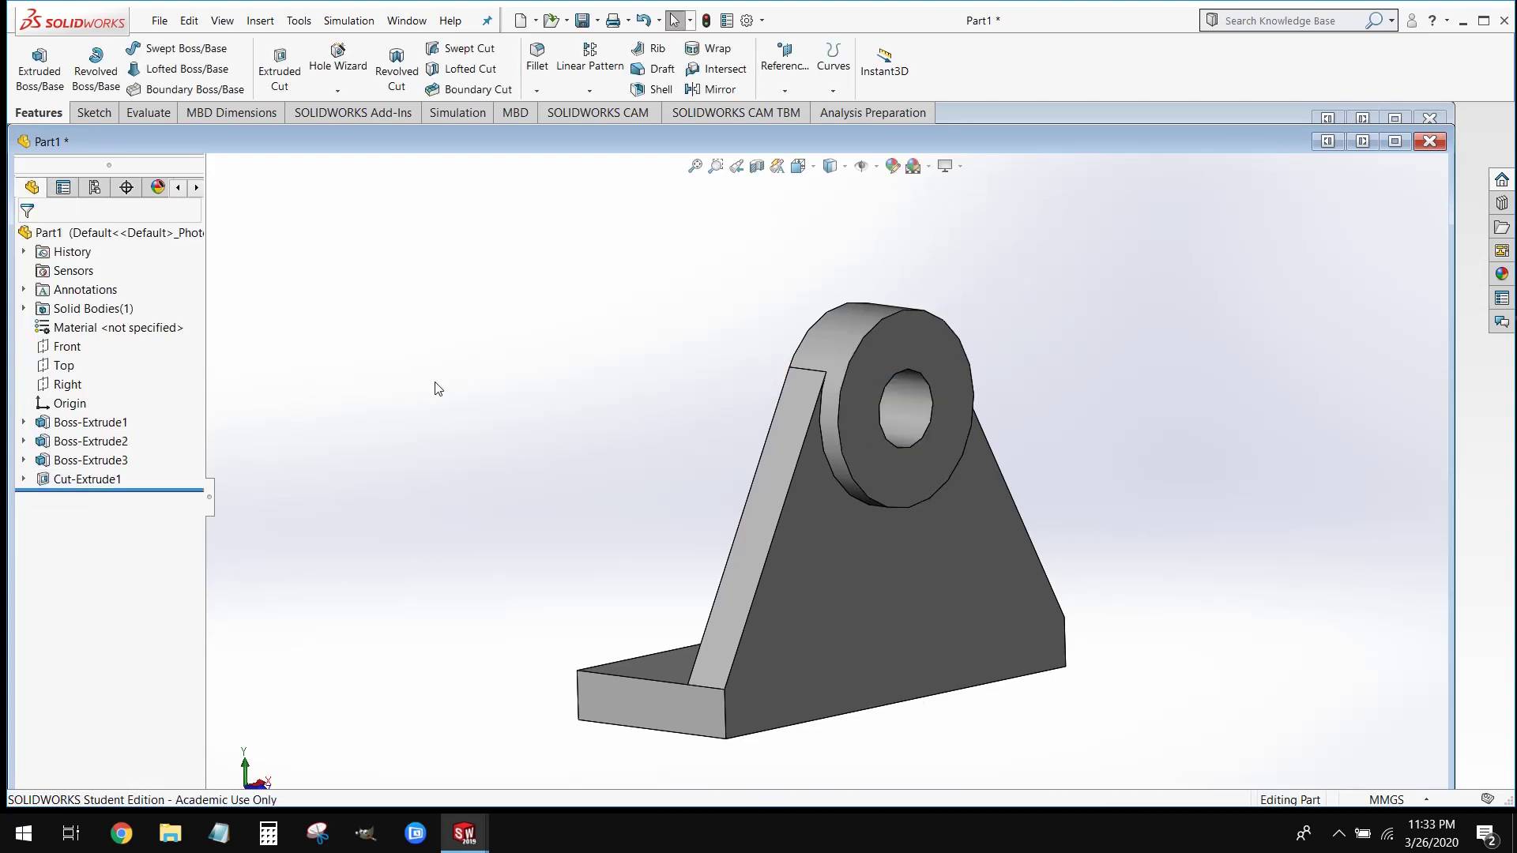
Examine the holes and rounded corners on the base of the finished Bracket.SLDPRT, and return to the new part.
{"action": "mouse_move", "coordinate": [464, 831]}
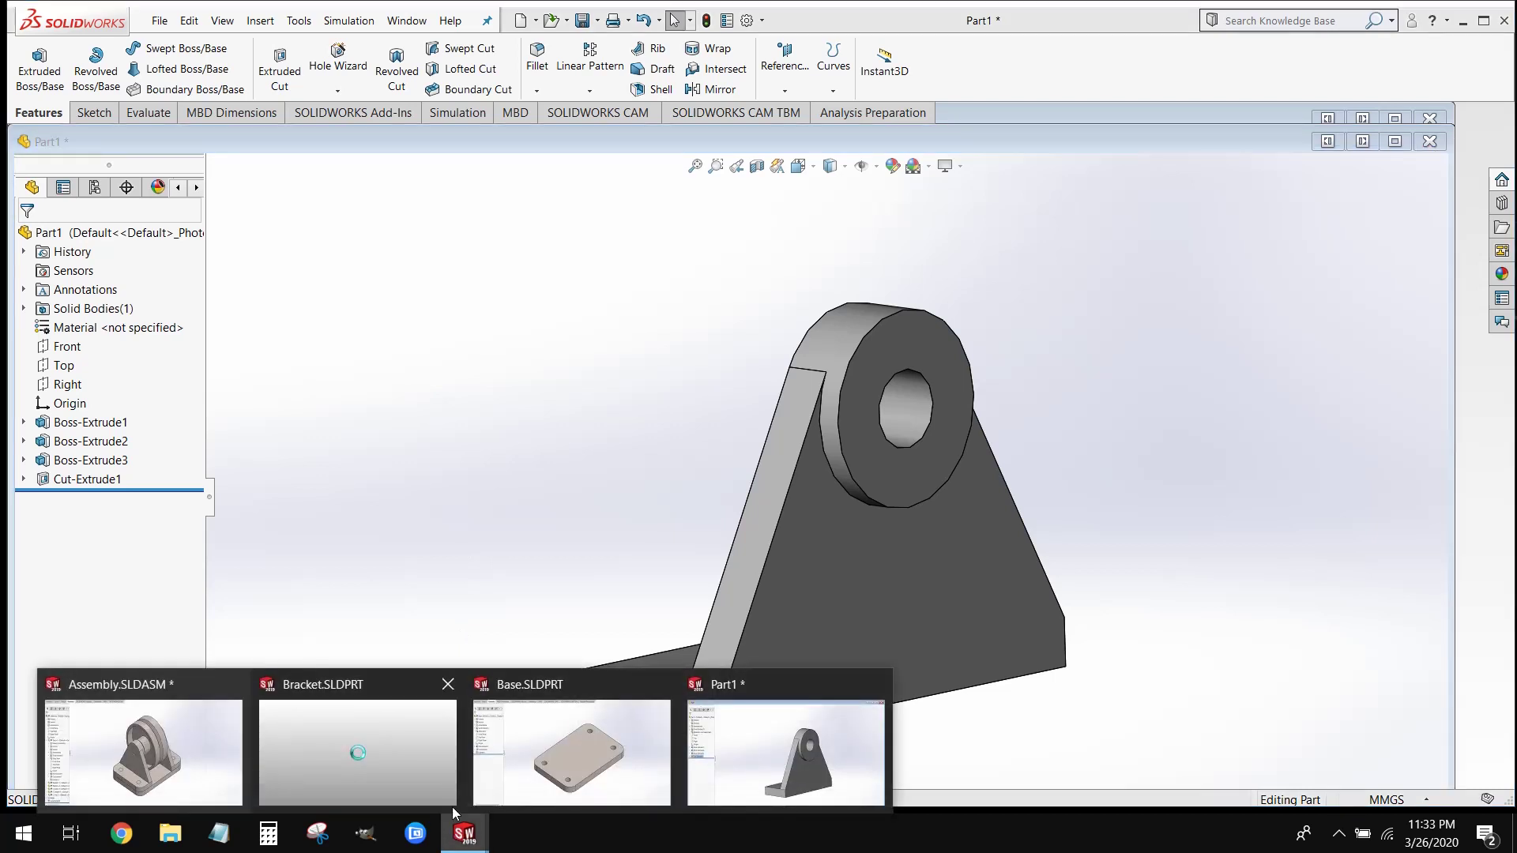
{"action": "left_click", "coordinate": [387, 755]}
{"action": "middle_click_drag", "start_coordinate": [512, 573], "coordinate": [709, 664]}
{"action": "left_click", "coordinate": [710, 664]}
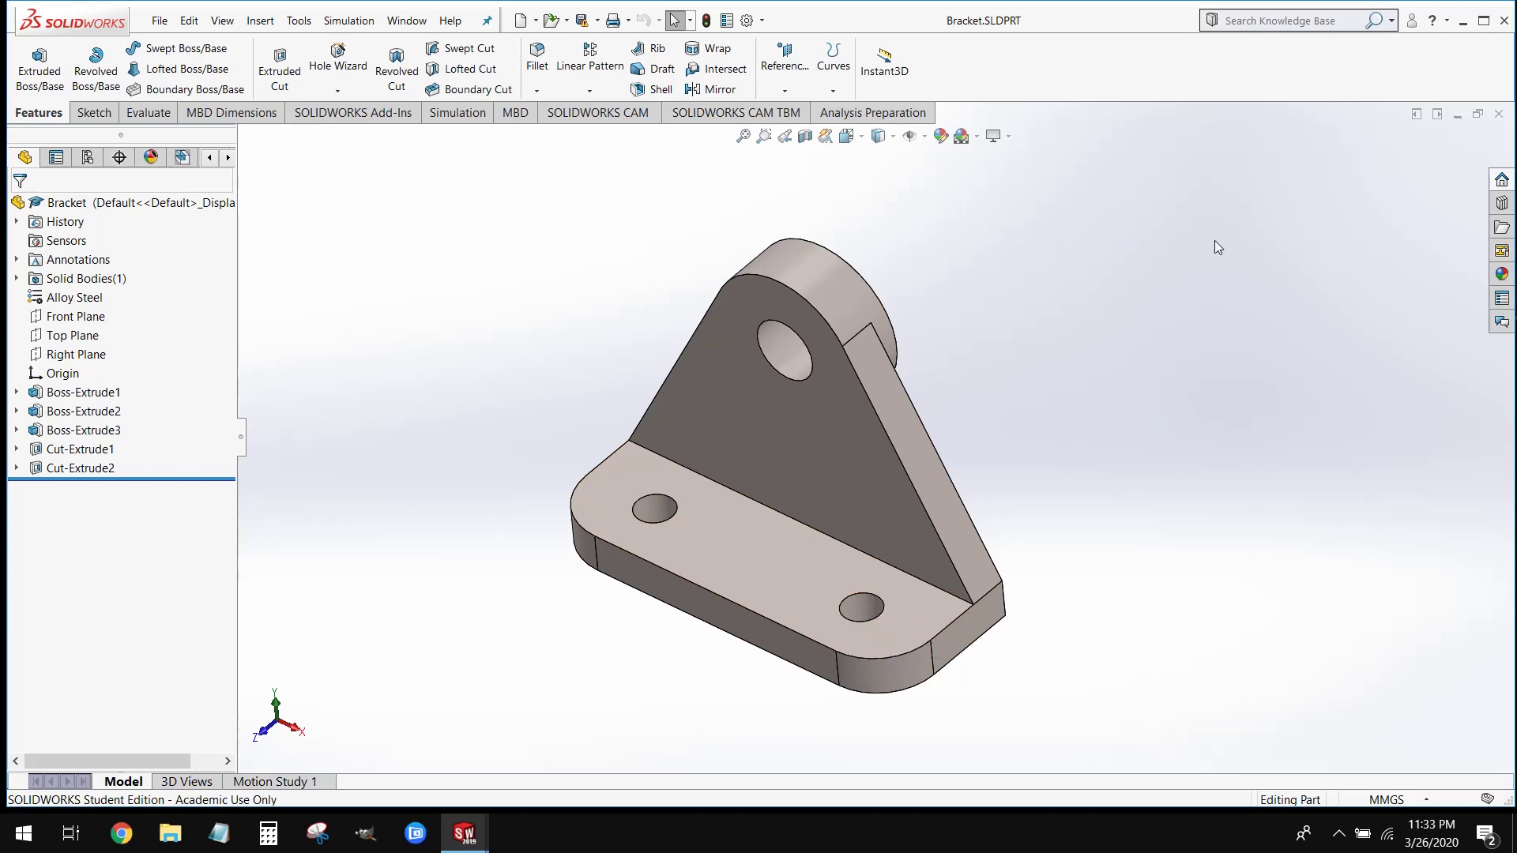
{"action": "left_click", "coordinate": [1458, 117]}
Sketch two circles, about 12 mm and 15 mm in diameter, near opposite ends of the base's top face.
{"action": "middle_click_drag", "start_coordinate": [857, 593], "coordinate": [953, 699]}
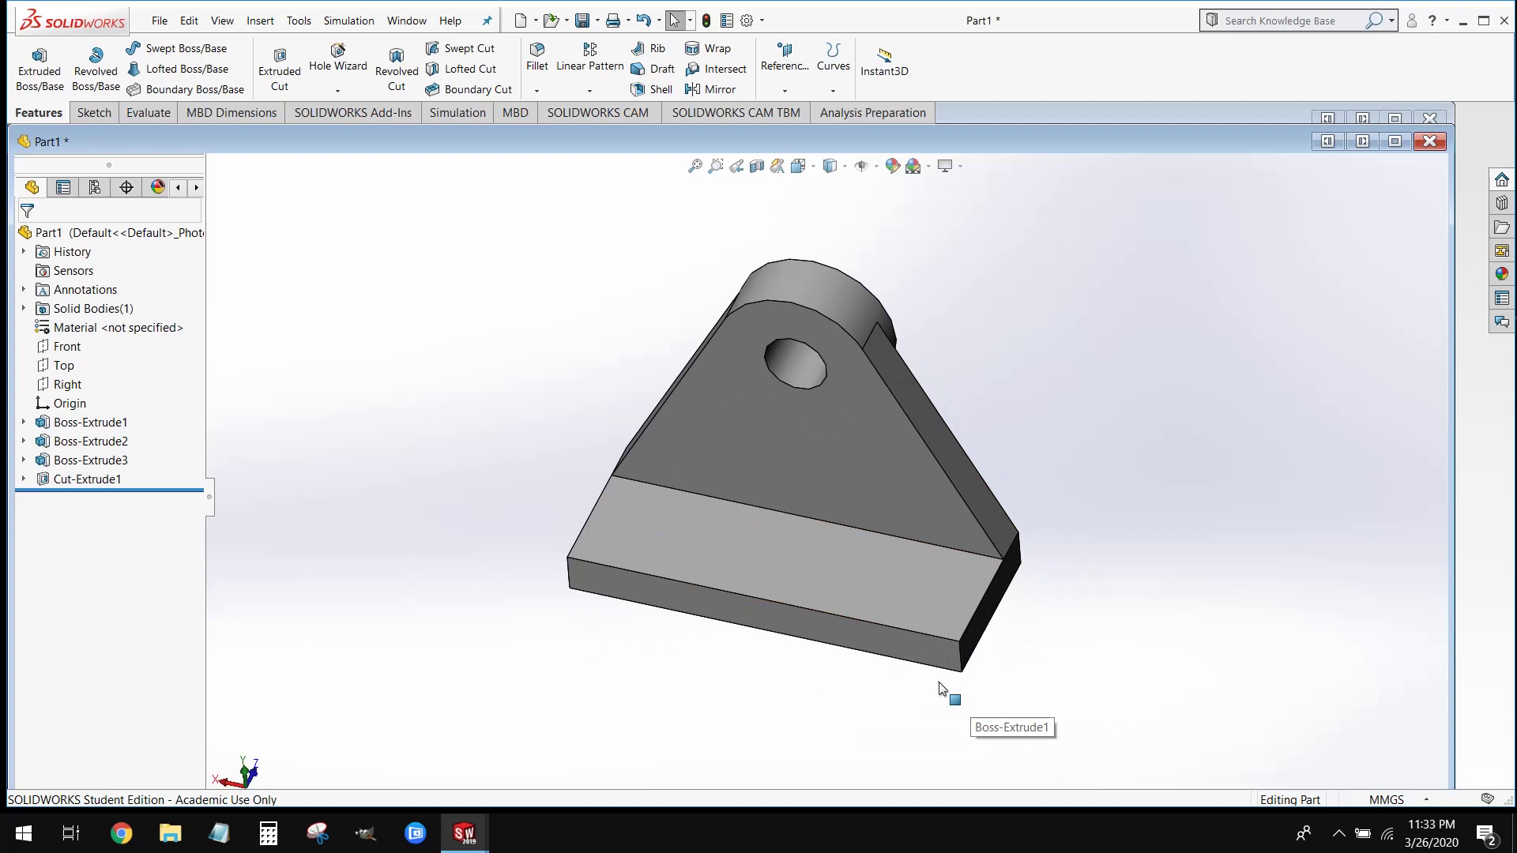
{"action": "left_click", "coordinate": [887, 590]}
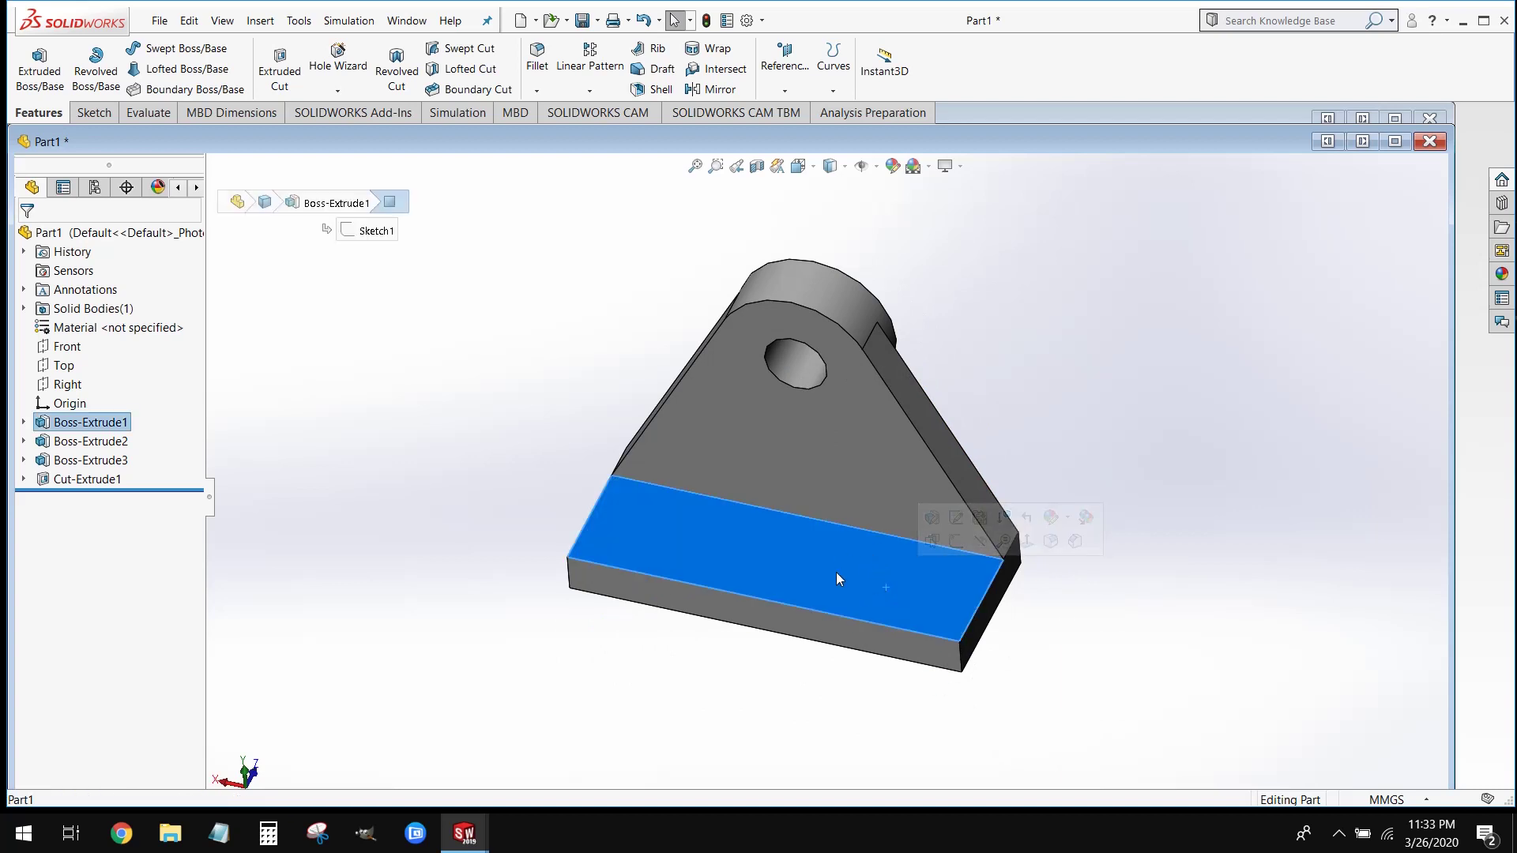
{"action": "right_click", "coordinate": [836, 572]}
{"action": "left_click", "coordinate": [877, 461]}
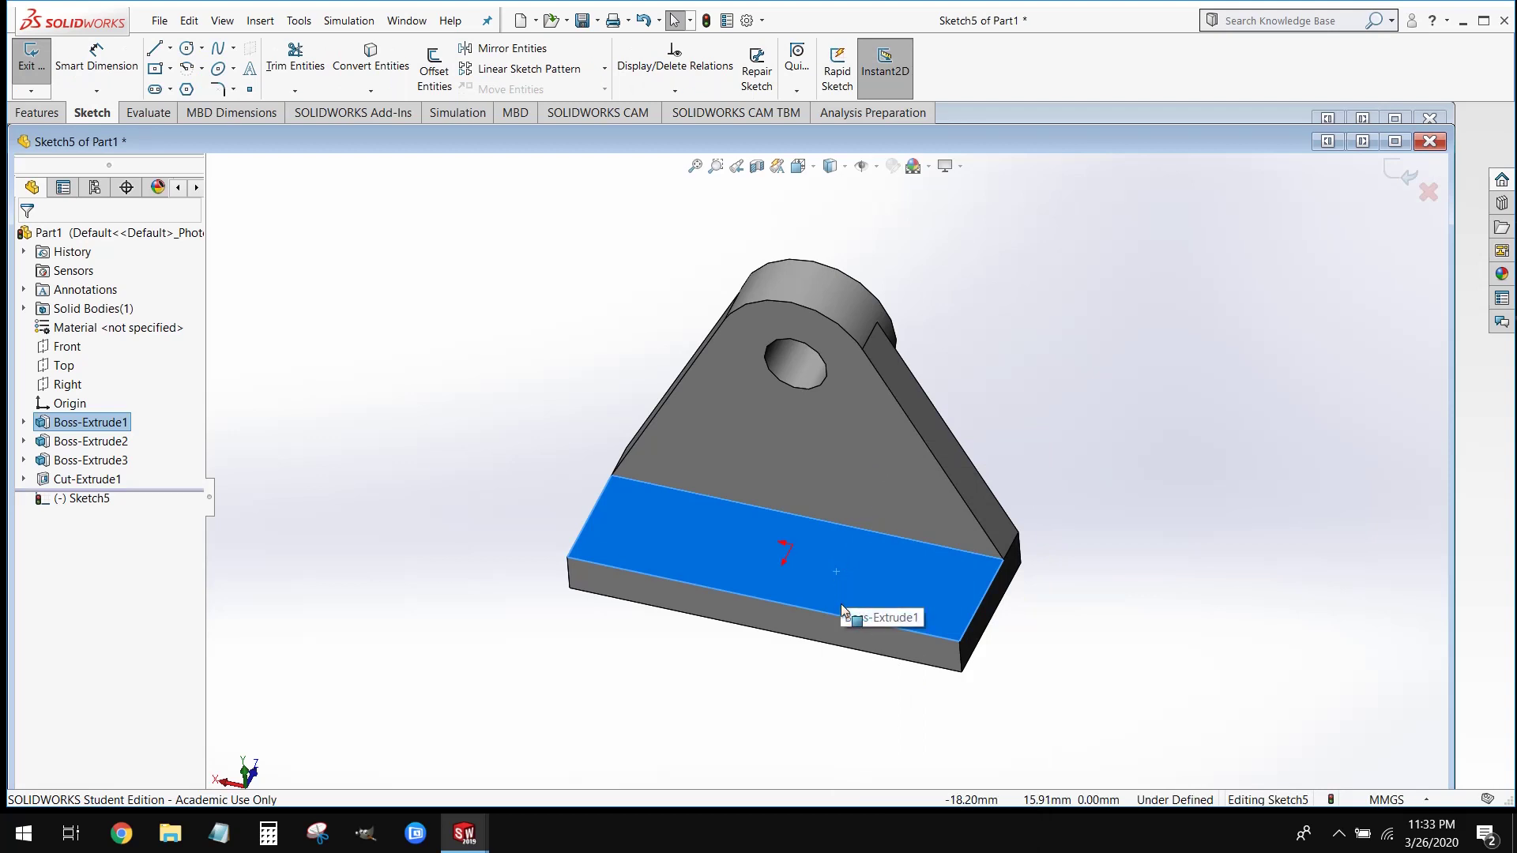
{"action": "key", "text": "ctrl+8"}
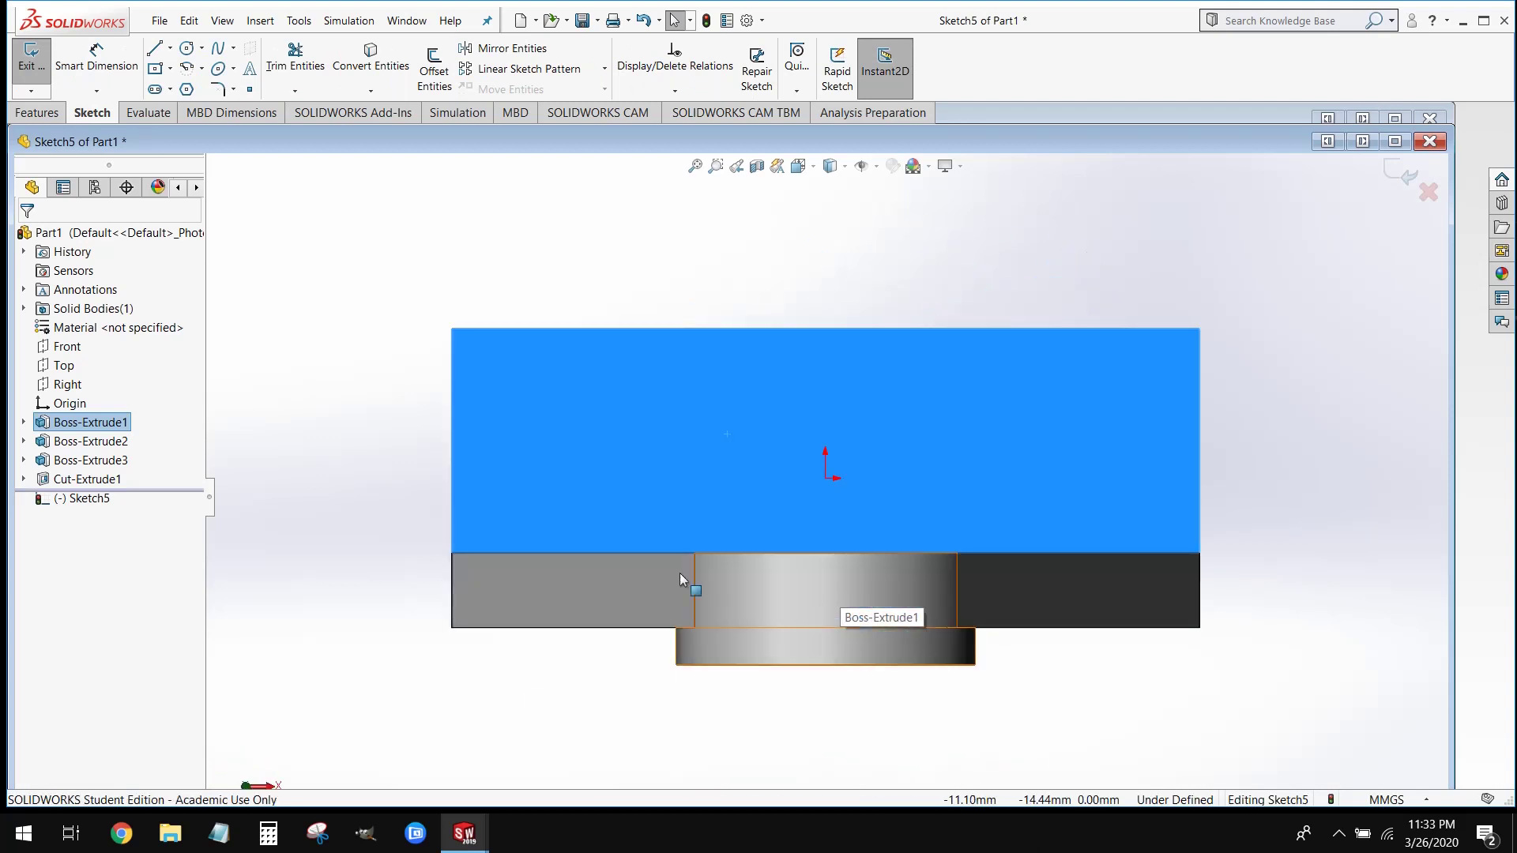
{"action": "left_click", "coordinate": [310, 451]}
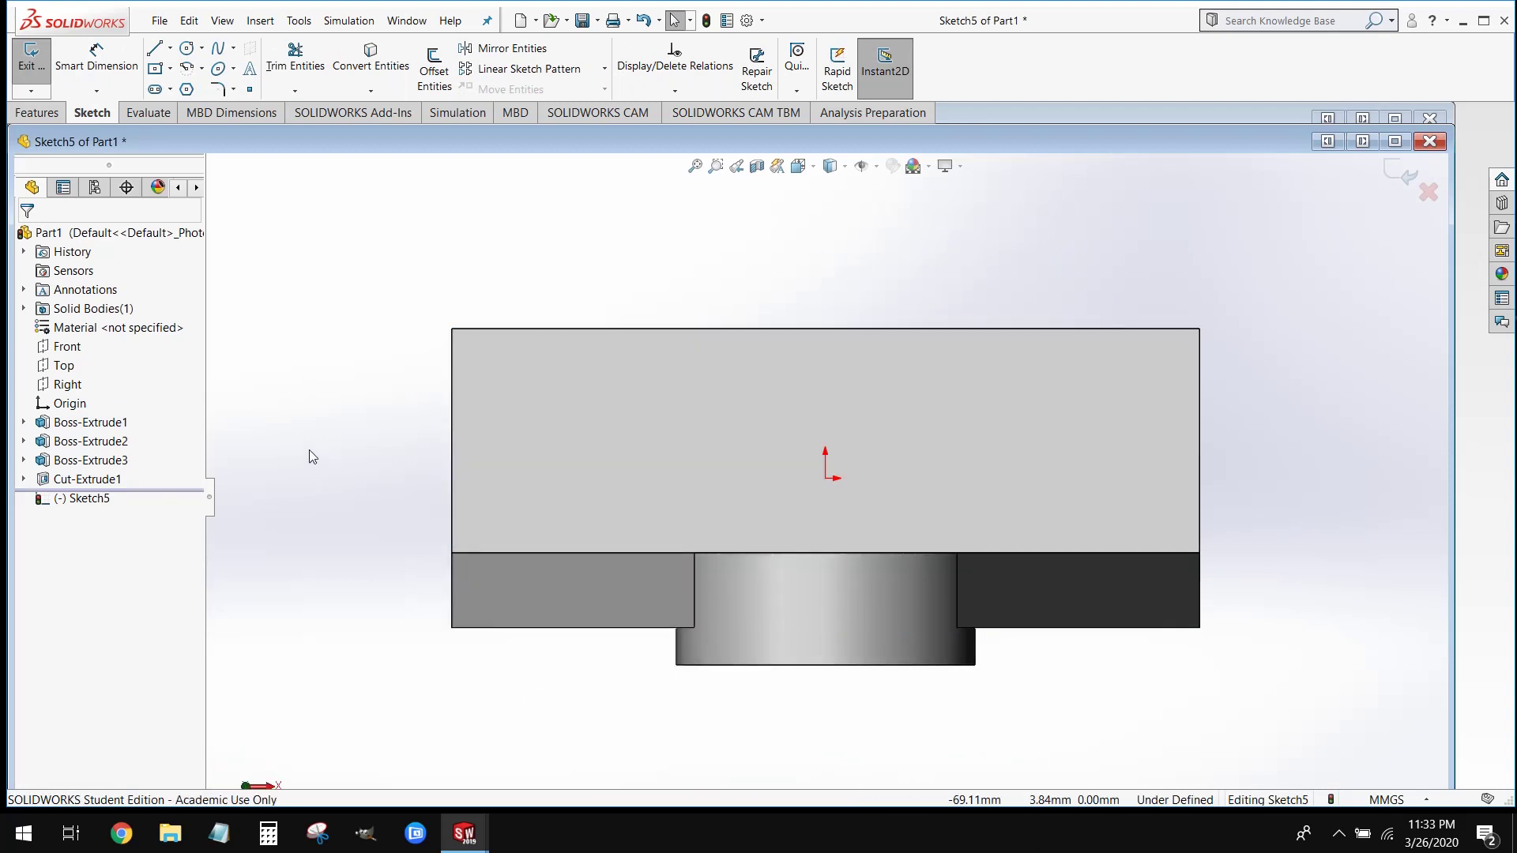
{"action": "left_click", "coordinate": [189, 49]}
{"action": "left_click", "coordinate": [543, 428]}
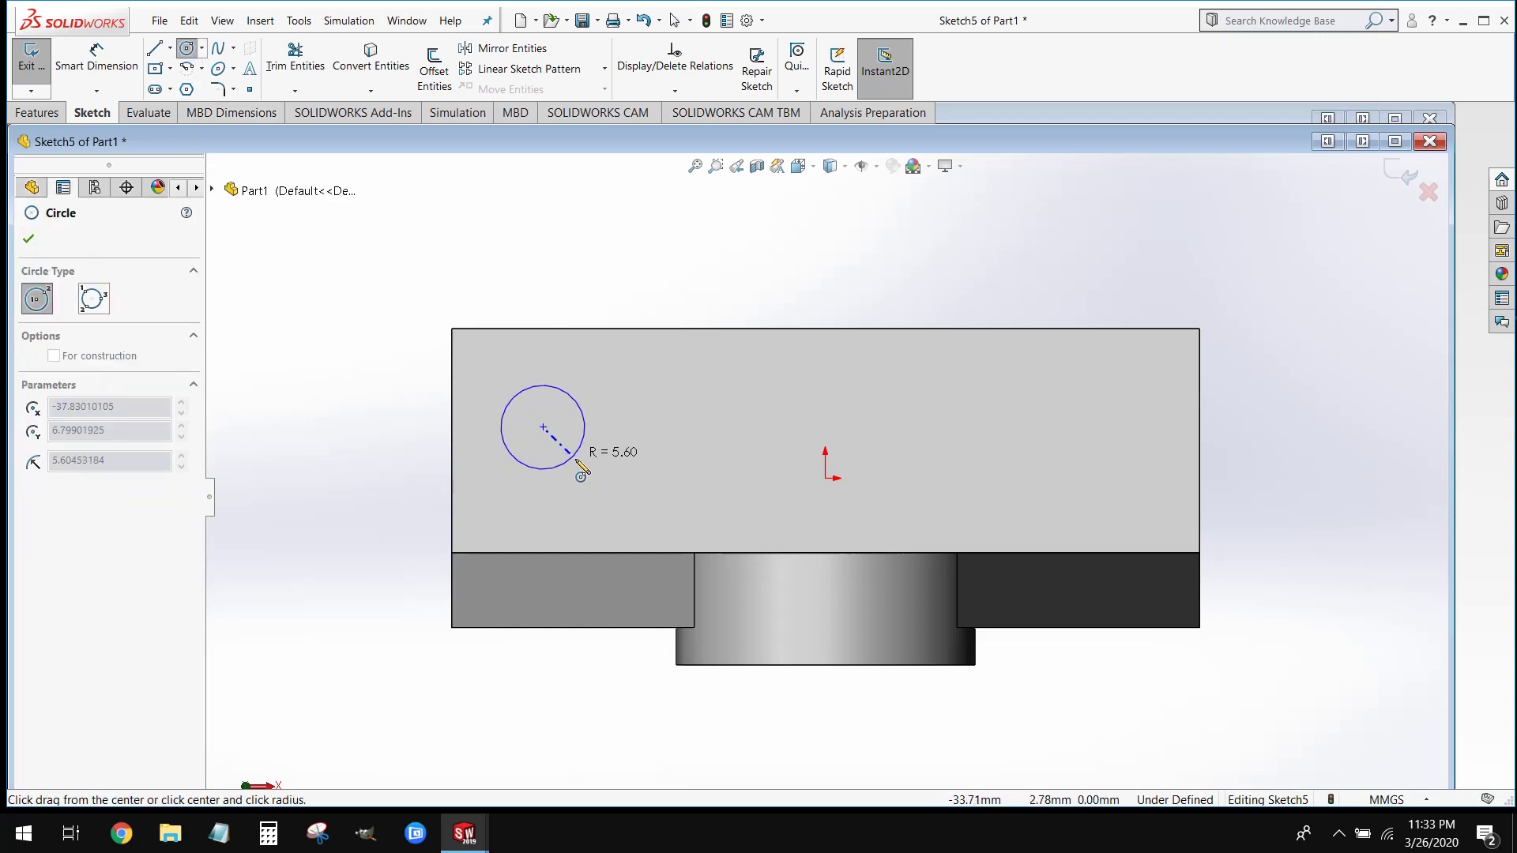
{"action": "left_click", "coordinate": [576, 461]}
{"action": "left_click", "coordinate": [1091, 427]}
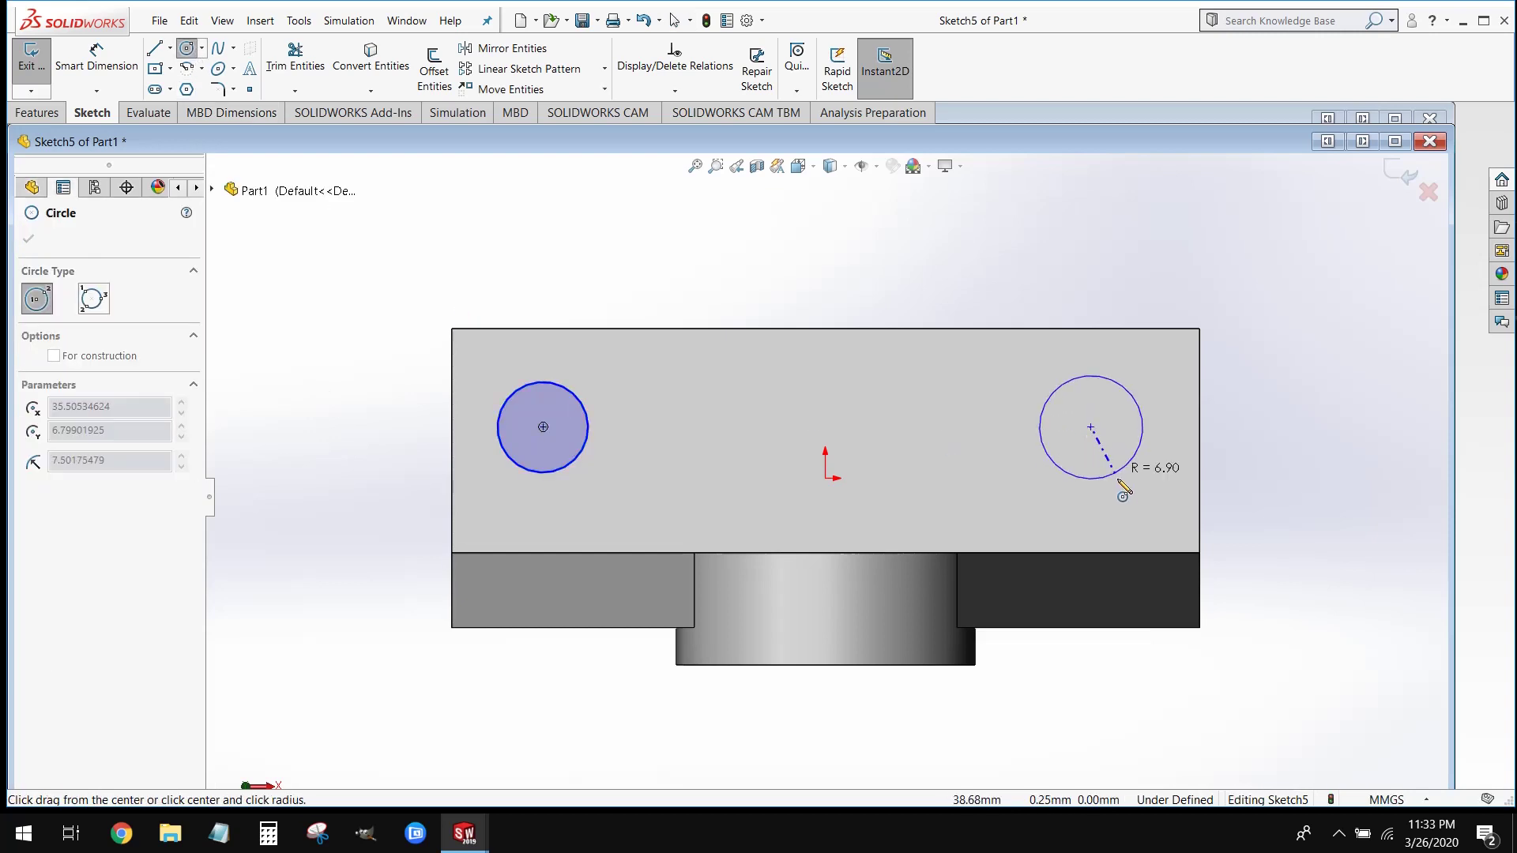
{"action": "left_click", "coordinate": [1060, 475]}
{"action": "key", "text": "Escape"}
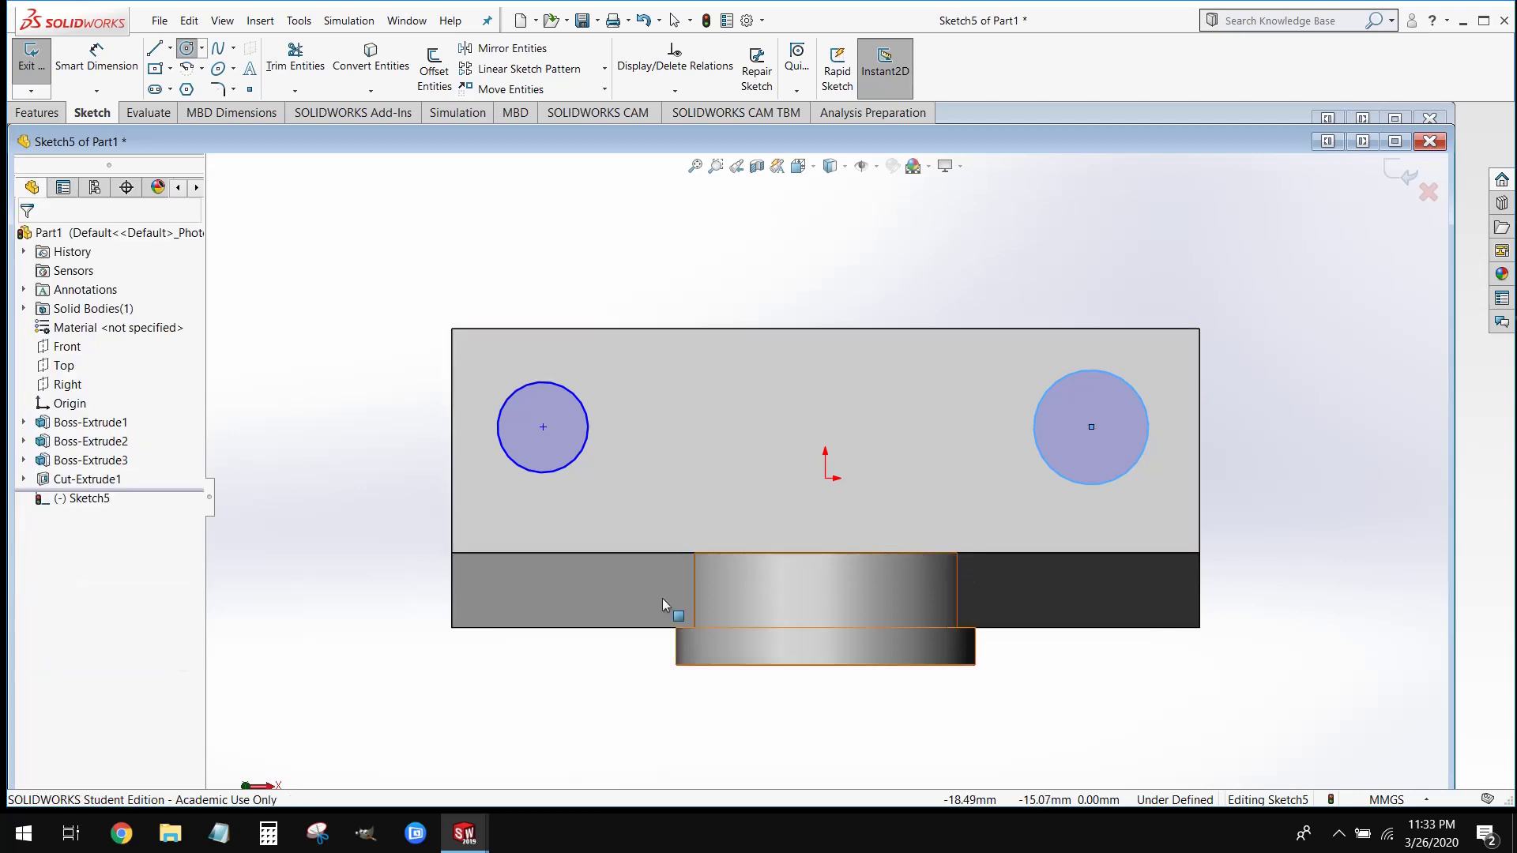
Dimension both circles on the base's top face with a diameter of 10 mm.
{"action": "left_click", "coordinate": [109, 70]}
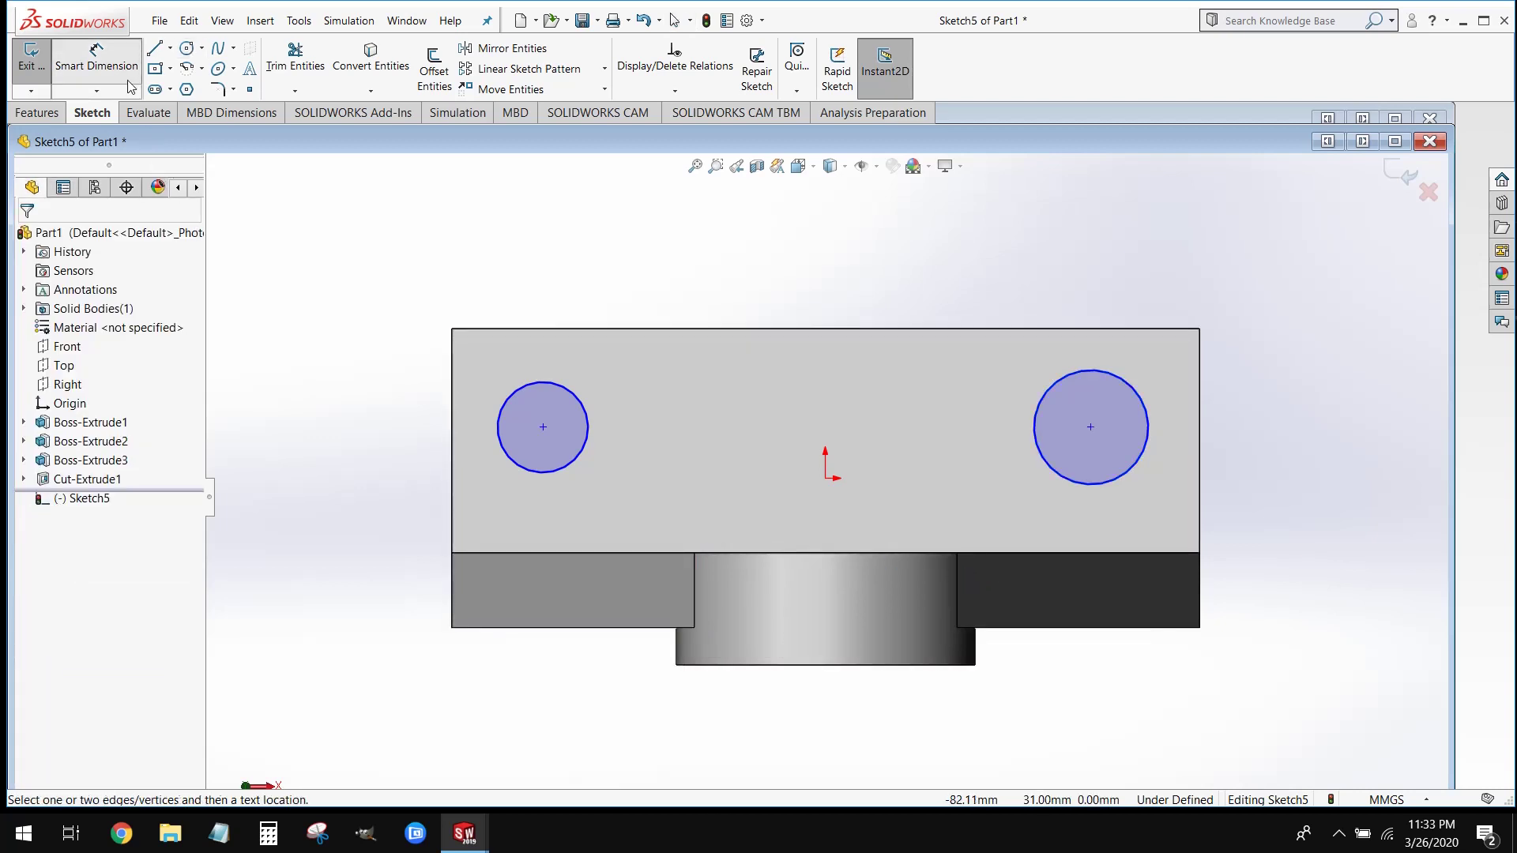
{"action": "left_click", "coordinate": [626, 452]}
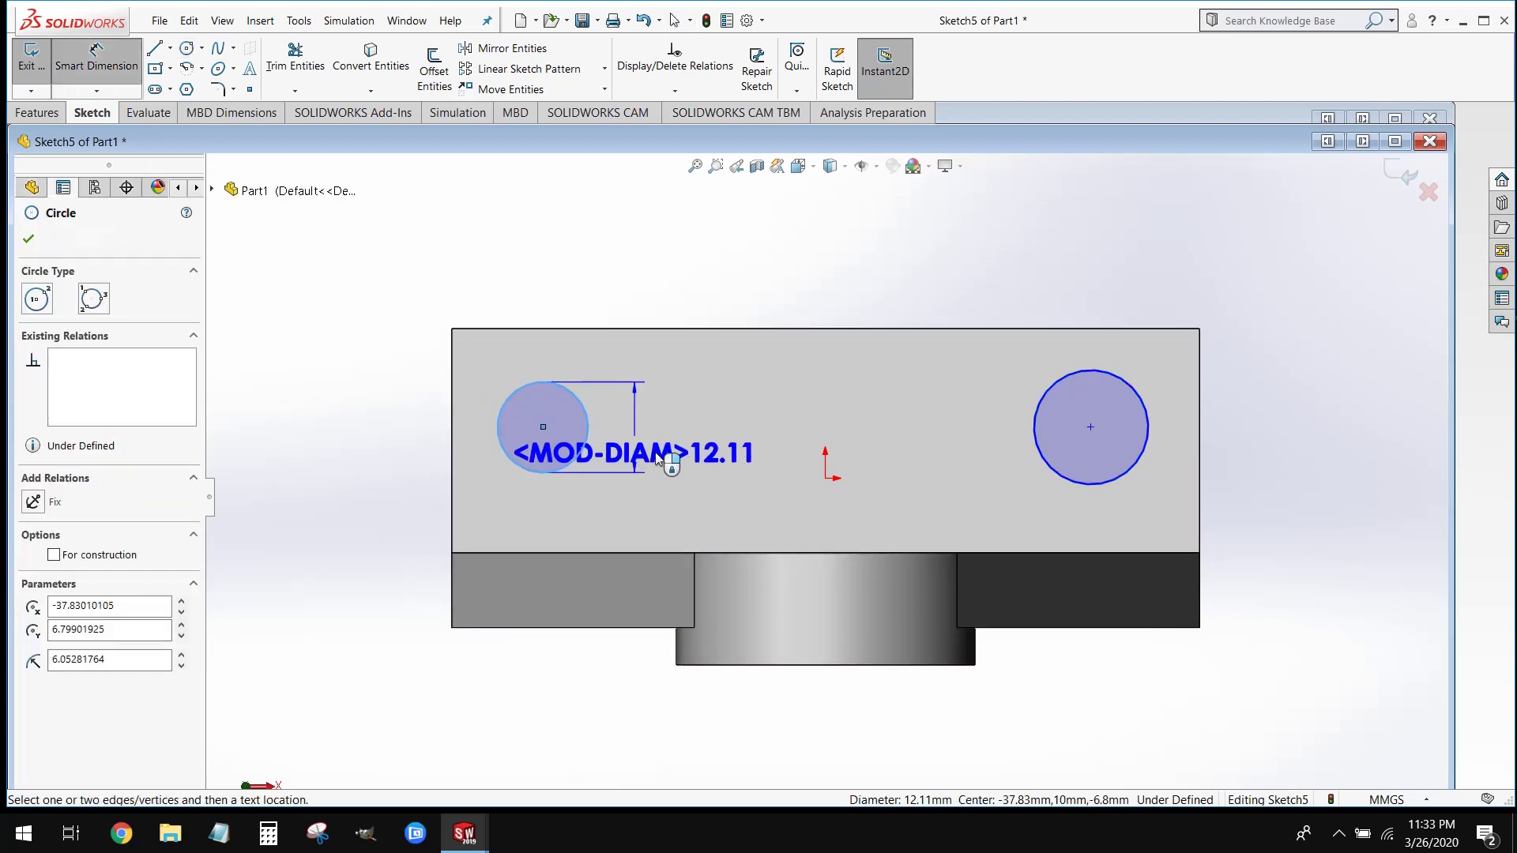
{"action": "left_click", "coordinate": [695, 430]}
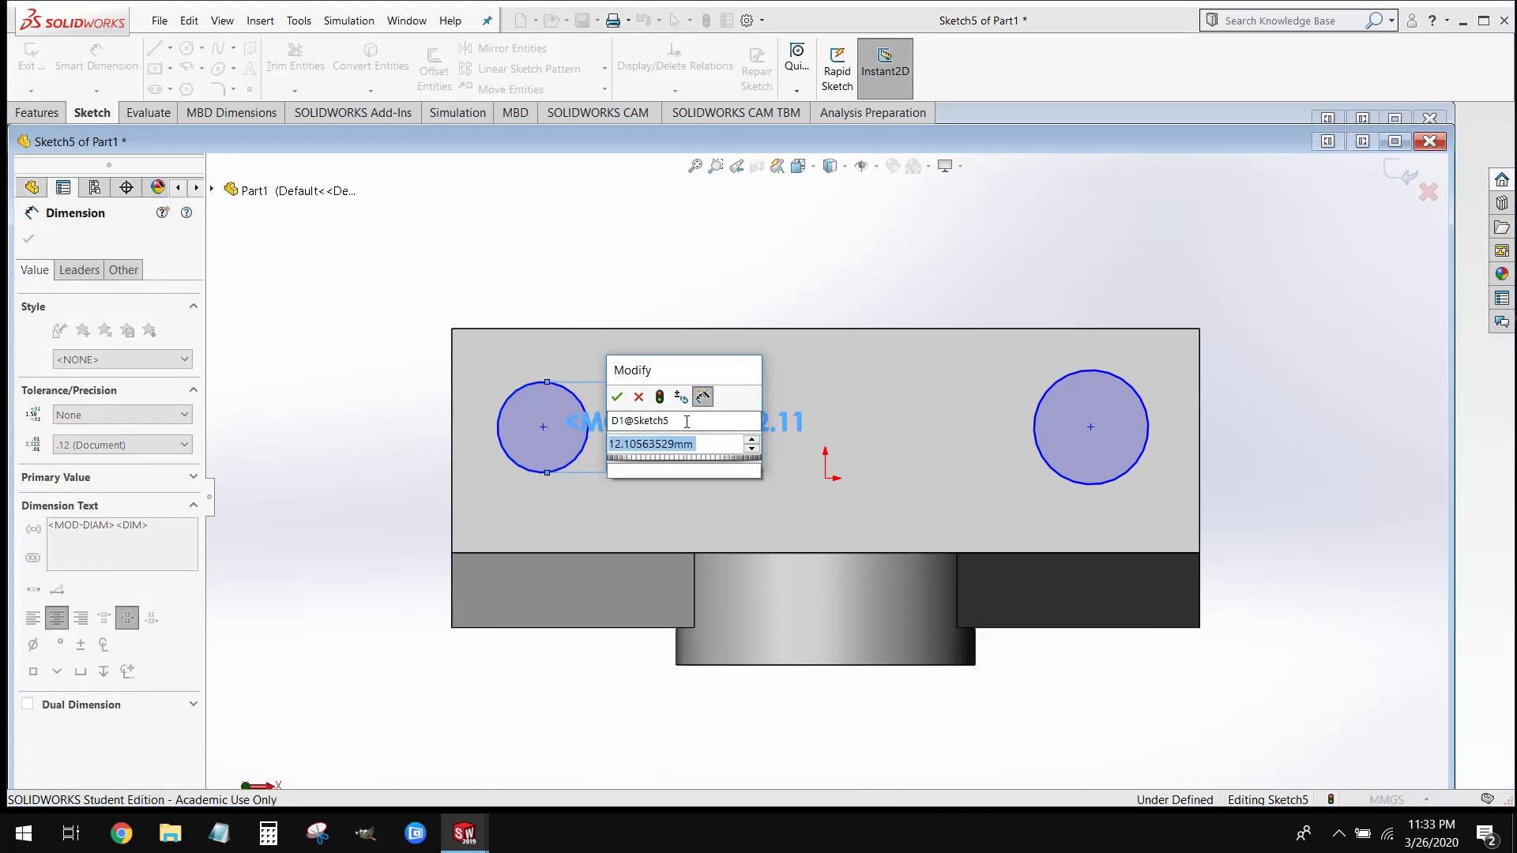
{"action": "type", "text": "10"}
{"action": "key", "text": "Return"}
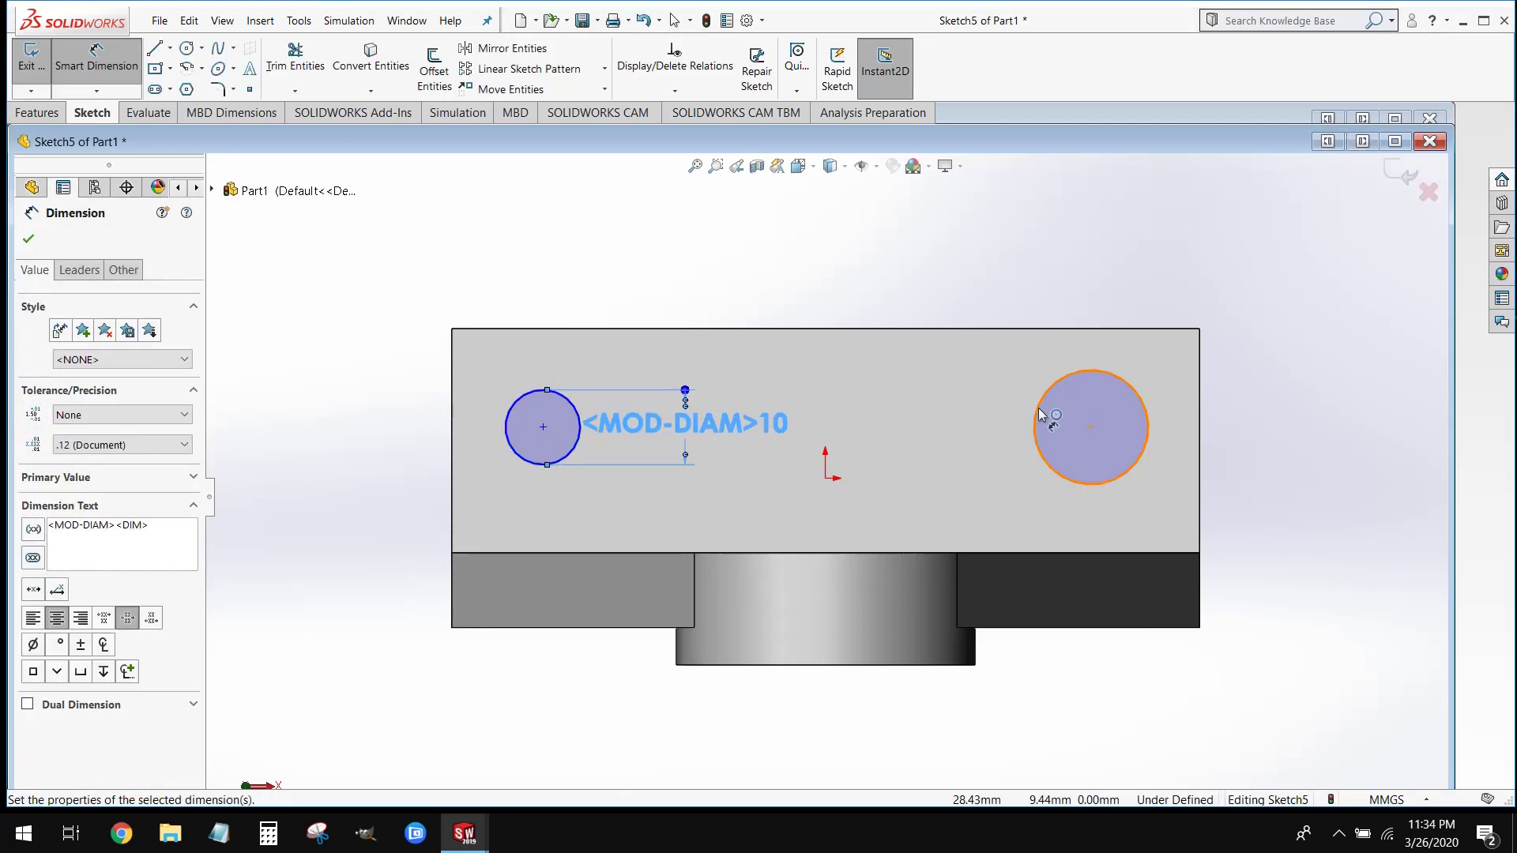
{"action": "left_click", "coordinate": [1039, 416]}
{"action": "left_click", "coordinate": [960, 401]}
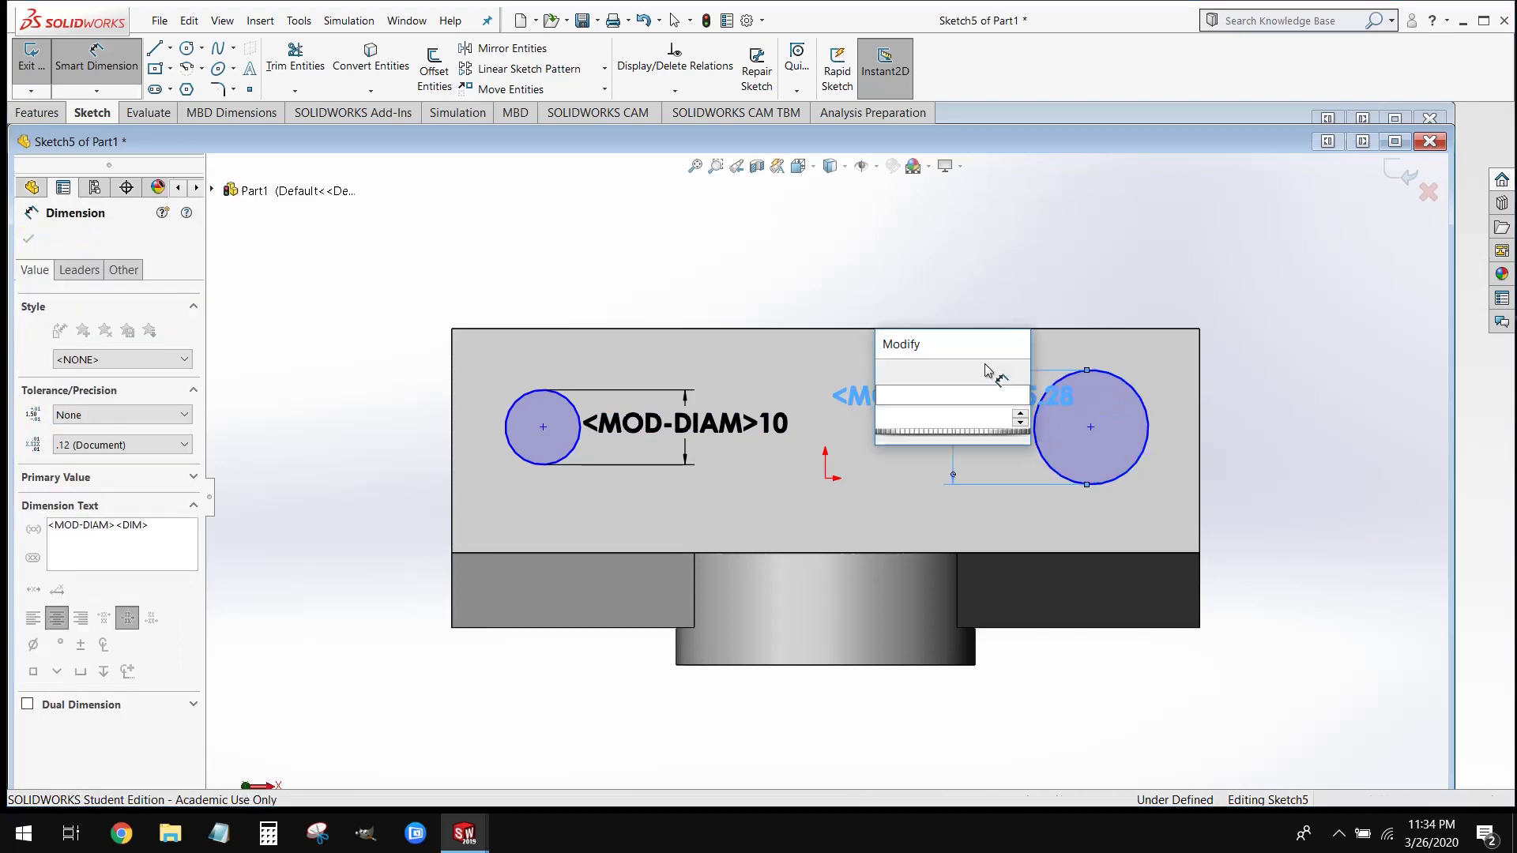
{"action": "type", "text": "10"}
{"action": "key", "text": "Return"}
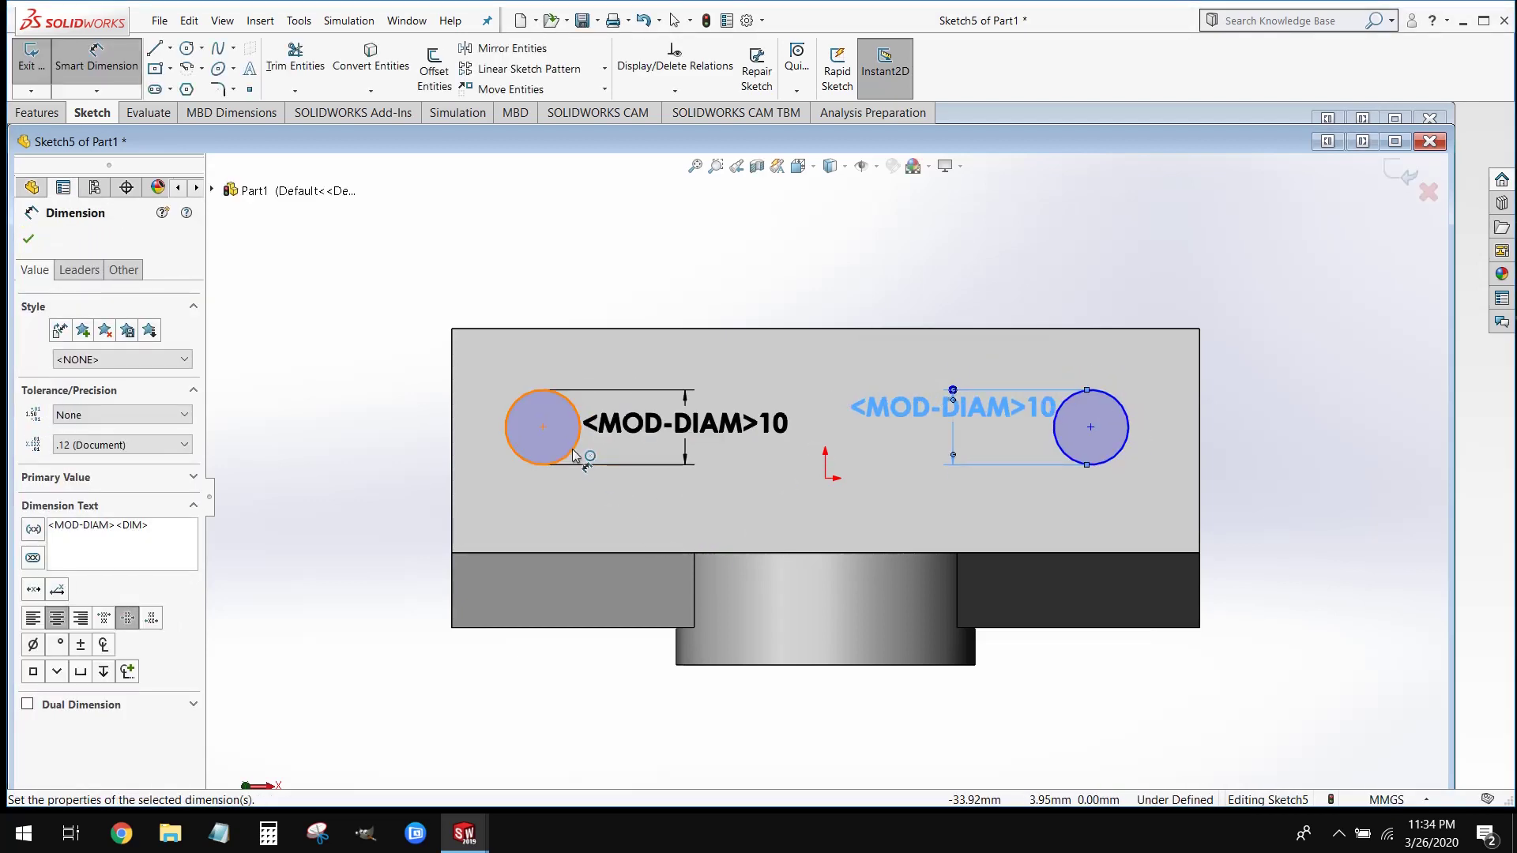
Dimension both circle centres 15 mm from the base's long outer edge, opposite the upright plate.
{"action": "left_click", "coordinate": [563, 329]}
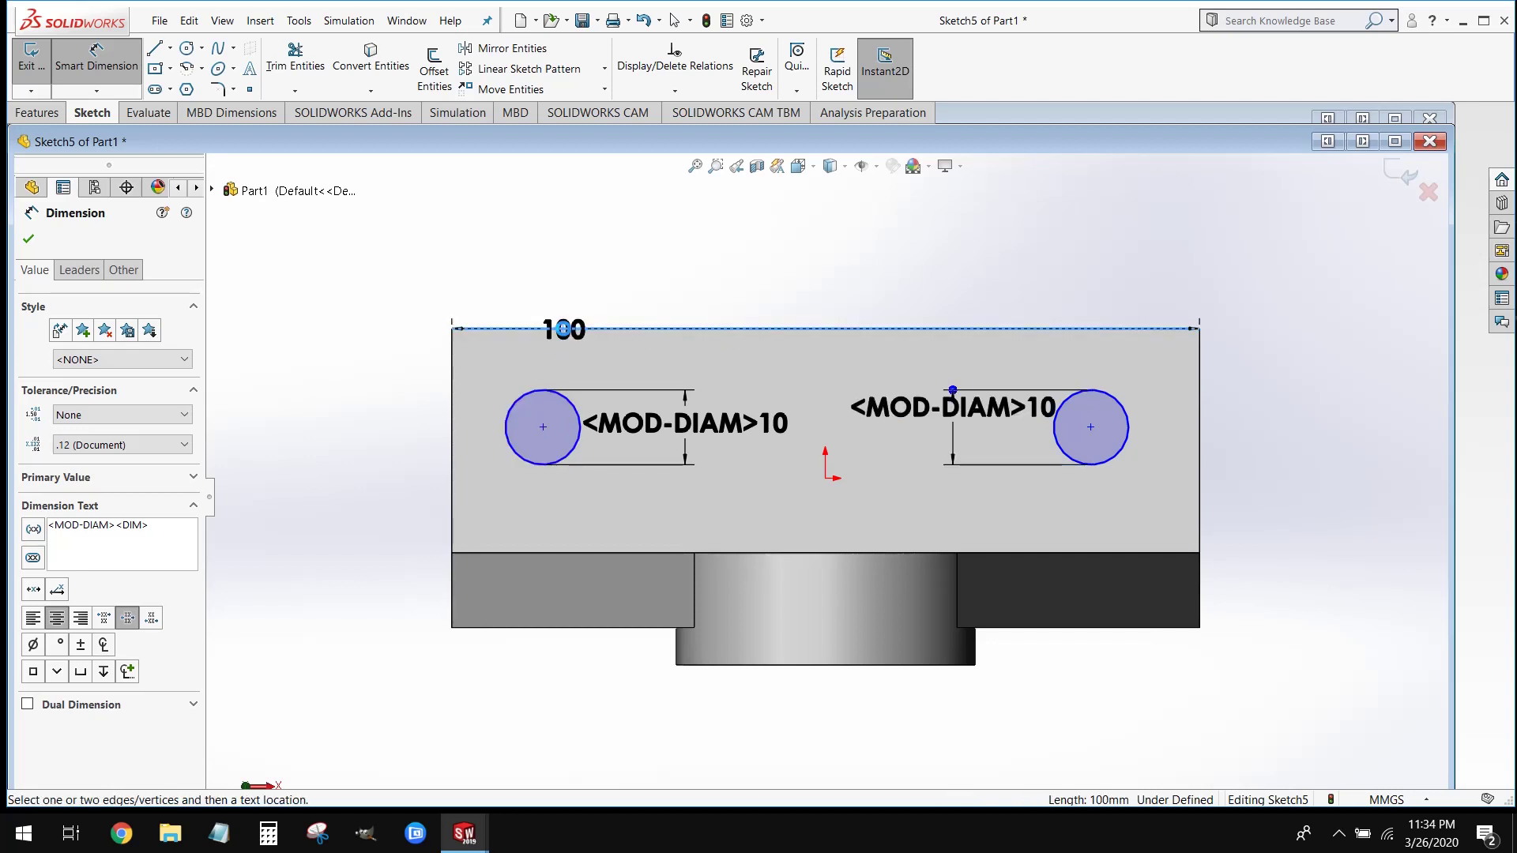
{"action": "left_click", "coordinate": [543, 427]}
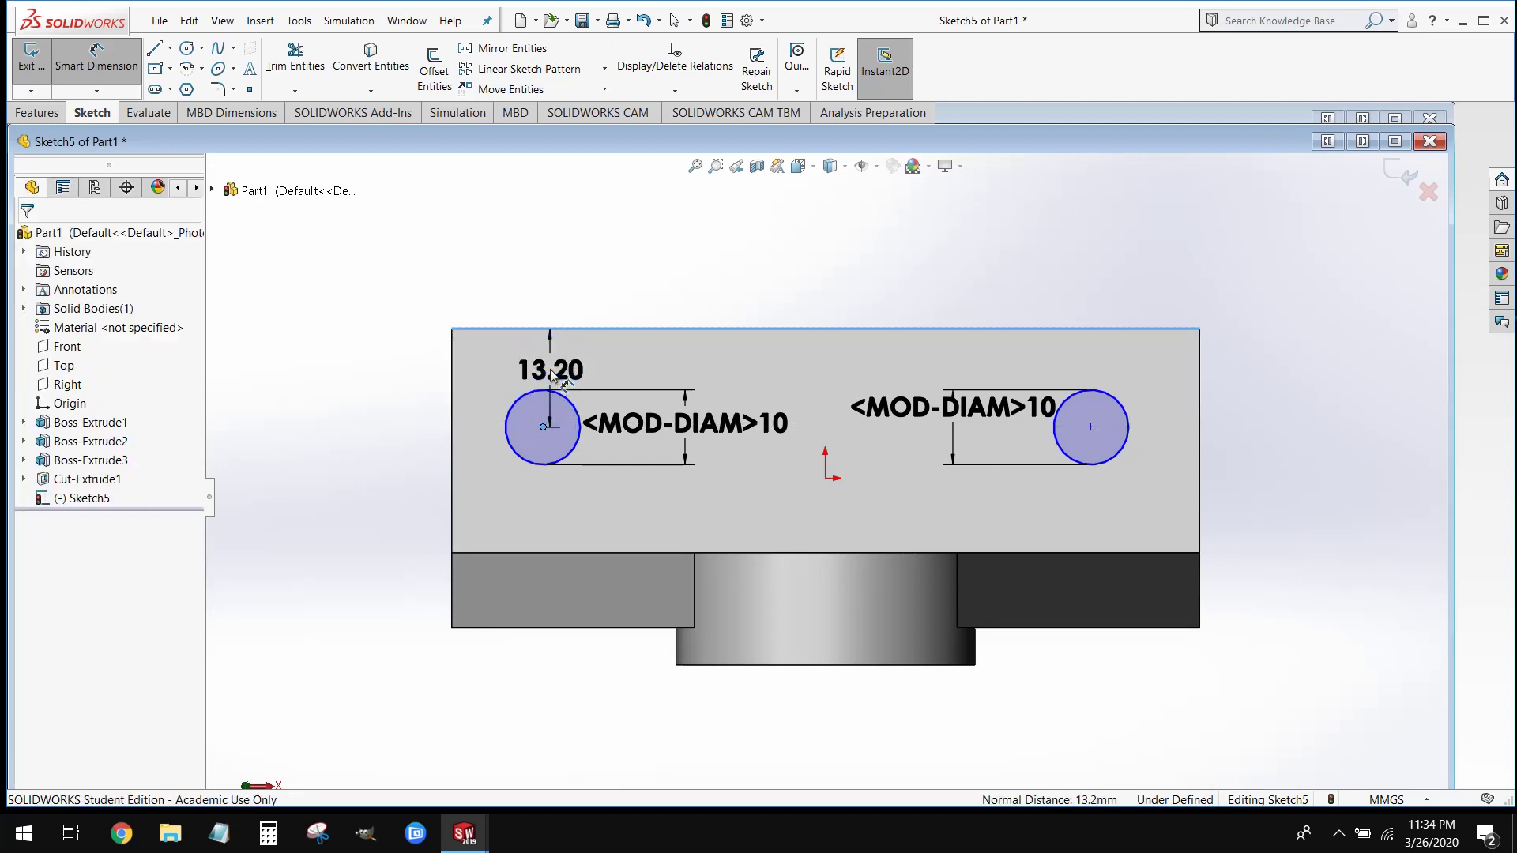
{"action": "left_click", "coordinate": [551, 374]}
{"action": "key", "text": "Return"}
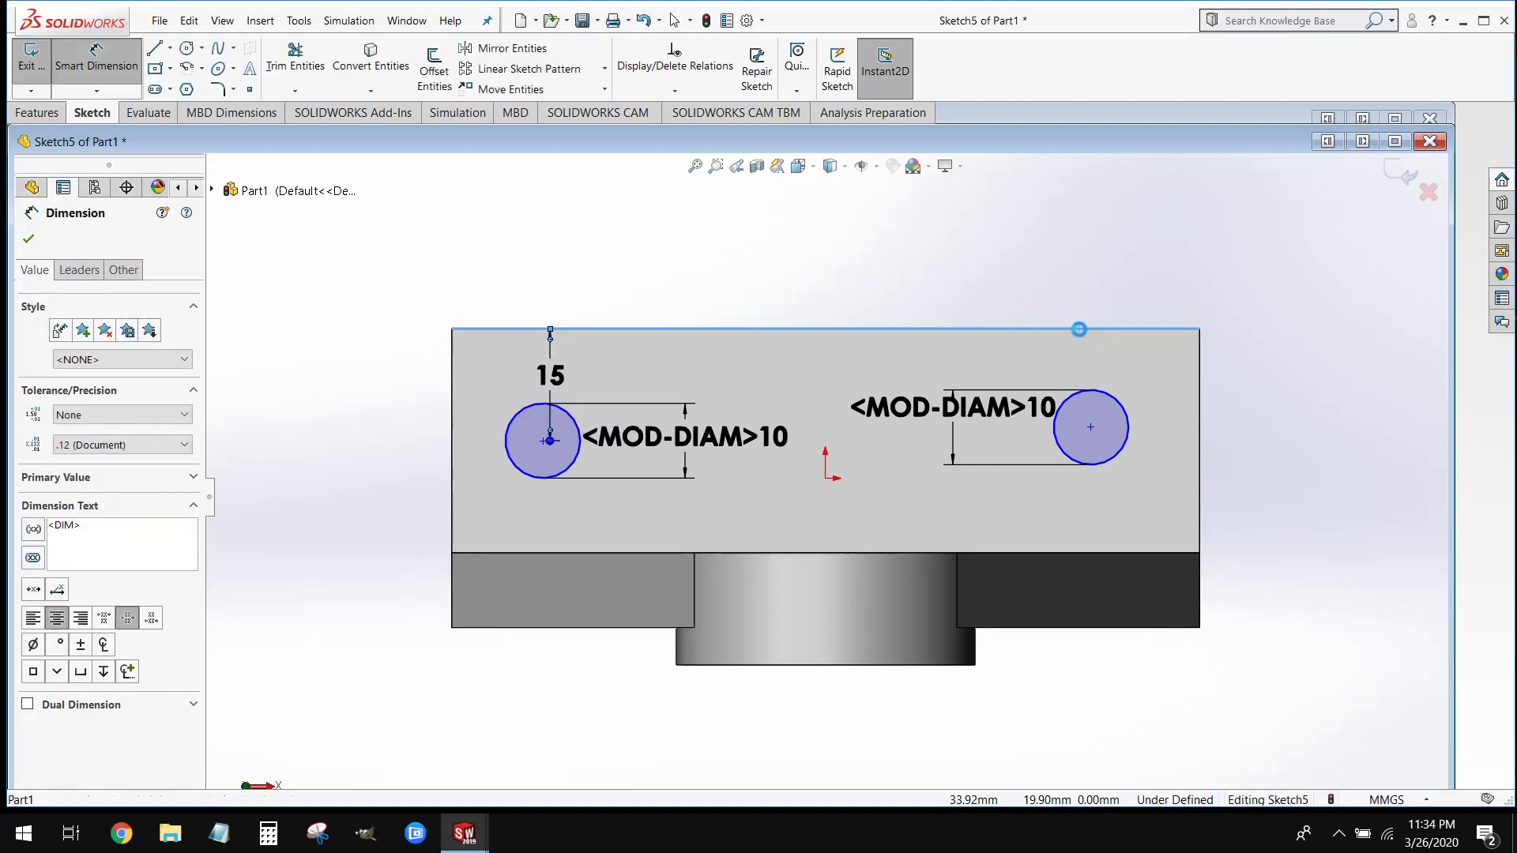
{"action": "left_click", "coordinate": [1079, 329]}
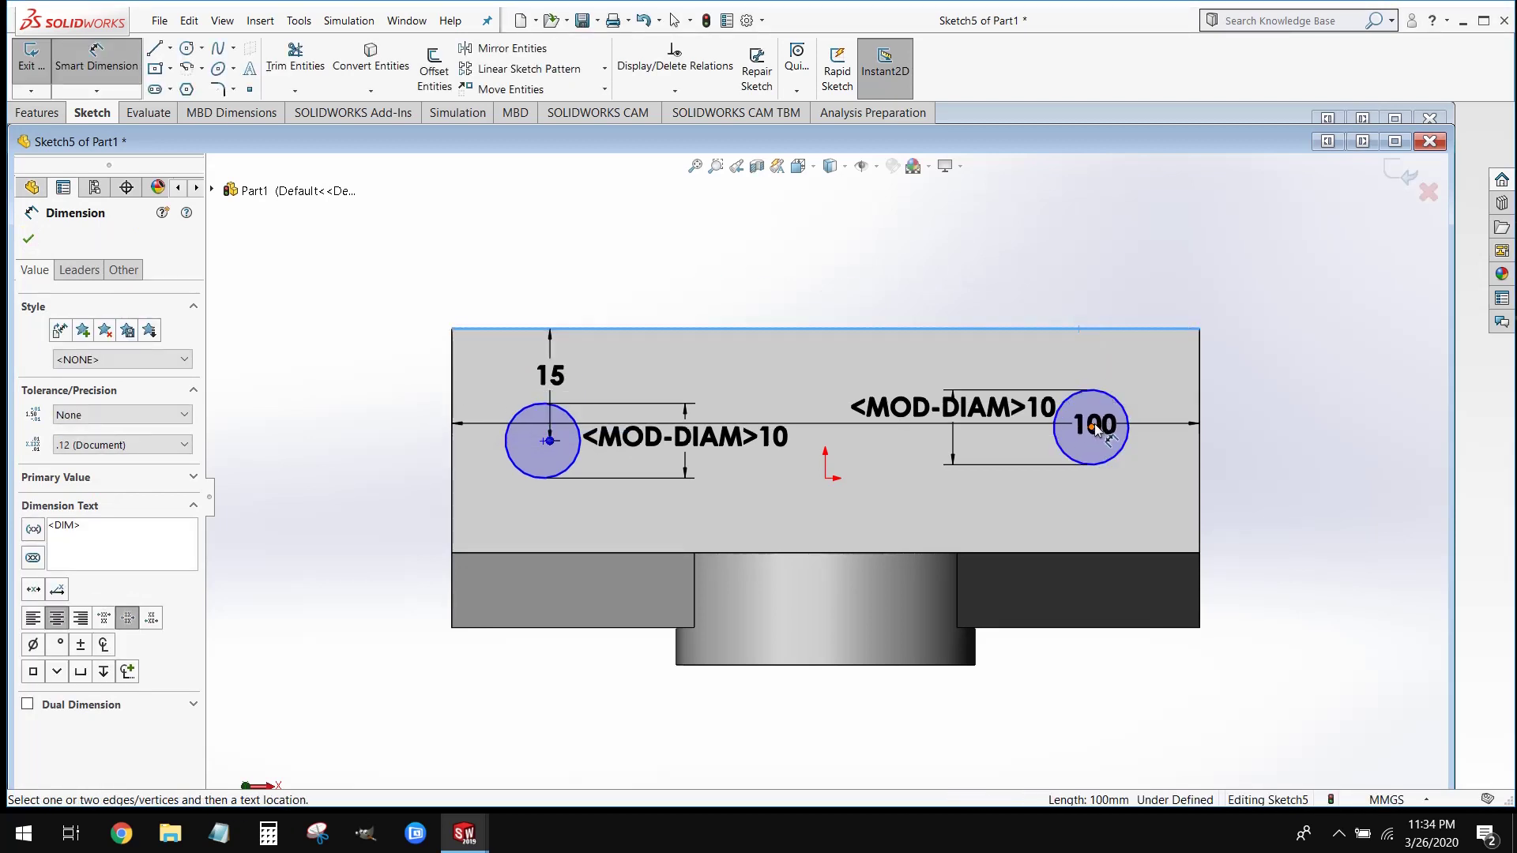
{"action": "left_click", "coordinate": [1093, 427]}
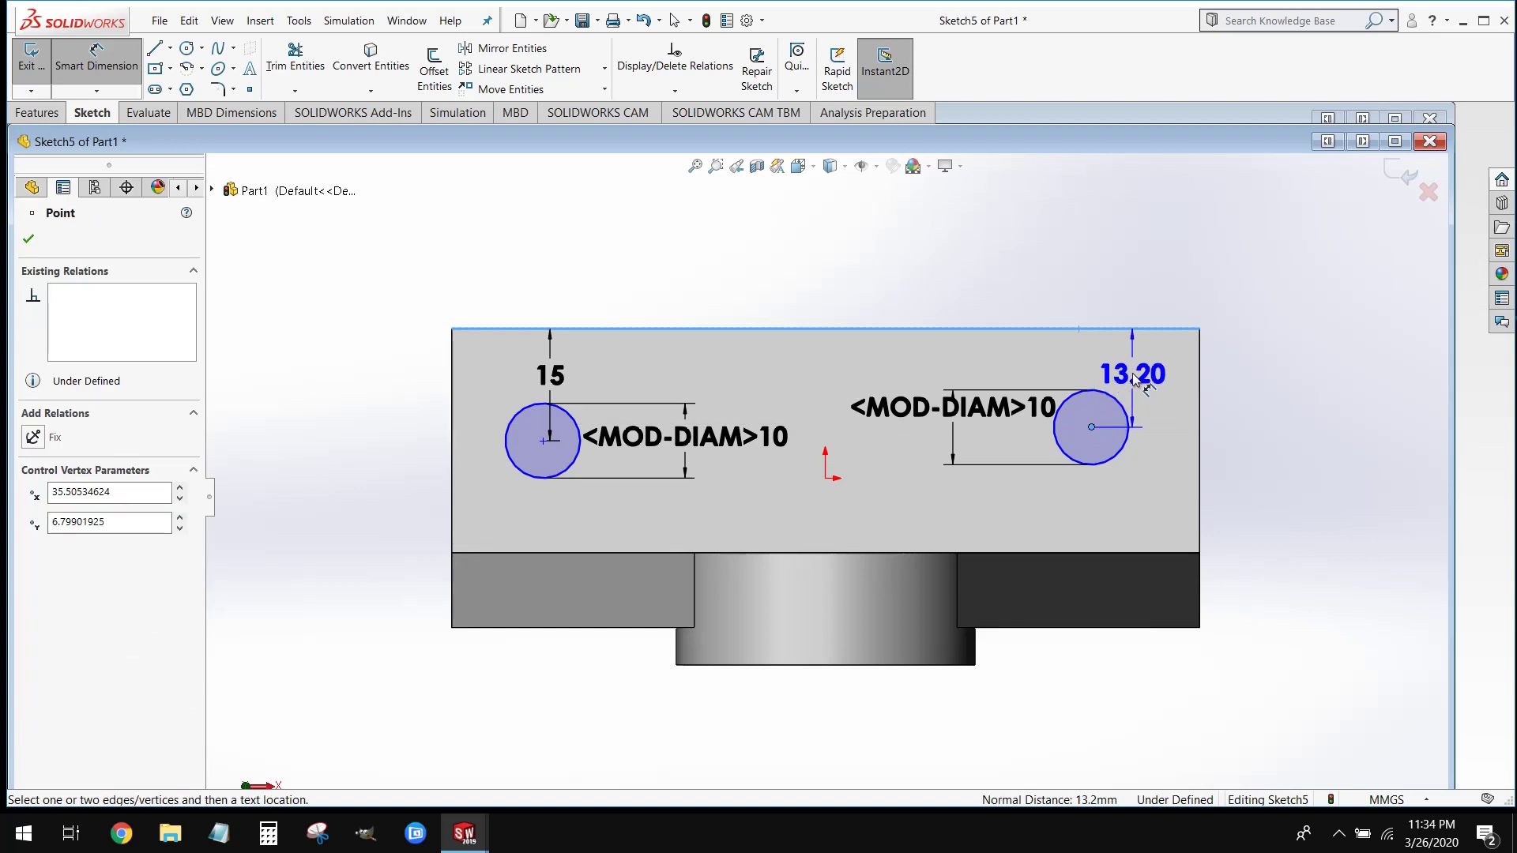
{"action": "left_click", "coordinate": [1133, 379]}
{"action": "key", "text": "Return"}
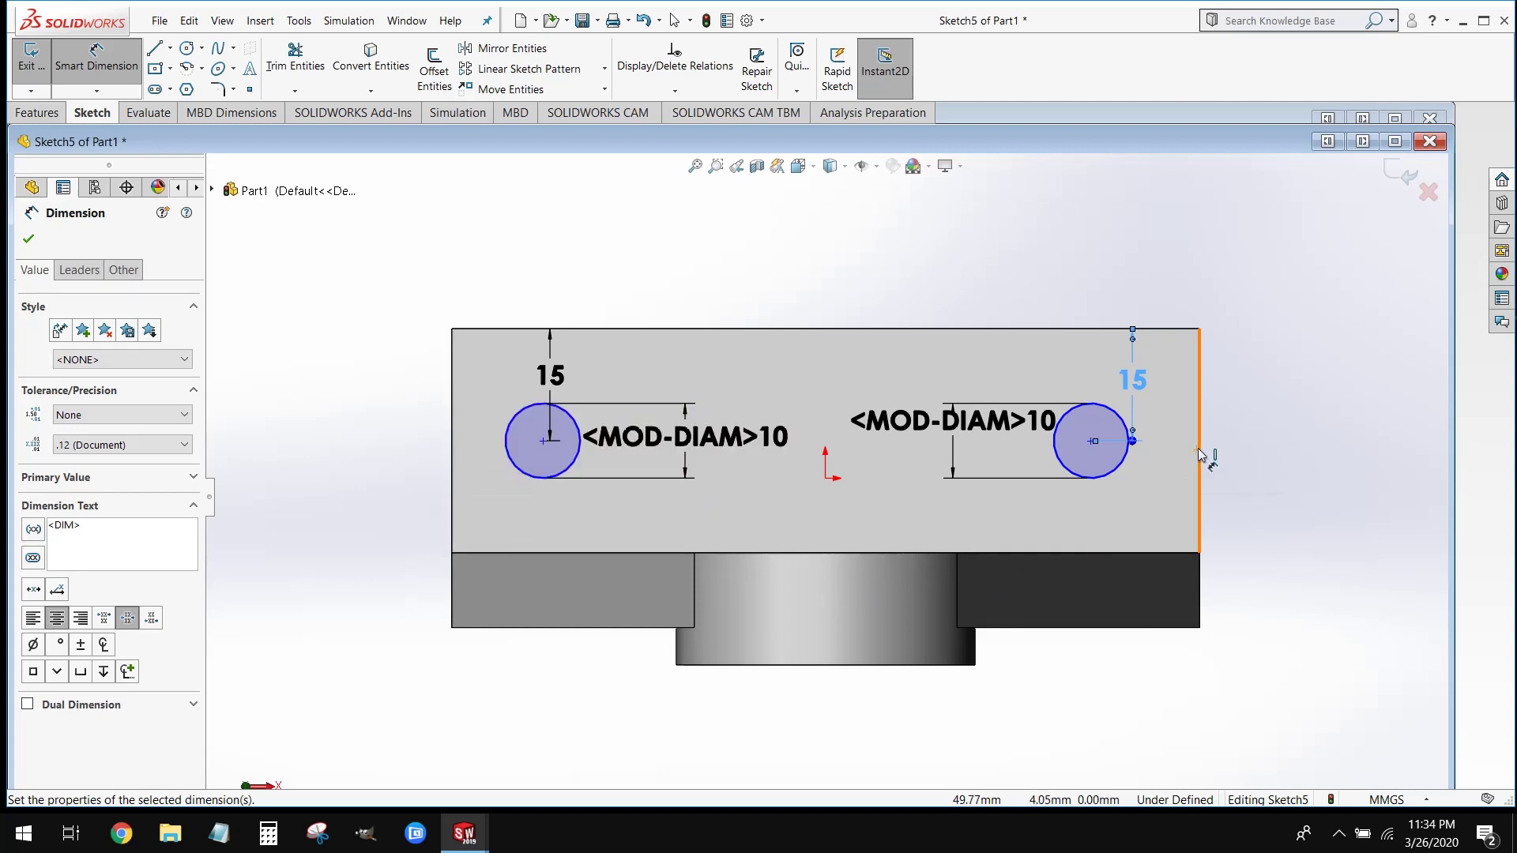
Dimension each circle's centre 20 mm from its nearest short side edge of the base.
{"action": "left_click", "coordinate": [456, 442]}
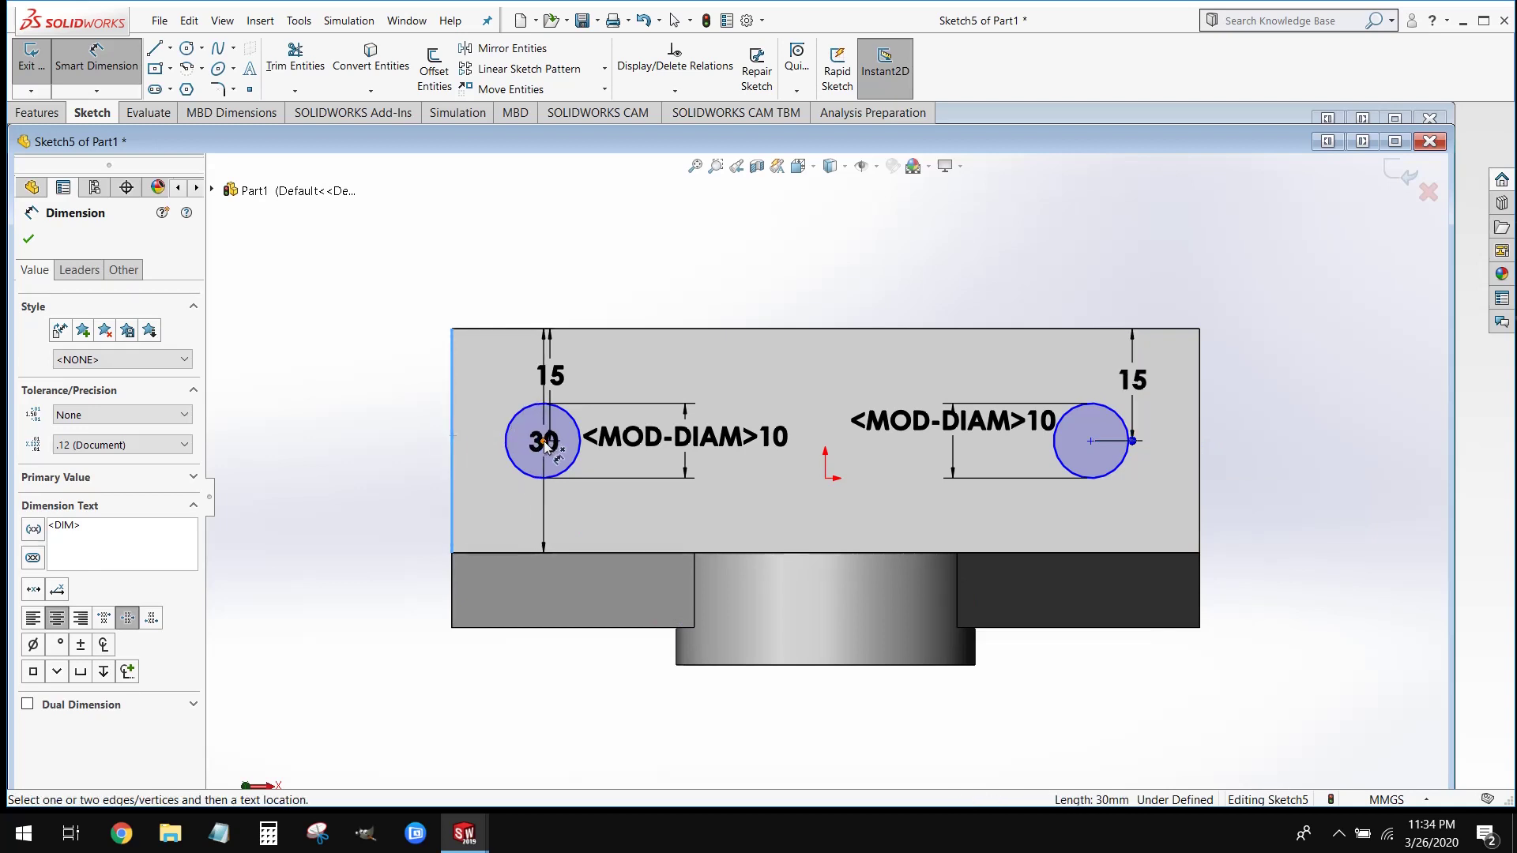
{"action": "left_click", "coordinate": [543, 442]}
{"action": "left_click", "coordinate": [484, 444]}
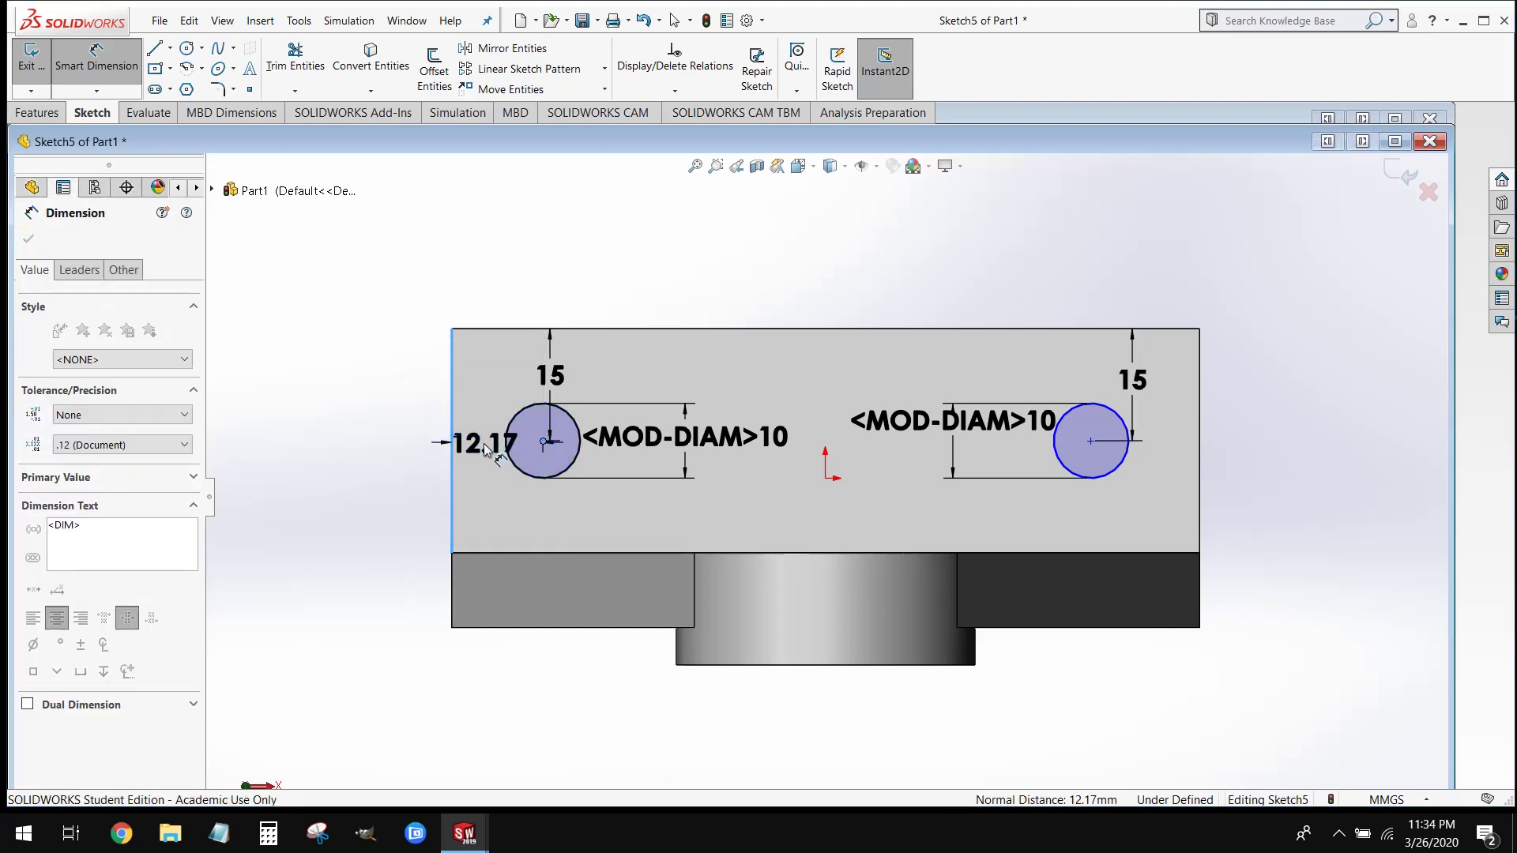
{"action": "type", "text": "20"}
{"action": "key", "text": "Return"}
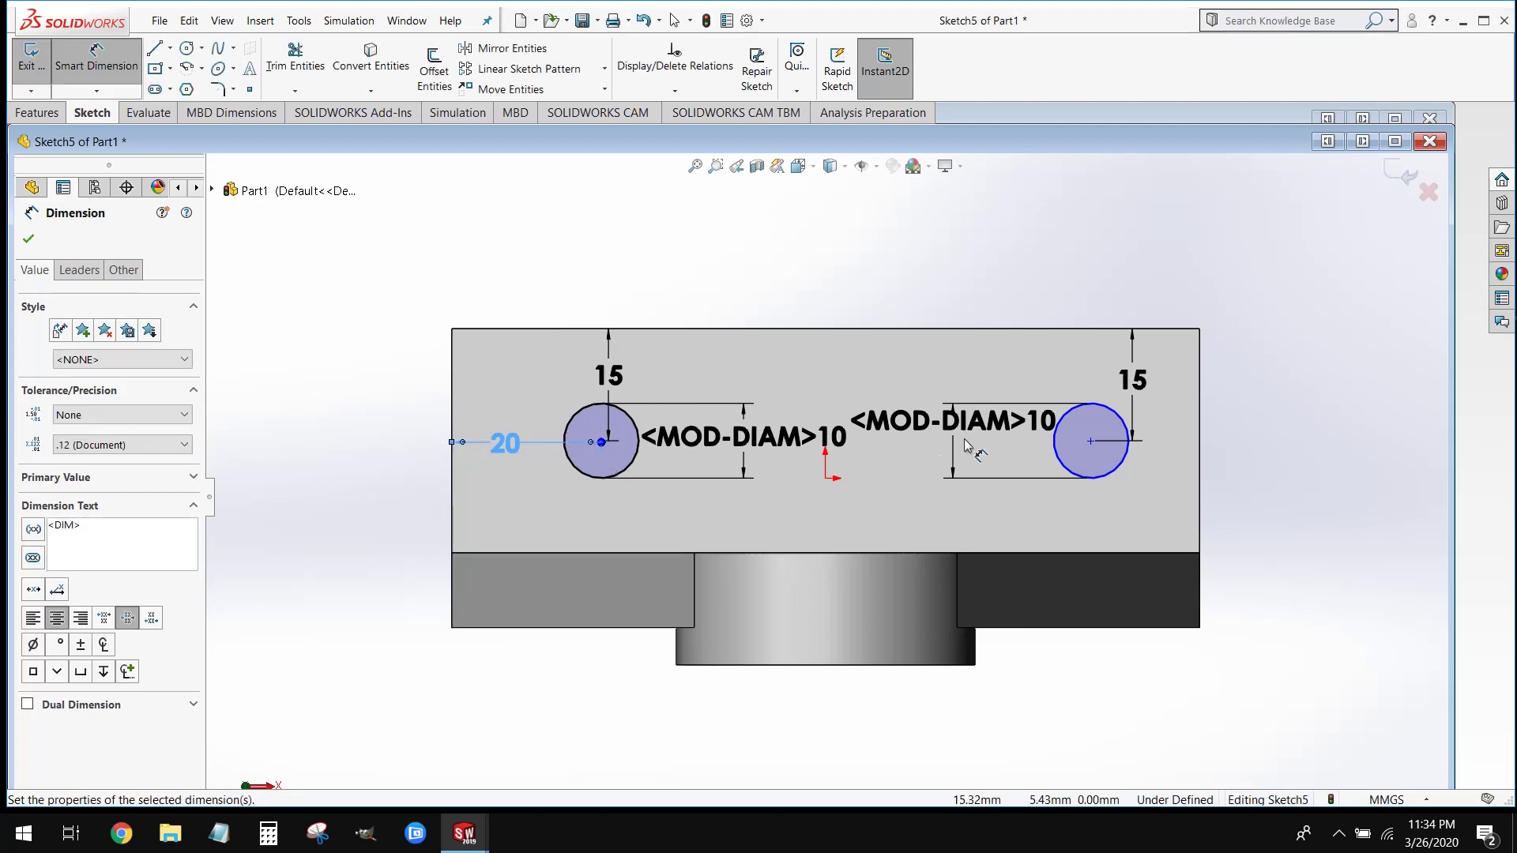
{"action": "left_click", "coordinate": [1199, 447]}
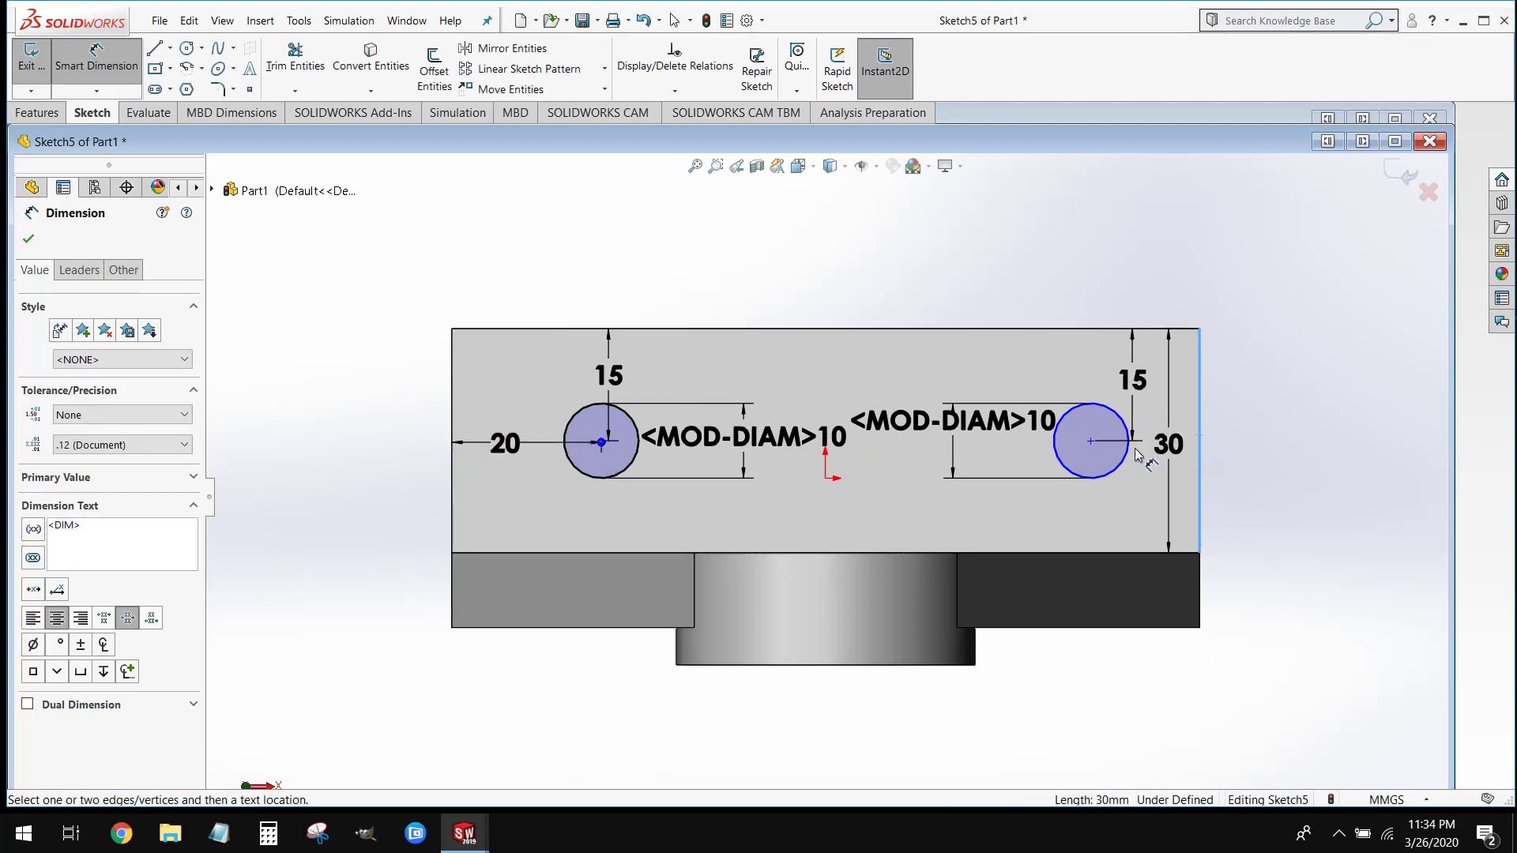
{"action": "left_click", "coordinate": [1091, 441]}
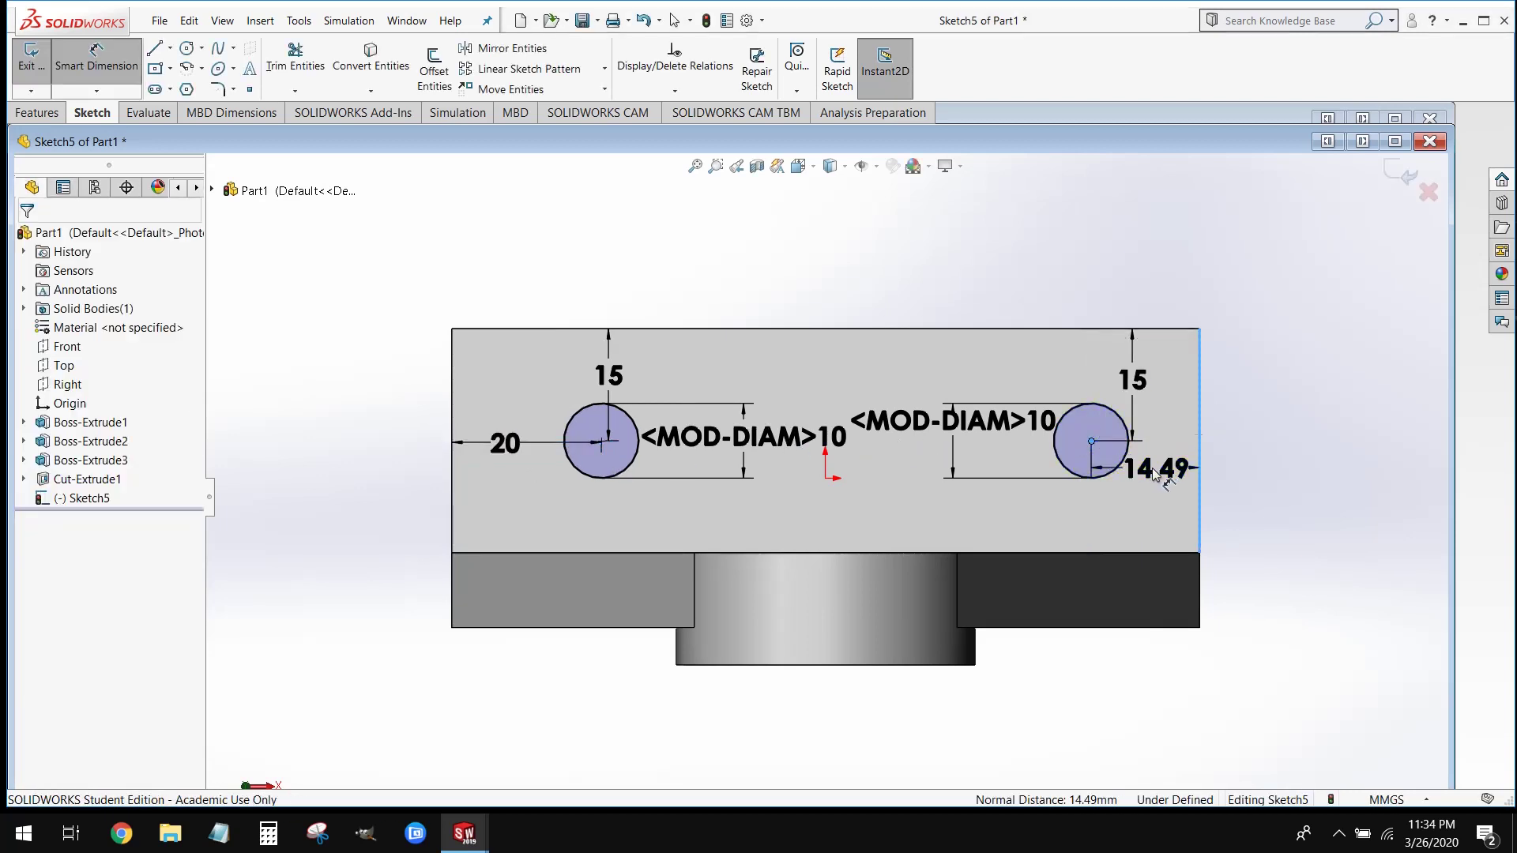
{"action": "left_click", "coordinate": [1157, 475]}
{"action": "type", "text": "20"}
{"action": "key", "text": "Return"}
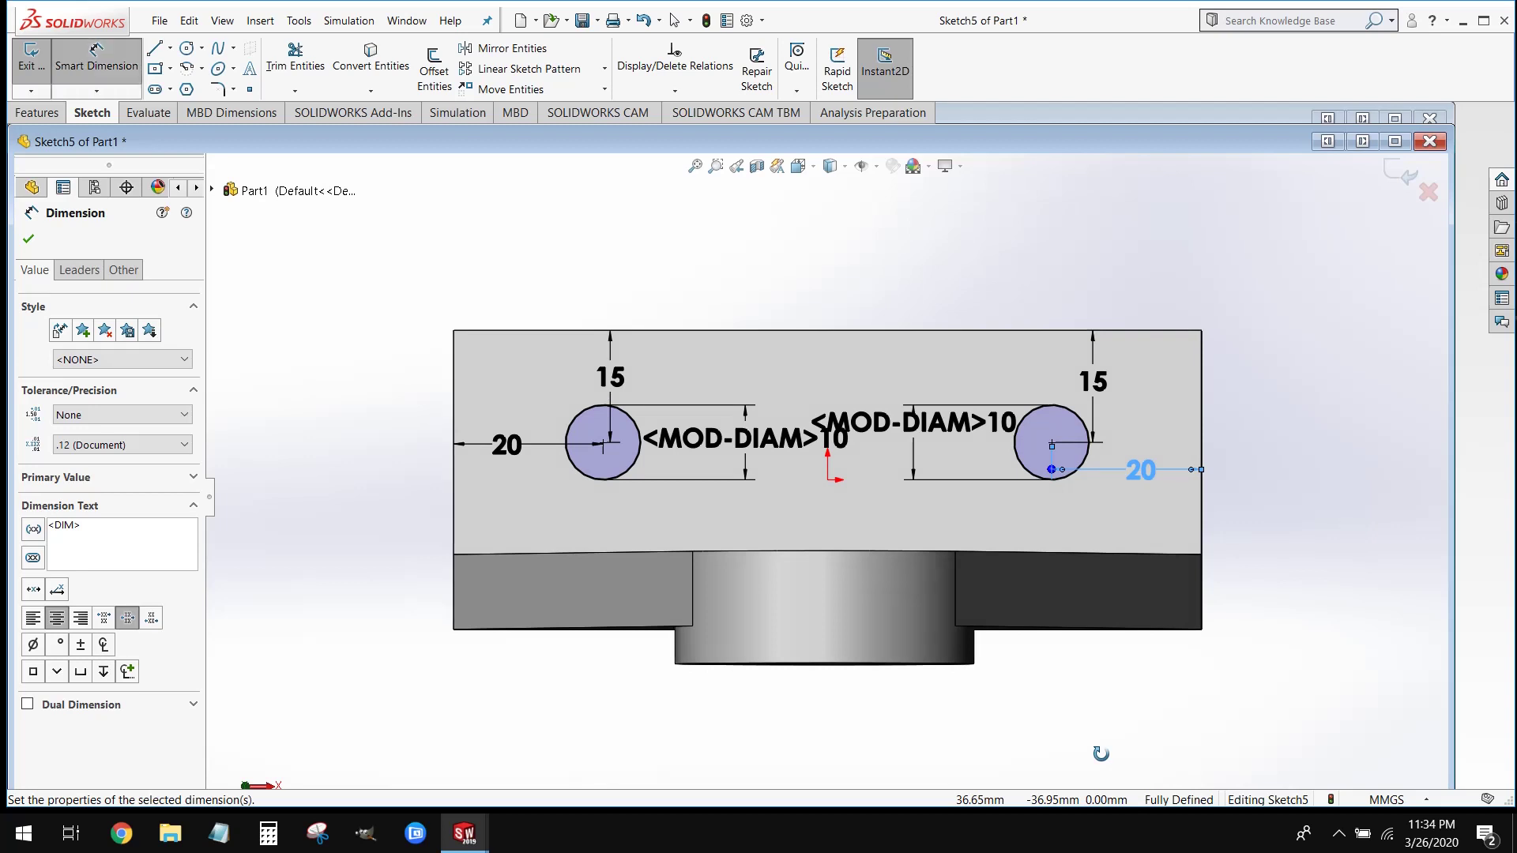
Cut the two 10 mm circles Through All to make mounting holes in the base.
{"action": "left_click", "coordinate": [37, 112]}
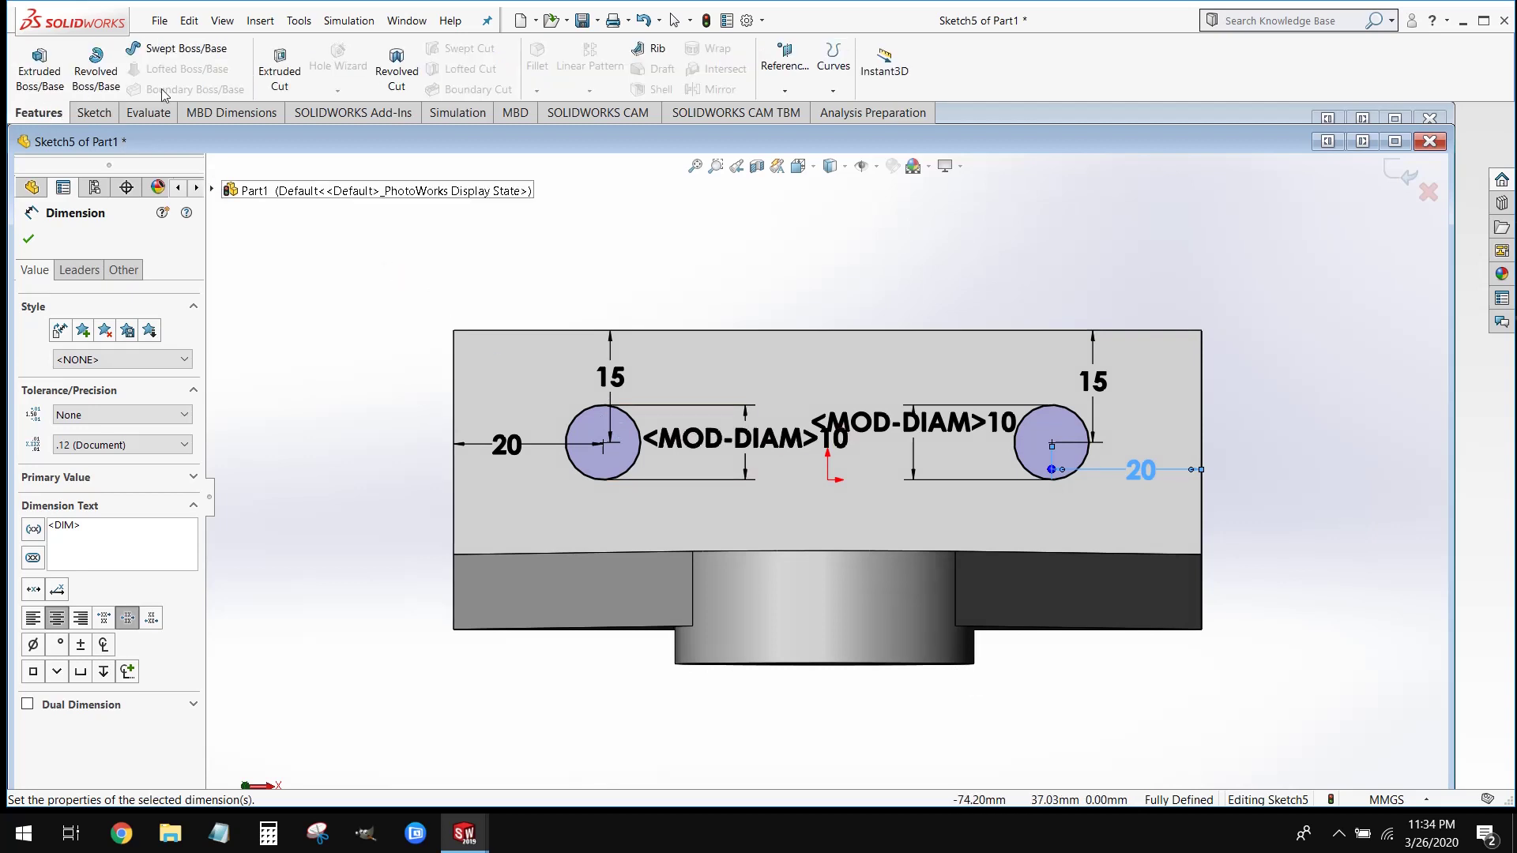
{"action": "left_click", "coordinate": [280, 71]}
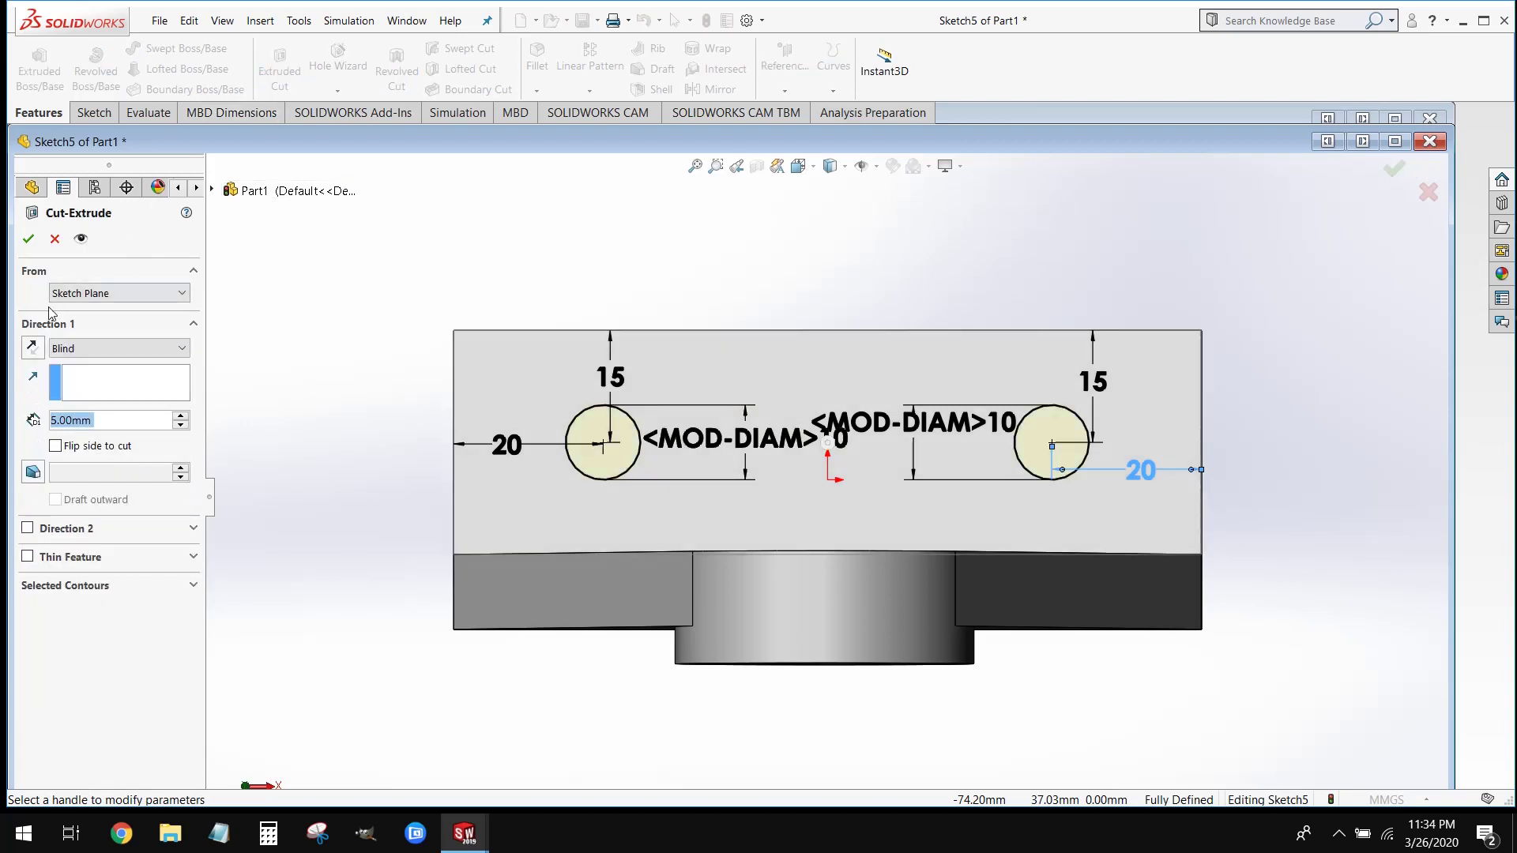
{"action": "left_click", "coordinate": [55, 347]}
{"action": "left_click", "coordinate": [69, 380]}
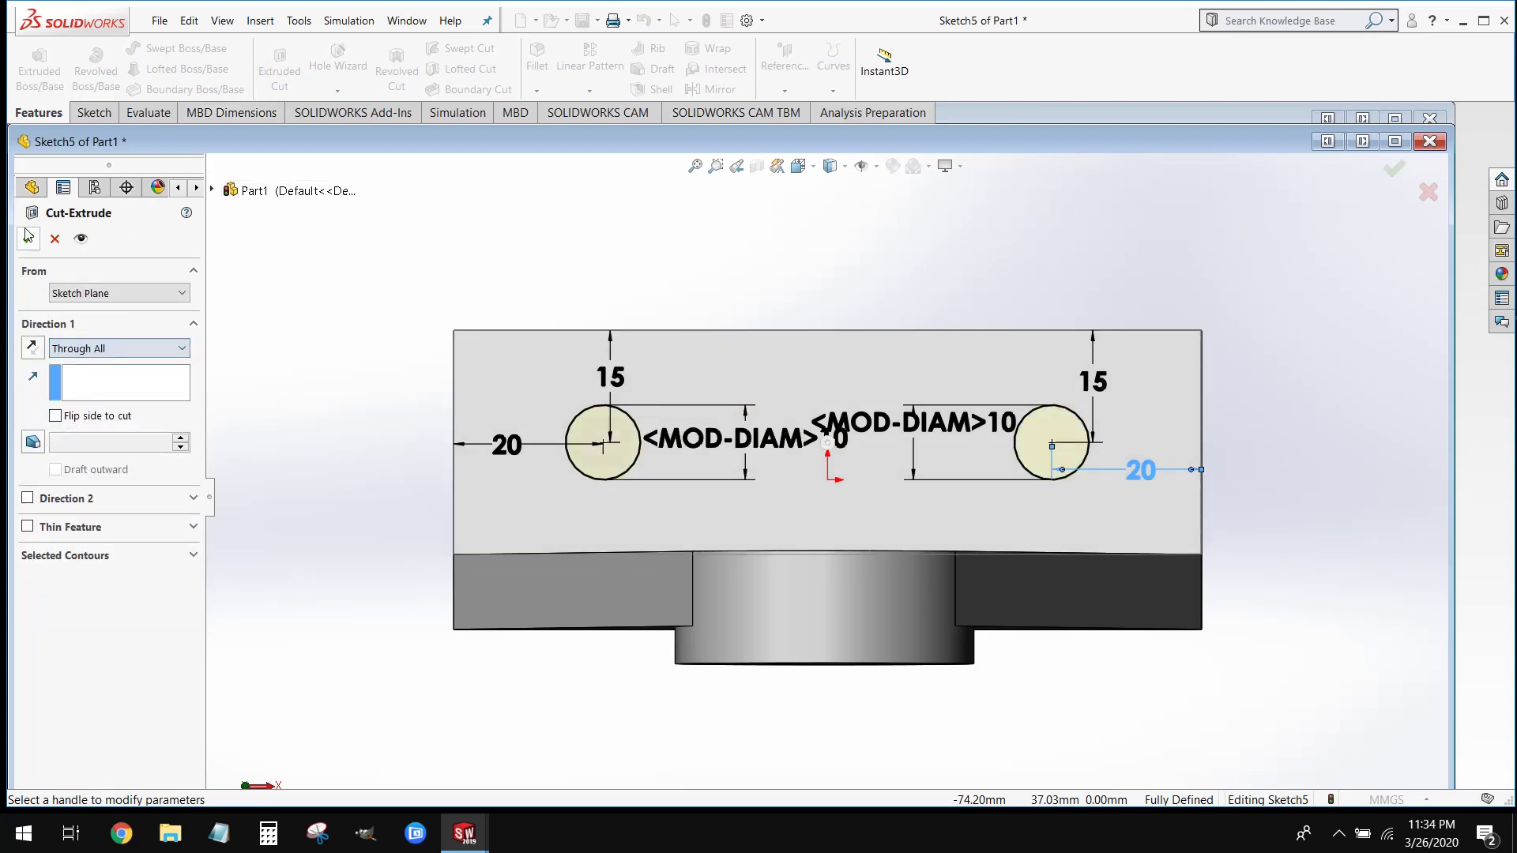
{"action": "left_click", "coordinate": [29, 239]}
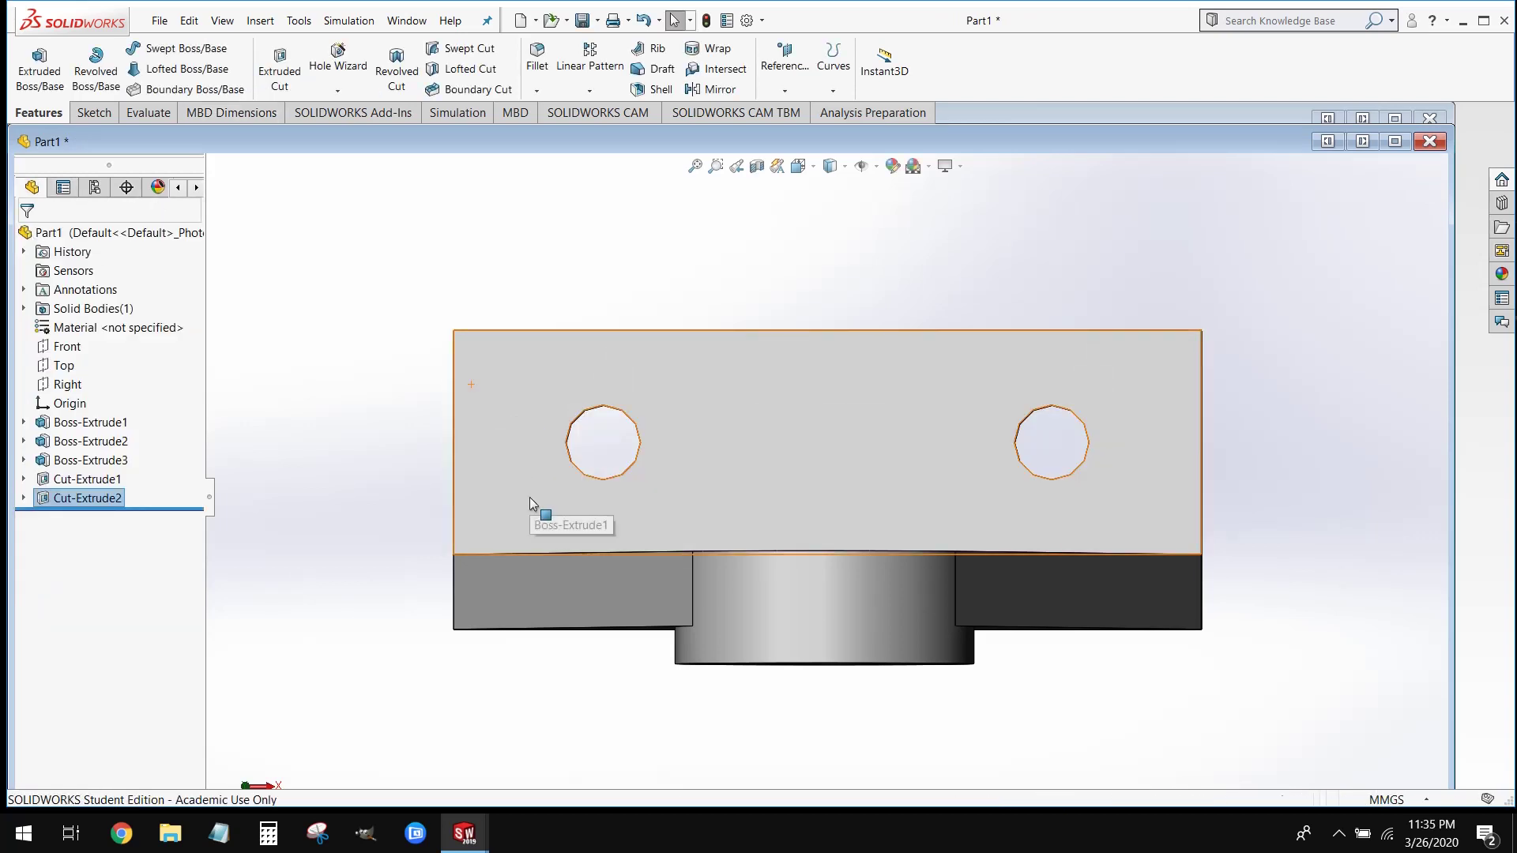
Fillet the two vertical corner edges on the base's outer side, opposite the upright plate, with a 15 mm radius.
{"action": "middle_click_drag", "start_coordinate": [530, 496], "coordinate": [806, 542]}
{"action": "scroll", "coordinate": [1040, 743], "scroll_direction": "down", "scroll_amount": 2}
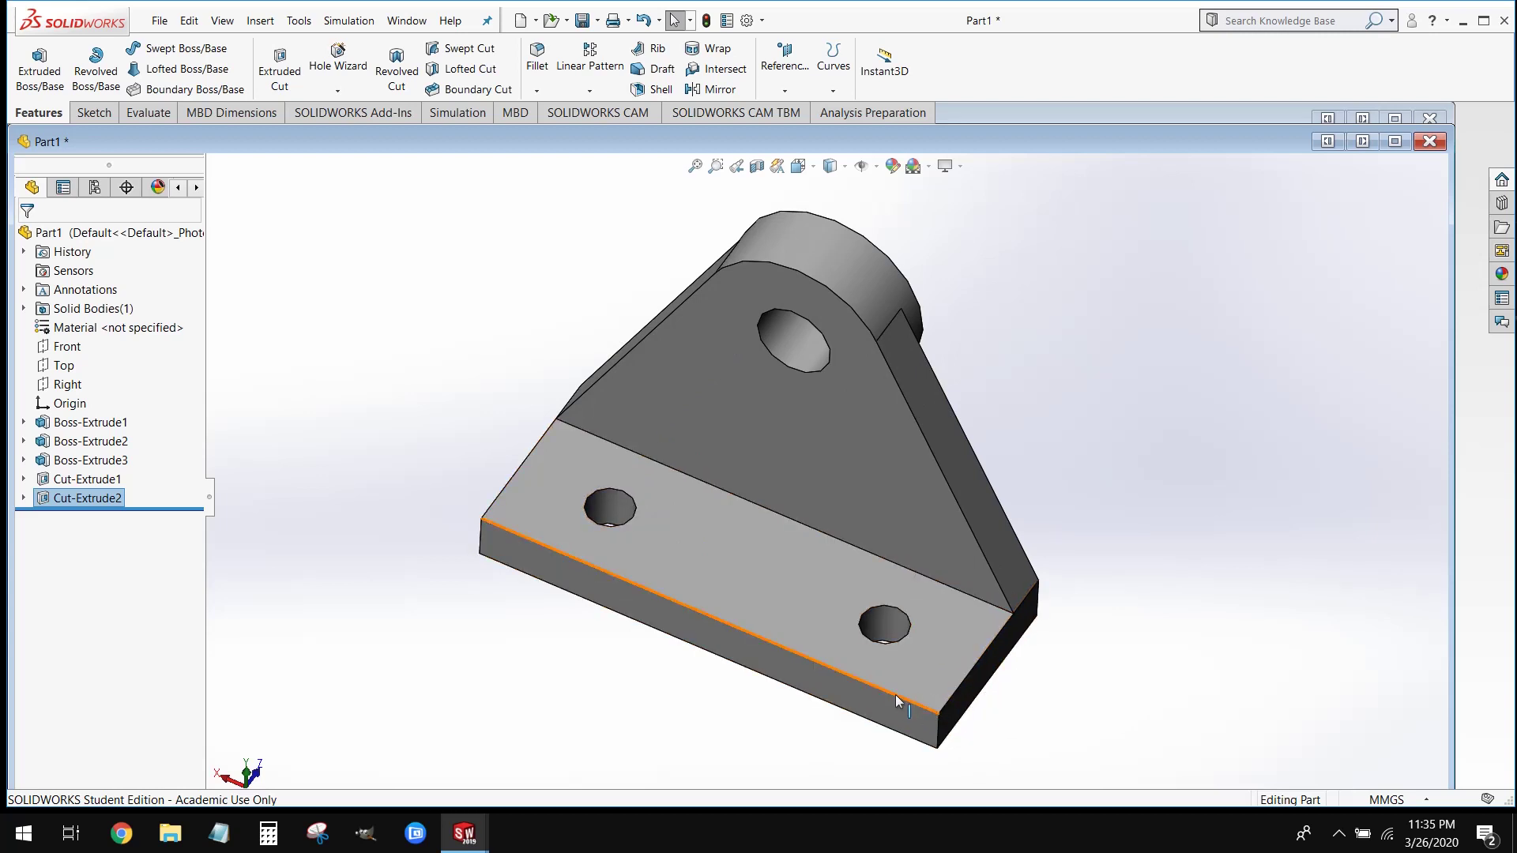
{"action": "left_click", "coordinate": [537, 57]}
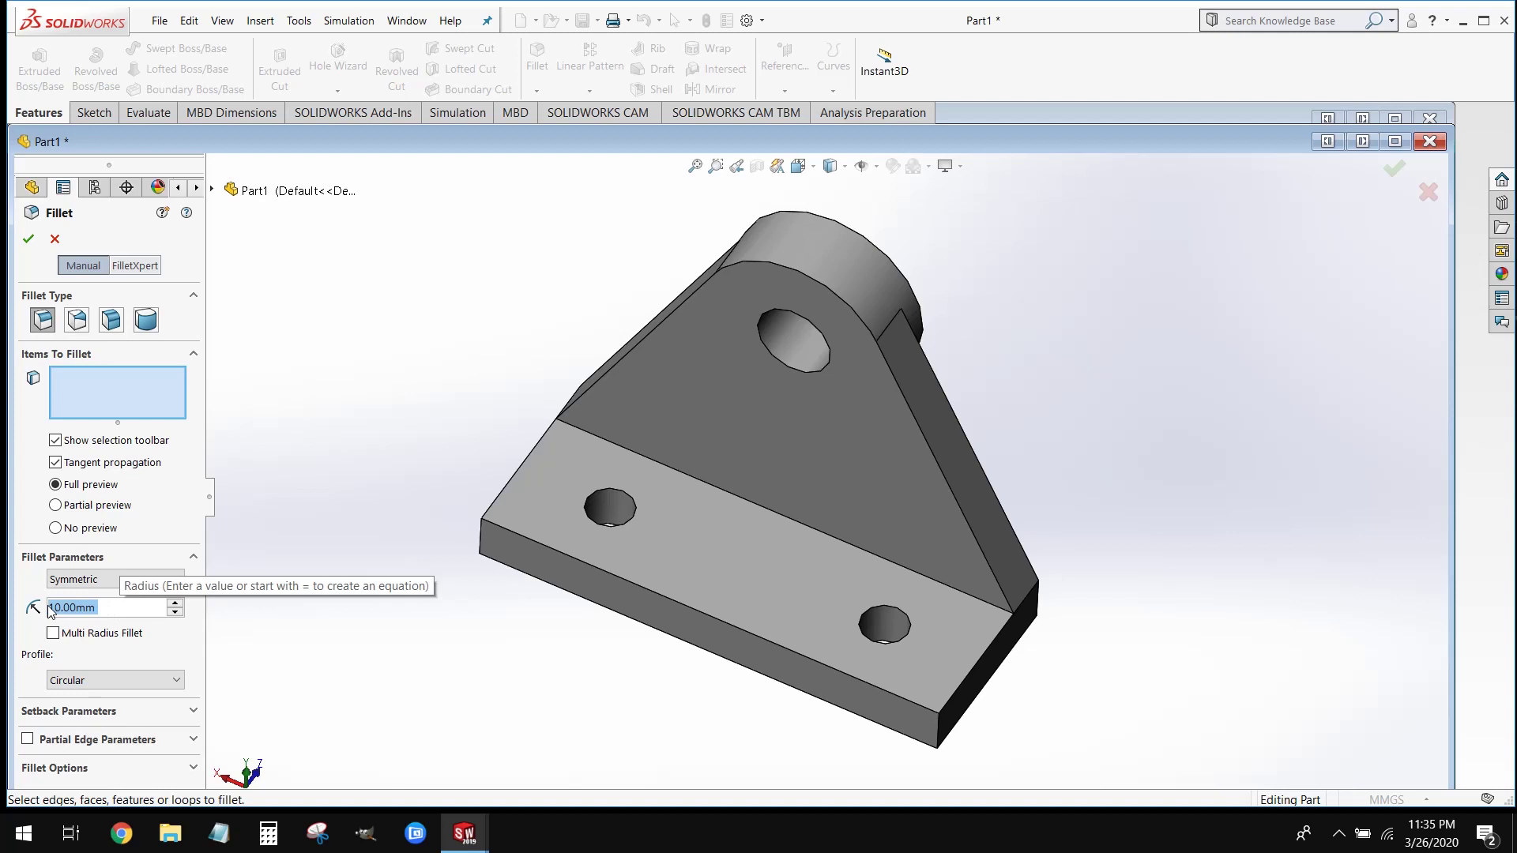
{"action": "type", "text": "15"}
{"action": "key", "text": "Return"}
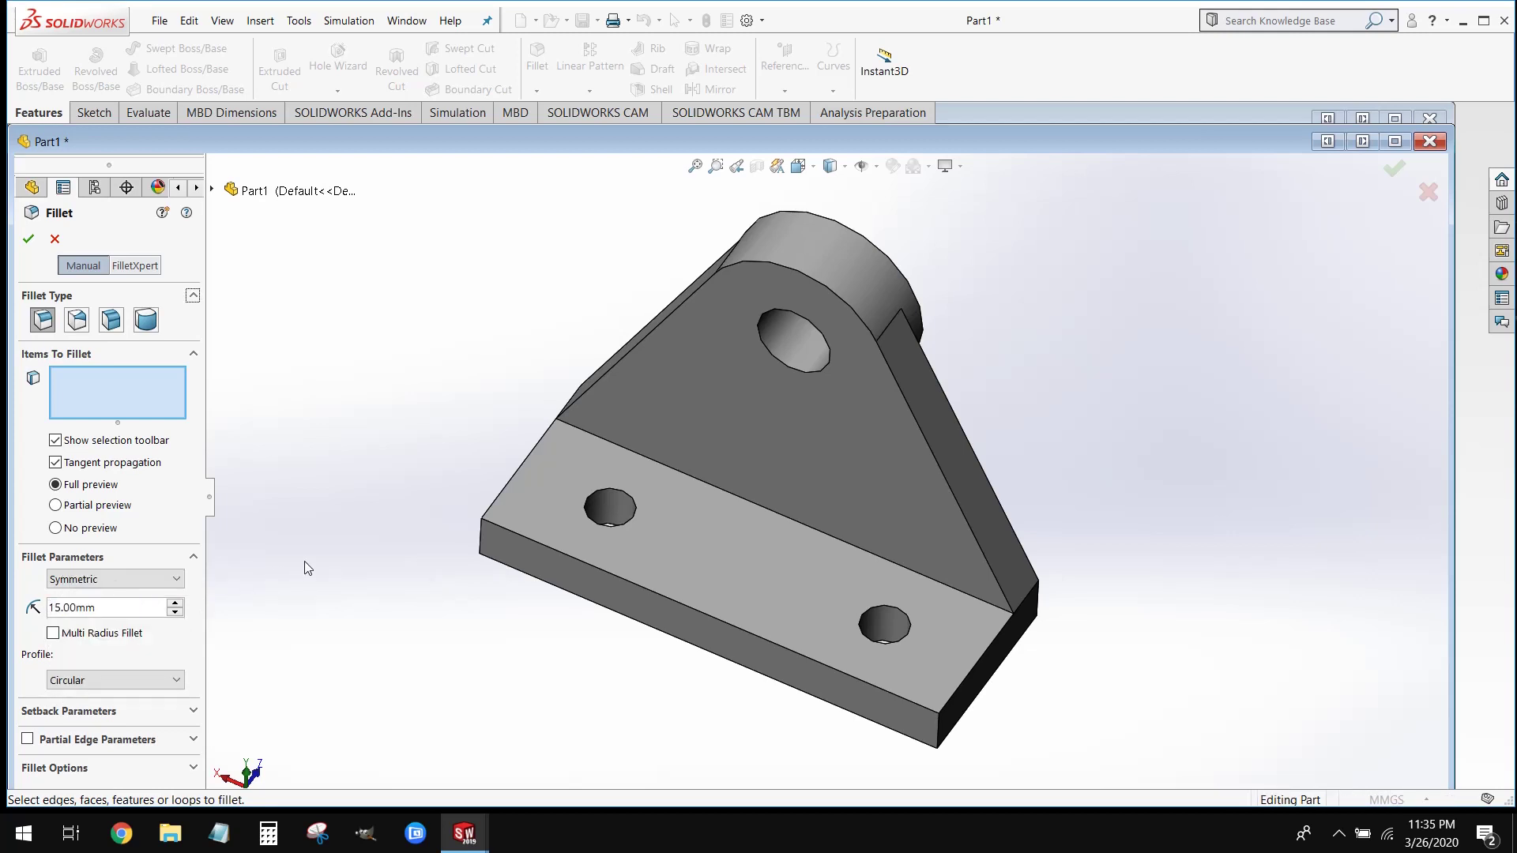
{"action": "left_click", "coordinate": [926, 732]}
{"action": "left_click", "coordinate": [924, 733]}
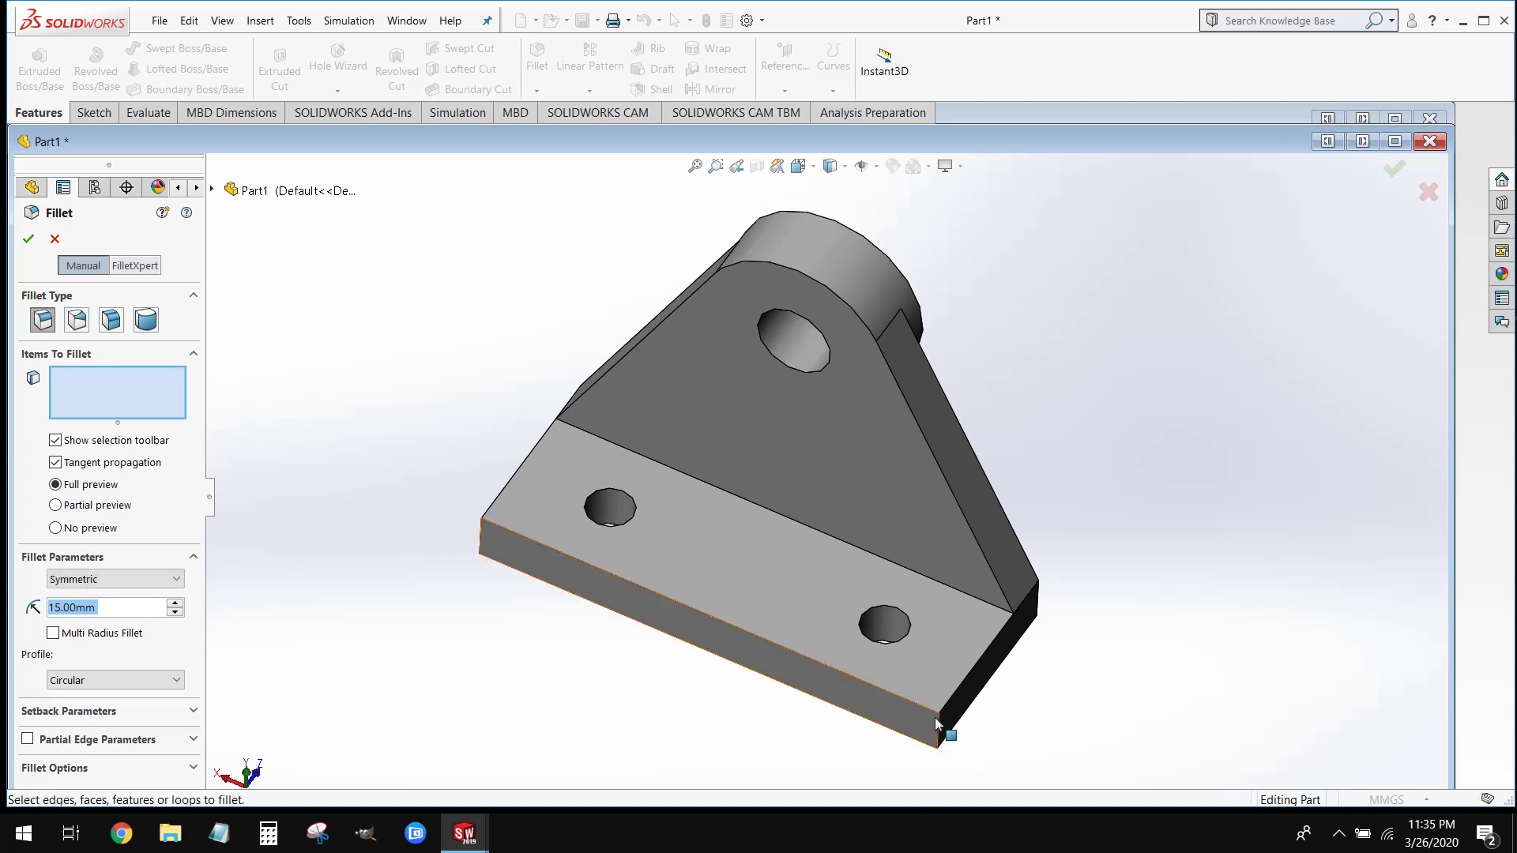
{"action": "left_click", "coordinate": [938, 725]}
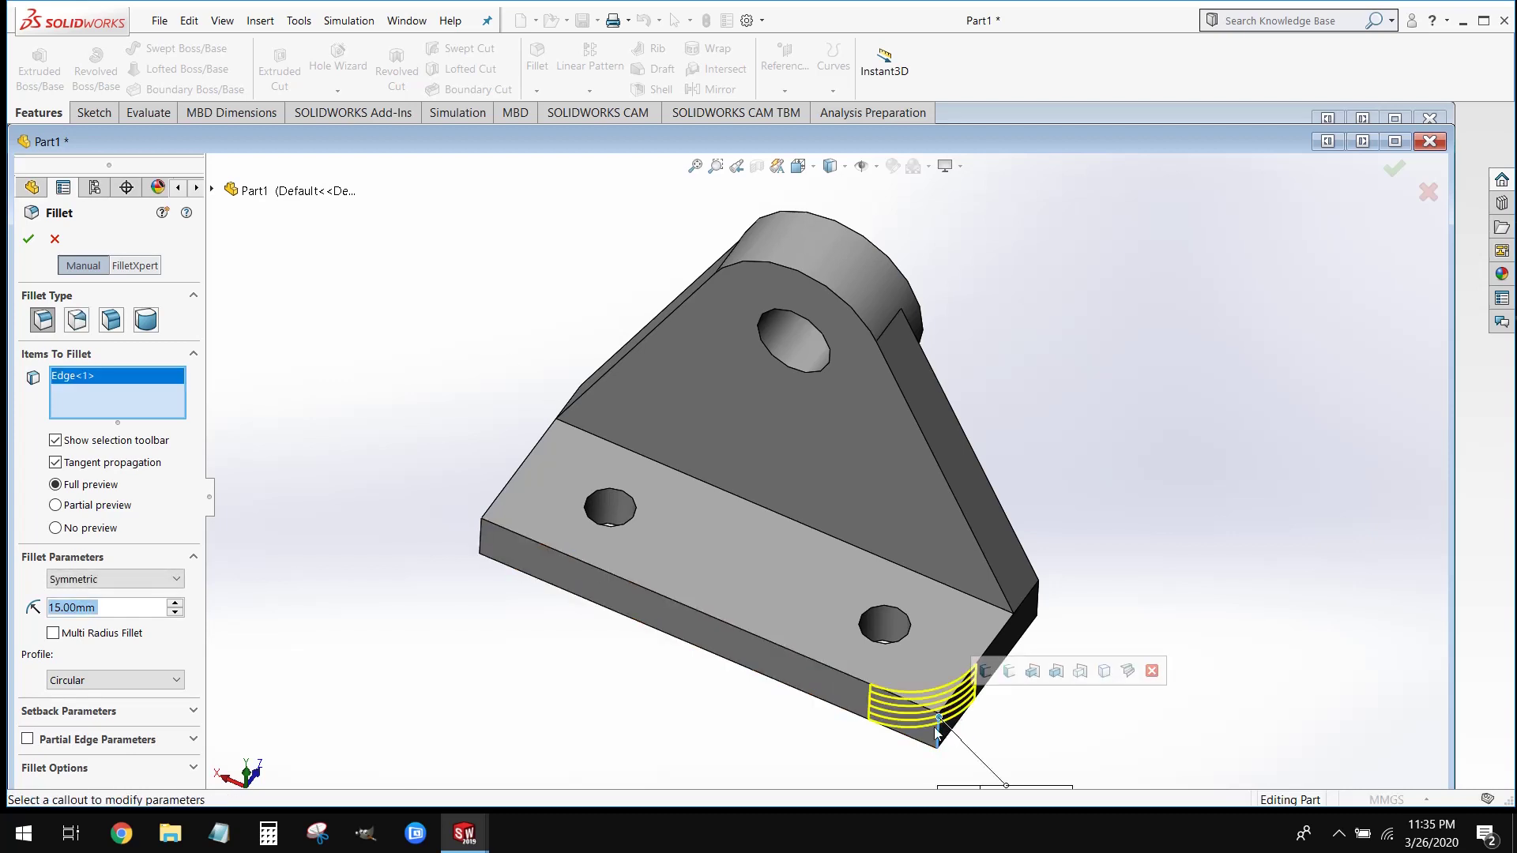
{"action": "left_click", "coordinate": [482, 537]}
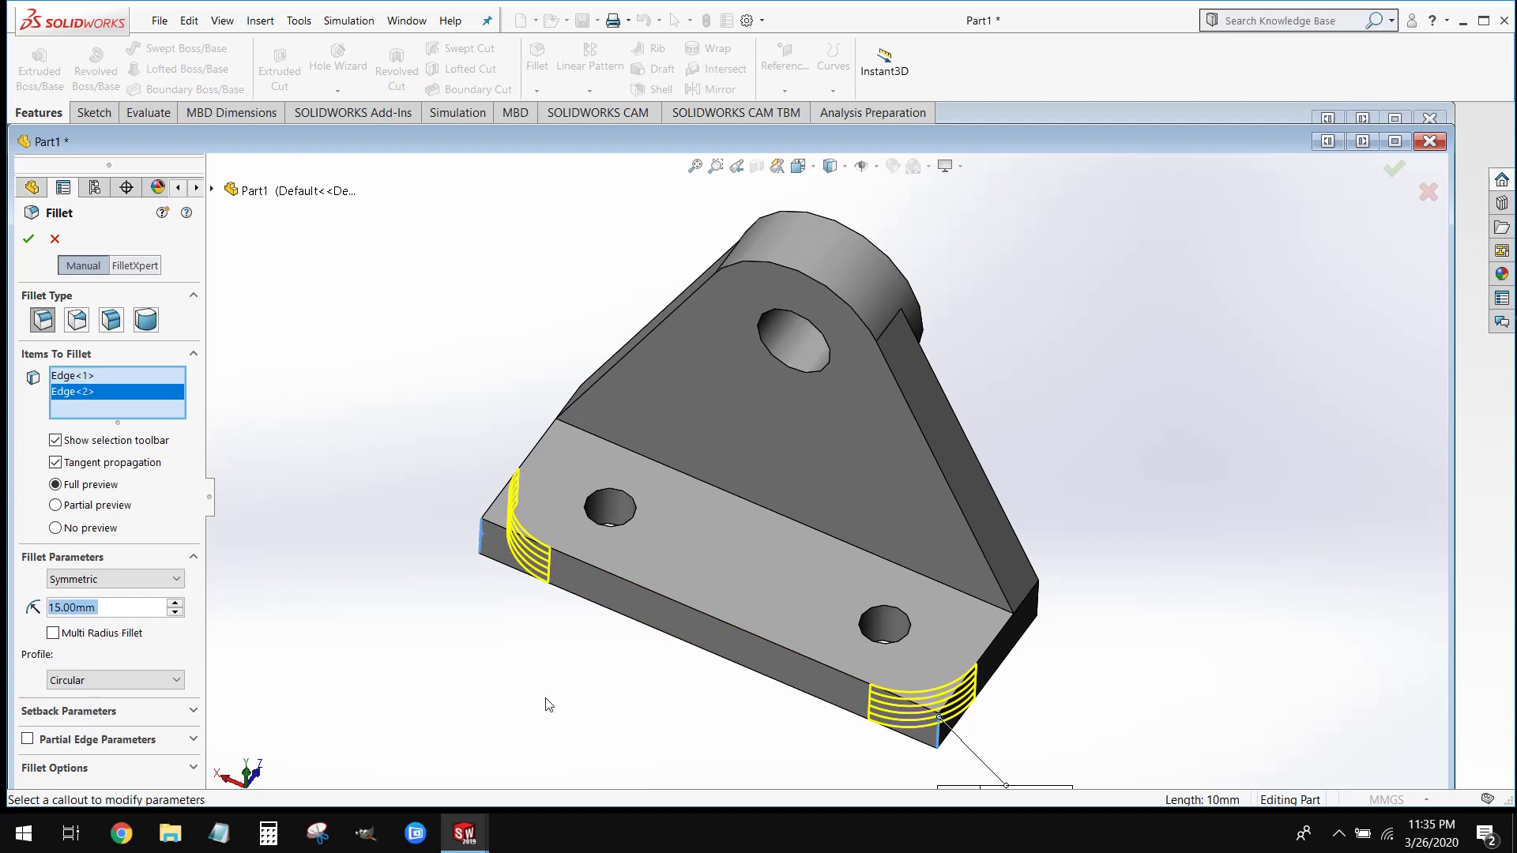
{"action": "left_click", "coordinate": [28, 239]}
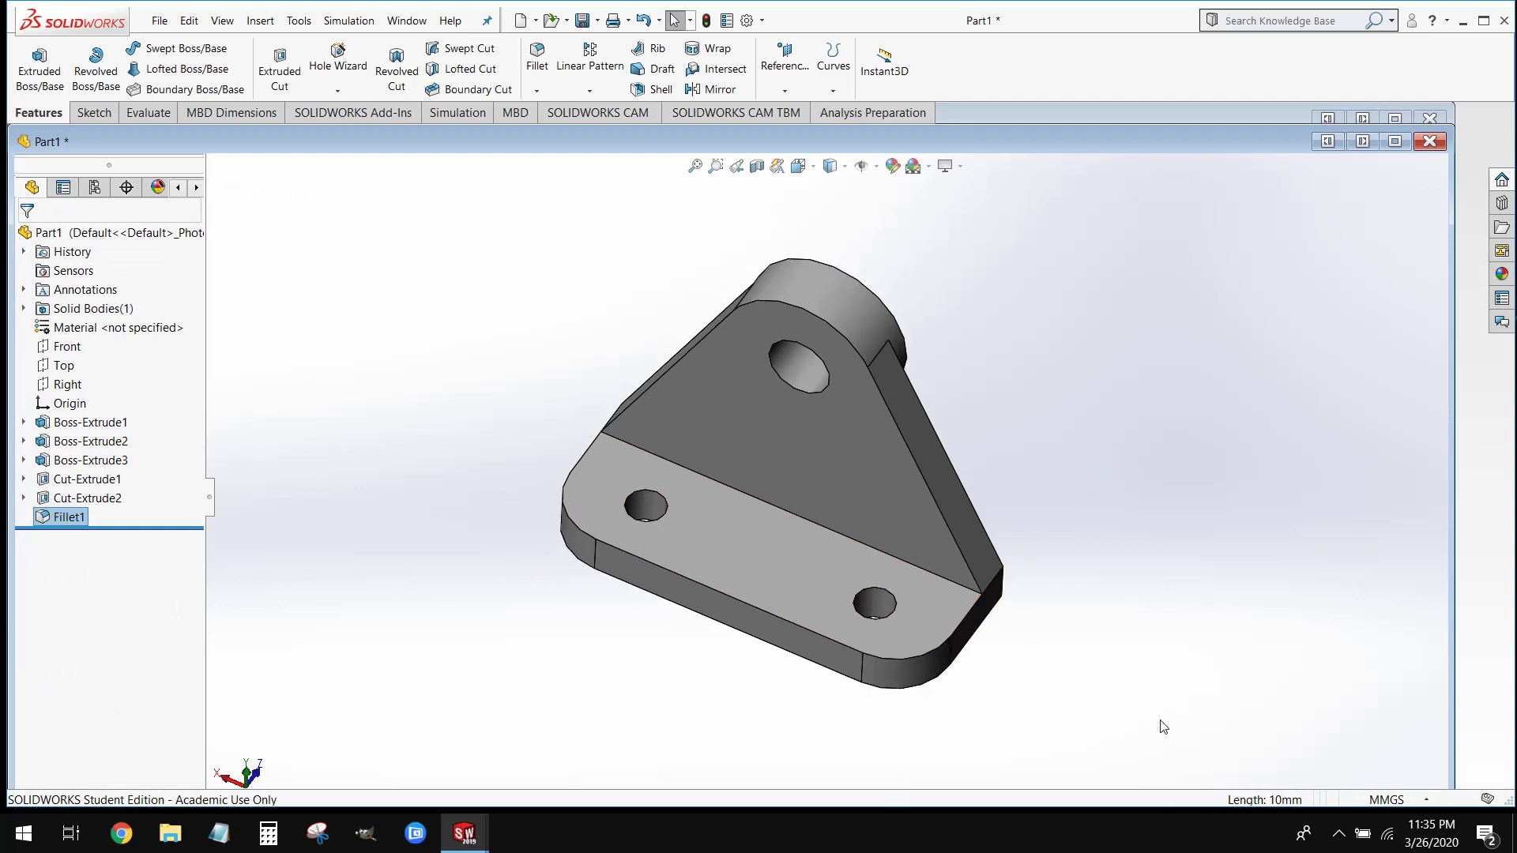
Assign Alloy Steel from the SOLIDWORKS Steel materials to the bracket part.
{"action": "middle_click_drag", "start_coordinate": [1164, 726], "coordinate": [1117, 692]}
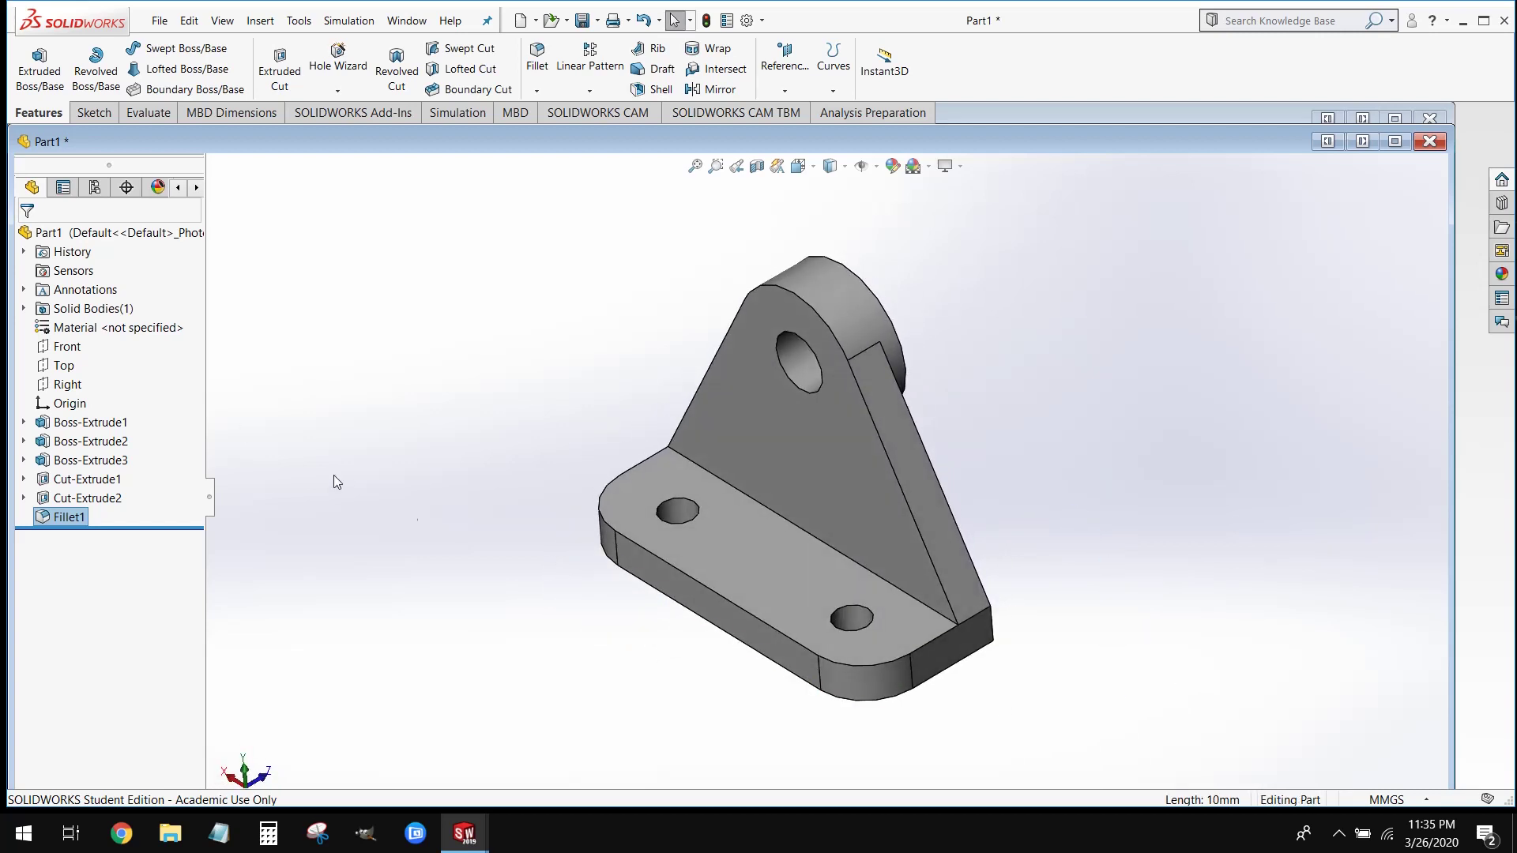
{"action": "right_click", "coordinate": [156, 328]}
{"action": "left_click", "coordinate": [184, 345]}
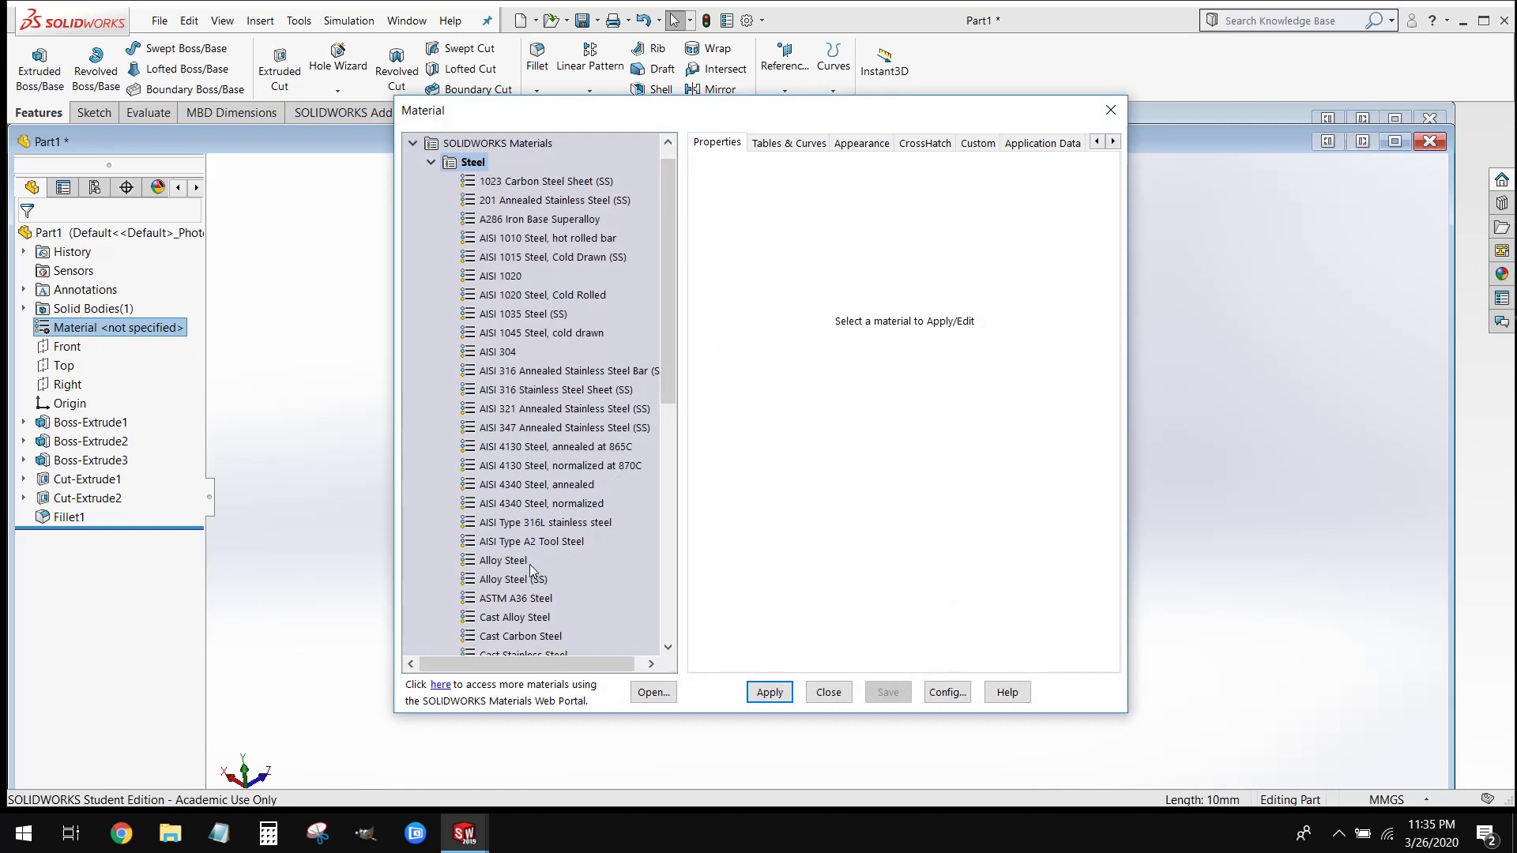
{"action": "left_click", "coordinate": [505, 561]}
{"action": "left_click", "coordinate": [766, 697]}
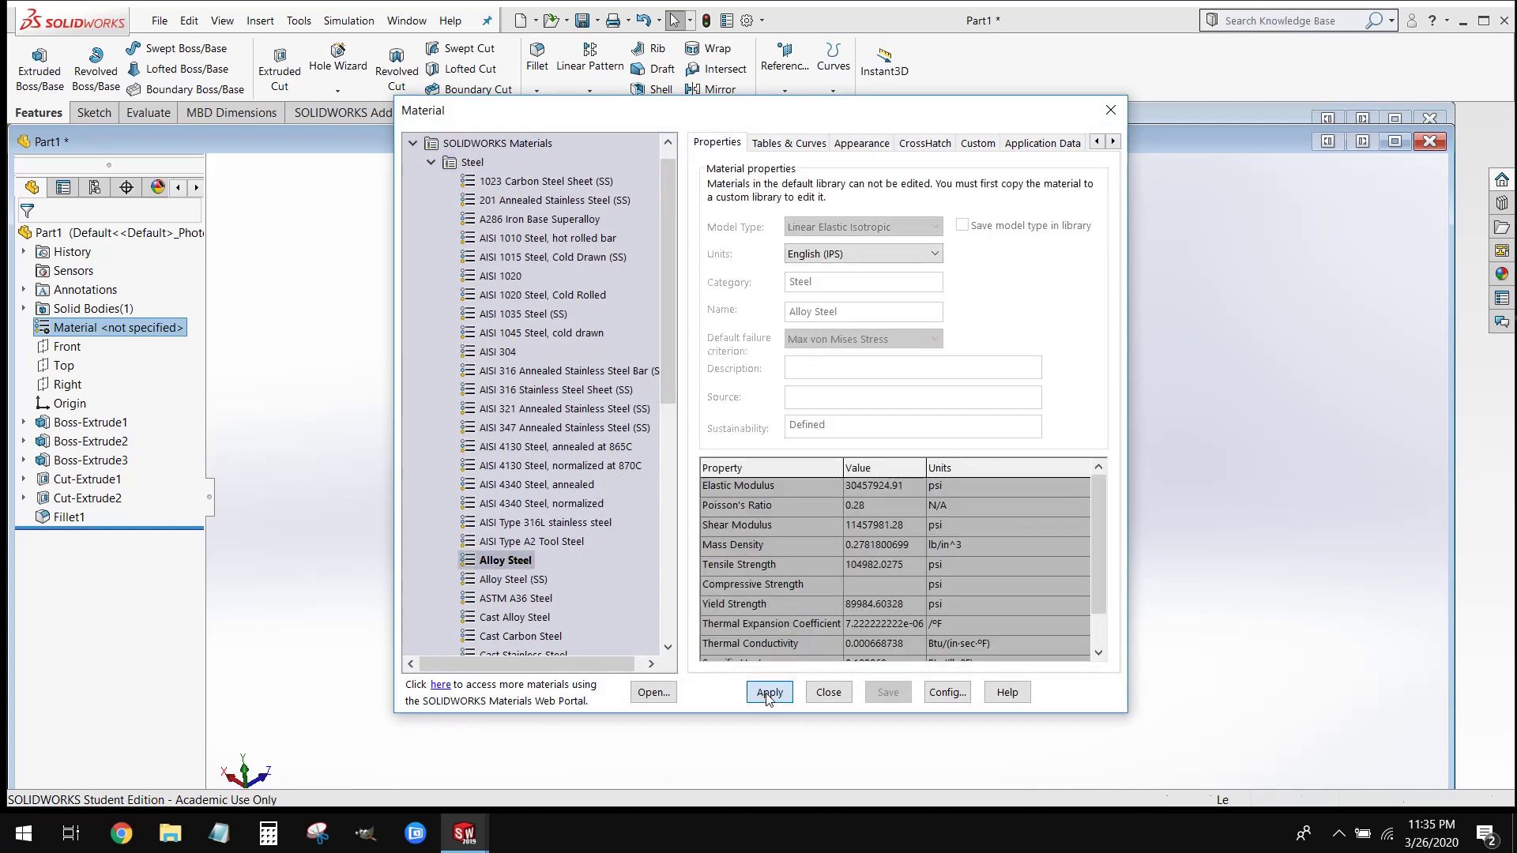
{"action": "left_click", "coordinate": [839, 693]}
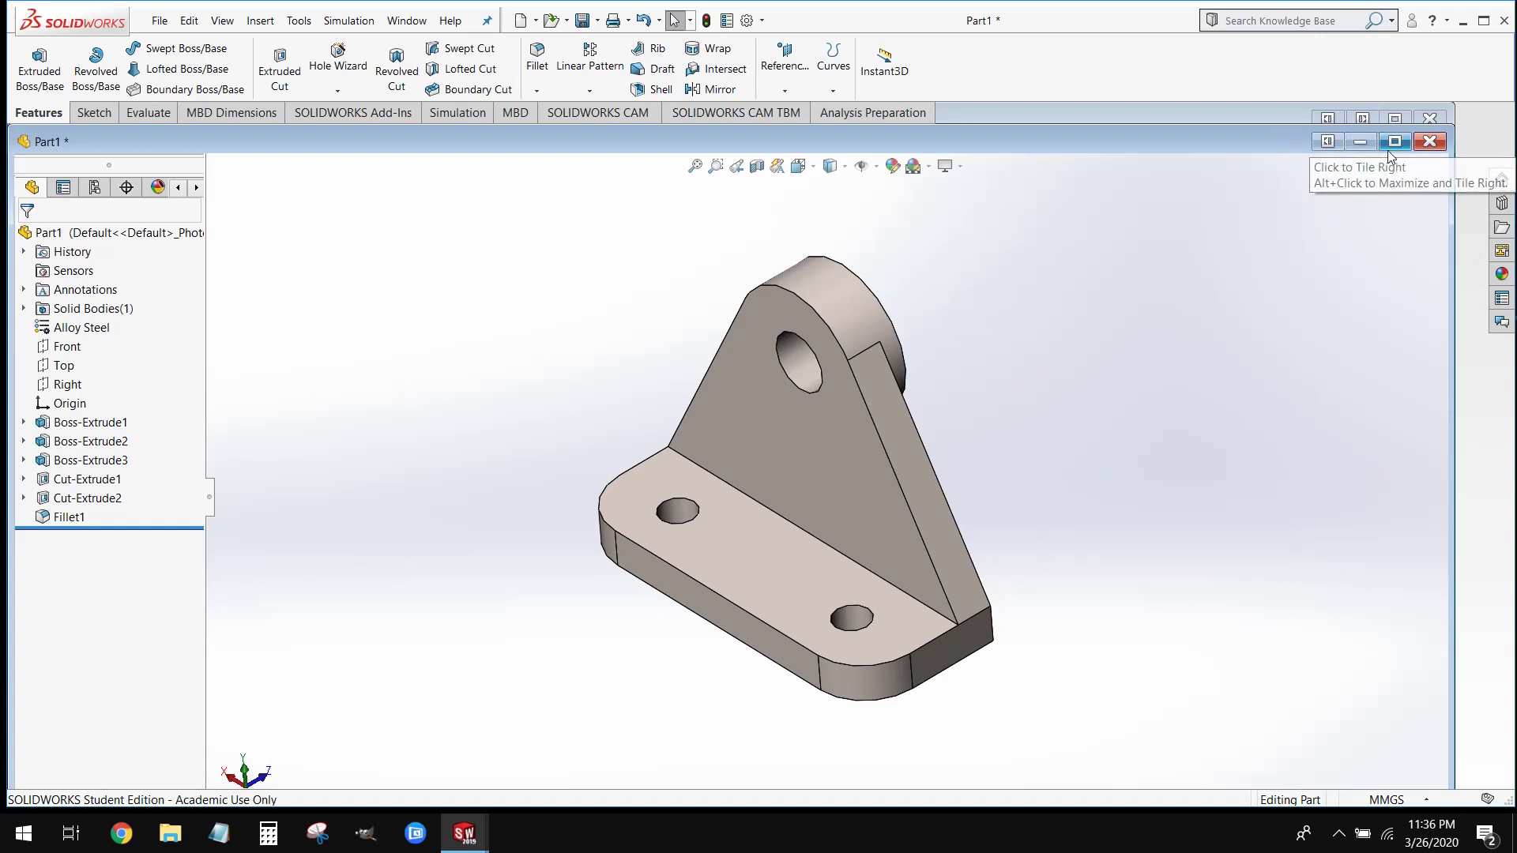
Put the bracket part aside and switch to the finished Base.SLDPRT model to examine its shape.
{"action": "left_click", "coordinate": [1341, 145]}
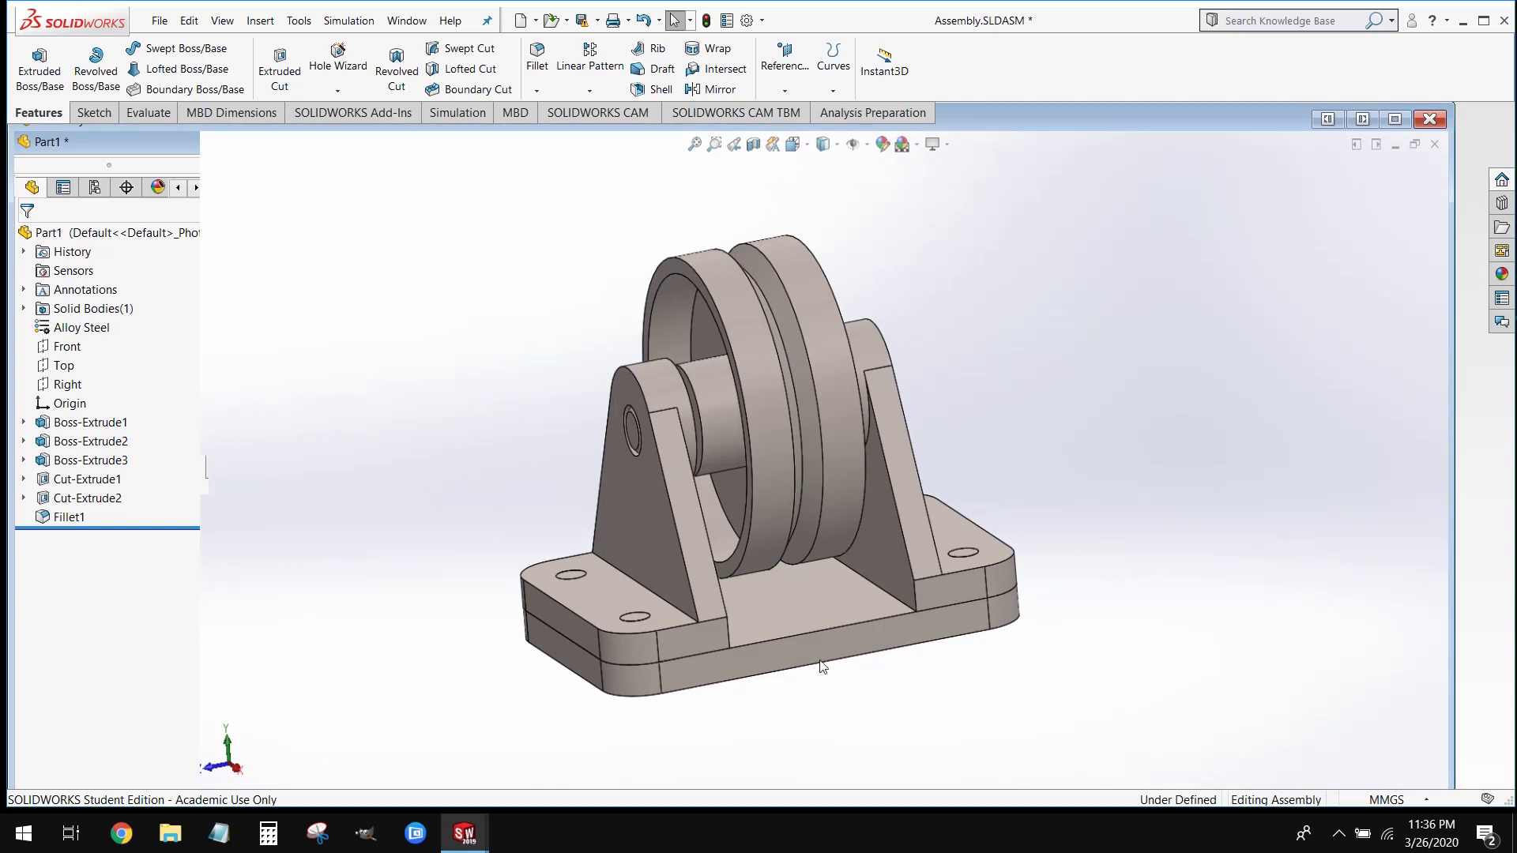
{"action": "mouse_move", "coordinate": [463, 833]}
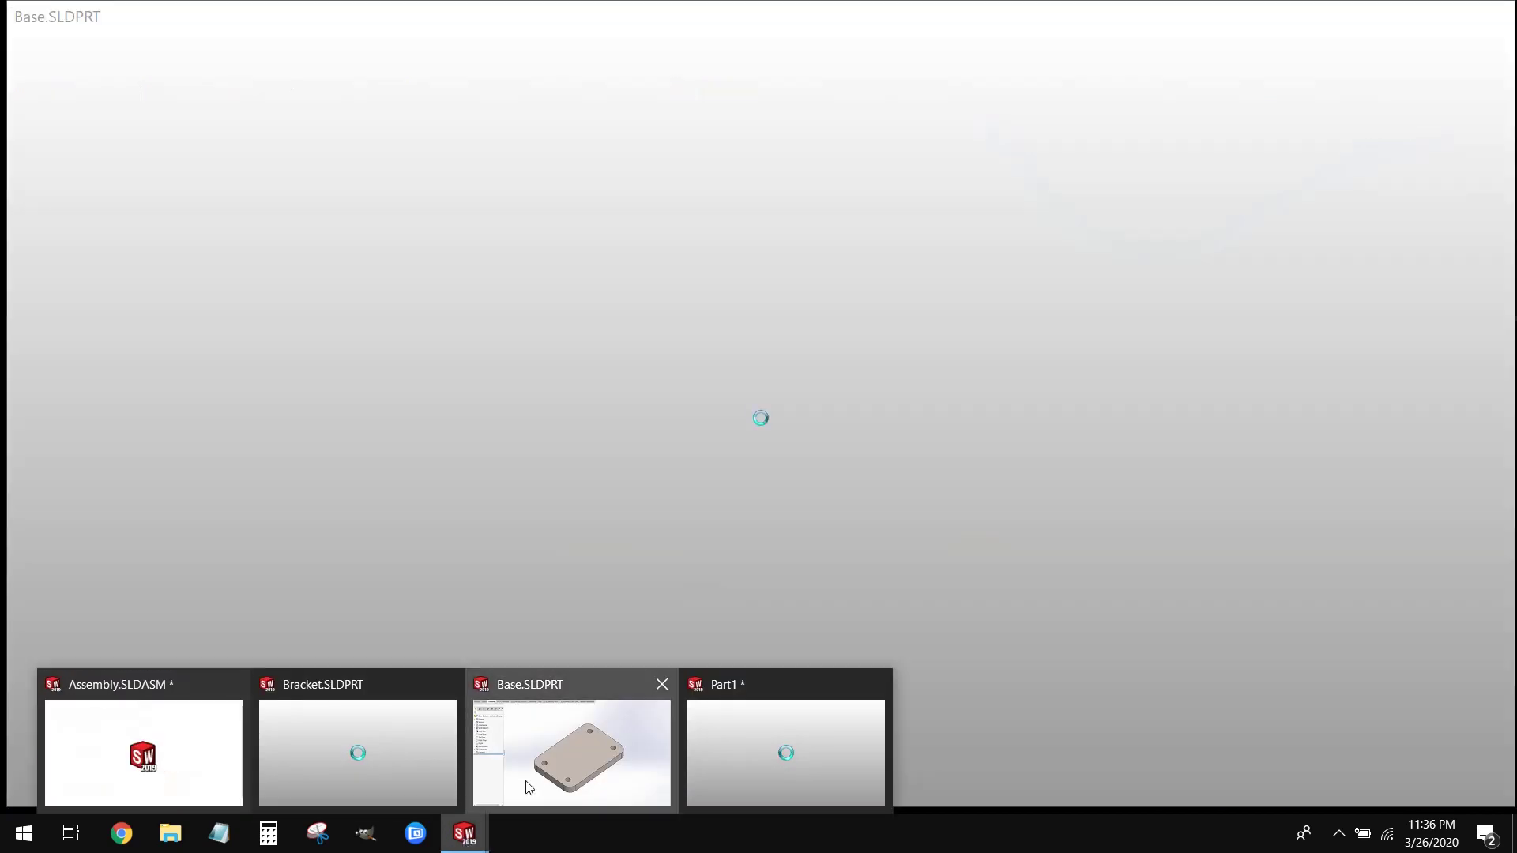
{"action": "left_click", "coordinate": [529, 787]}
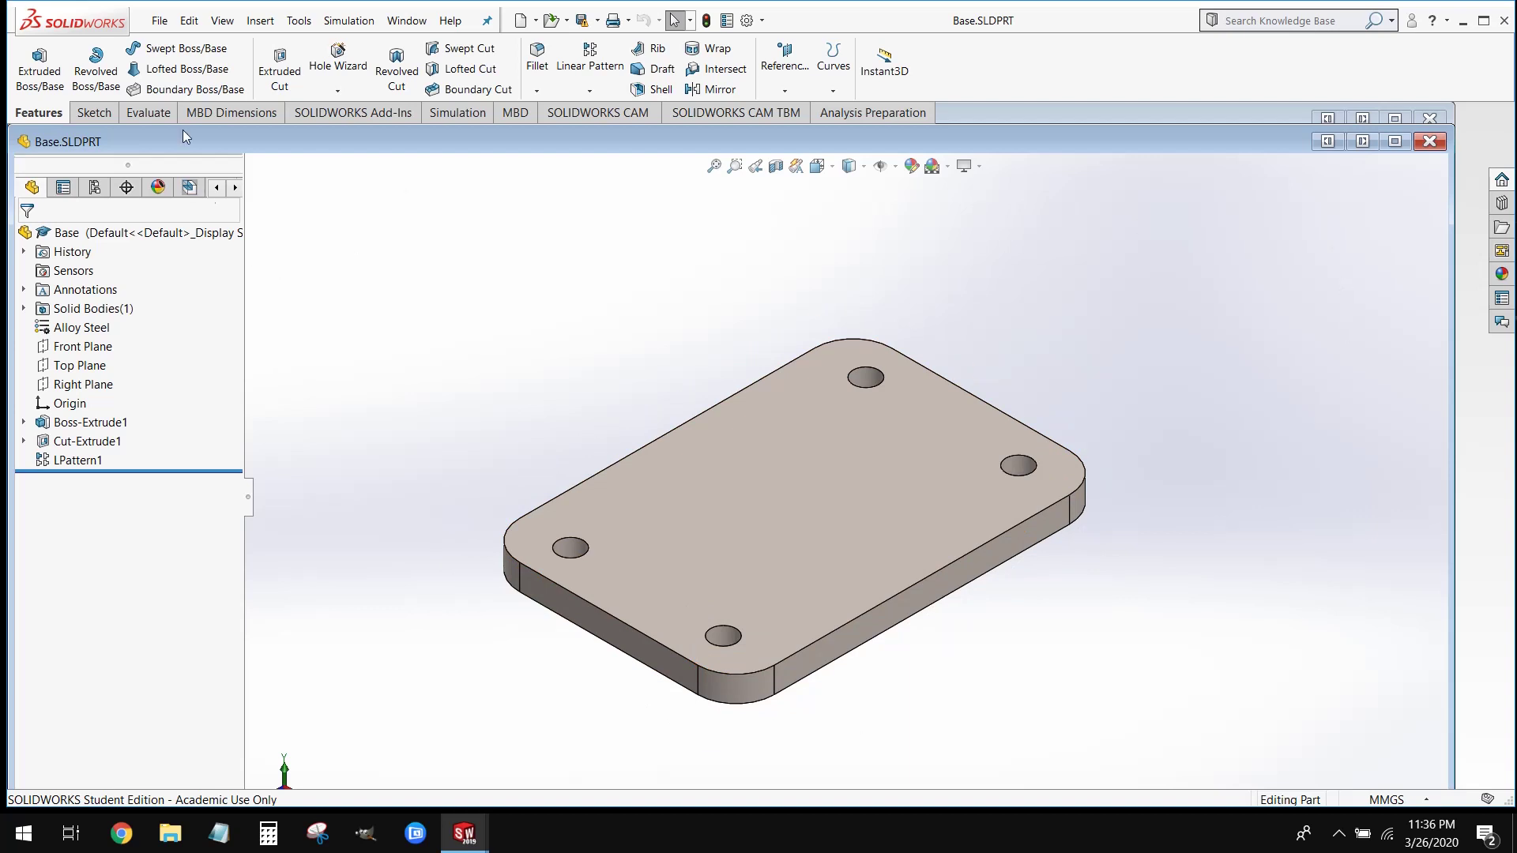
Create a new part document and set its units to MMGS (millimeter, gram, second).
{"action": "left_click", "coordinate": [158, 20]}
{"action": "left_click", "coordinate": [177, 45]}
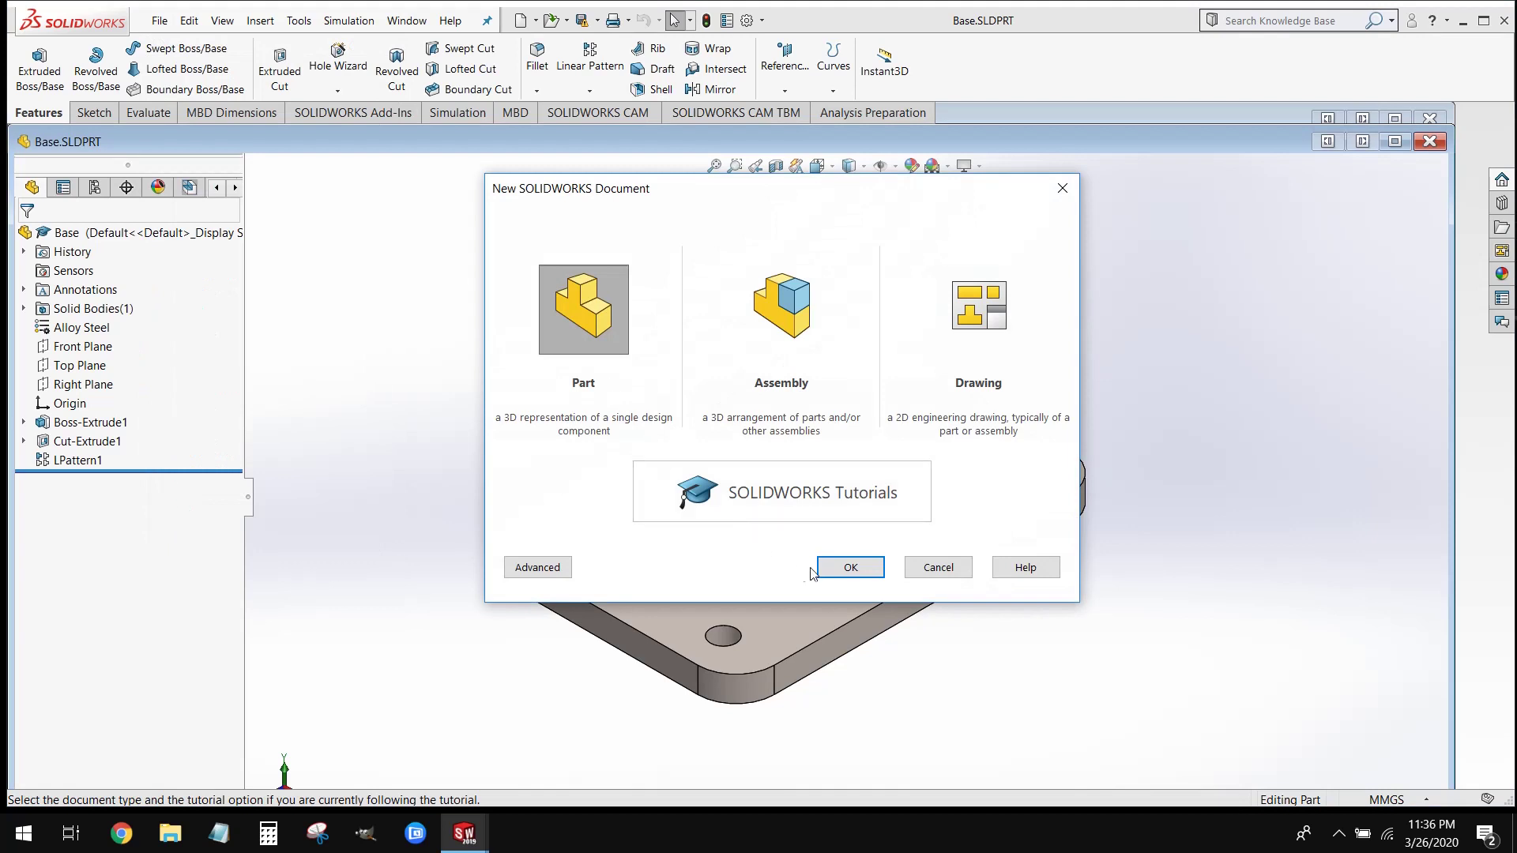
{"action": "left_click", "coordinate": [849, 571]}
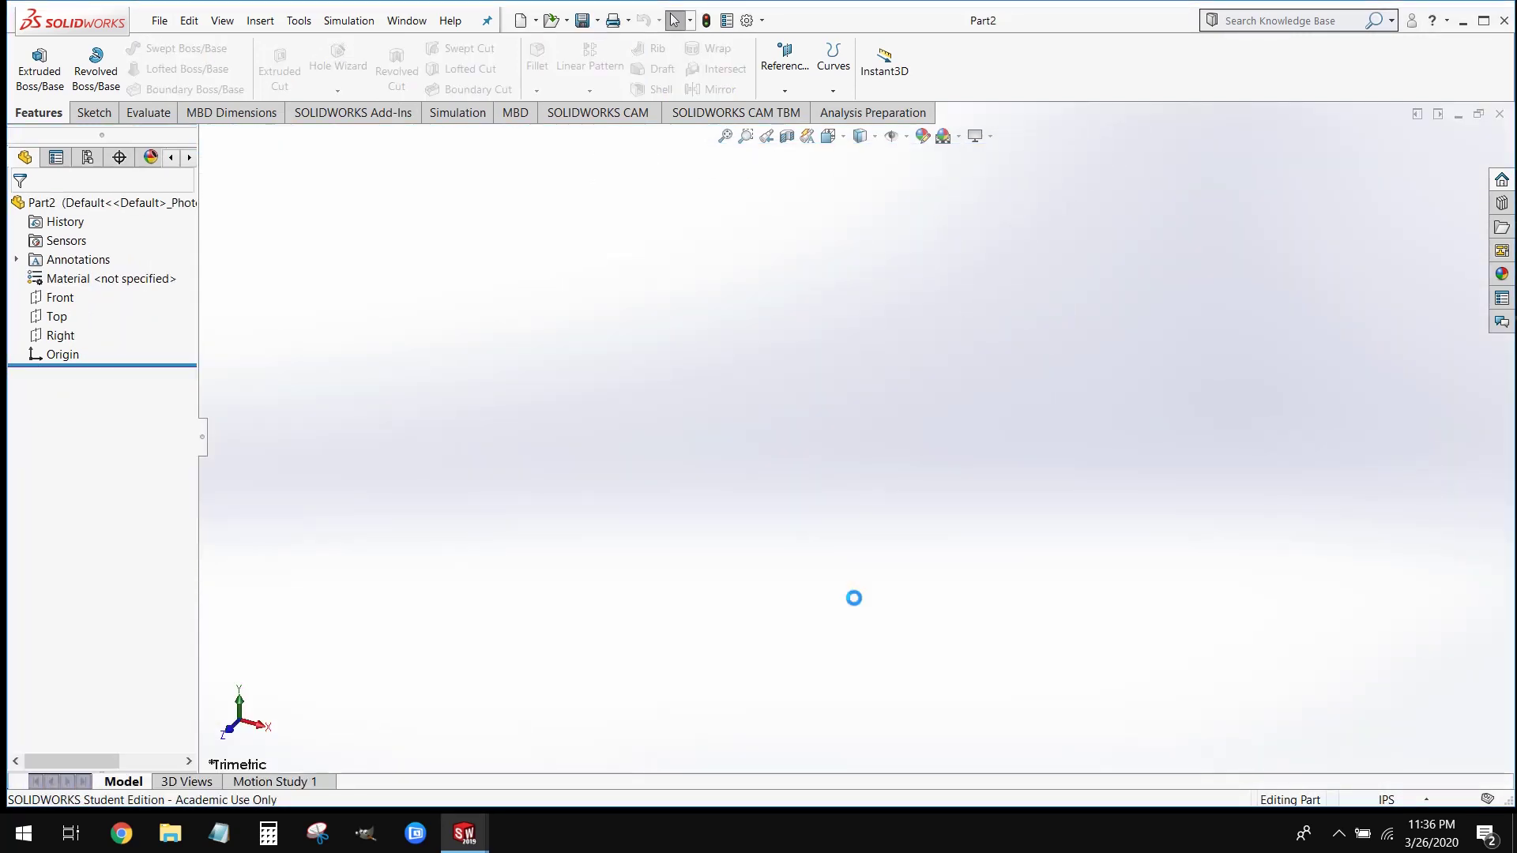
{"action": "left_click", "coordinate": [1387, 799]}
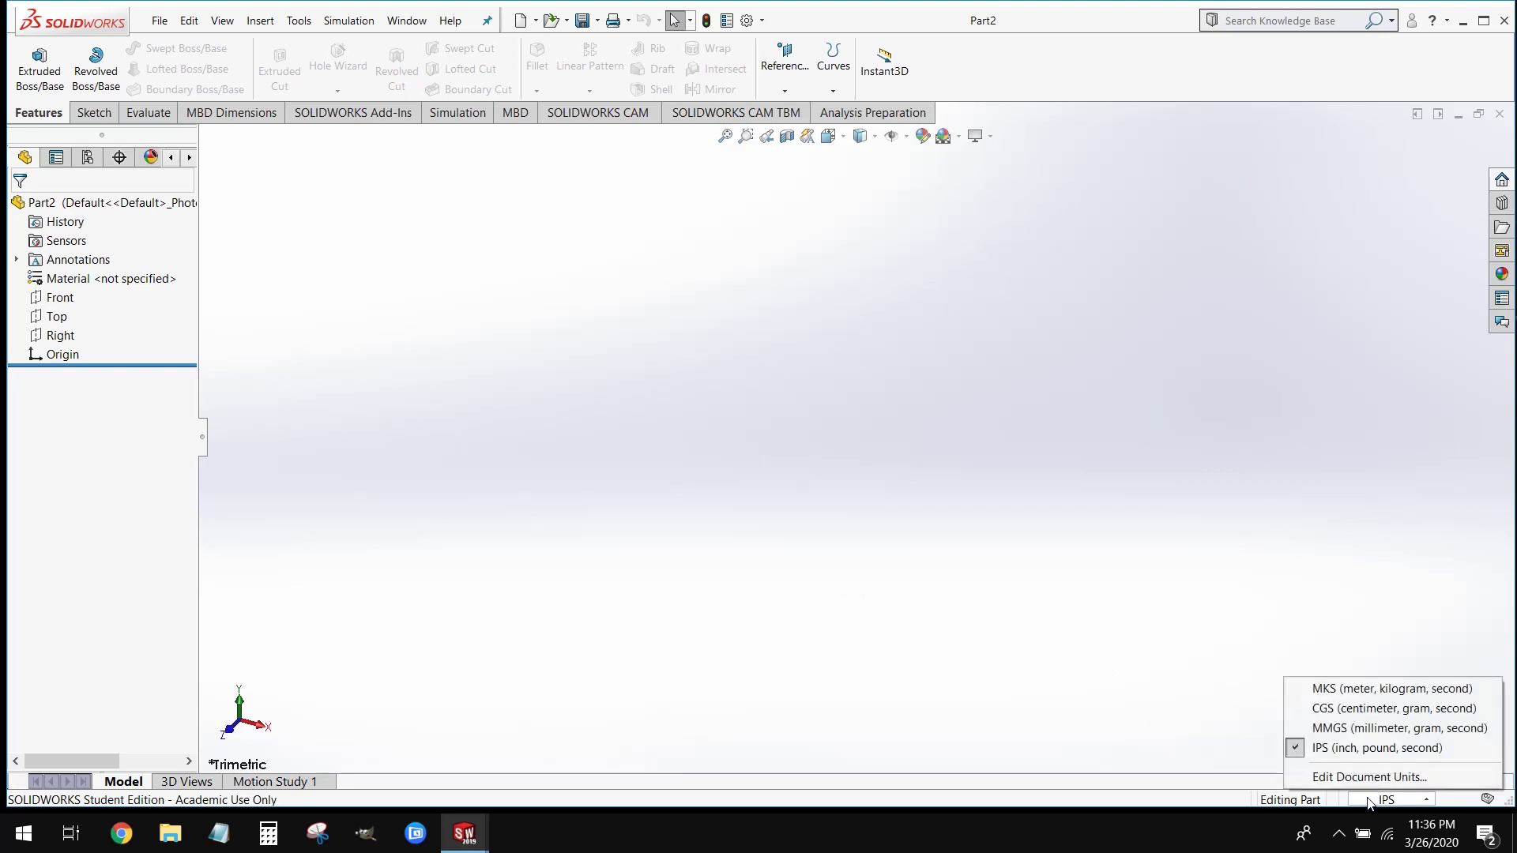
{"action": "left_click", "coordinate": [1362, 730]}
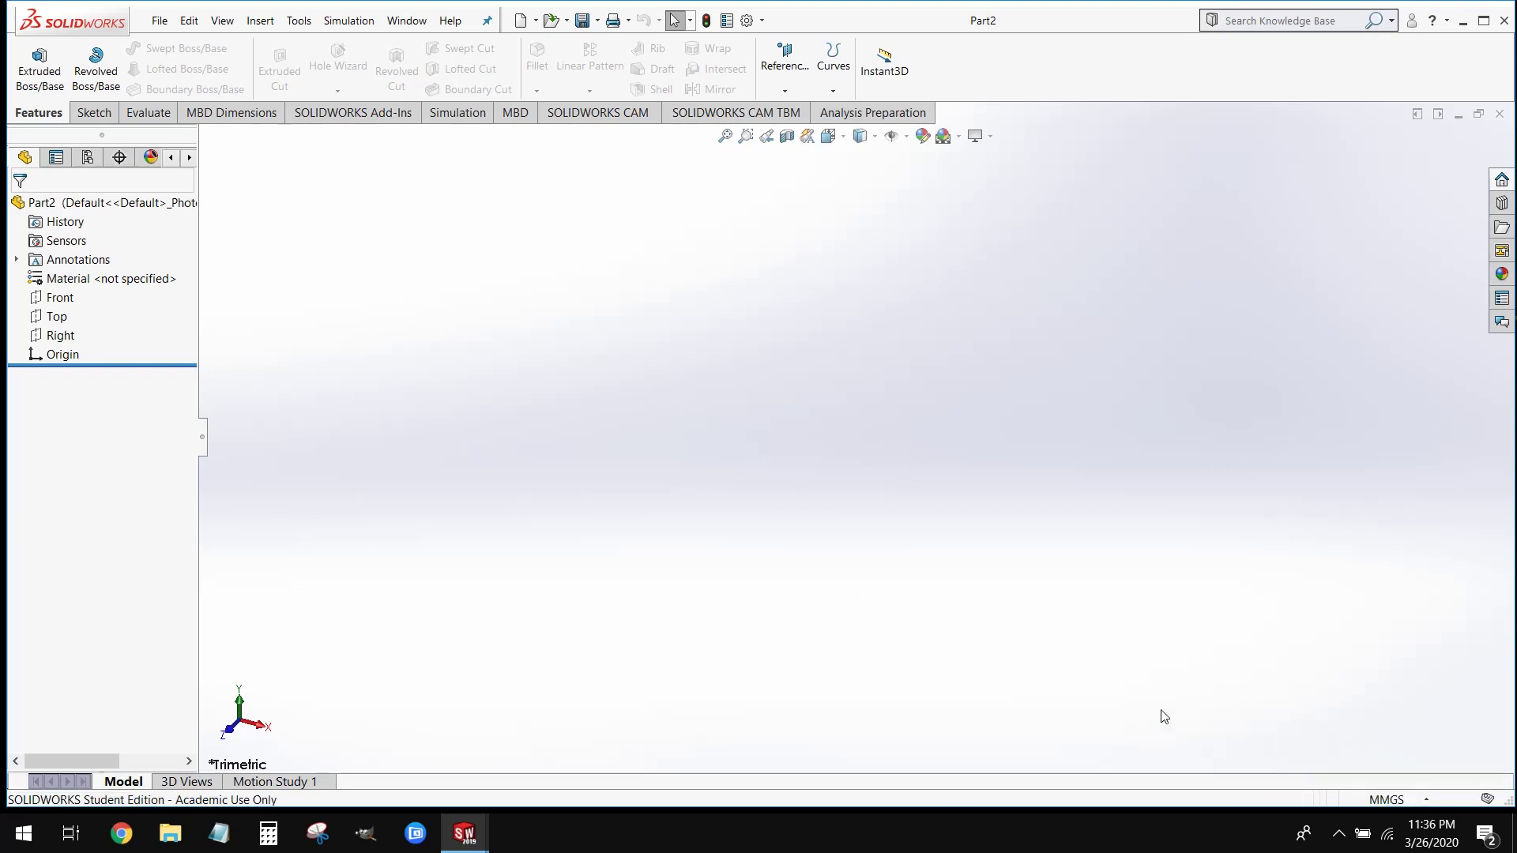
Sketch a center rectangle about 167 by 115 mm on the Top plane, centred on the origin.
{"action": "left_click", "coordinate": [56, 316]}
{"action": "right_click", "coordinate": [58, 316]}
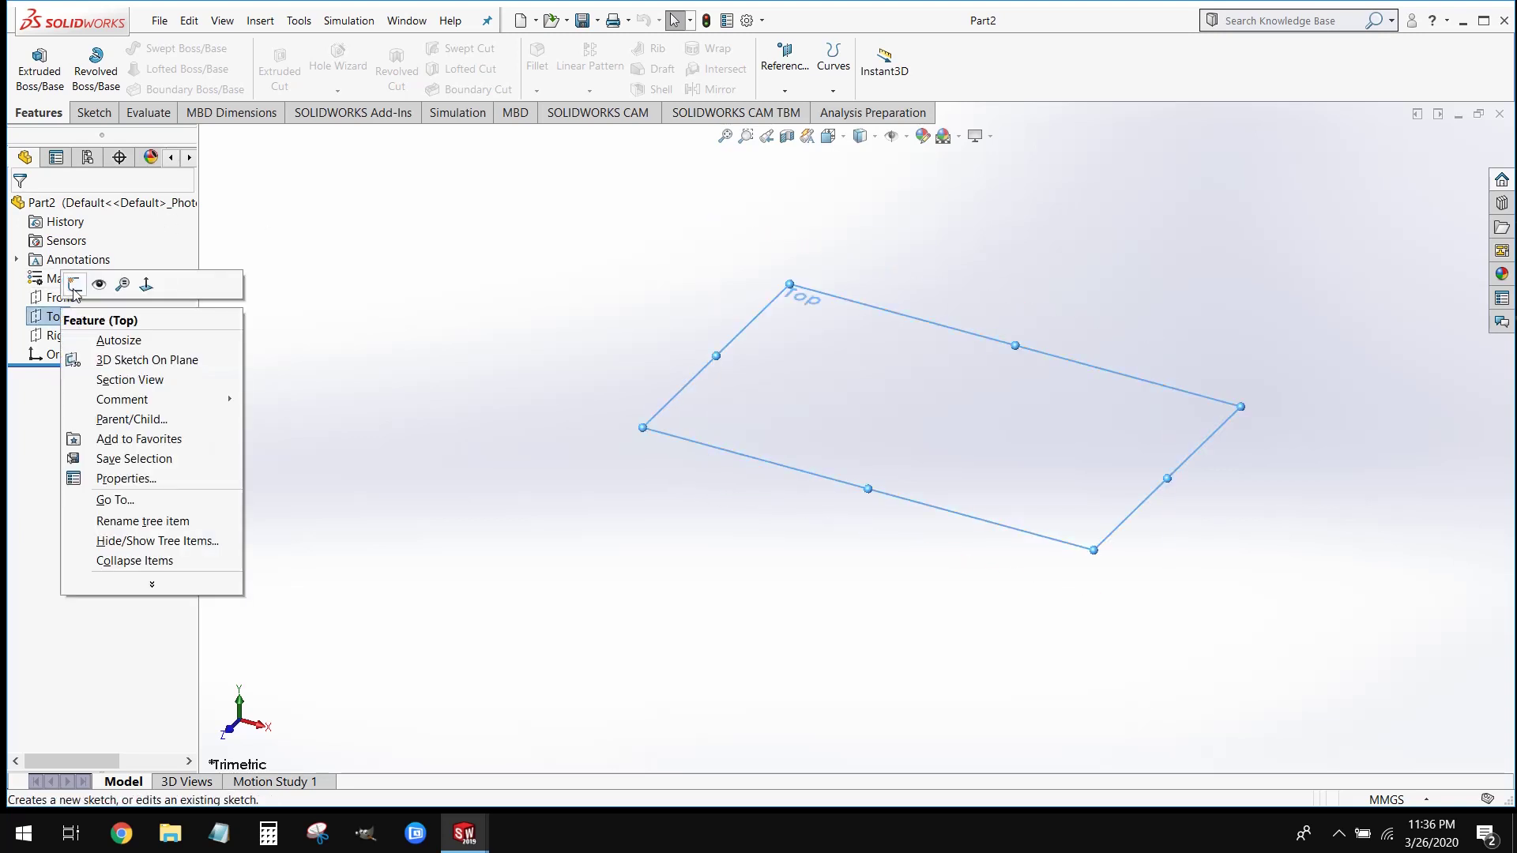
{"action": "left_click", "coordinate": [79, 287]}
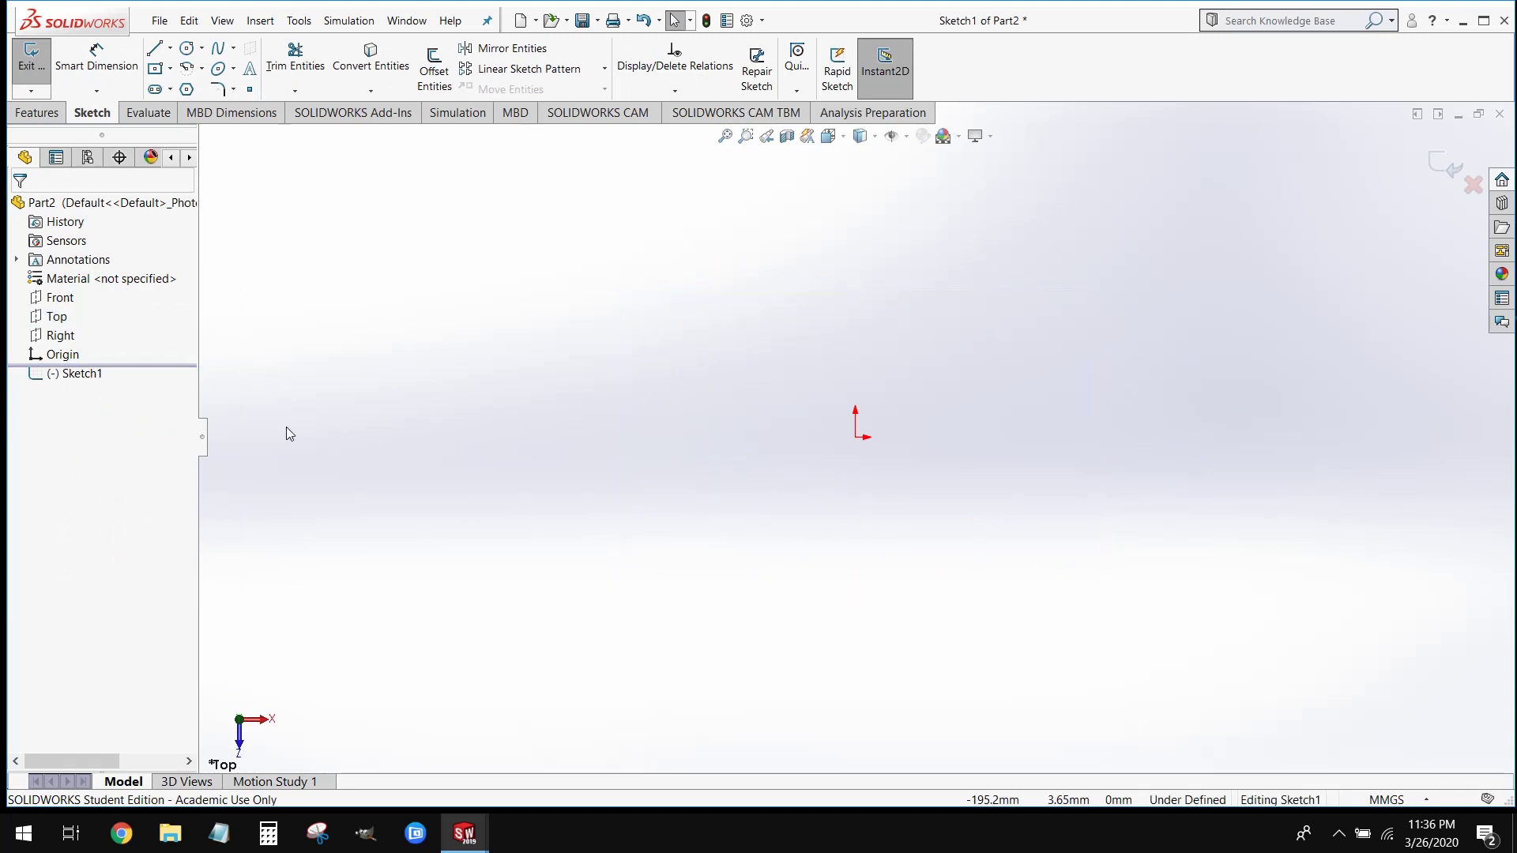
{"action": "left_click", "coordinate": [156, 71]}
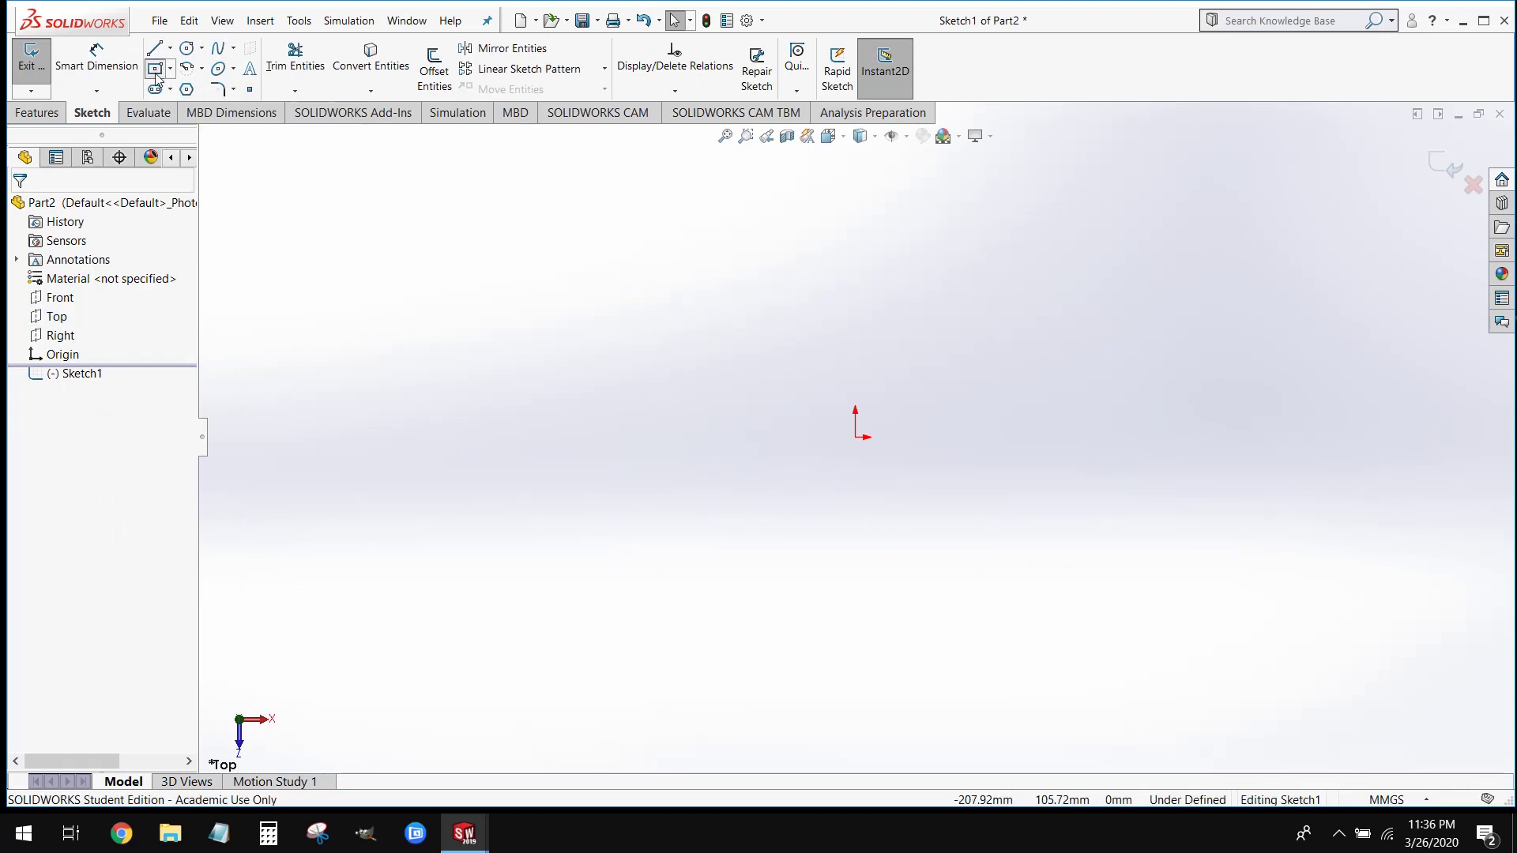
{"action": "left_click", "coordinate": [856, 439]}
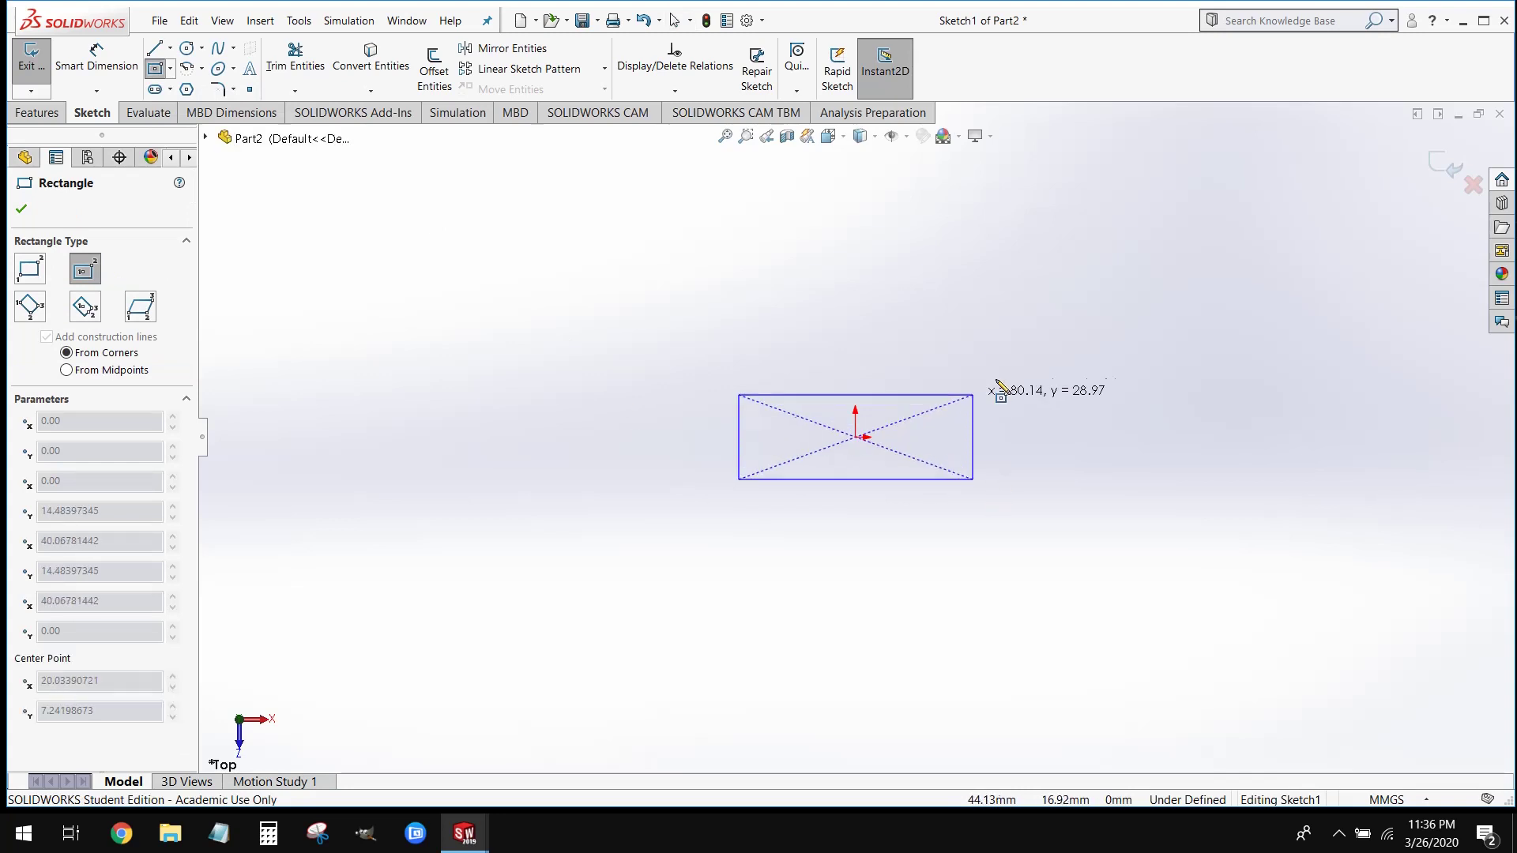
{"action": "left_click", "coordinate": [1136, 270]}
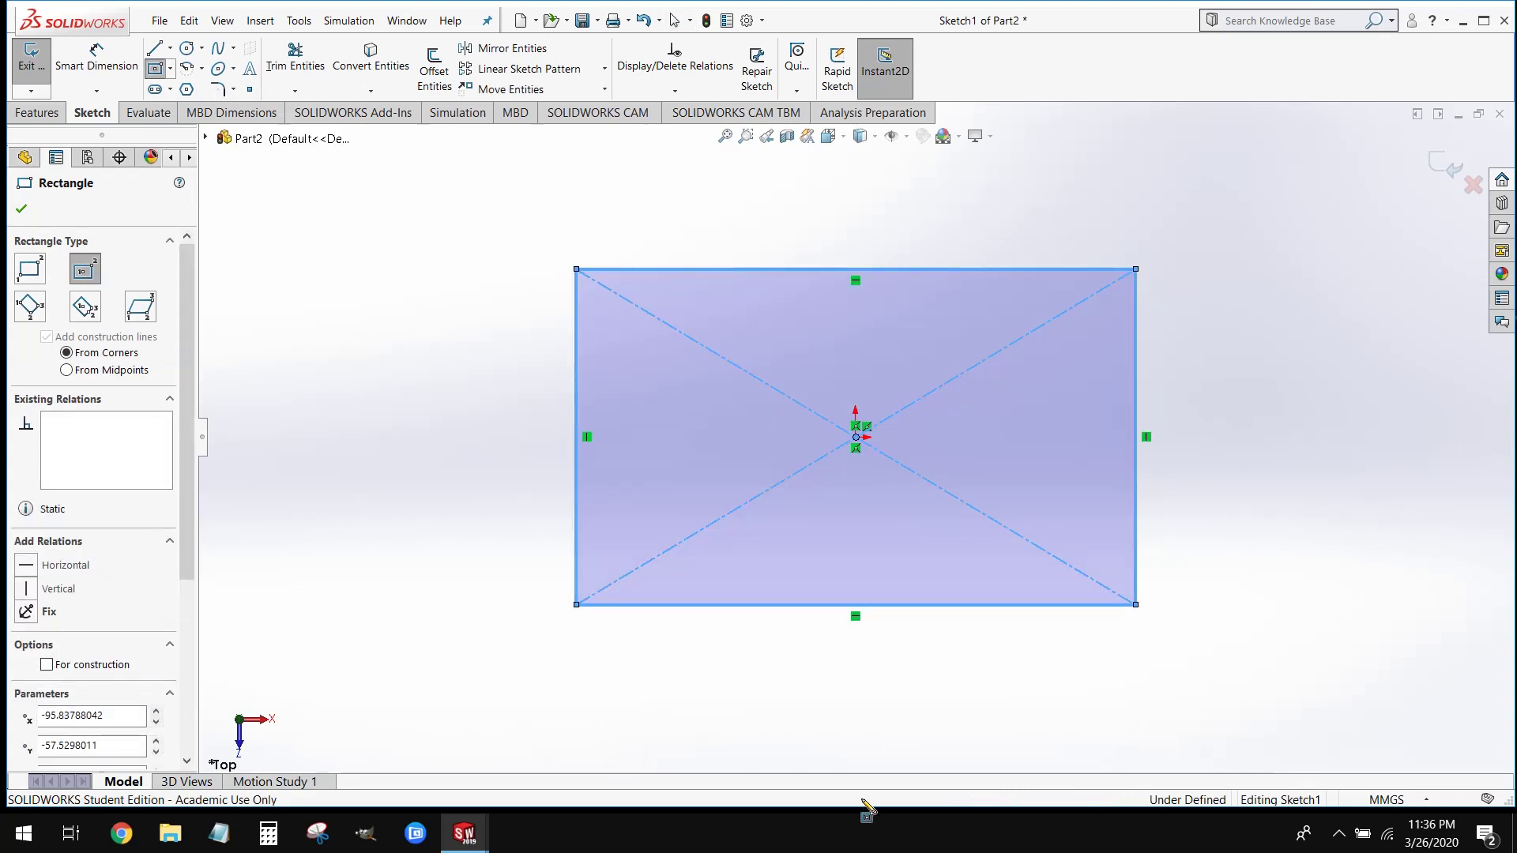
{"action": "key", "text": "Escape"}
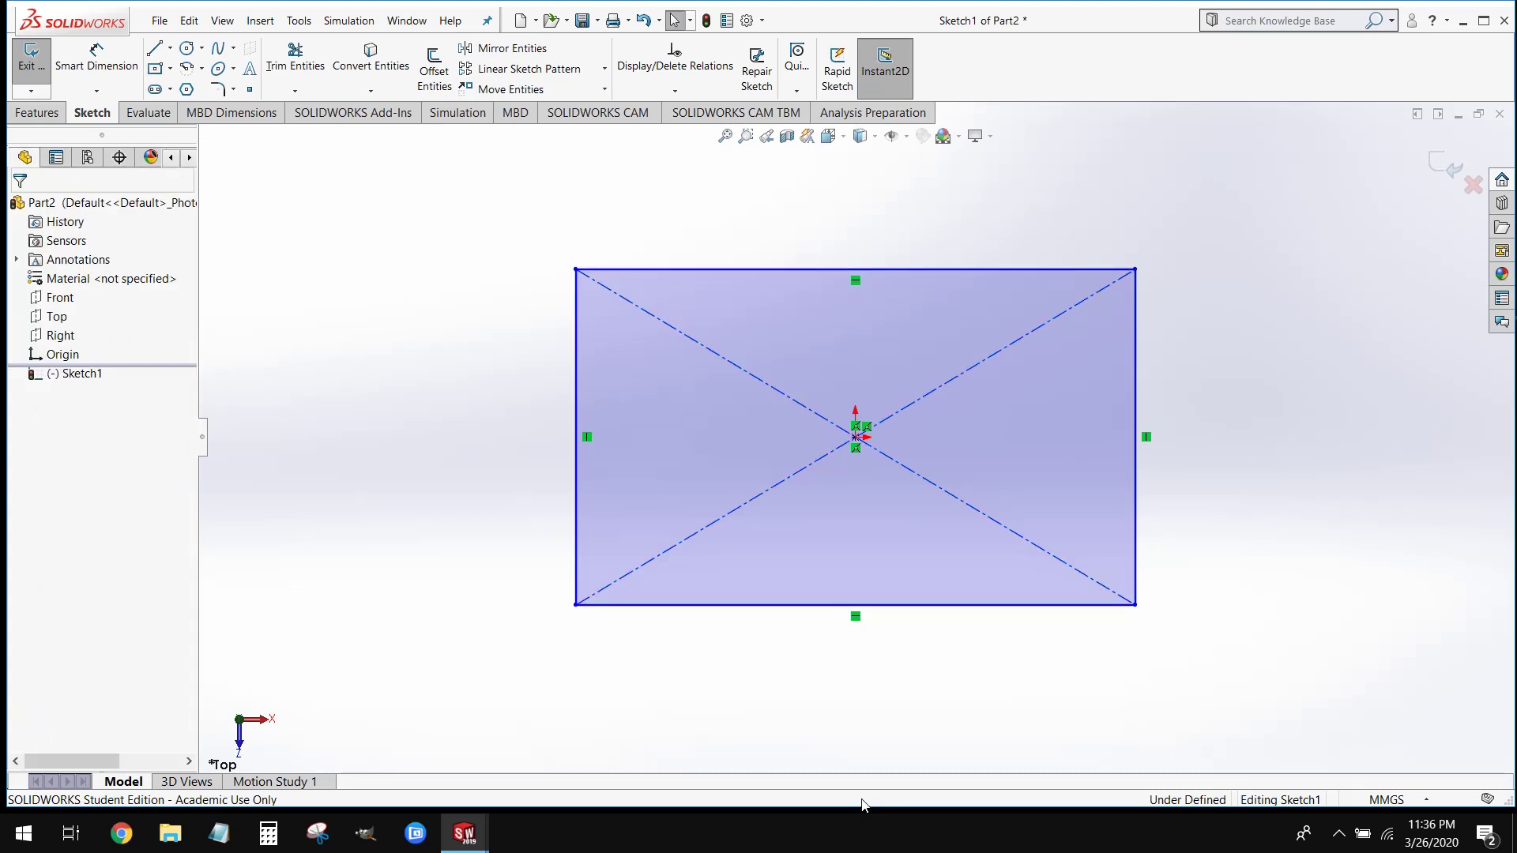
Dimension the rectangle's vertical side at 100 mm.
{"action": "left_click", "coordinate": [117, 85]}
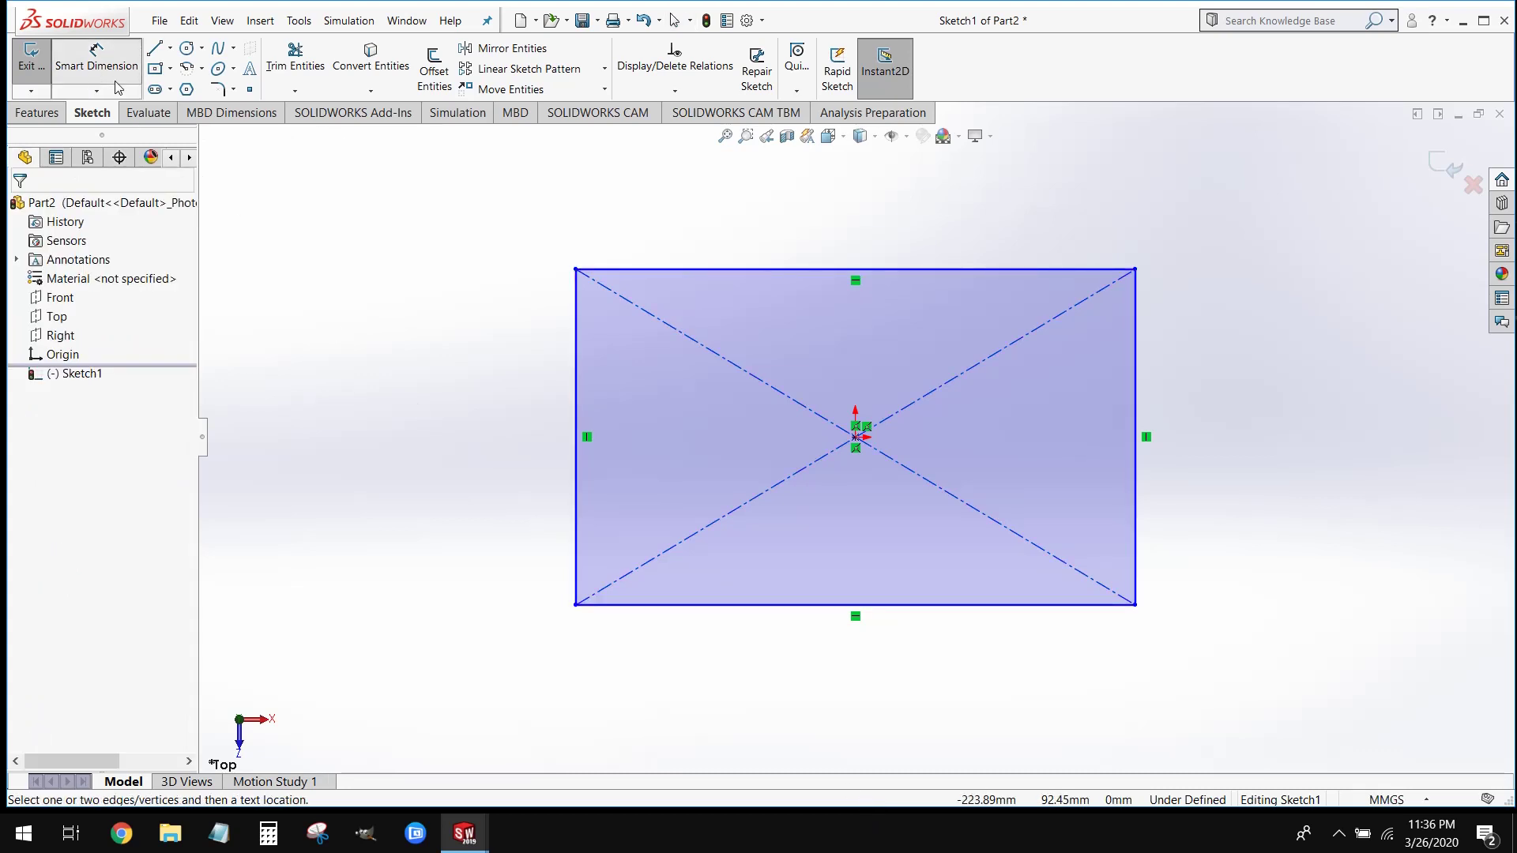
{"action": "left_click", "coordinate": [578, 395]}
{"action": "left_click", "coordinate": [469, 417]}
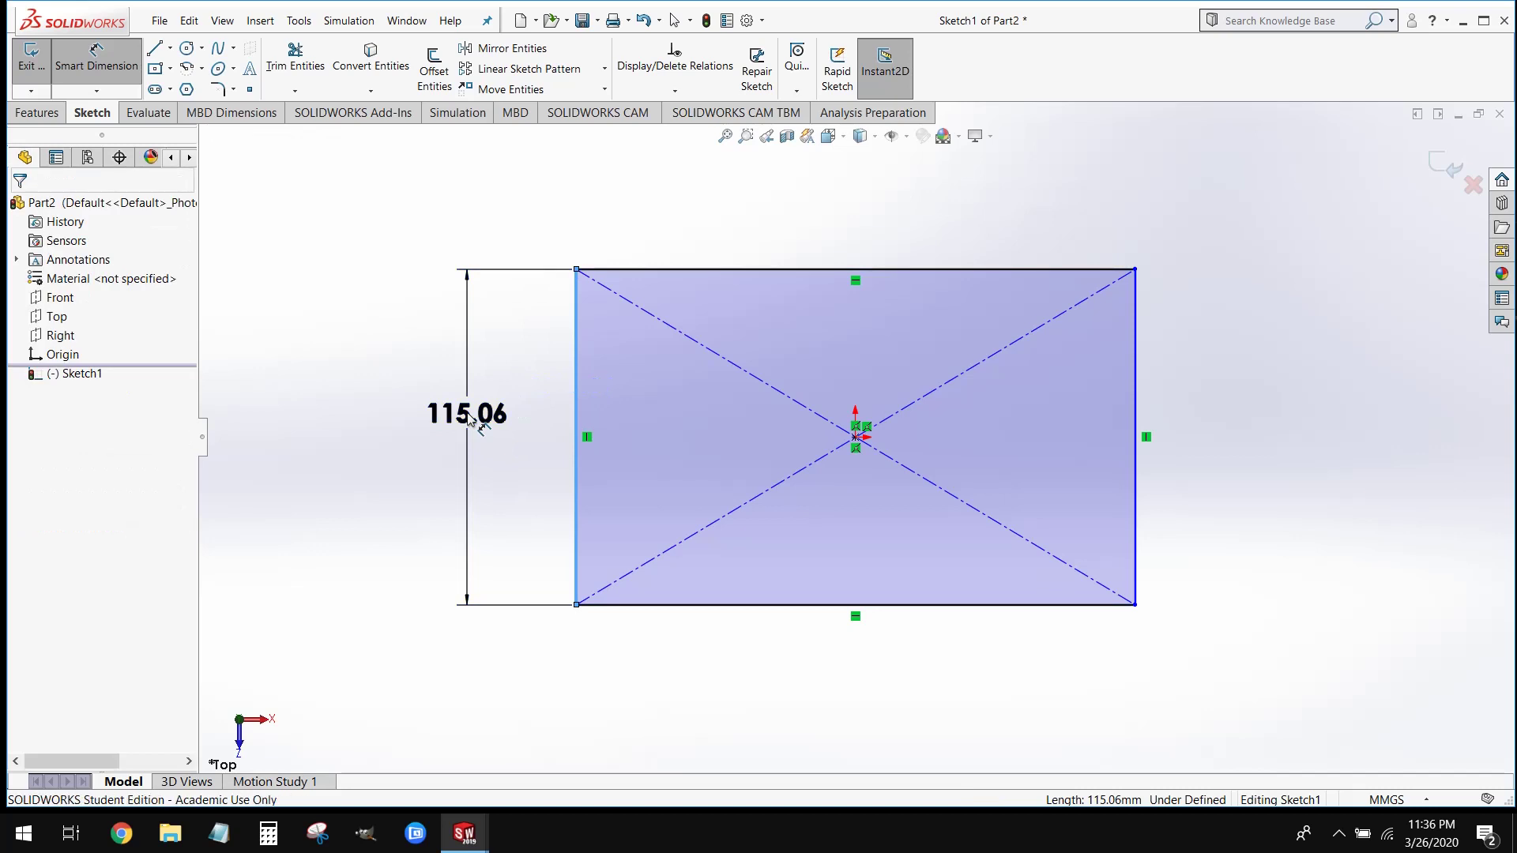
{"action": "type", "text": "100"}
{"action": "key", "text": "Return"}
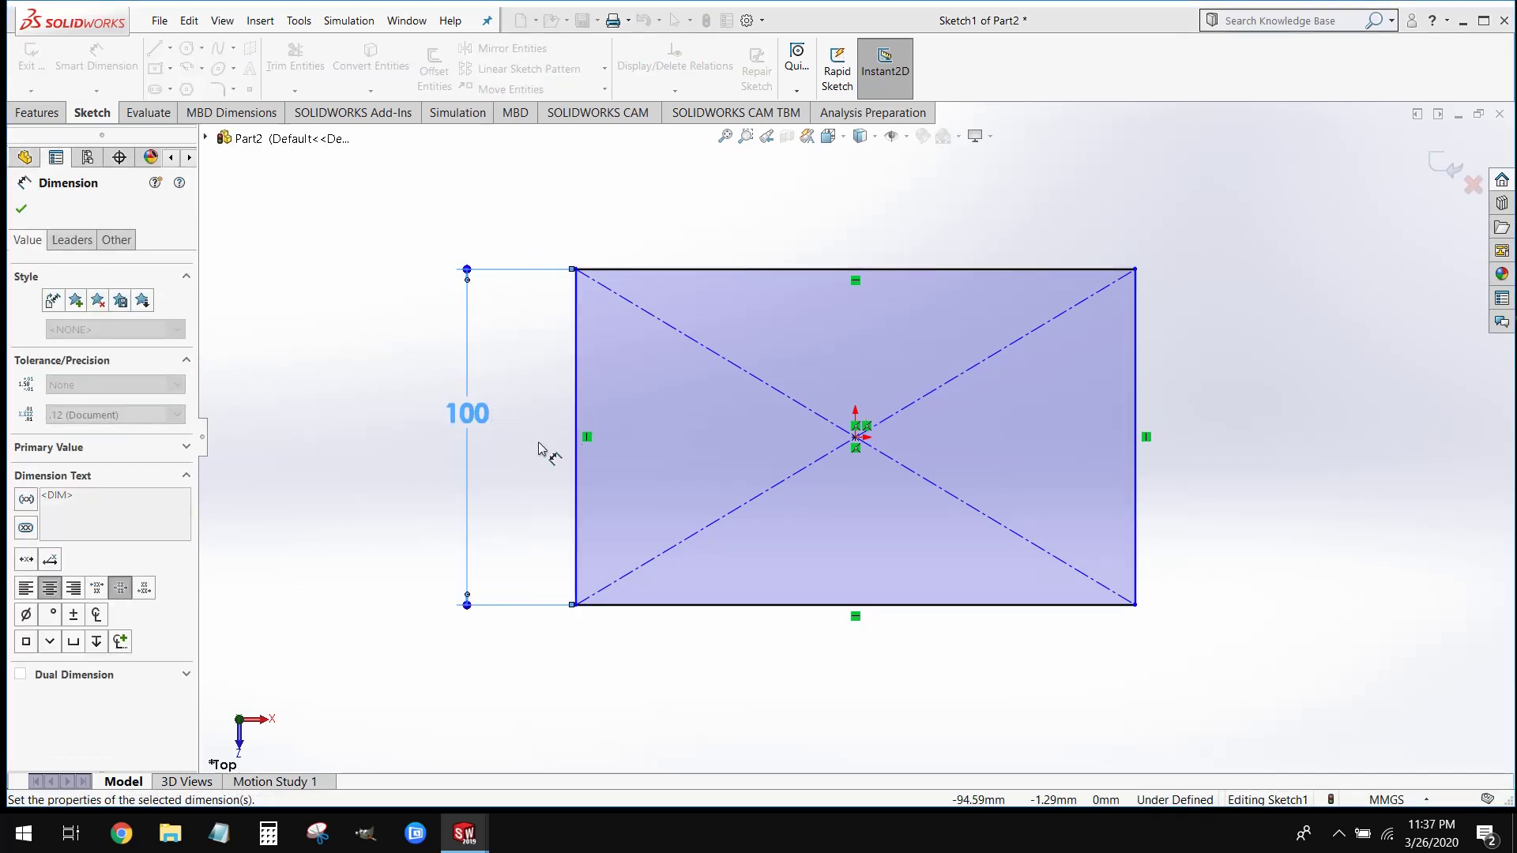
Dimension the rectangle's horizontal side at 146 mm and place the dimension centrally above the rectangle.
{"action": "left_click", "coordinate": [715, 270]}
{"action": "left_click", "coordinate": [783, 205]}
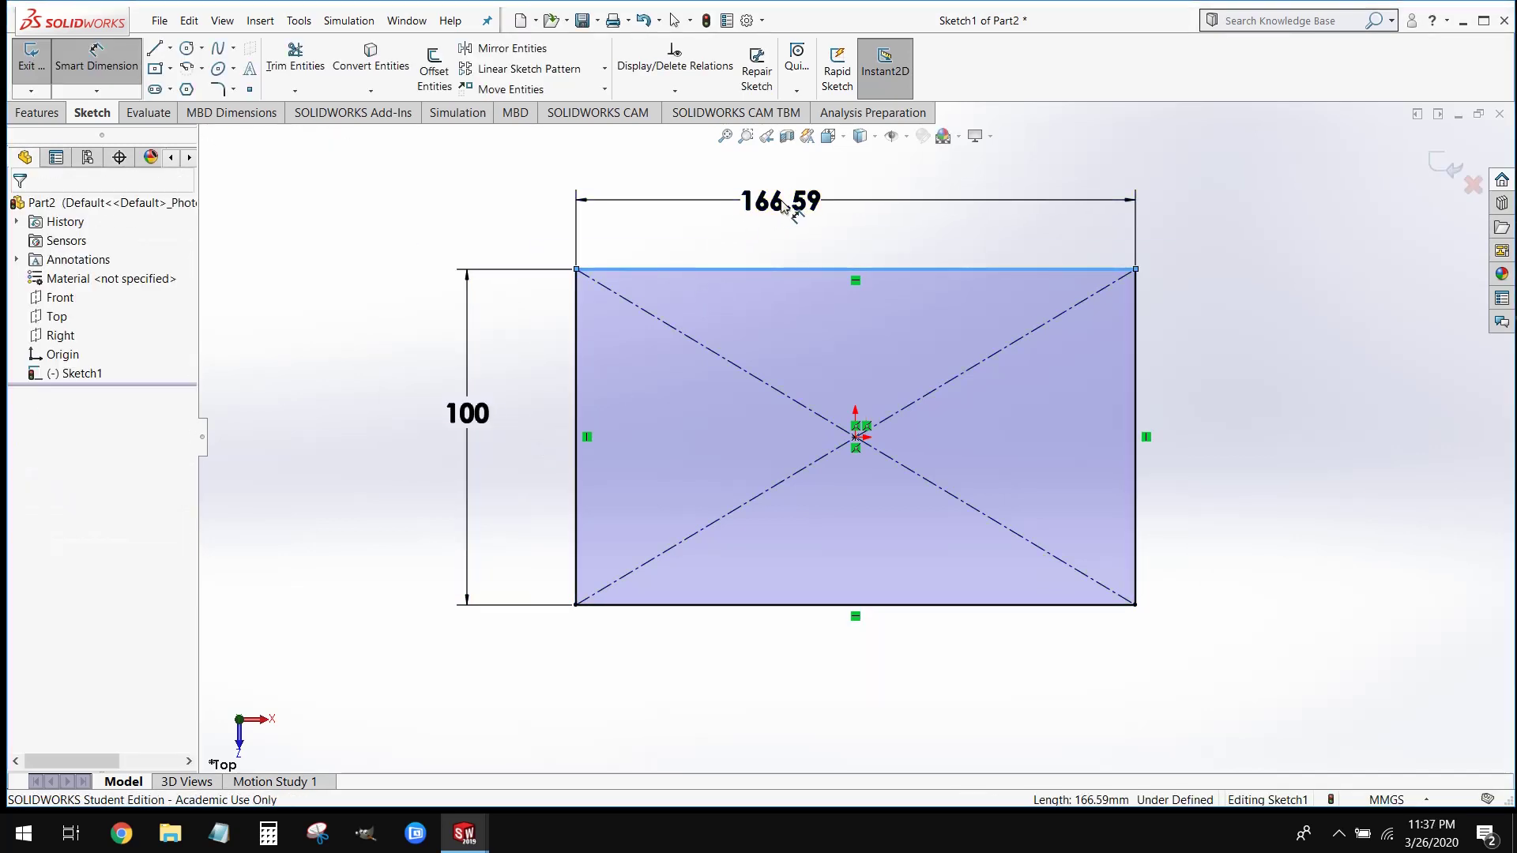
{"action": "type", "text": "146"}
{"action": "key", "text": "Return"}
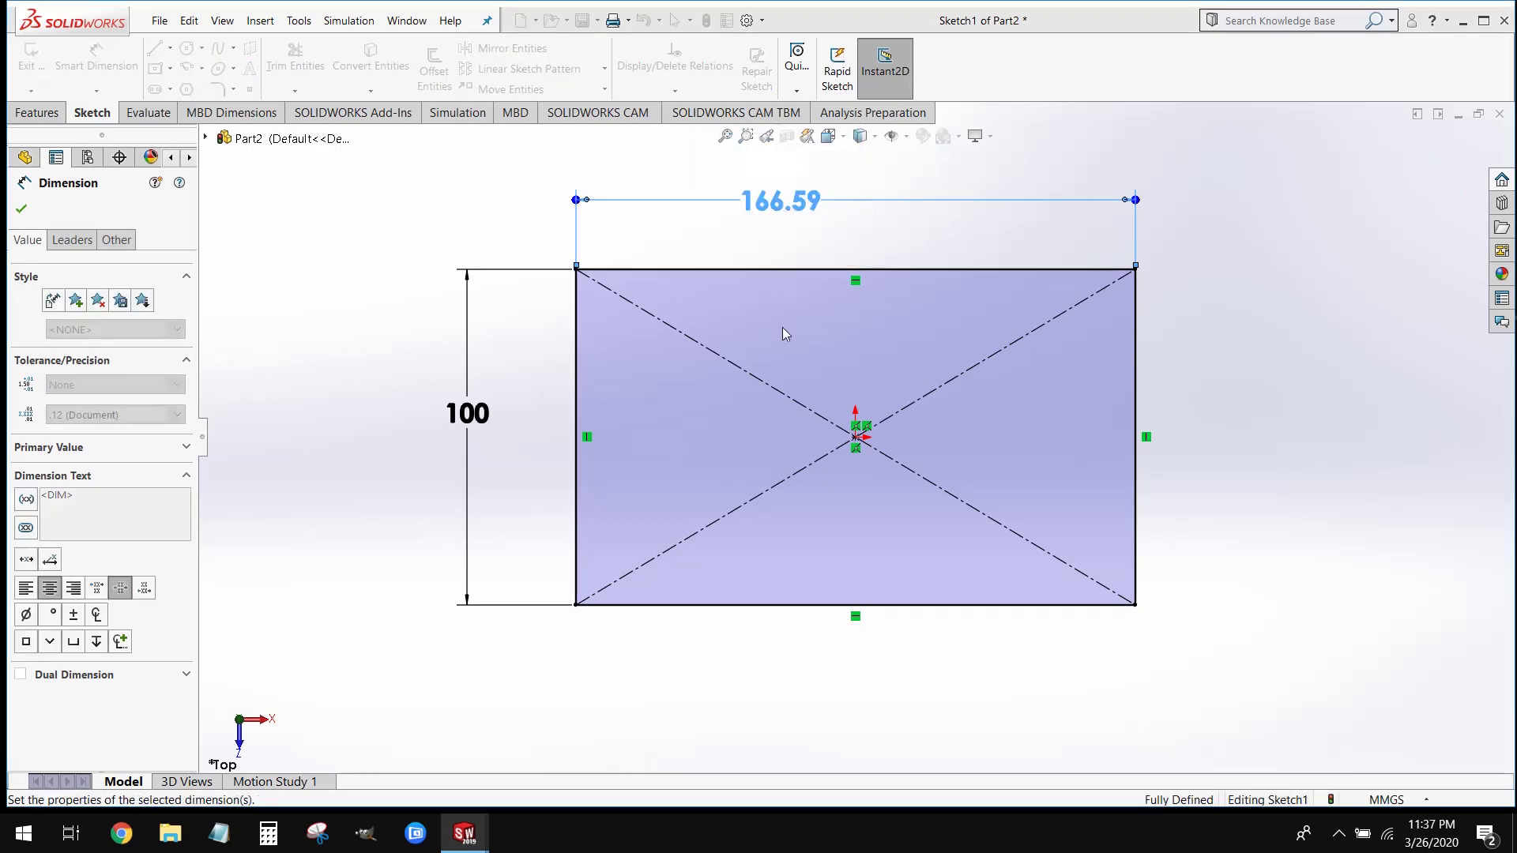
{"action": "left_click", "coordinate": [1153, 505]}
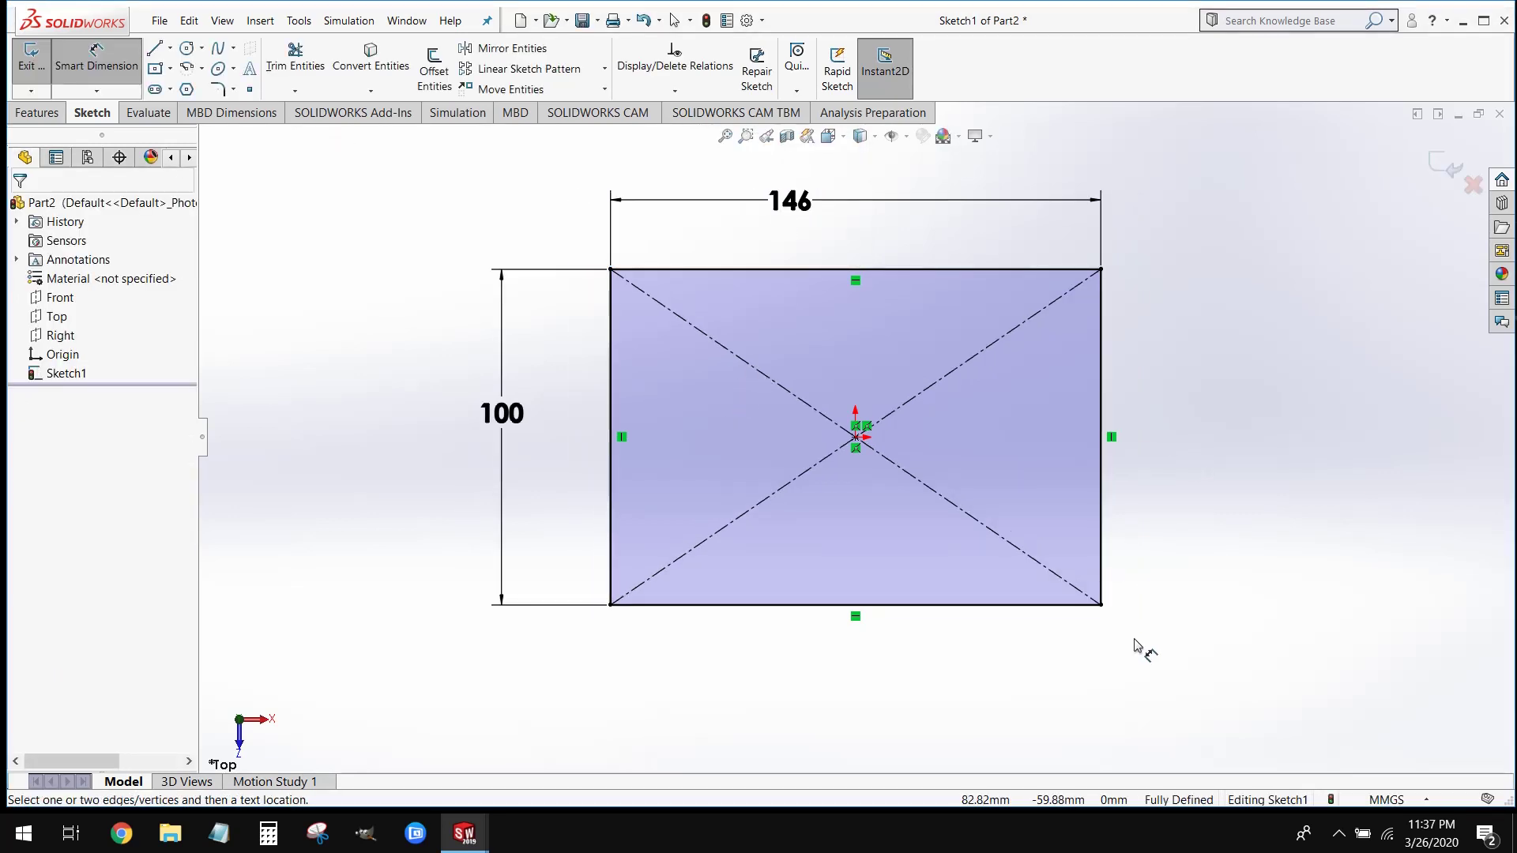
{"action": "left_click", "coordinate": [881, 204]}
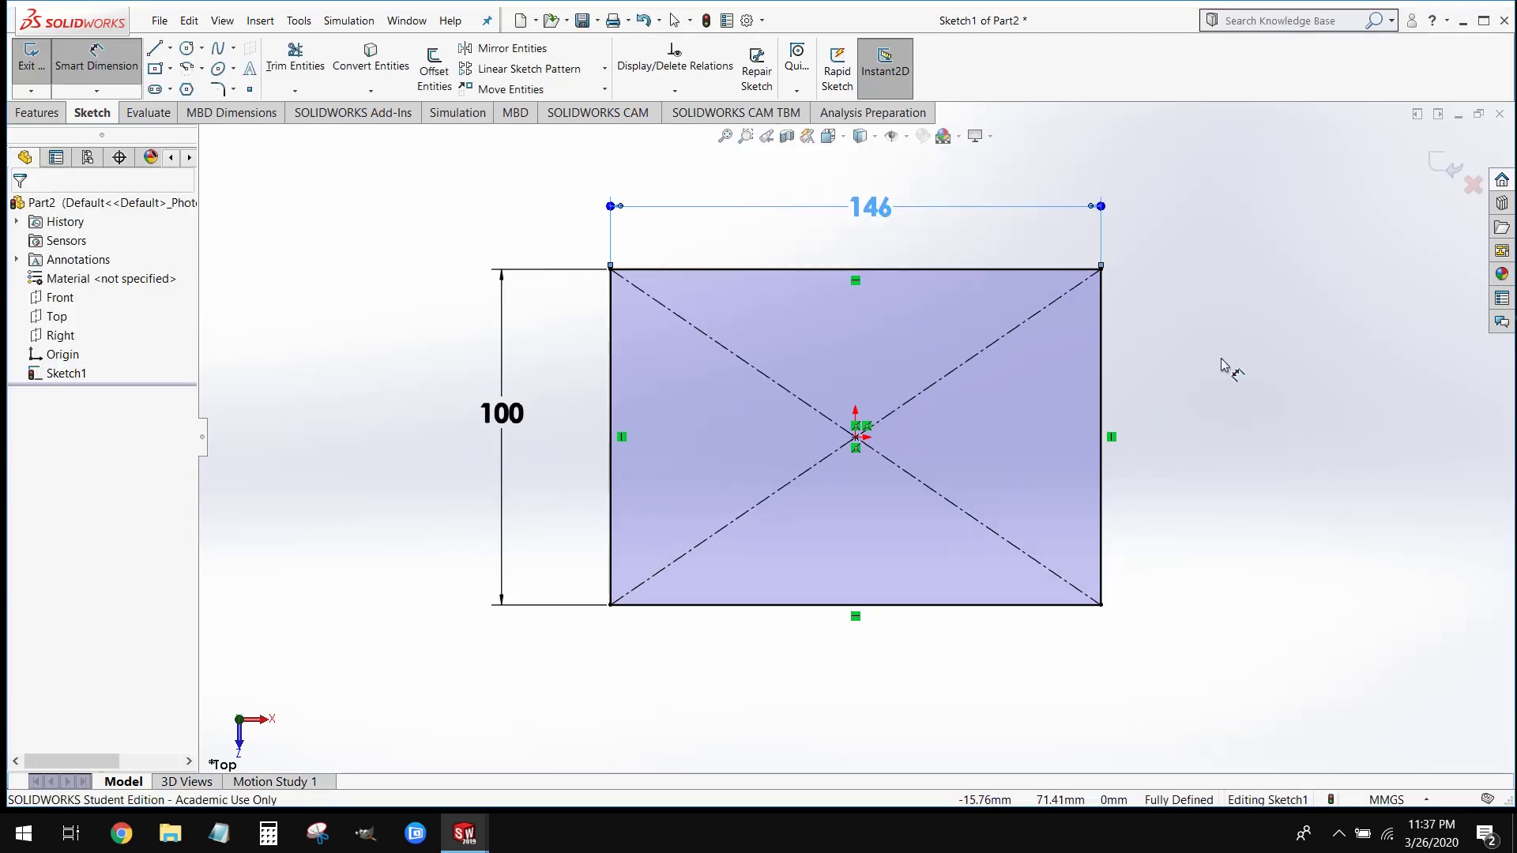
{"action": "left_click", "coordinate": [1166, 660]}
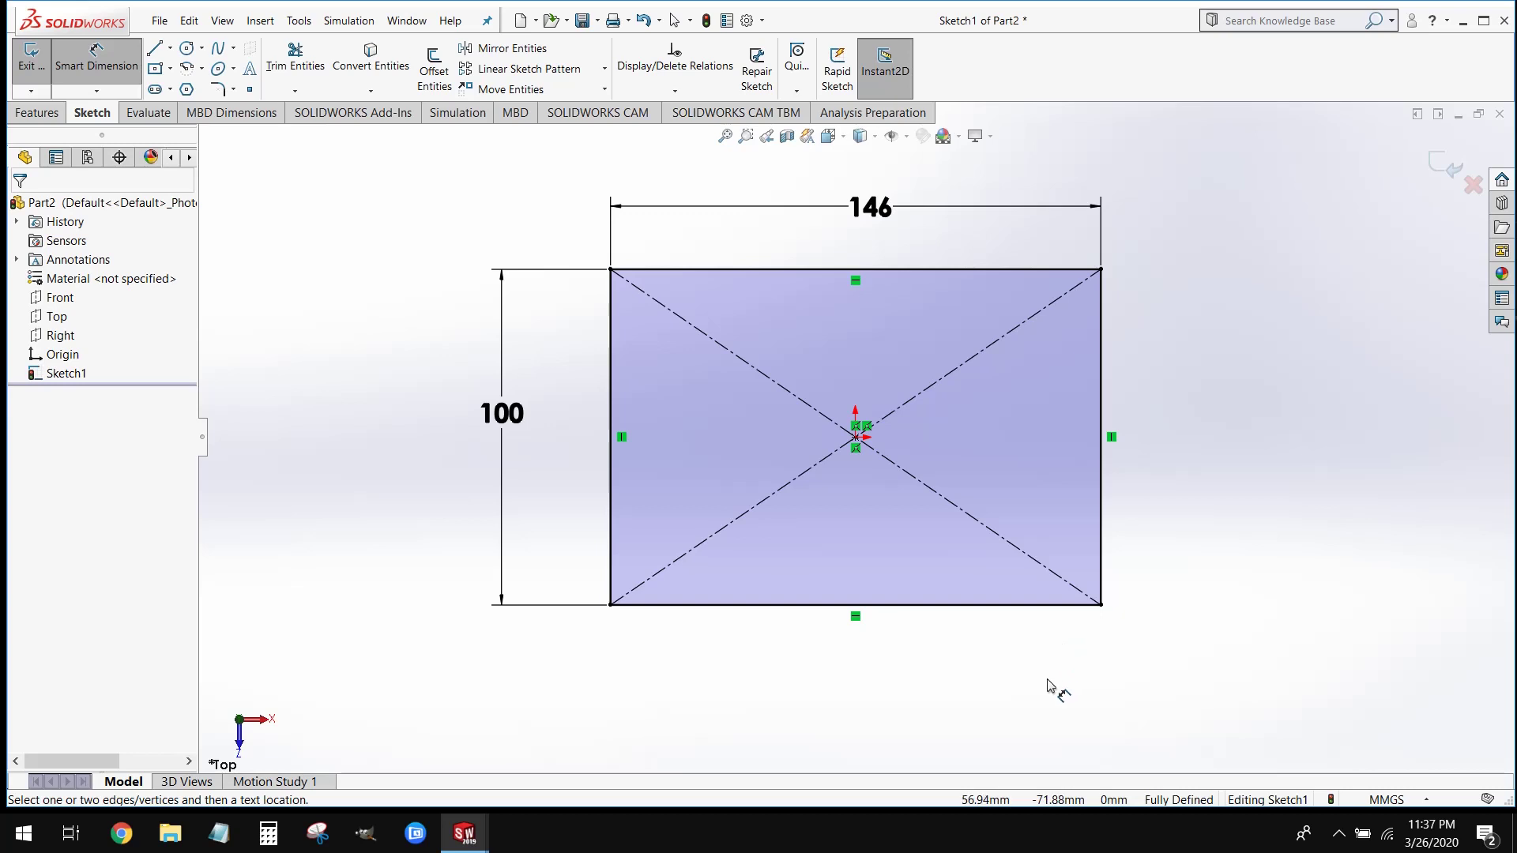
Sketch a circle with a radius of about 8 mm inside the rectangle, near its upper-left corner.
{"action": "left_click", "coordinate": [189, 49]}
{"action": "scroll", "coordinate": [671, 317], "scroll_direction": "down", "scroll_amount": 3}
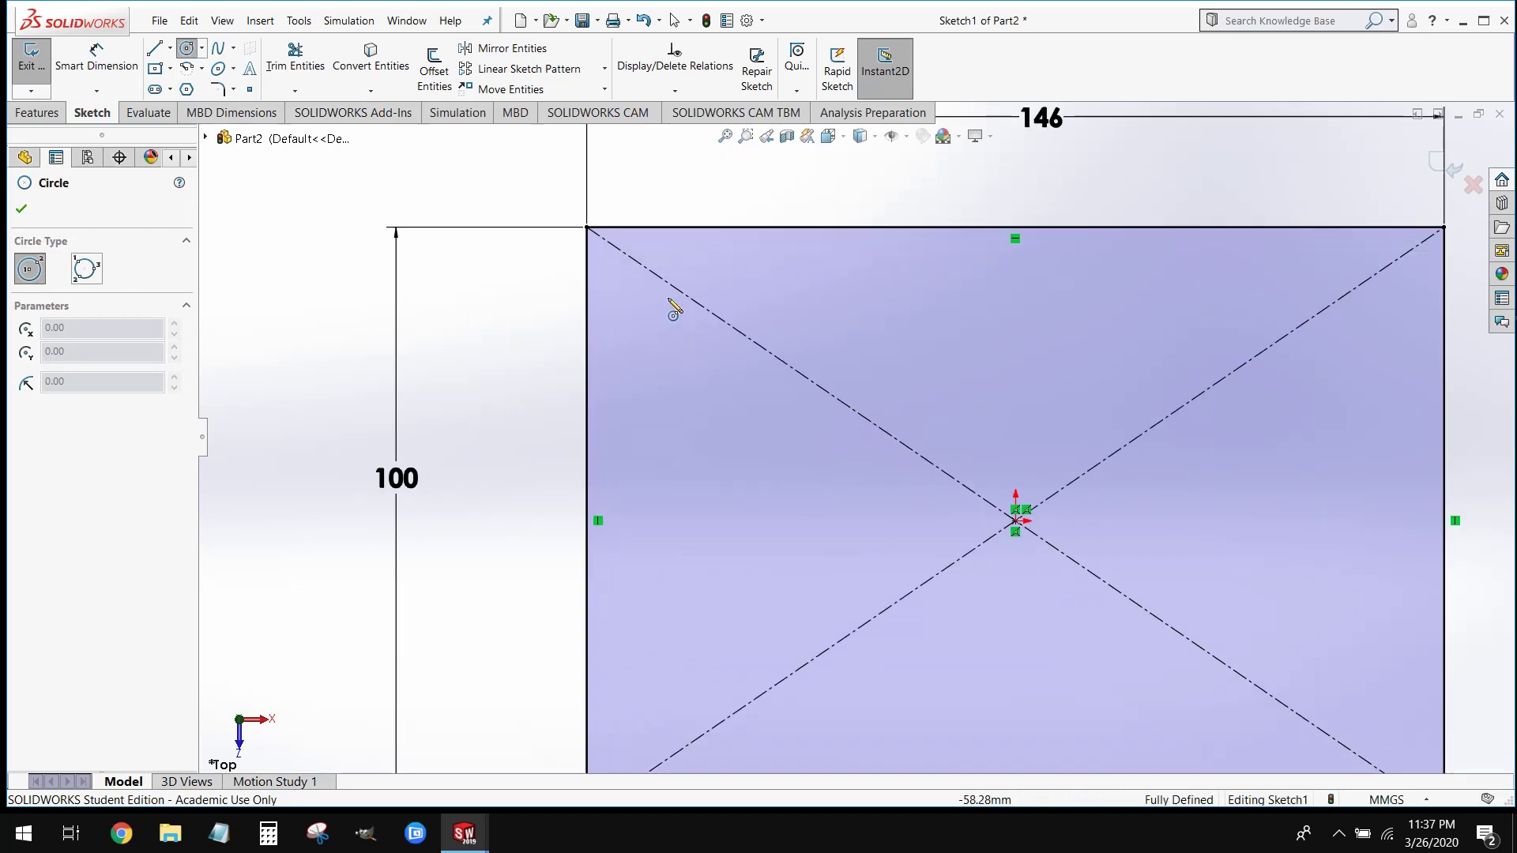
{"action": "left_click", "coordinate": [680, 341]}
{"action": "left_click", "coordinate": [711, 376]}
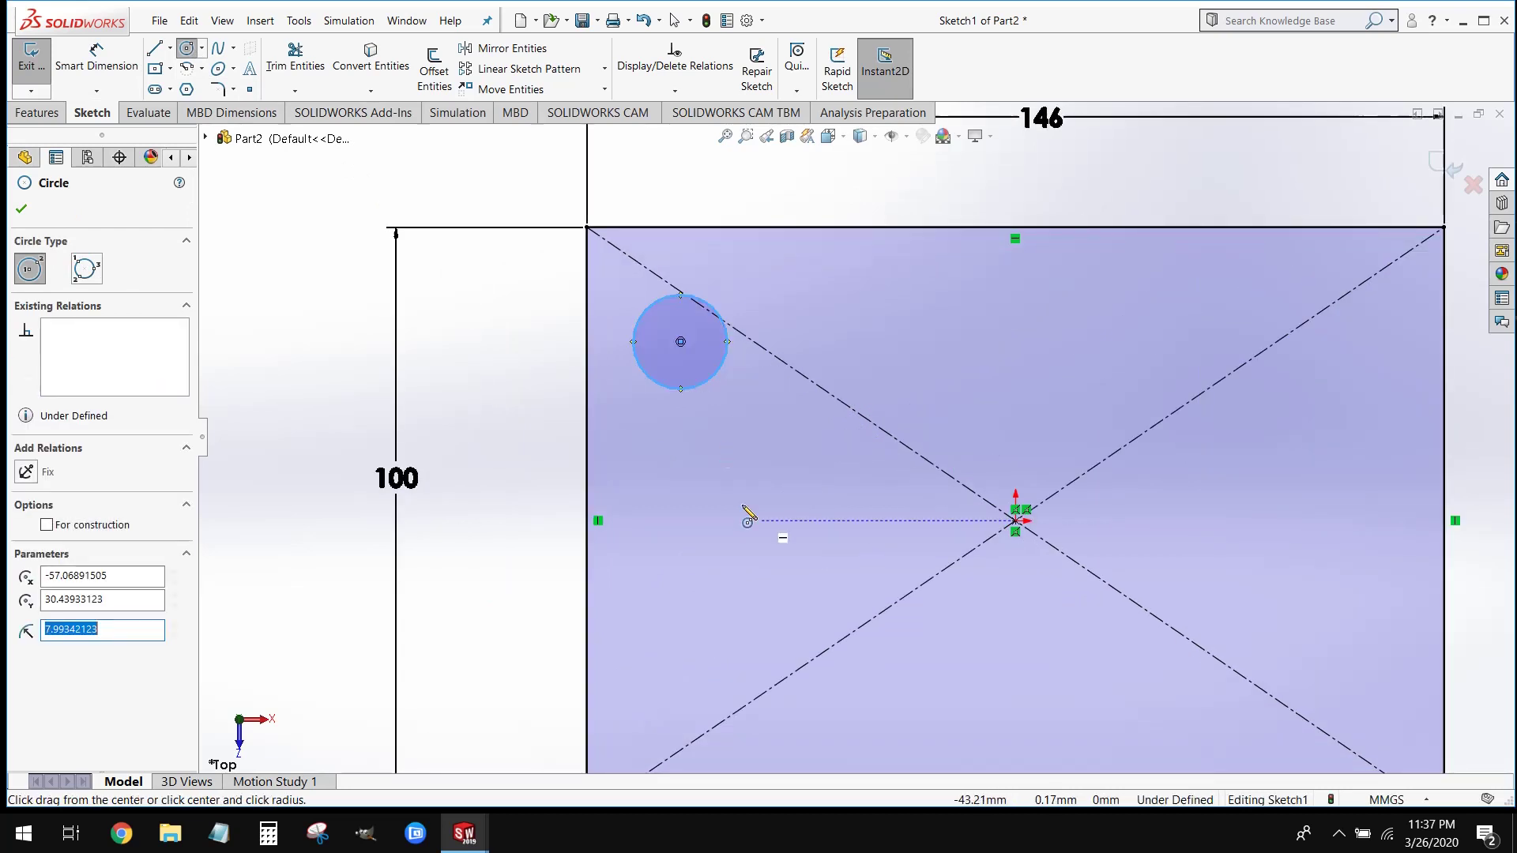
{"action": "scroll", "coordinate": [747, 517], "scroll_direction": "up", "scroll_amount": 3}
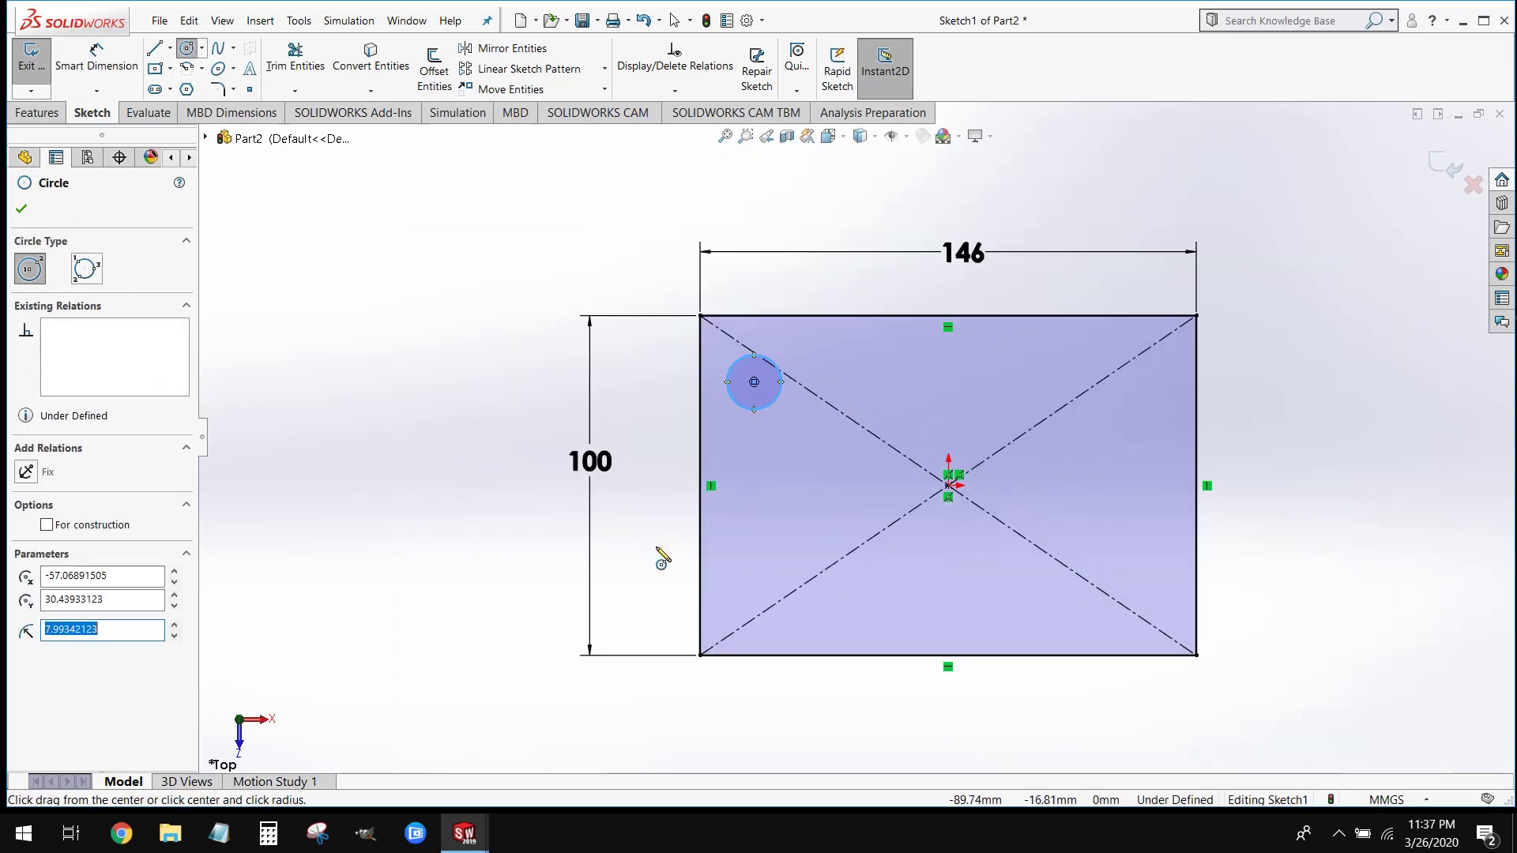
Sketch three circles near the rectangle's lower-left, upper-right and lower-right corners, with radii of about 11, 9 and 10 mm respectively.
{"action": "left_click", "coordinate": [753, 593]}
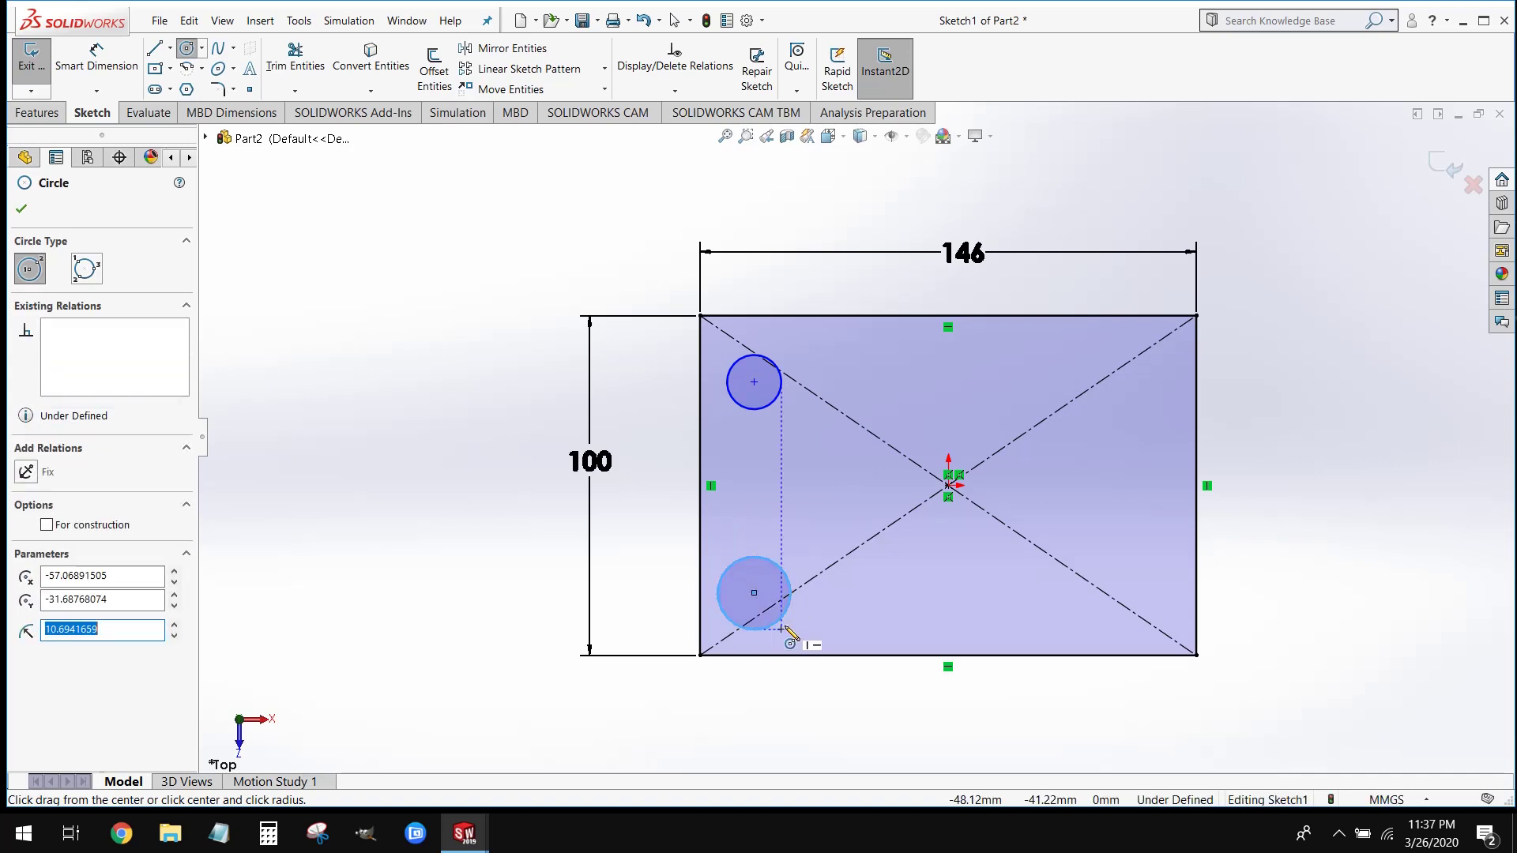
{"action": "left_click", "coordinate": [782, 628]}
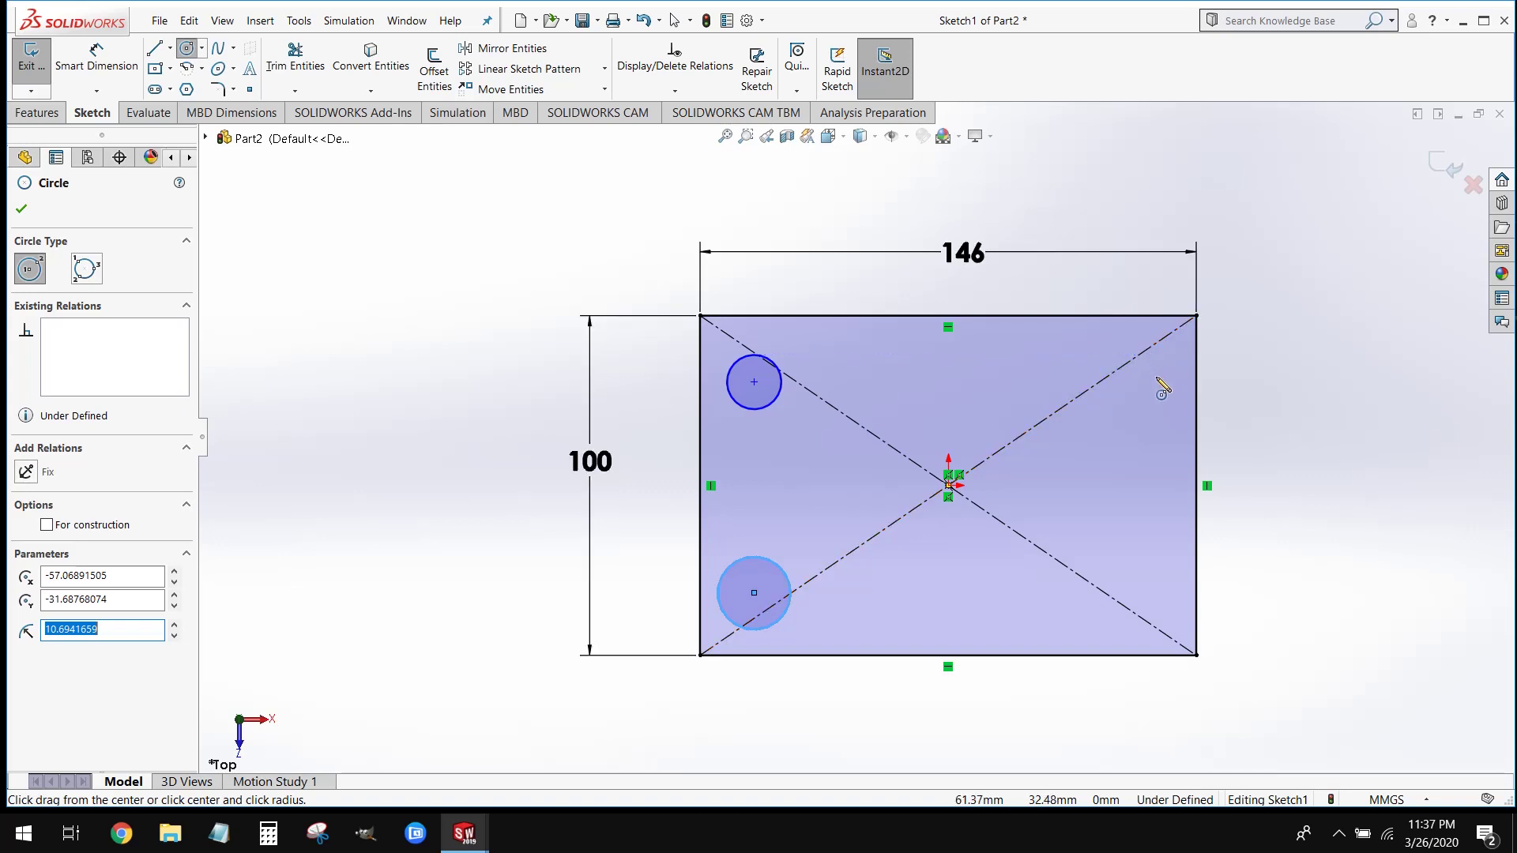
{"action": "left_click", "coordinate": [1156, 376]}
{"action": "left_click", "coordinate": [1171, 417]}
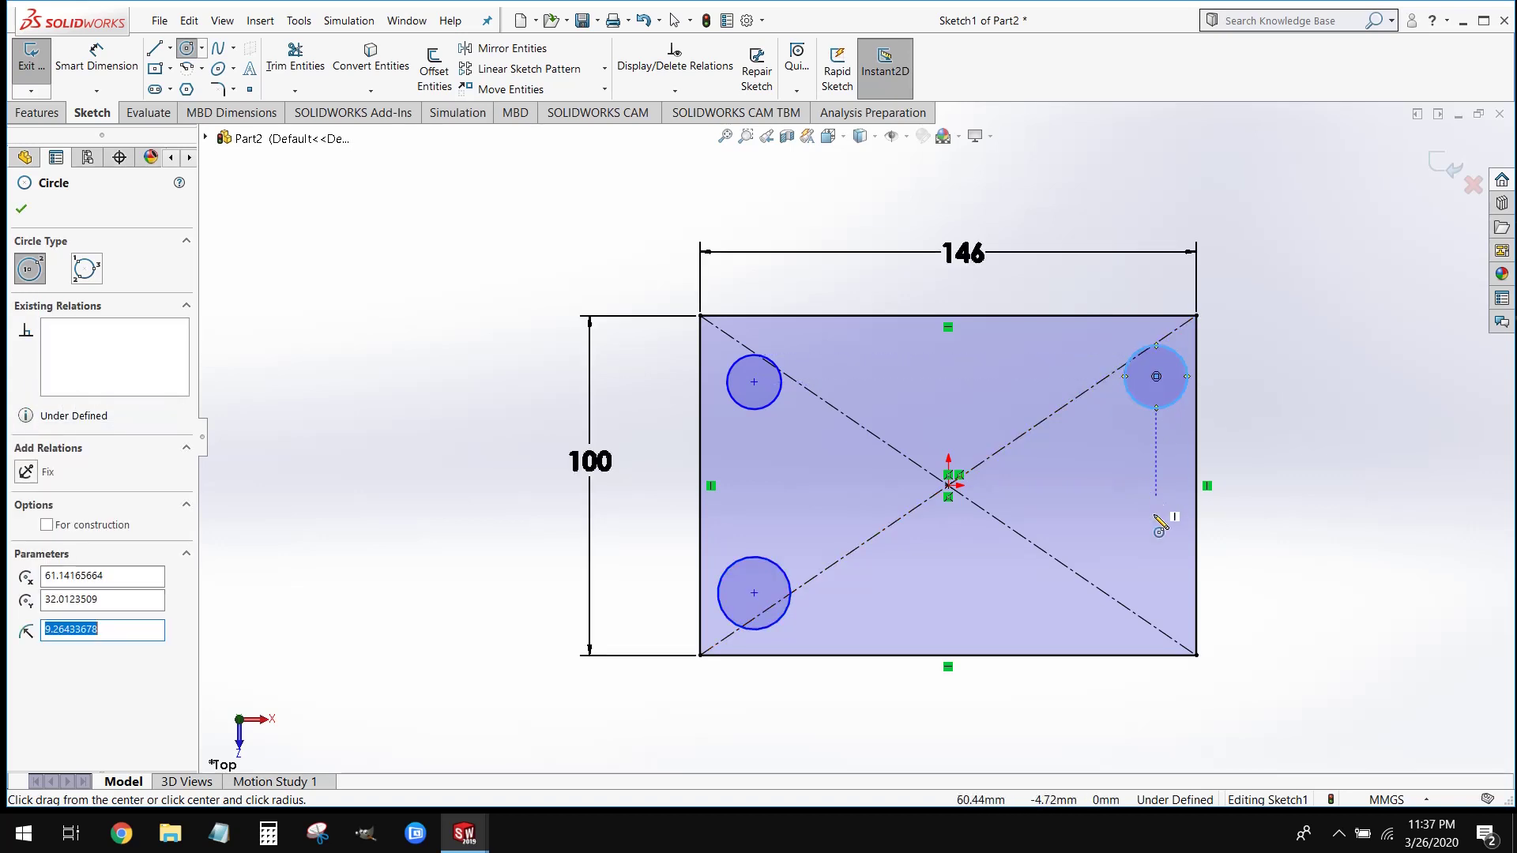
{"action": "left_click", "coordinate": [1150, 593]}
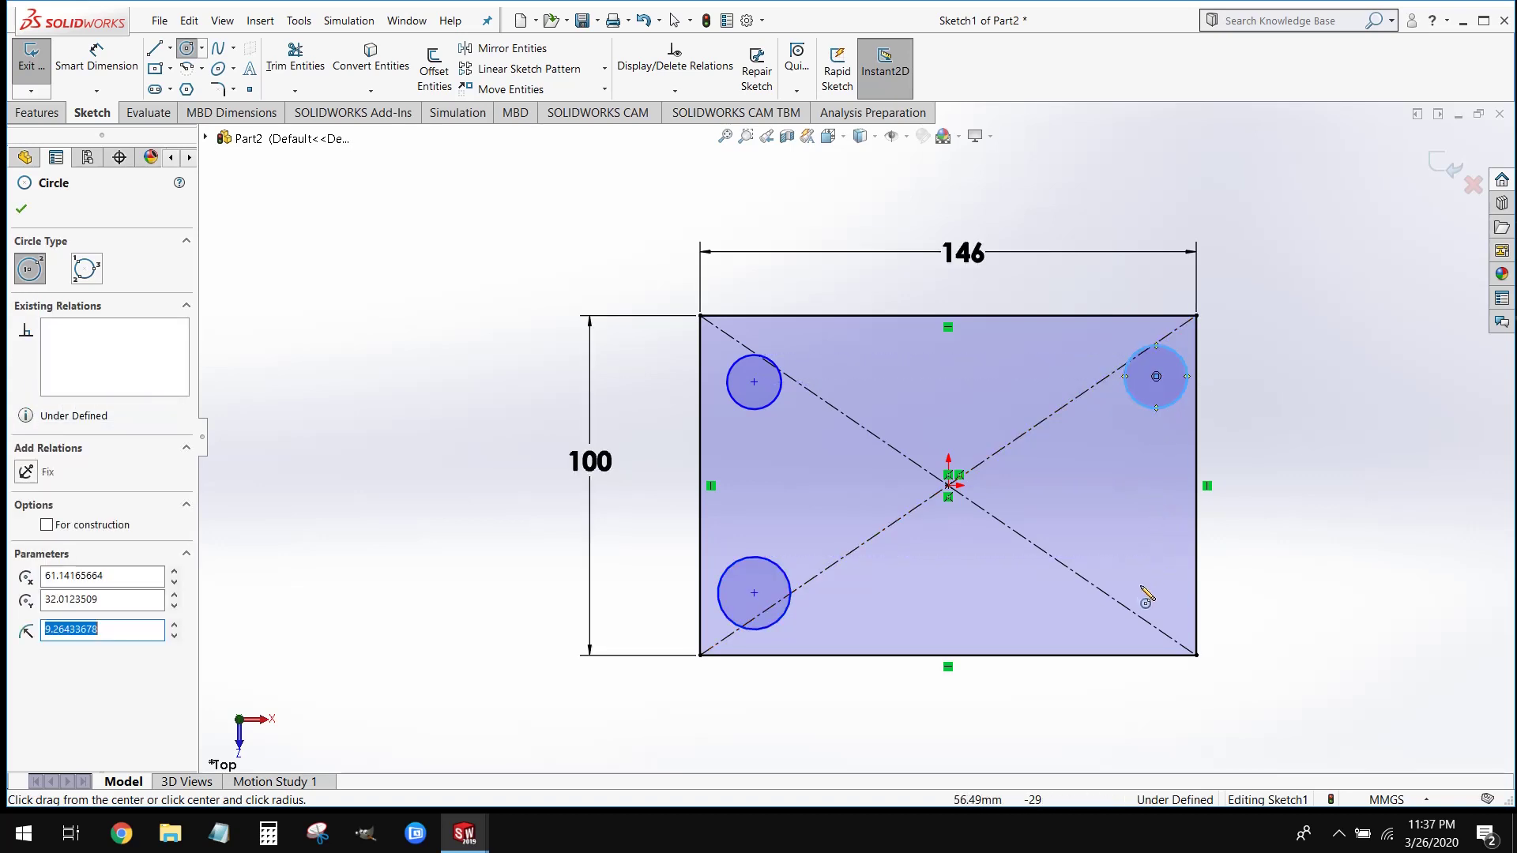
{"action": "left_click", "coordinate": [1153, 629]}
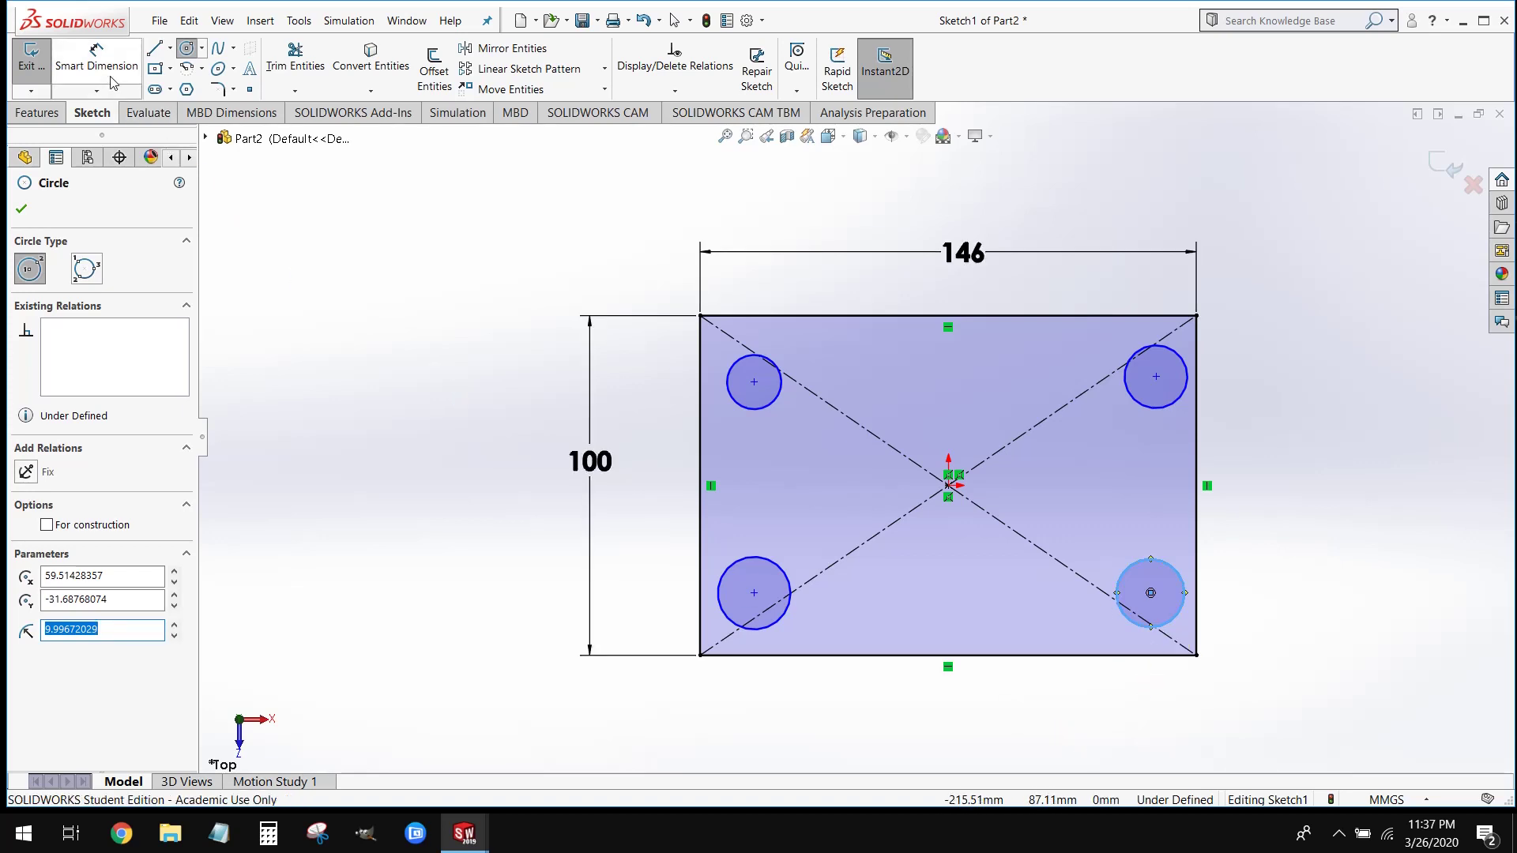
{"action": "key", "text": "Escape"}
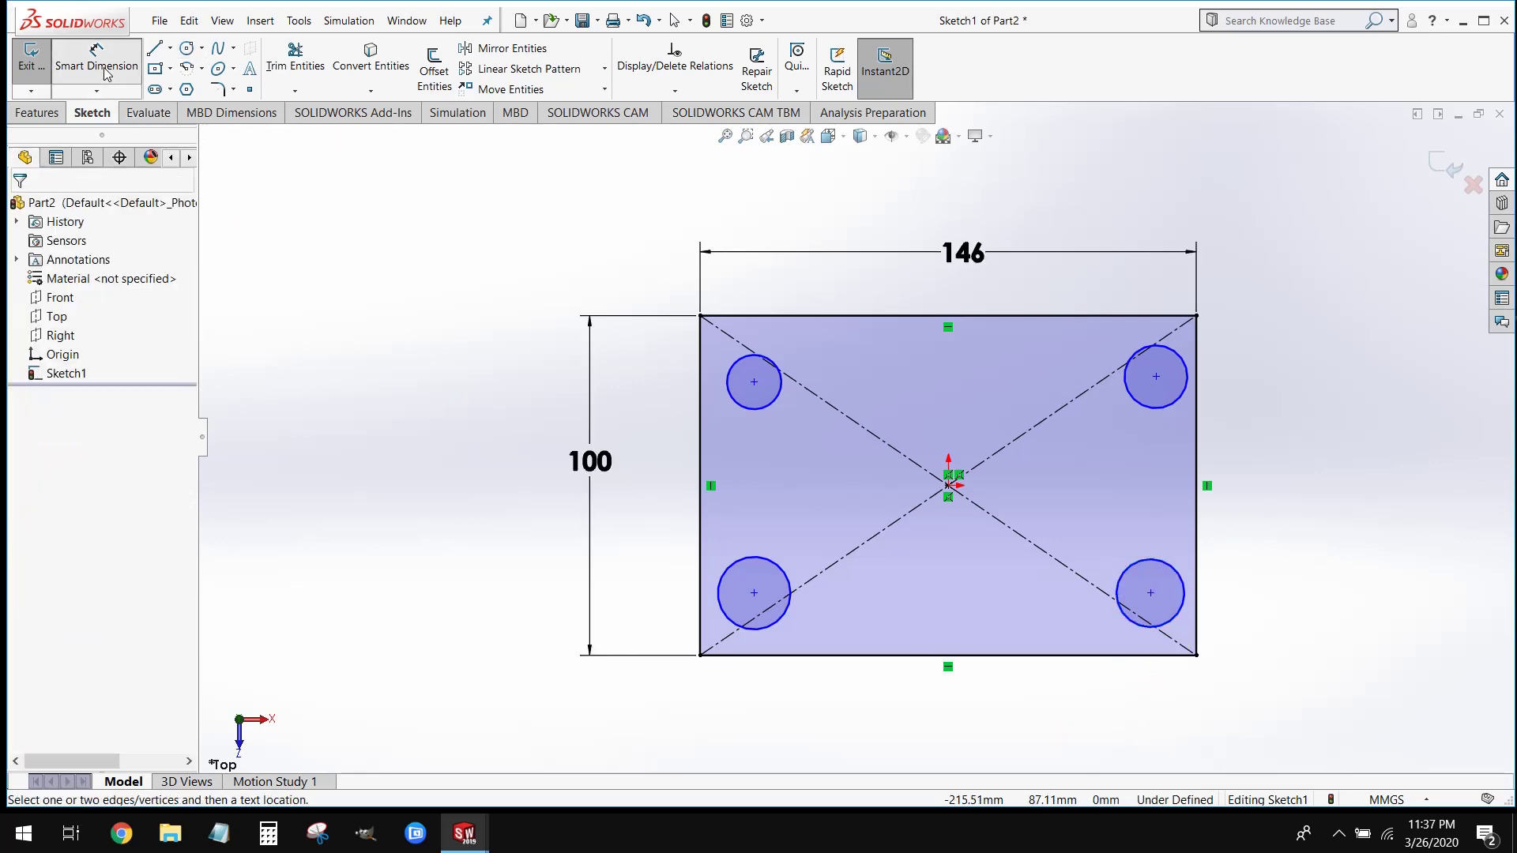
Dimension the upper-left circle's diameter at 10 mm, placing the dimension below the circle inside the rectangle.
{"action": "left_click", "coordinate": [761, 405]}
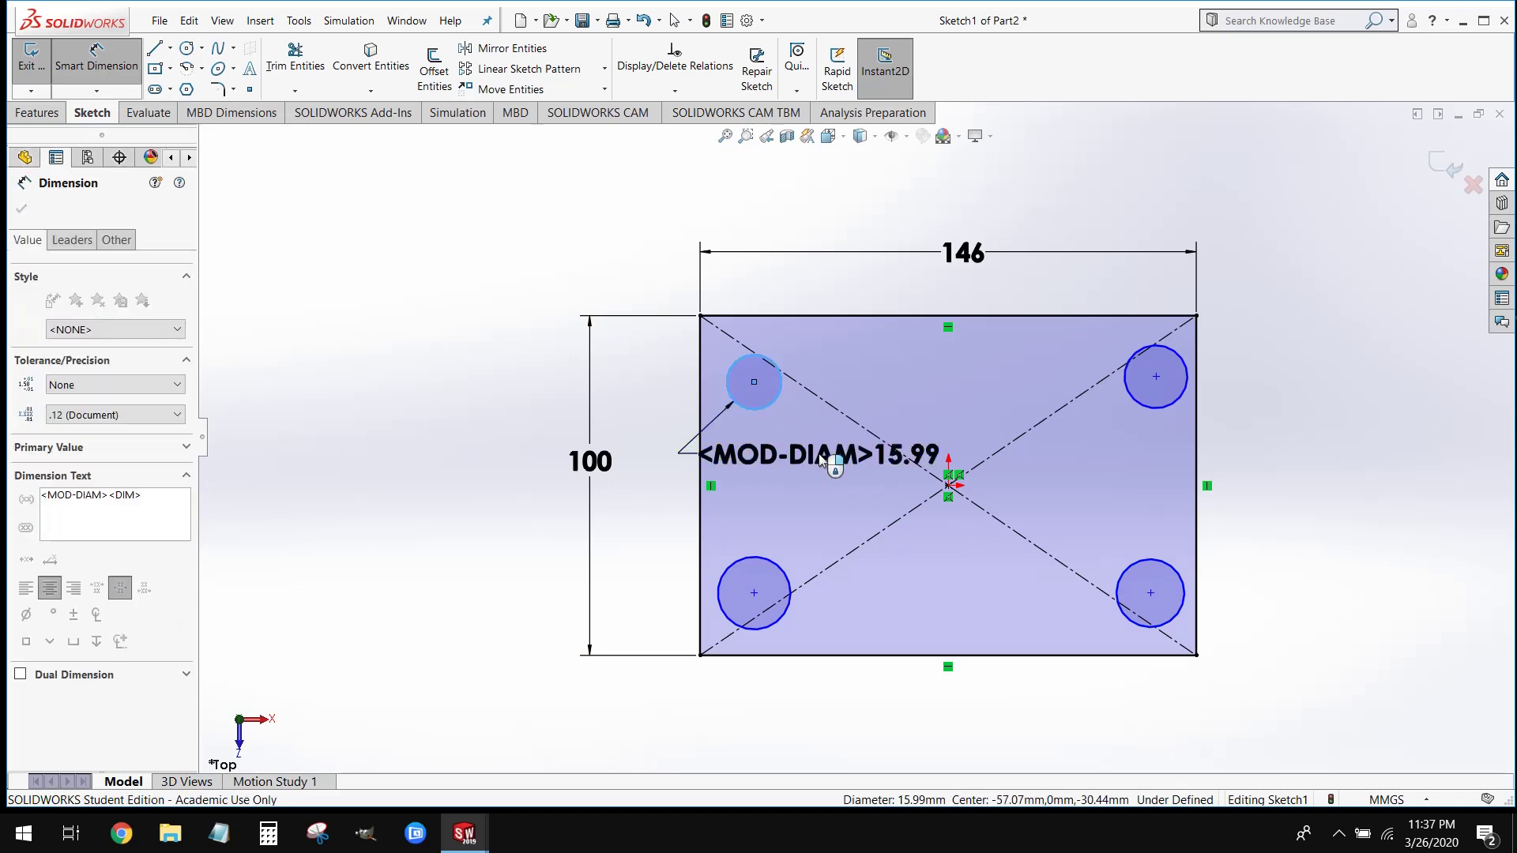
{"action": "left_click", "coordinate": [822, 457]}
{"action": "type", "text": "10"}
{"action": "key", "text": "Return"}
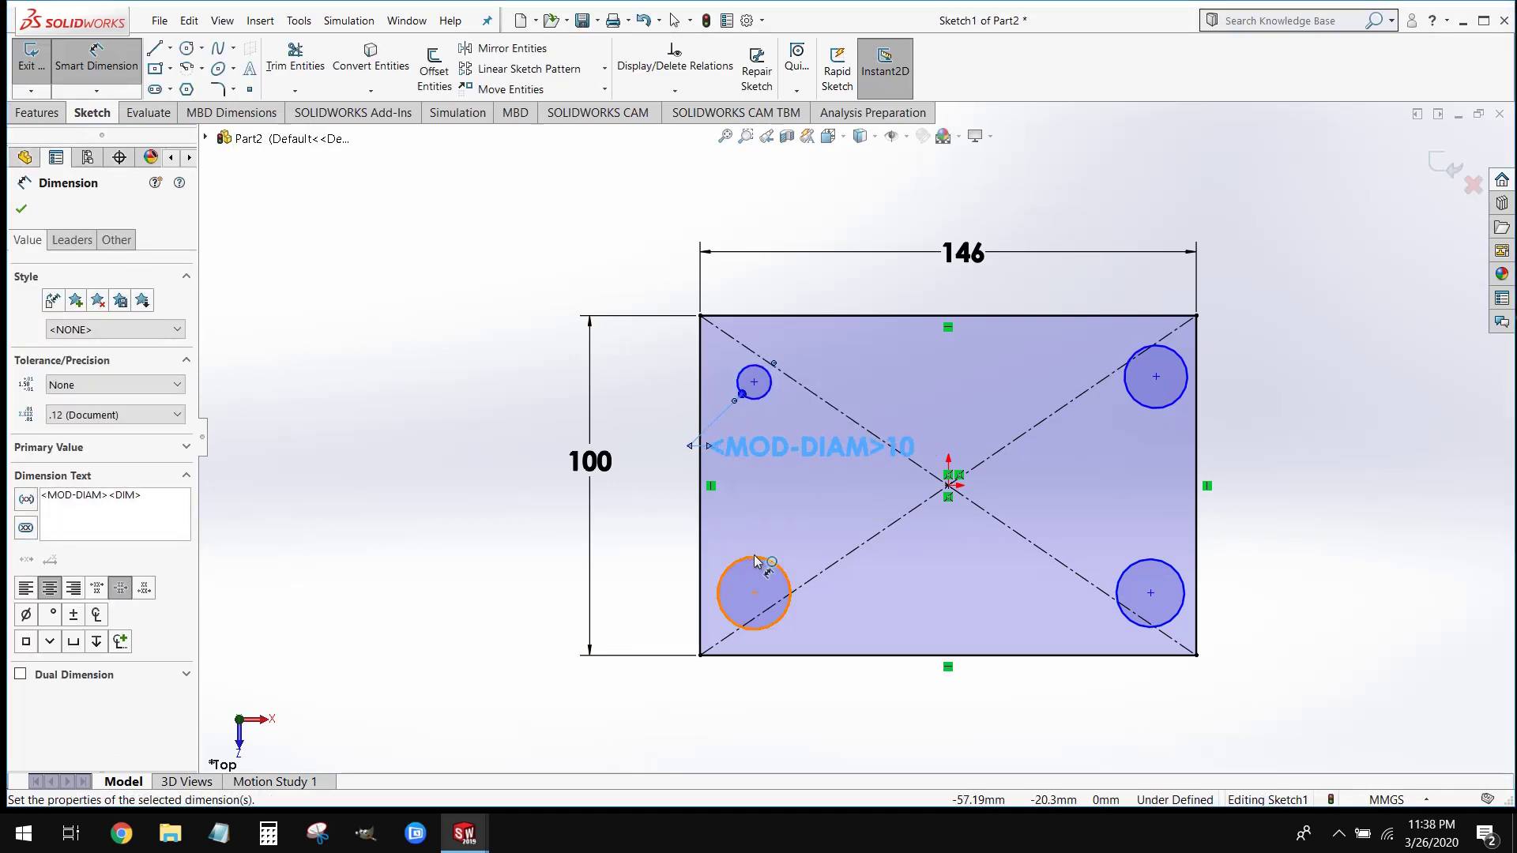
Dimension the lower-left circle's diameter at 10 mm, placing the dimension above the circle.
{"action": "left_click", "coordinate": [754, 561]}
{"action": "left_click", "coordinate": [809, 518]}
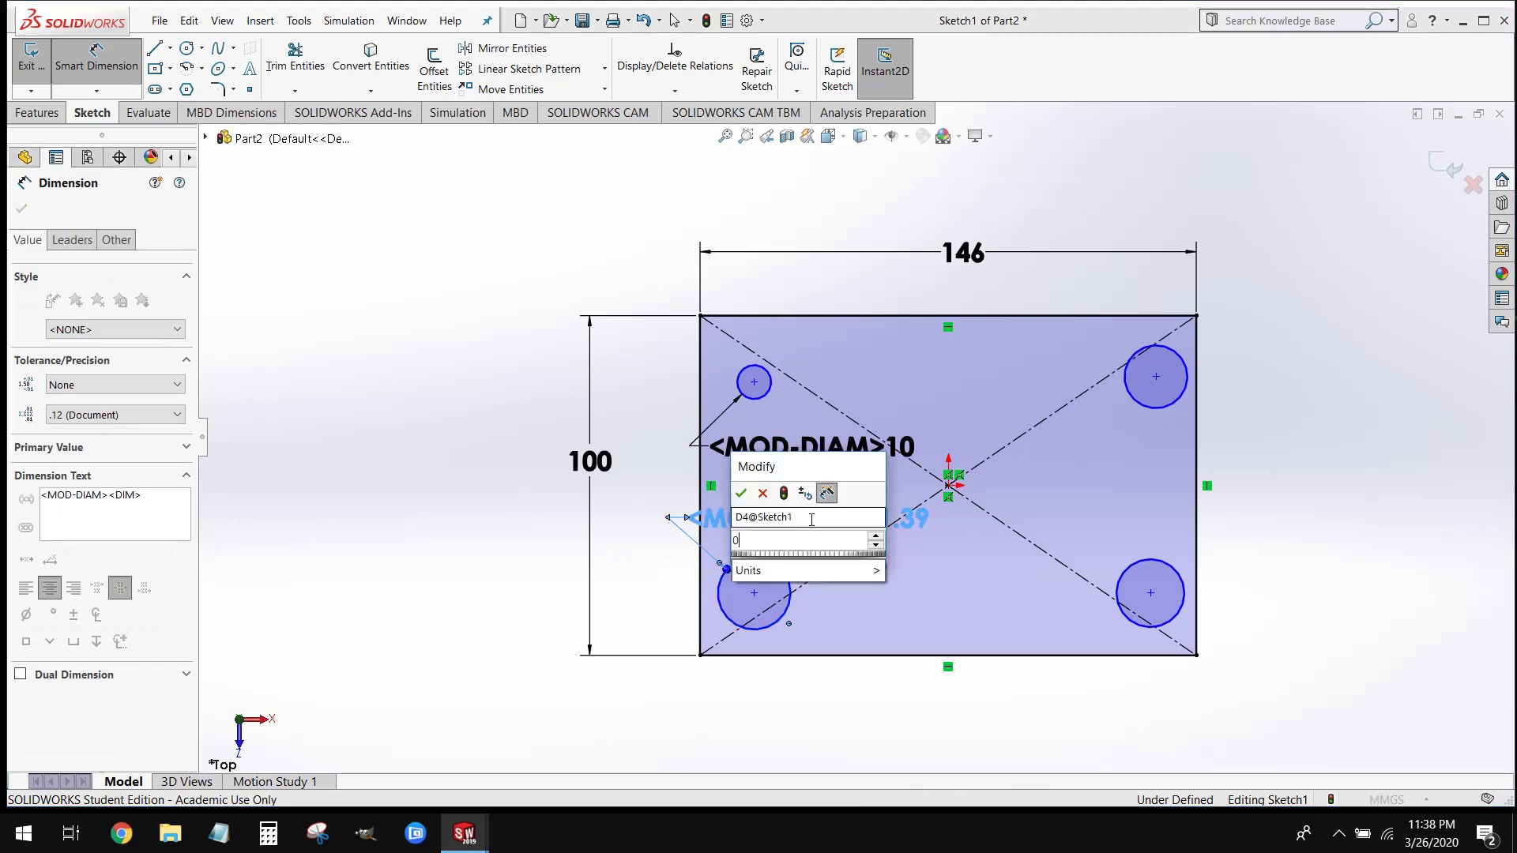
{"action": "key", "text": "Return"}
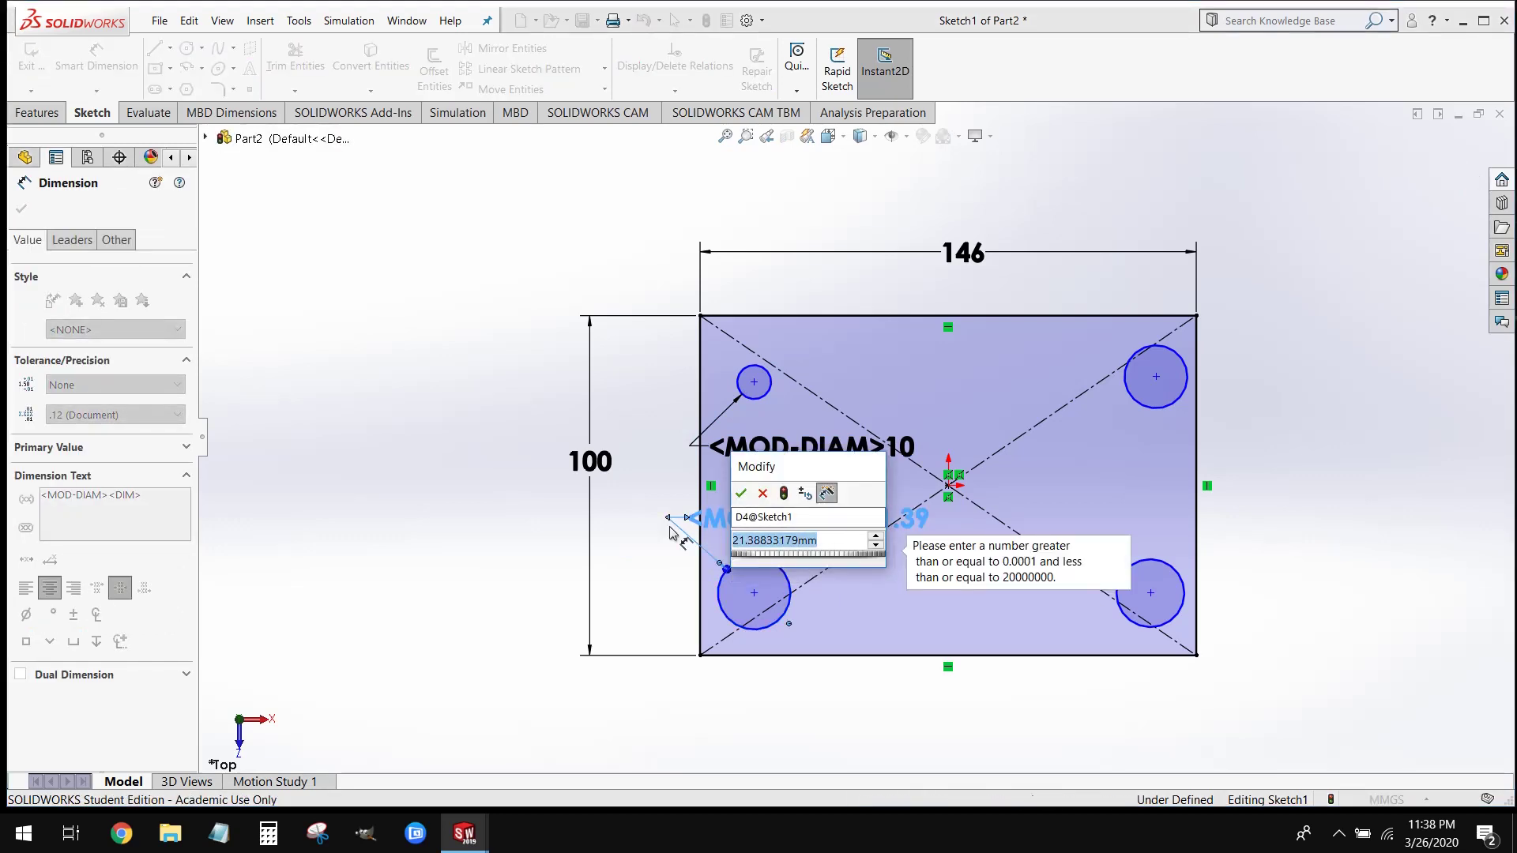
{"action": "type", "text": "10"}
{"action": "key", "text": "Return"}
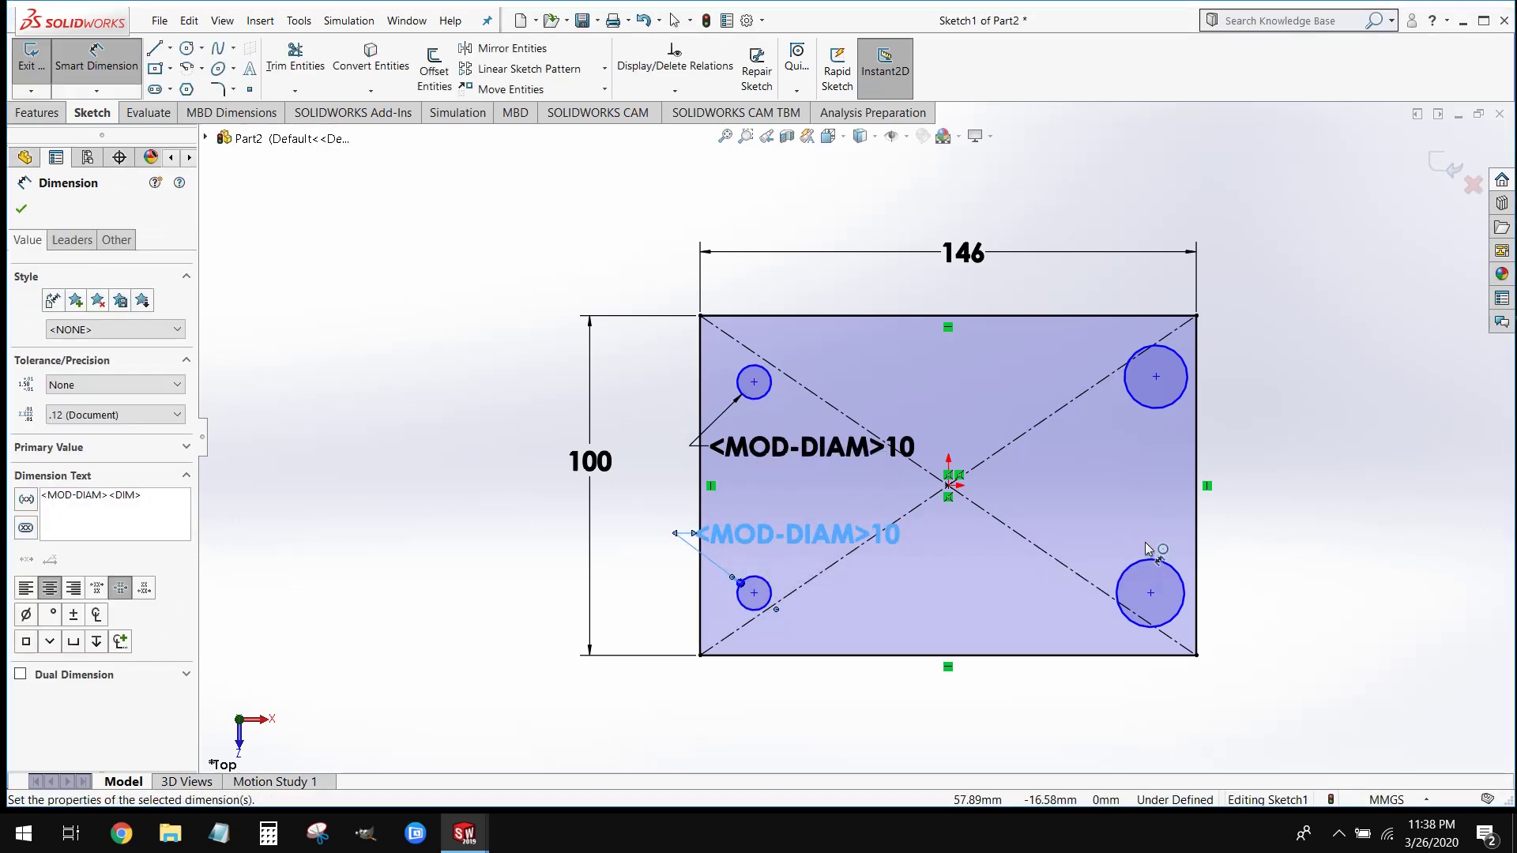
Dimension the lower-right circle's diameter at 10 mm, placing the dimension above and to the left of the circle.
{"action": "left_click", "coordinate": [1147, 566]}
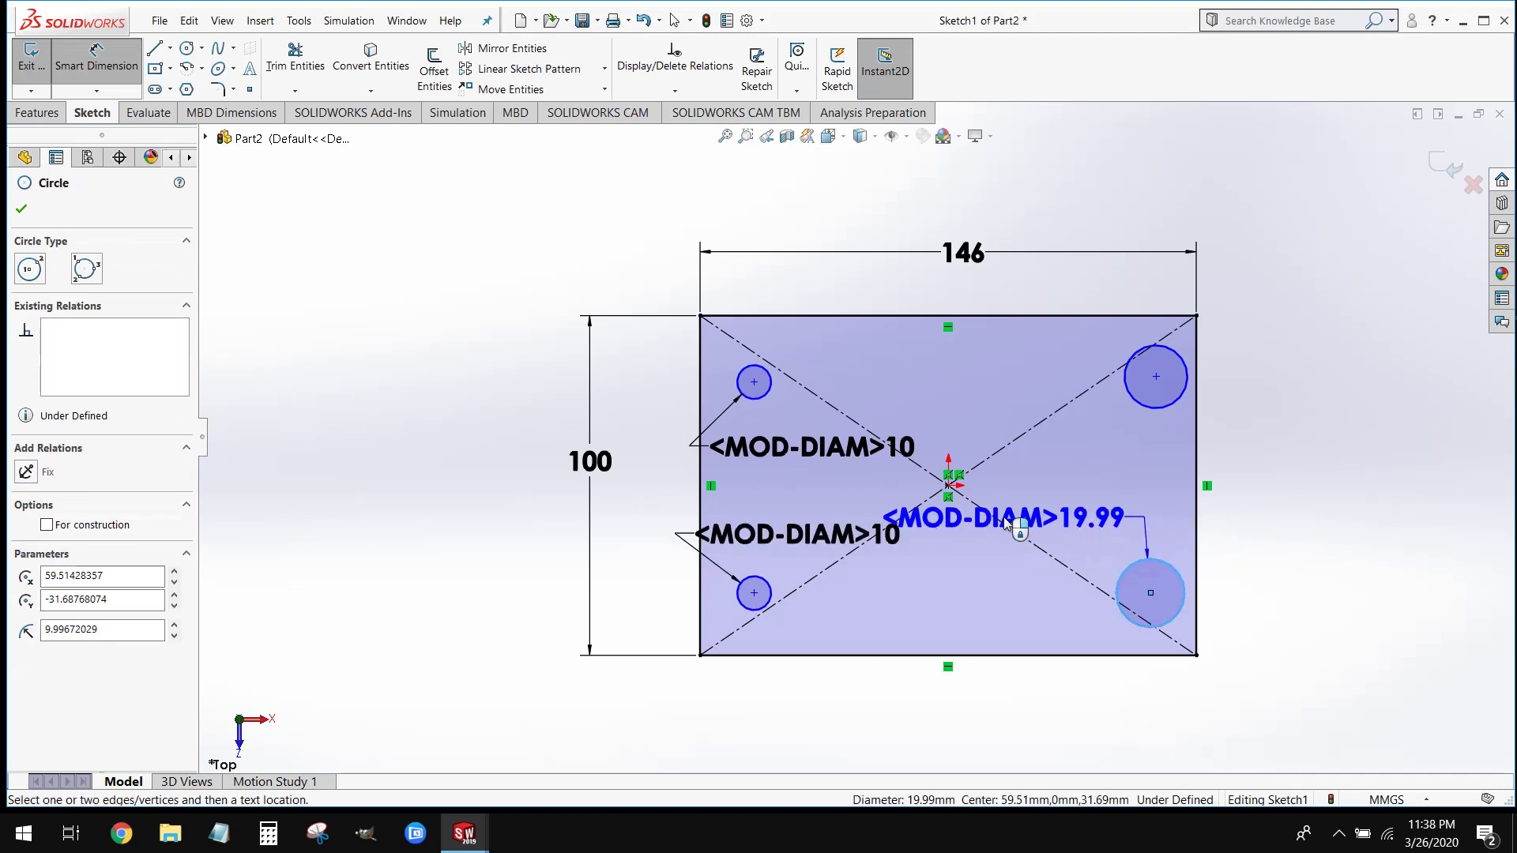
{"action": "left_click", "coordinate": [1004, 523]}
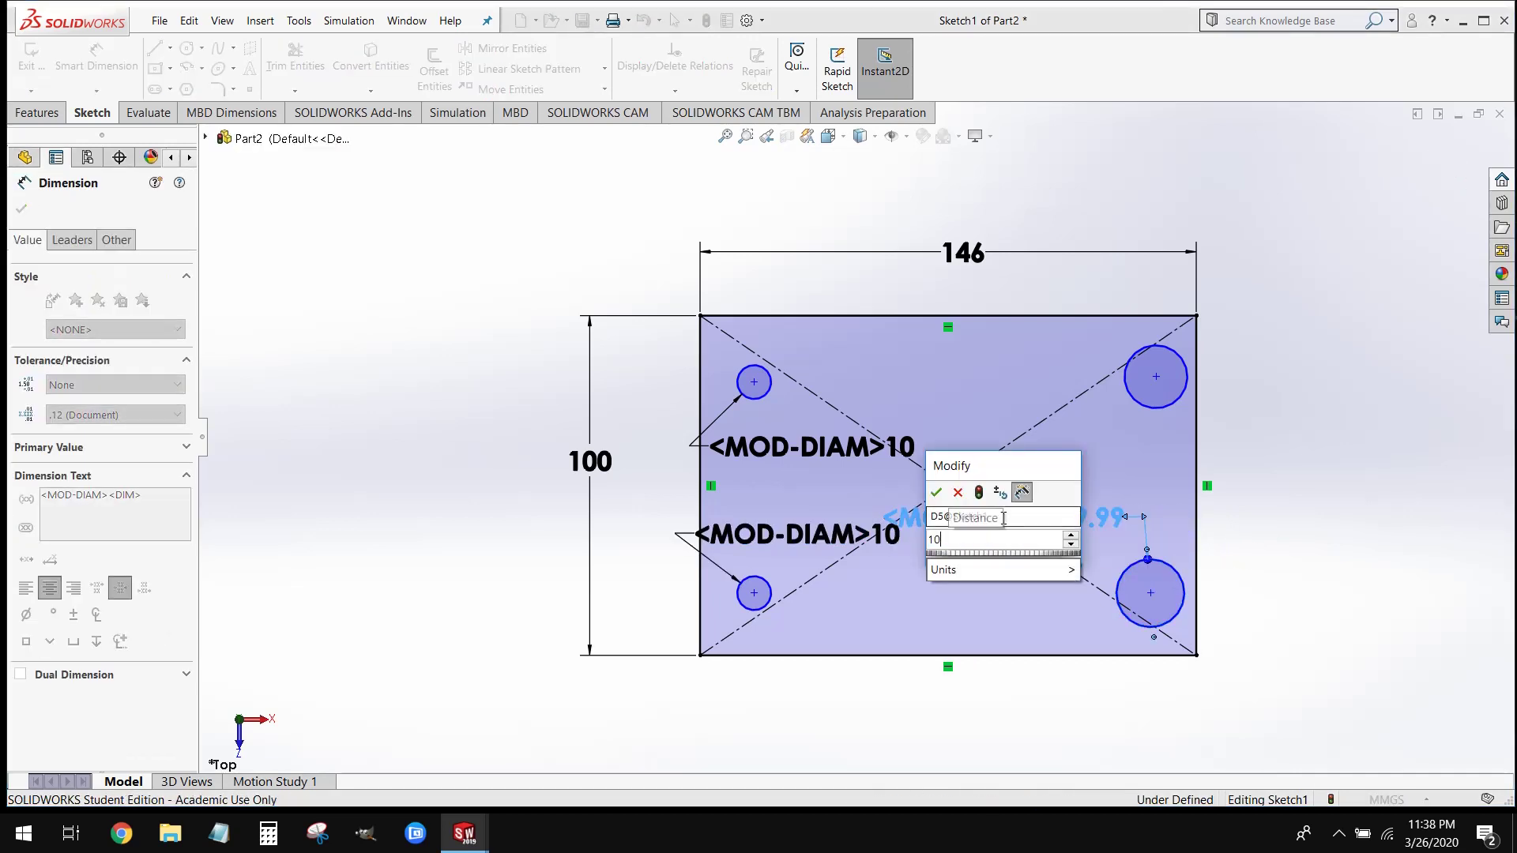
{"action": "key", "text": "Return"}
Dimension the upper-right circle's diameter at 10 mm, placing the dimension below and to the left of the circle.
{"action": "left_click", "coordinate": [1165, 407]}
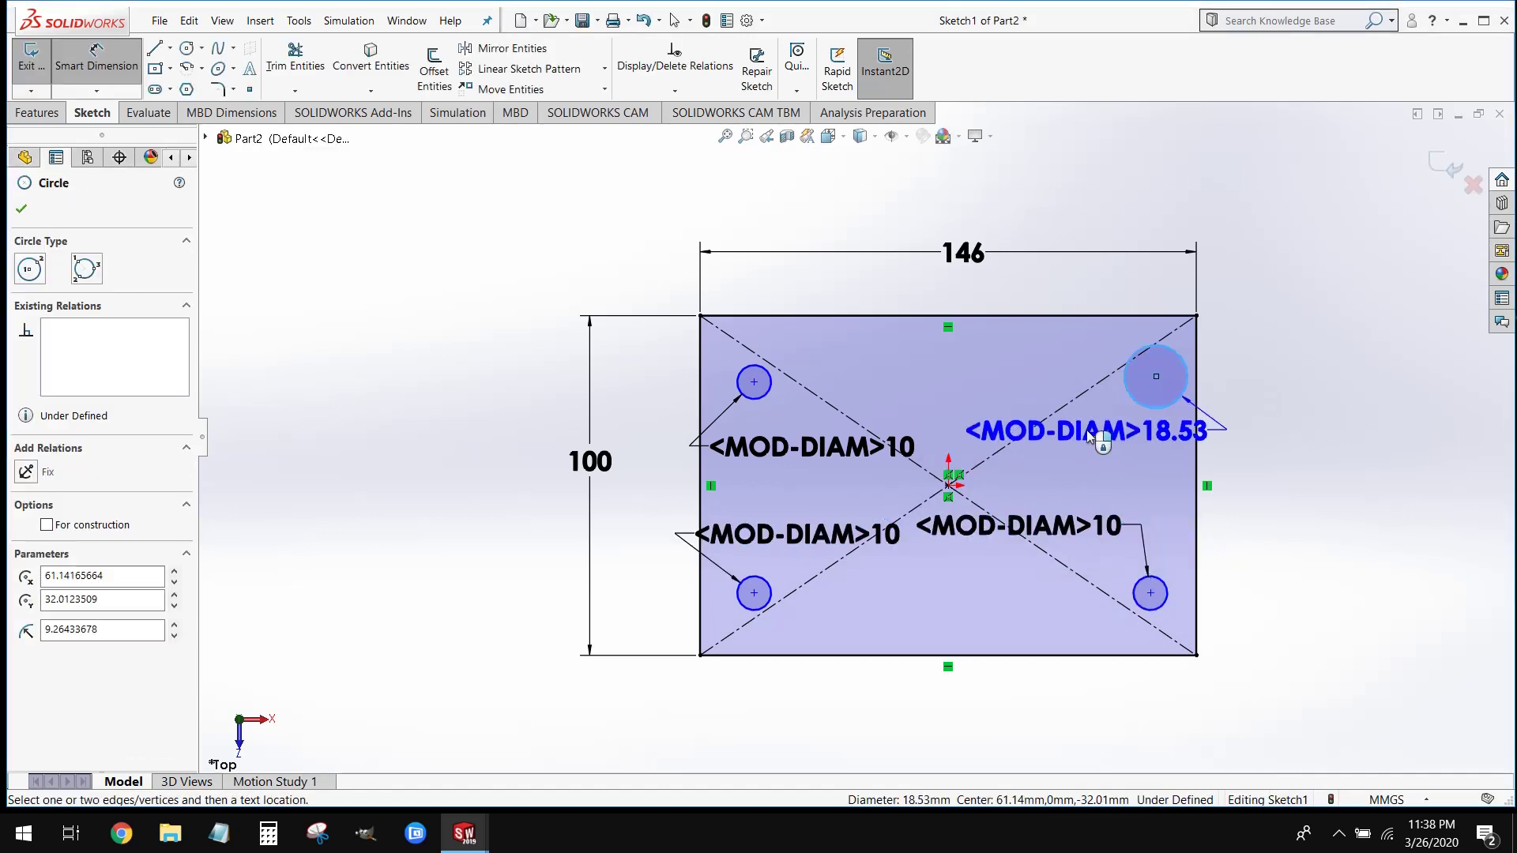
{"action": "left_click", "coordinate": [1003, 448]}
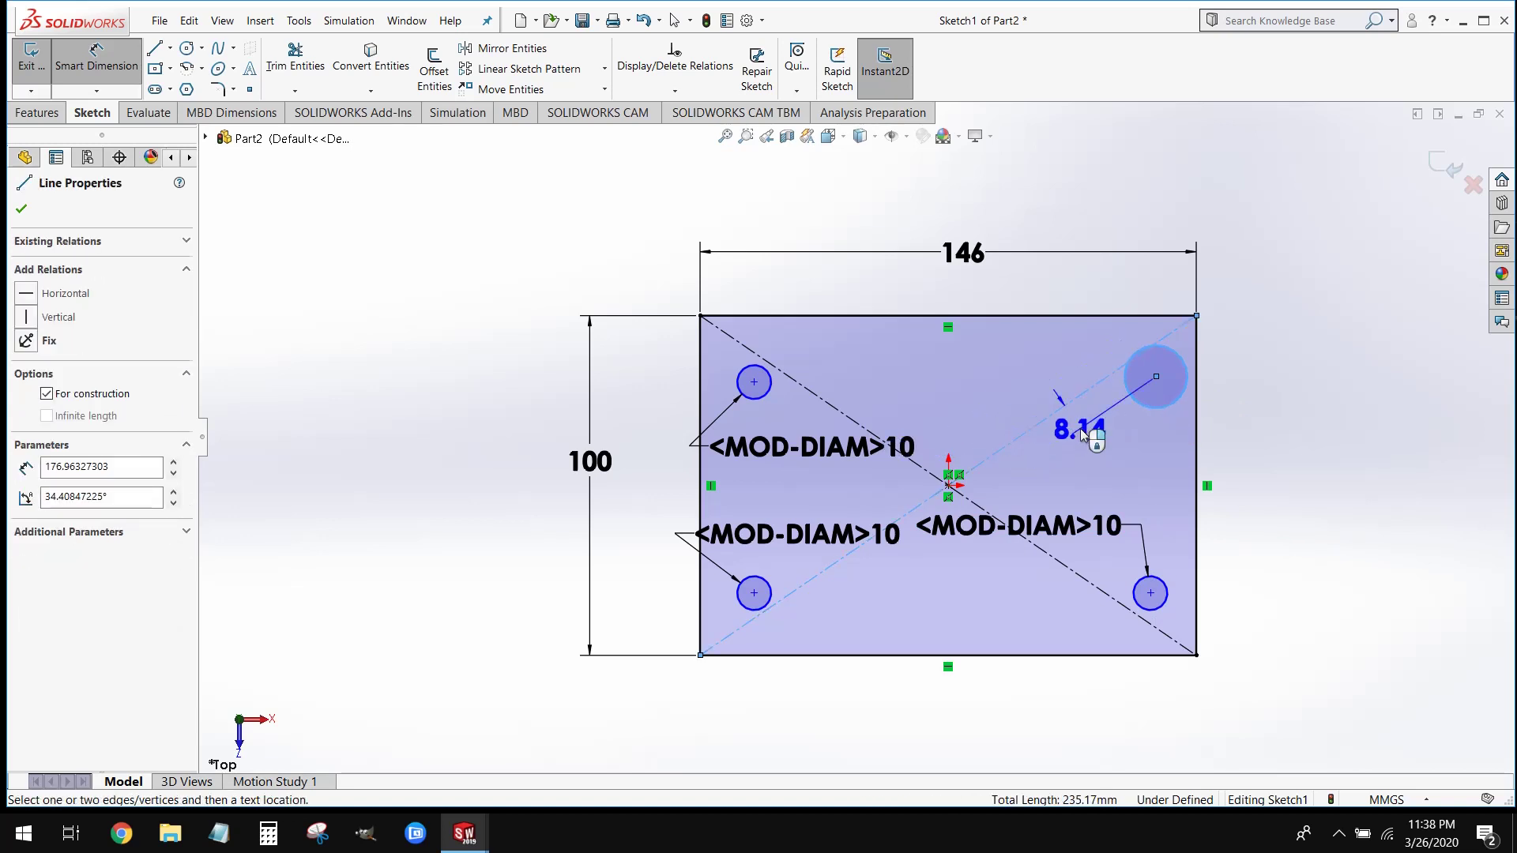
{"action": "left_click", "coordinate": [1070, 401]}
{"action": "left_click", "coordinate": [1038, 454]}
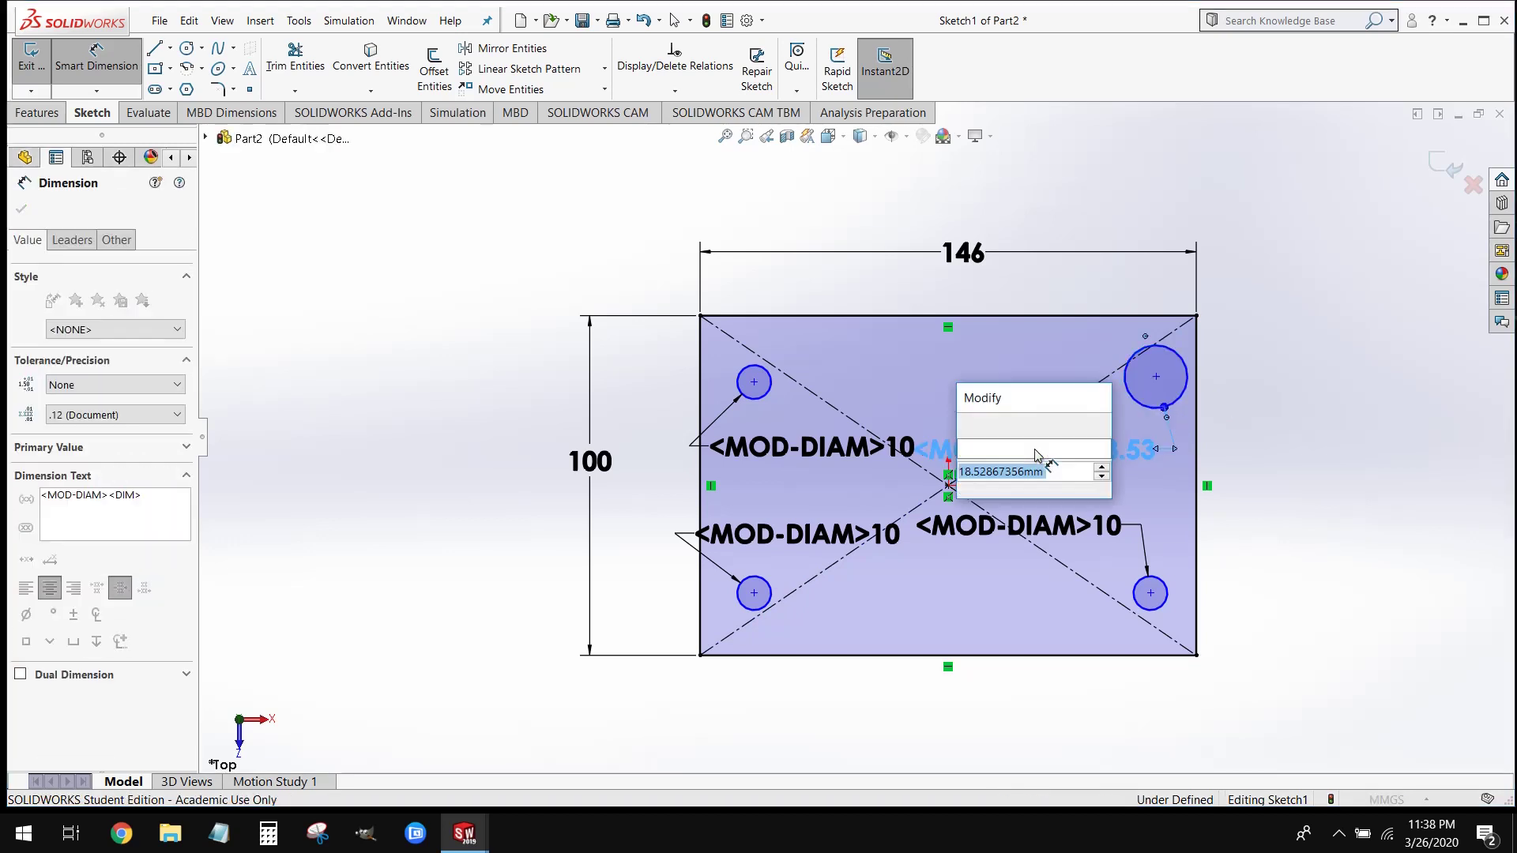
{"action": "type", "text": "01"}
{"action": "key", "text": "Return"}
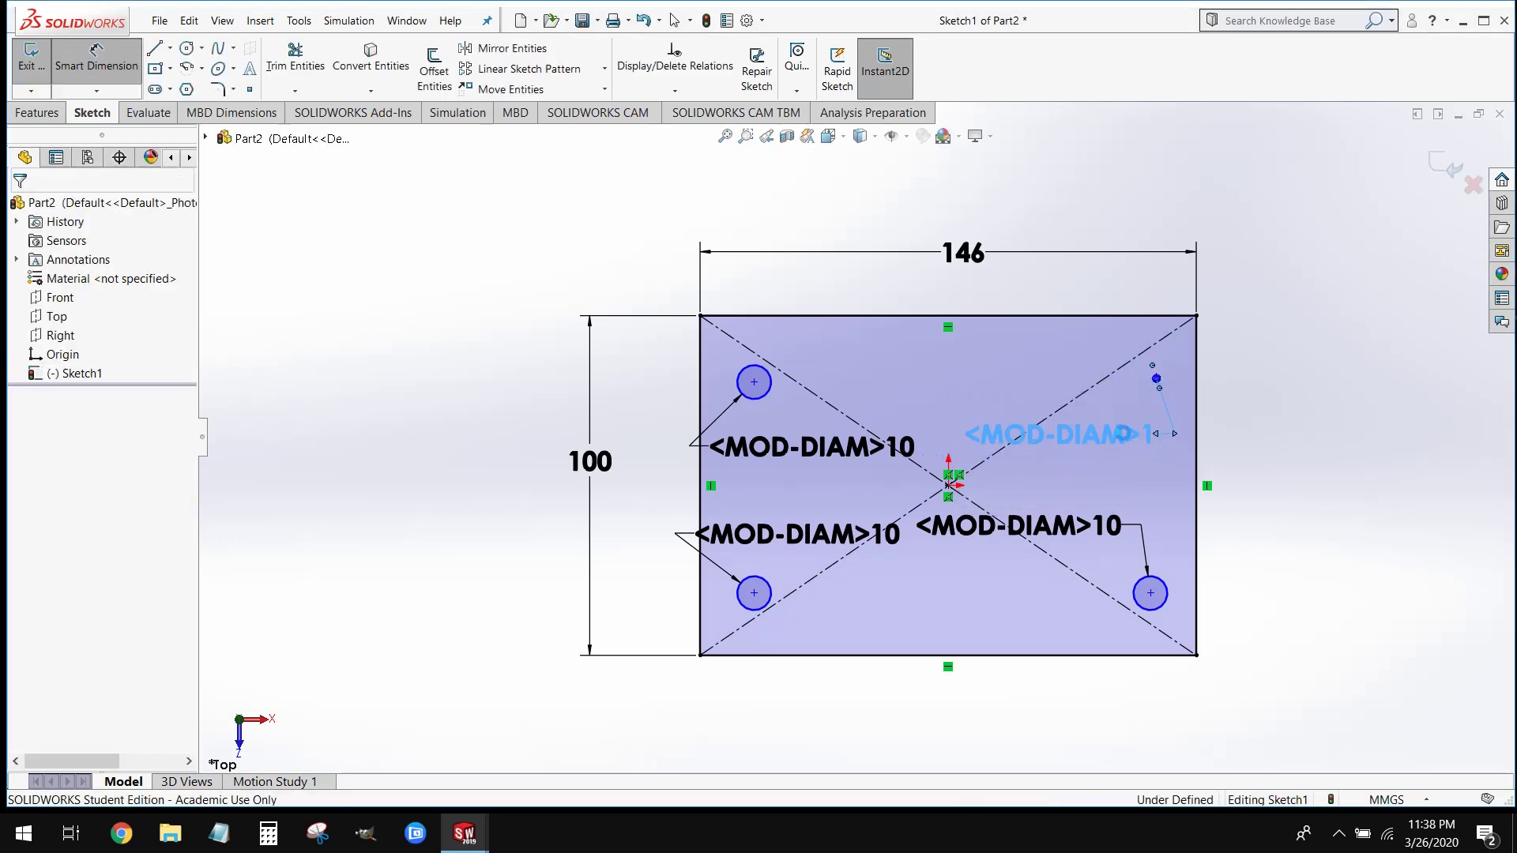
{"action": "double_click", "coordinate": [1122, 433]}
{"action": "type", "text": "10"}
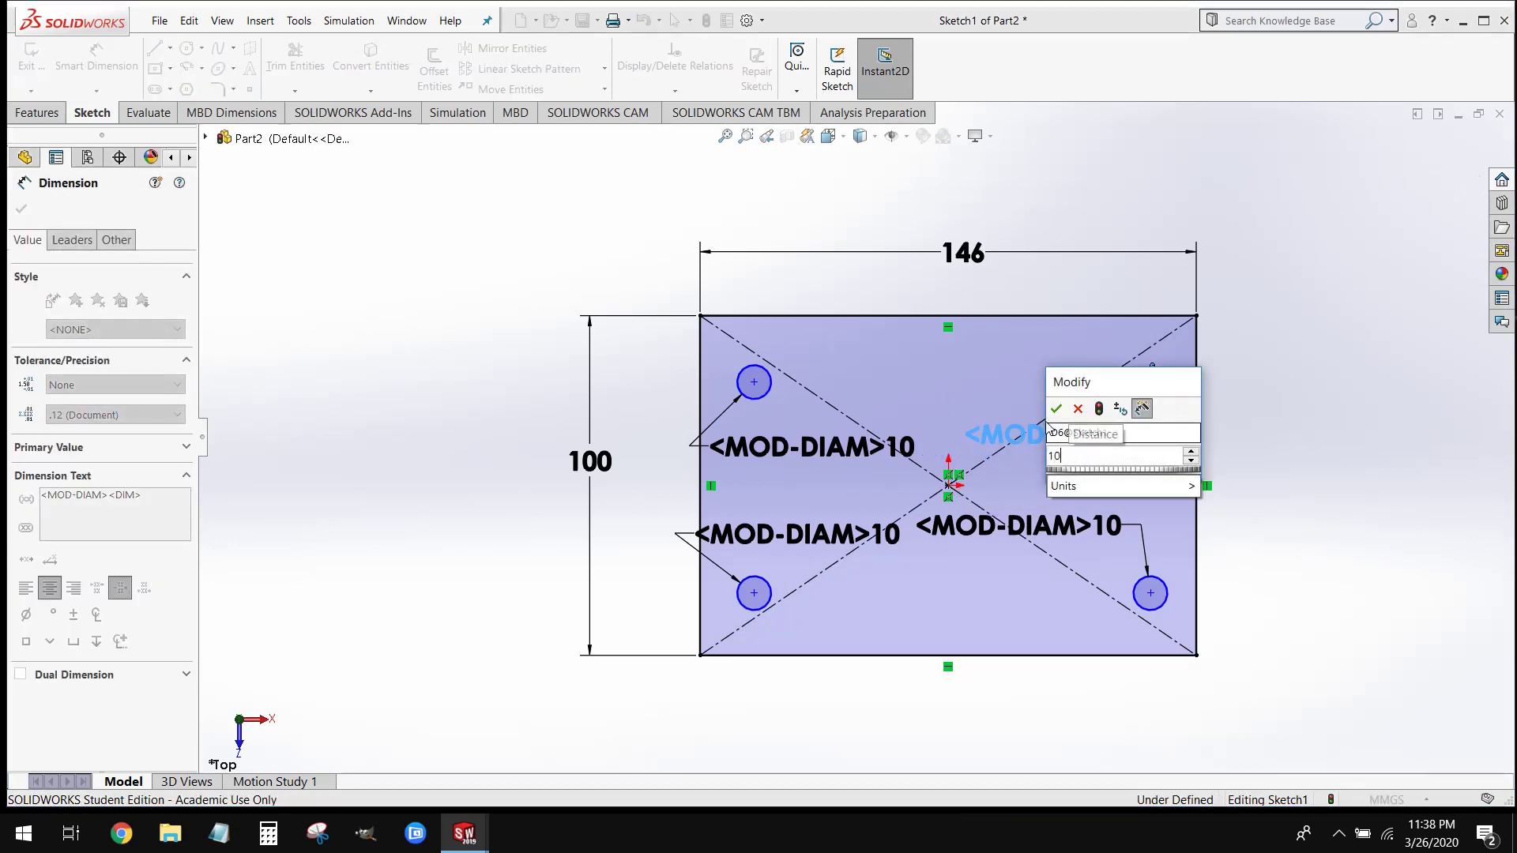
{"action": "left_click", "coordinate": [1054, 408]}
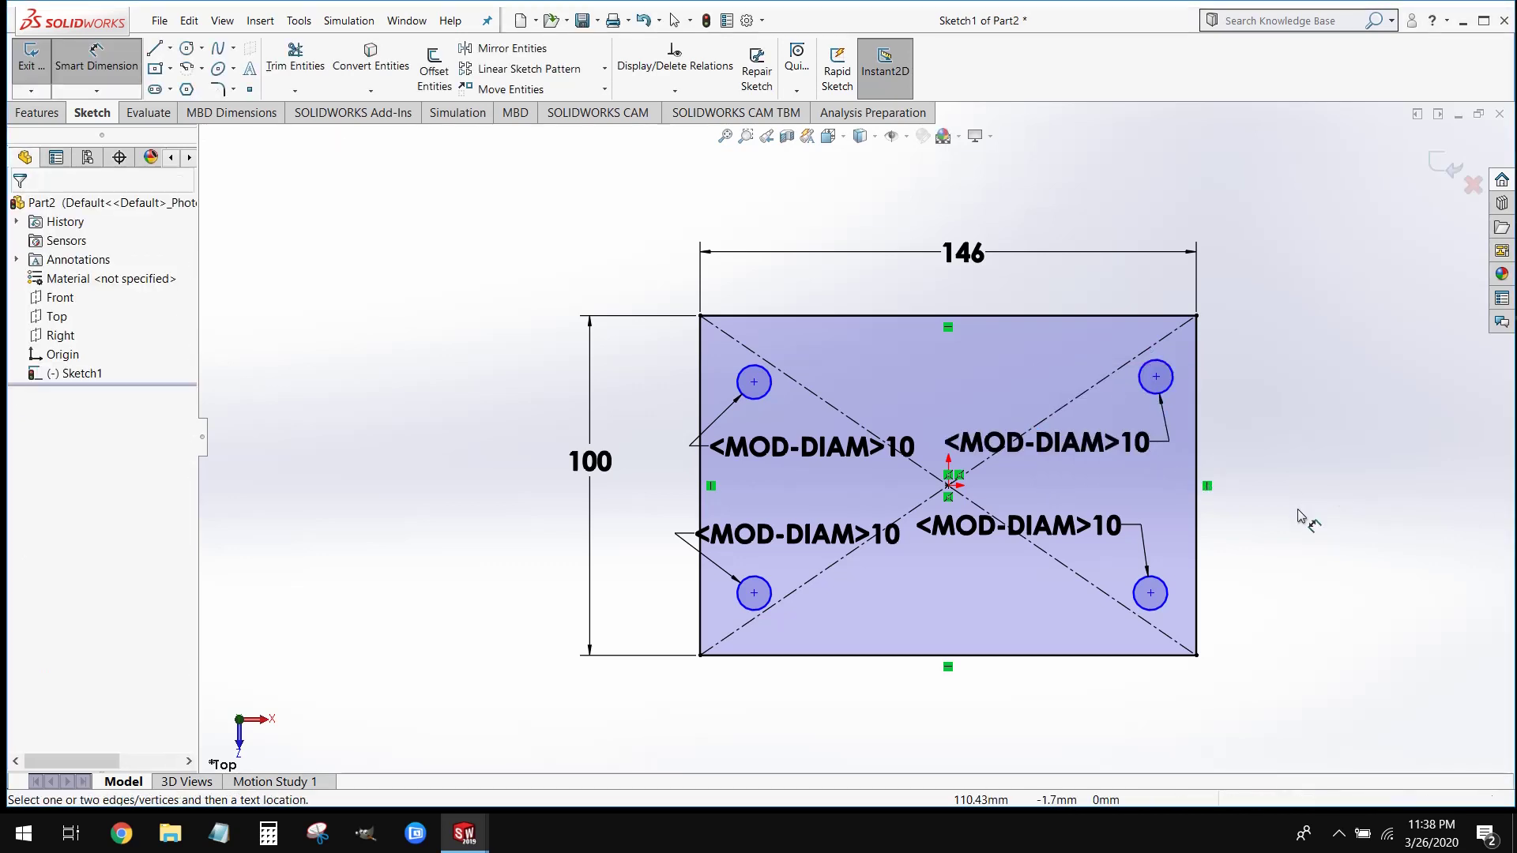